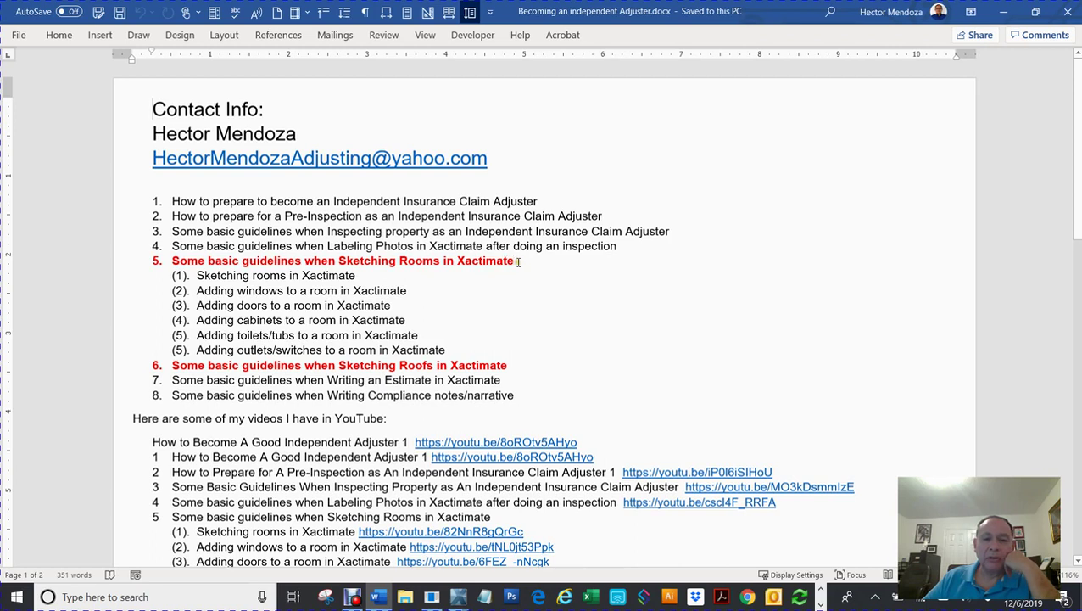
Step: Make the item 5 heading black and remove its bold formatting
{"action": "left_click", "coordinate": [139, 265]}
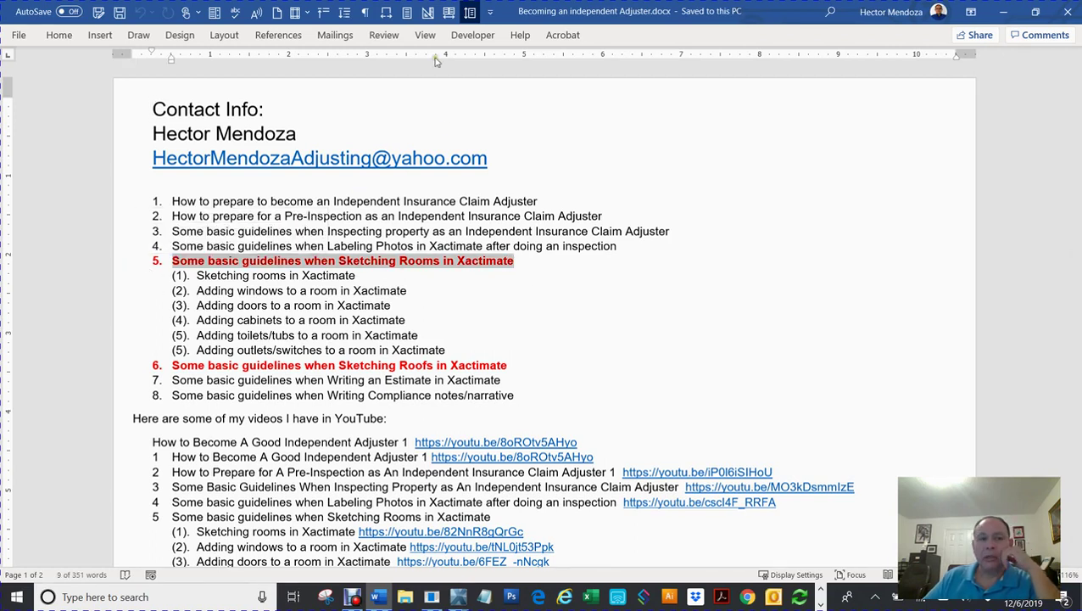
{"action": "left_click", "coordinate": [58, 35]}
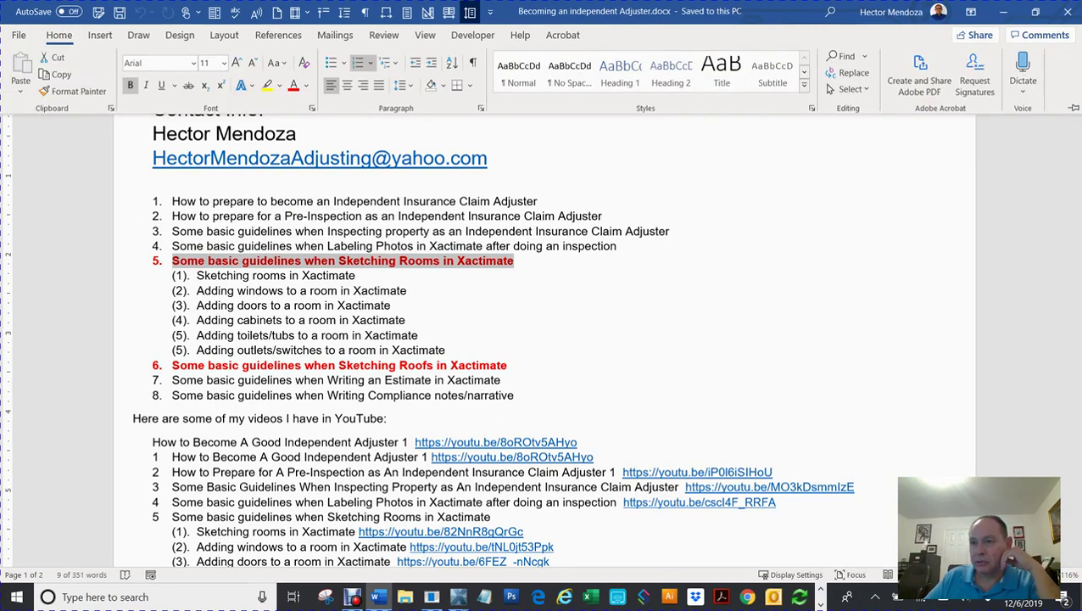
{"action": "left_click", "coordinate": [1072, 108]}
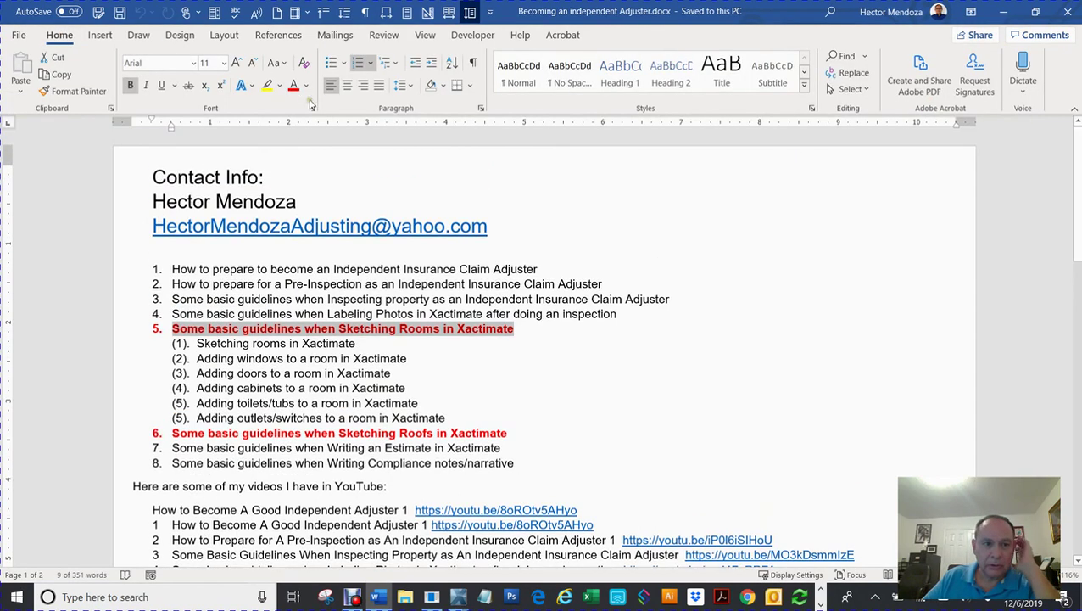
{"action": "left_click", "coordinate": [306, 85]}
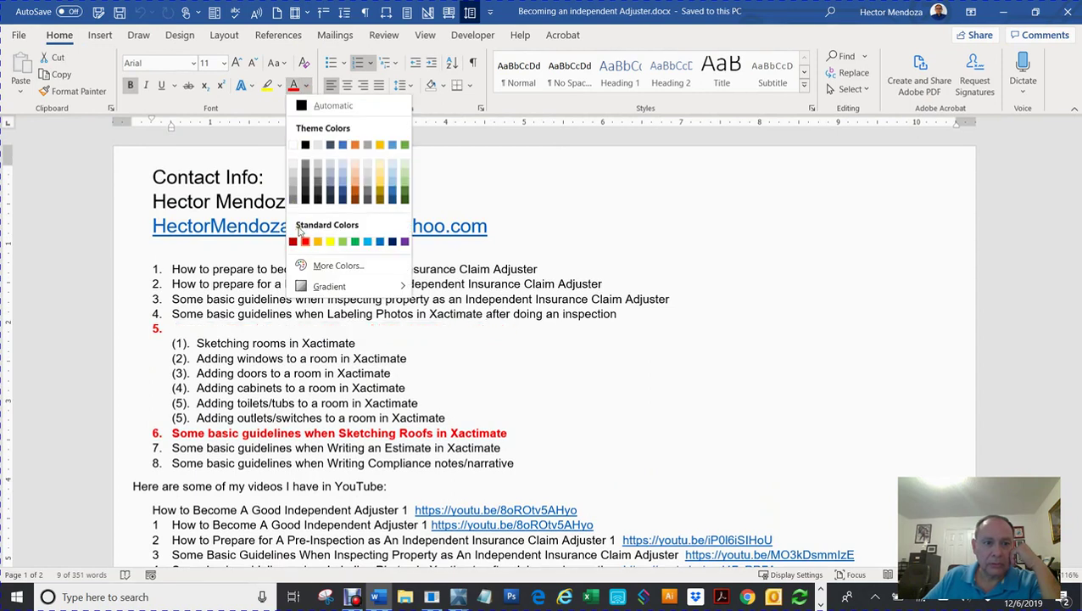
{"action": "left_click", "coordinate": [305, 145]}
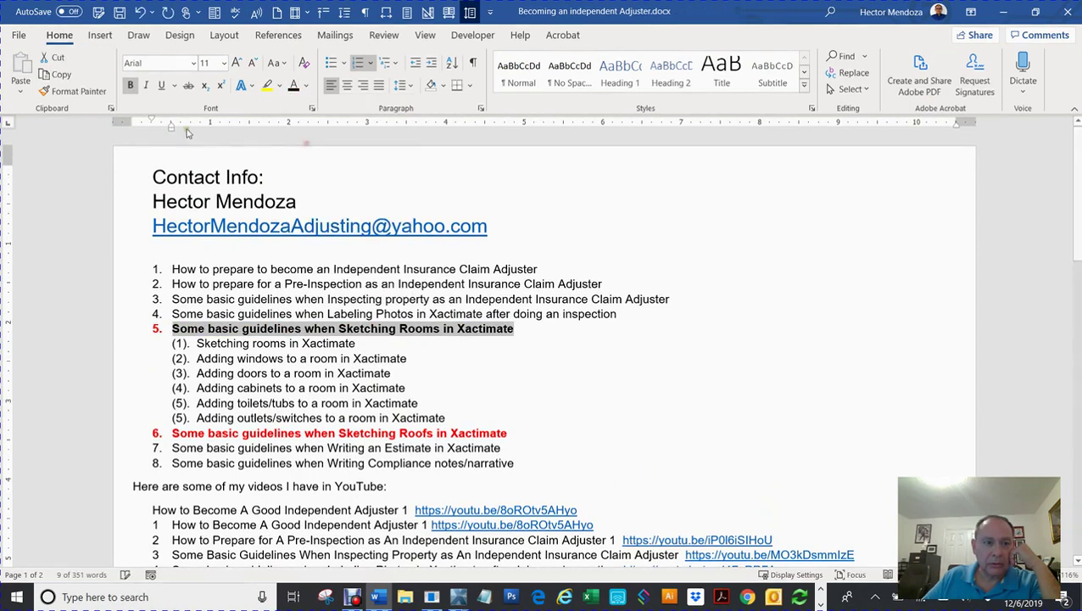
{"action": "left_click", "coordinate": [130, 85]}
Step: Deselect the heading, scroll briefly, and select the email address line
{"action": "left_click", "coordinate": [648, 396]}
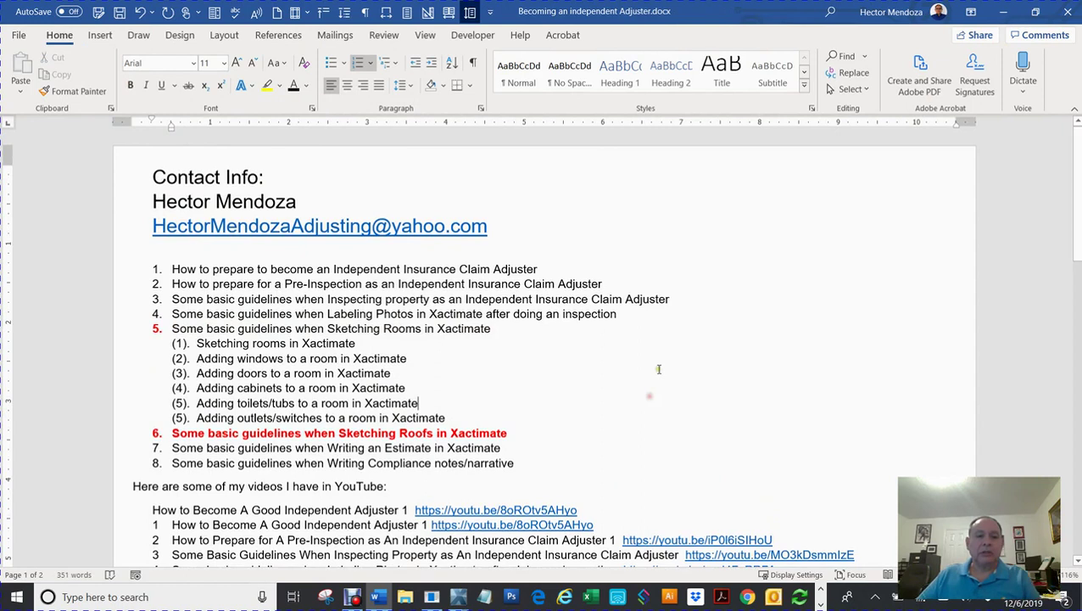
{"action": "left_click", "coordinate": [143, 333]}
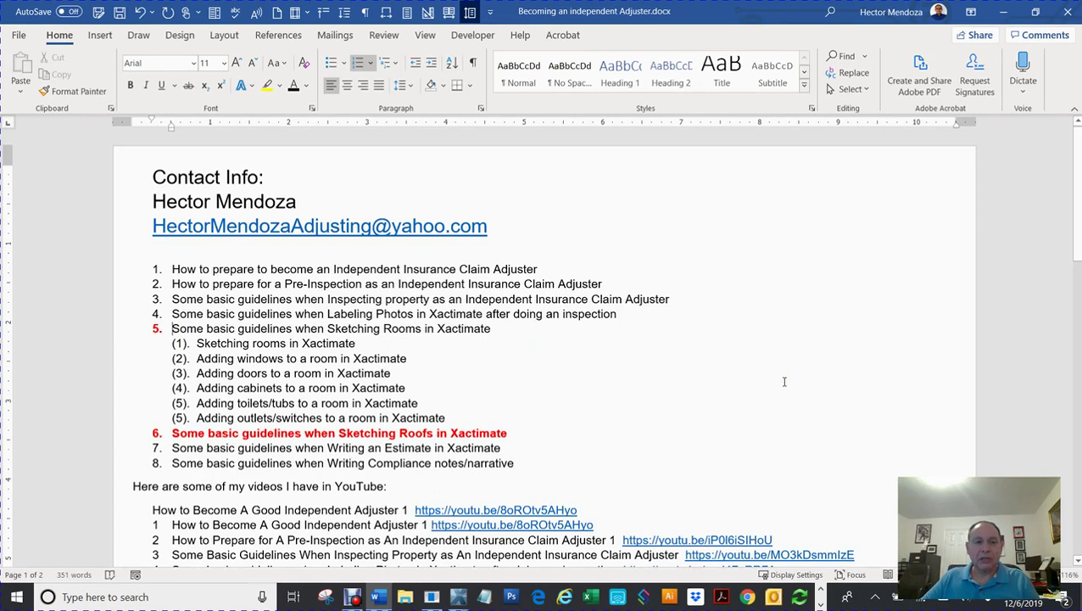
{"action": "scroll", "coordinate": [785, 382], "scroll_direction": "down", "scroll_amount": 1}
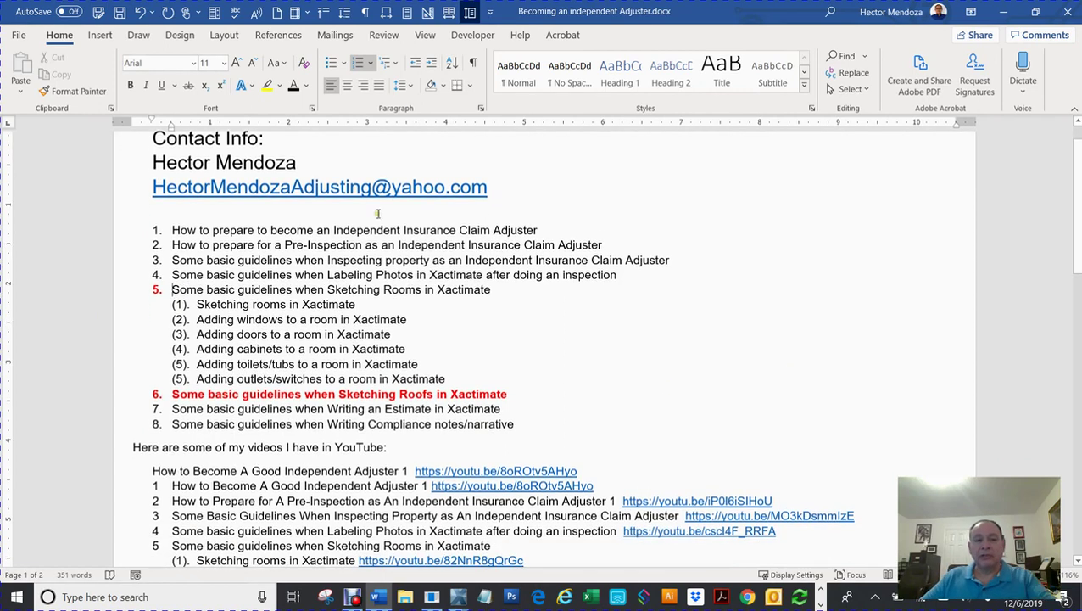
{"action": "scroll", "coordinate": [371, 215], "scroll_direction": "up", "scroll_amount": 1}
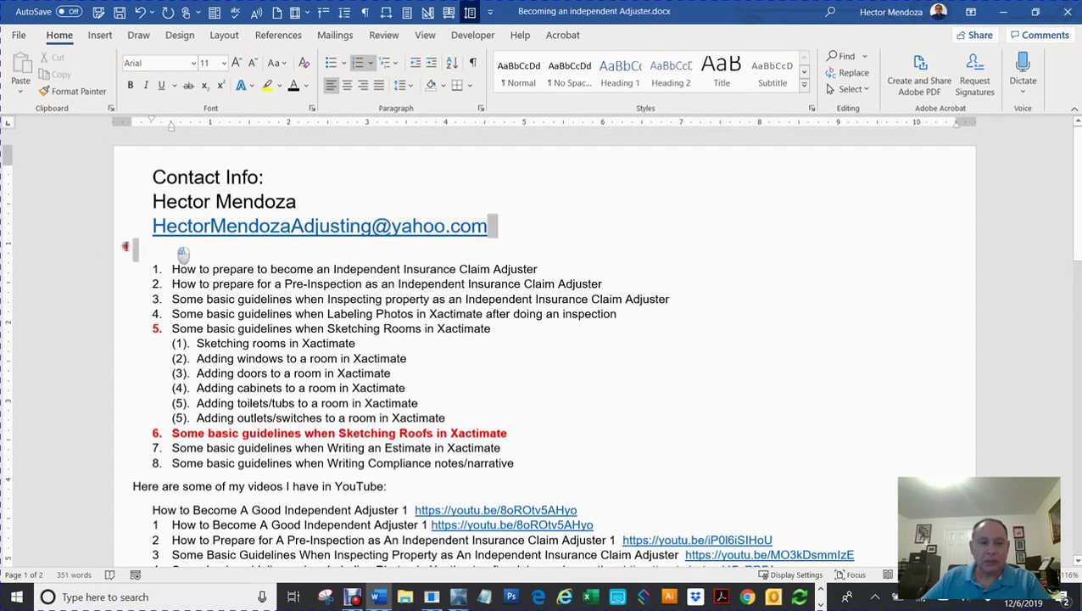
{"action": "left_click", "coordinate": [89, 231]}
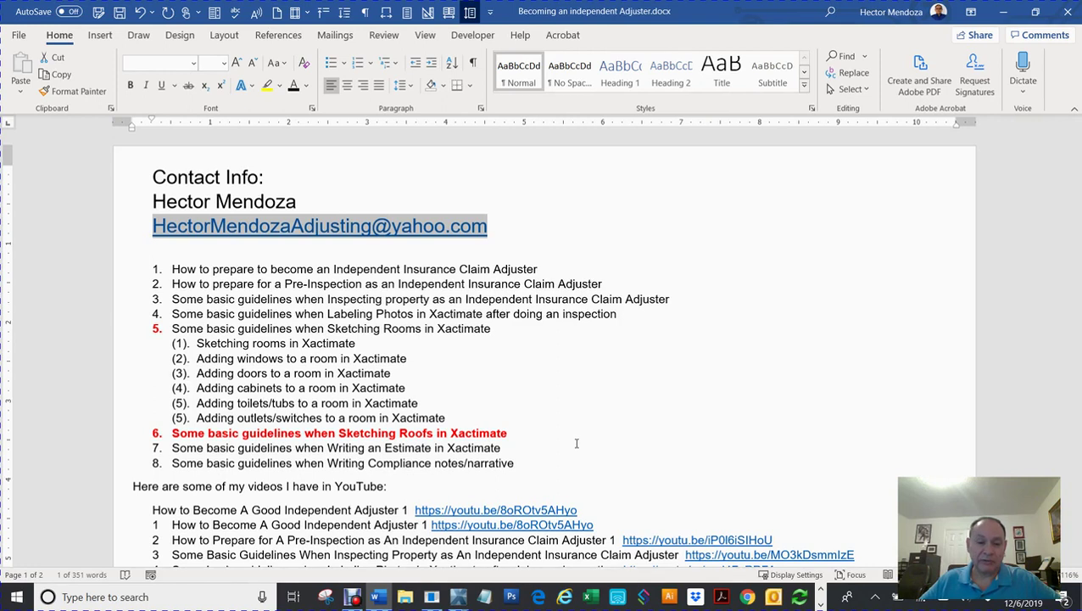
{"action": "left_click", "coordinate": [519, 462]}
{"action": "left_click_drag", "start_coordinate": [515, 462], "coordinate": [165, 262]}
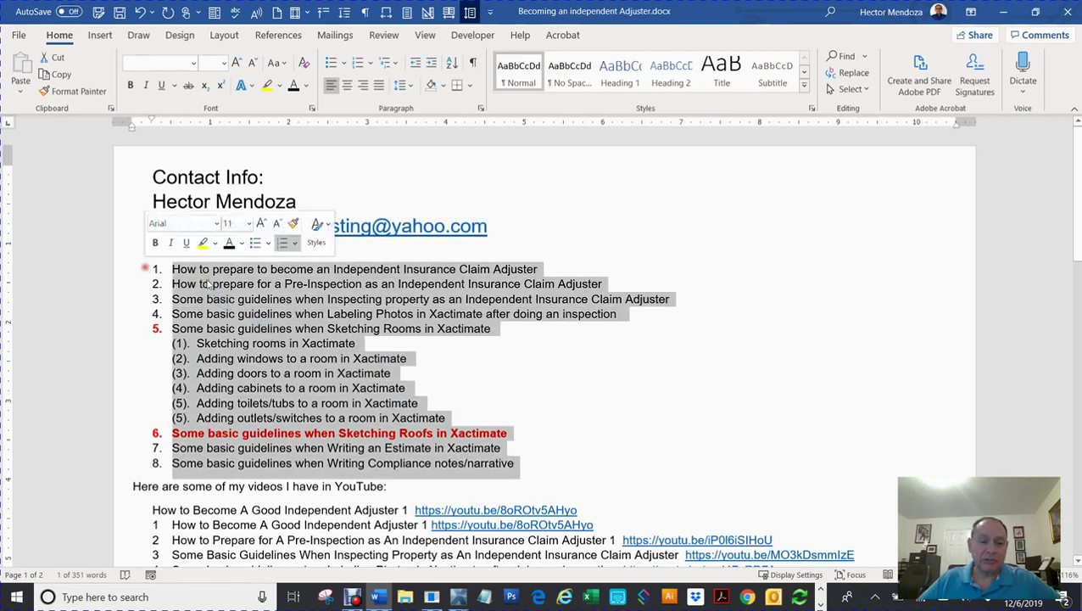
{"action": "left_click", "coordinate": [629, 381]}
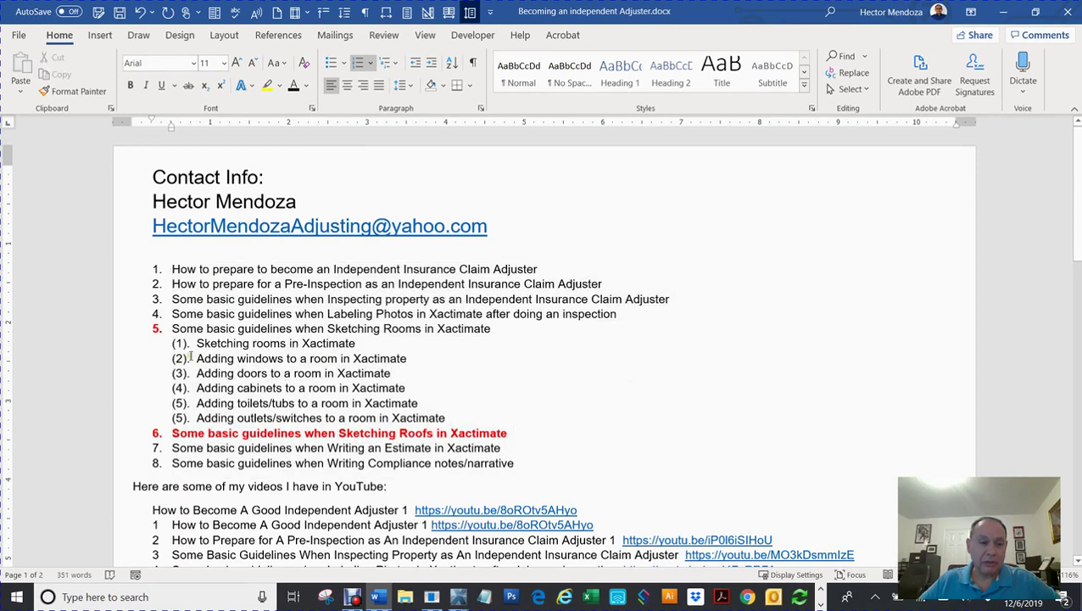
{"action": "left_click_drag", "start_coordinate": [171, 329], "coordinate": [514, 416]}
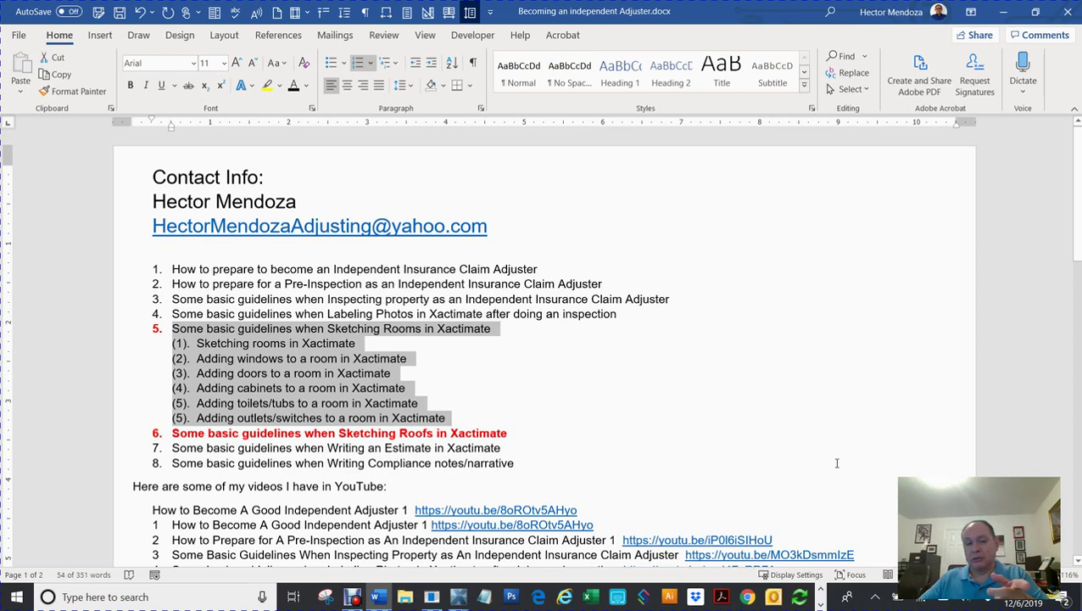
Step: Deselect item 5 and scroll down to the YouTube tutorial links
{"action": "left_click", "coordinate": [644, 397]}
{"action": "scroll", "coordinate": [644, 400], "scroll_direction": "down", "scroll_amount": 5}
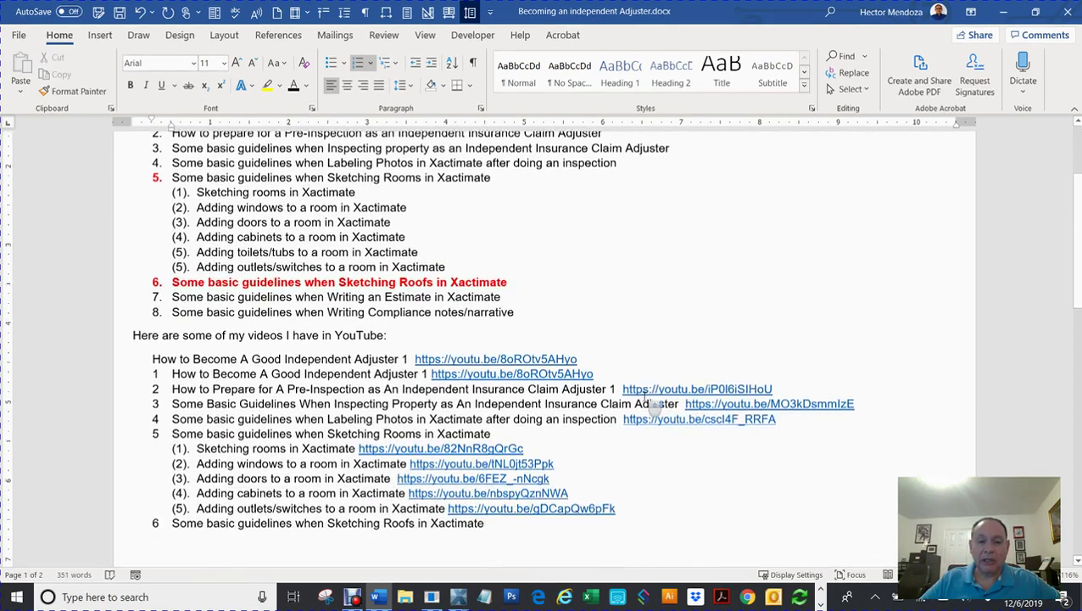
{"action": "scroll", "coordinate": [670, 433], "scroll_direction": "up", "scroll_amount": 3, "text": "ctrl"}
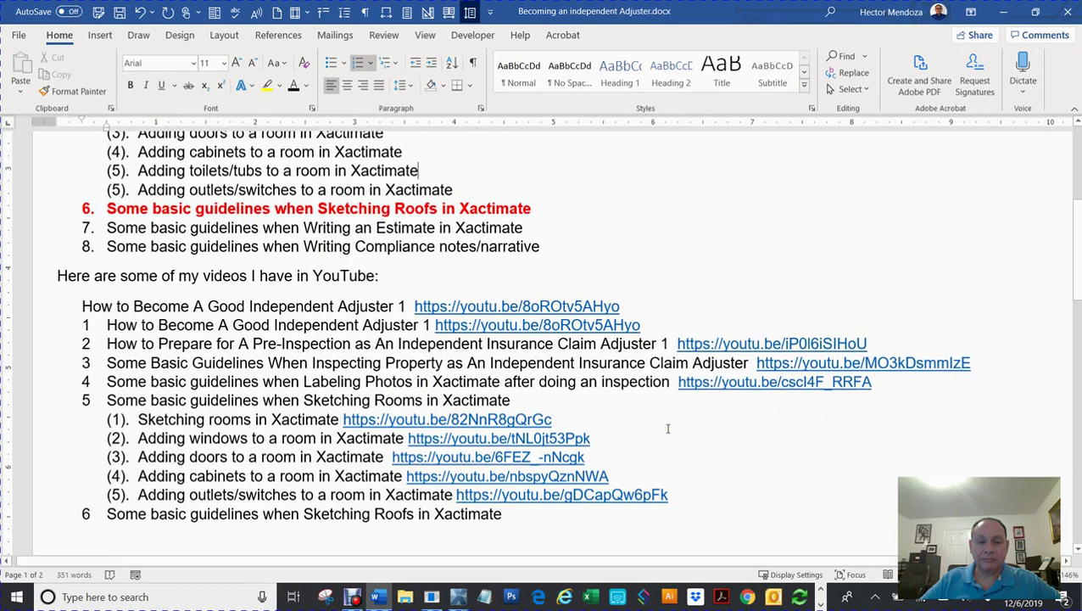
{"action": "scroll", "coordinate": [670, 429], "scroll_direction": "down", "scroll_amount": 2}
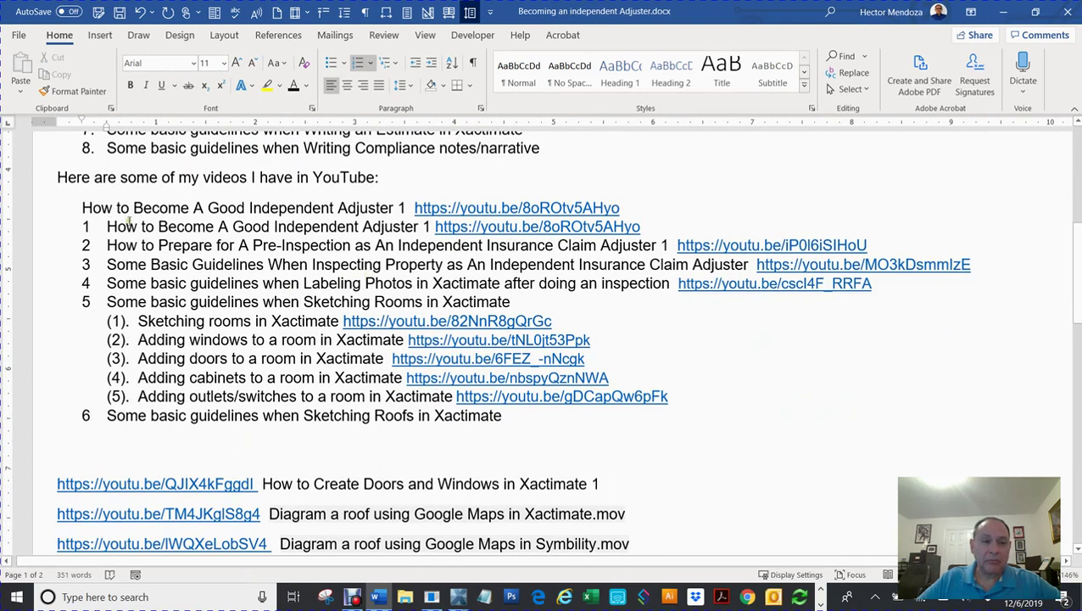
Step: Highlight the first video's title, its link, and the link on list line 1
{"action": "left_click_drag", "start_coordinate": [80, 207], "coordinate": [403, 207]}
{"action": "left_click_drag", "start_coordinate": [622, 207], "coordinate": [416, 208]}
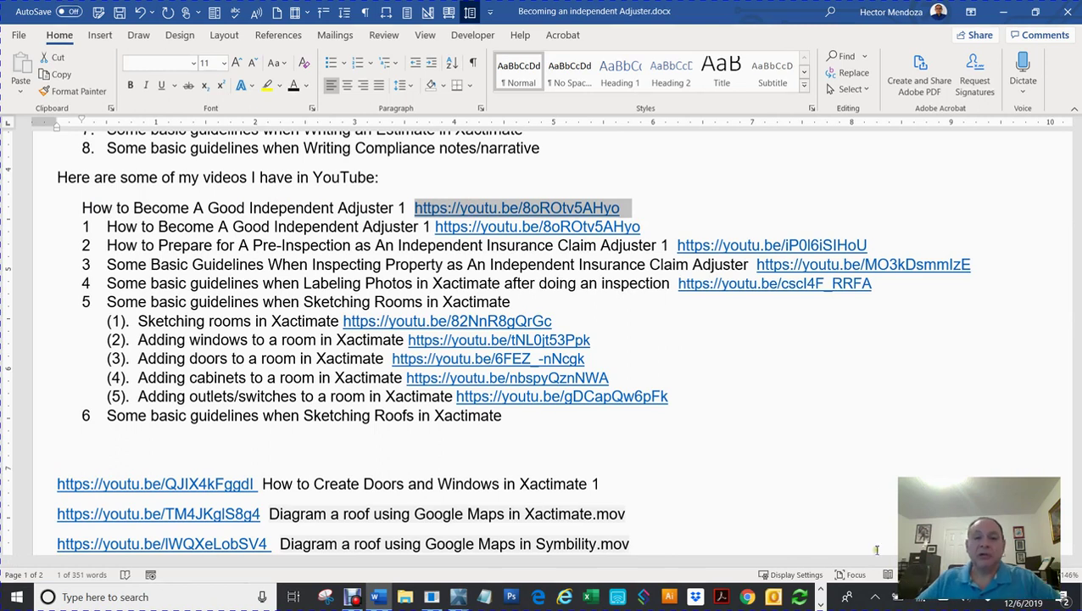
{"action": "triple_click", "coordinate": [285, 210]}
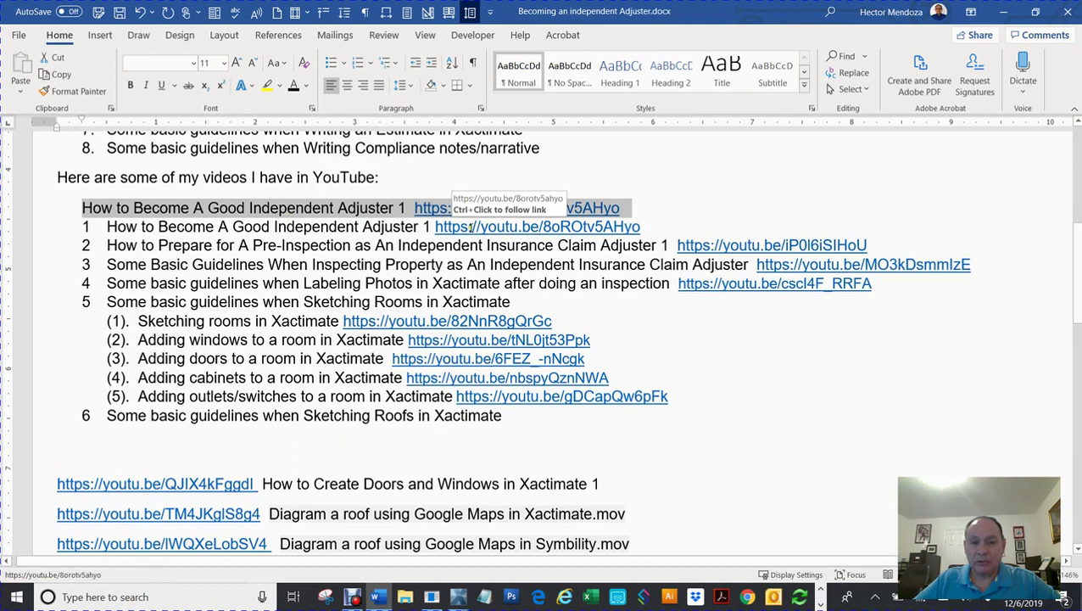
{"action": "left_click_drag", "start_coordinate": [436, 227], "coordinate": [647, 240]}
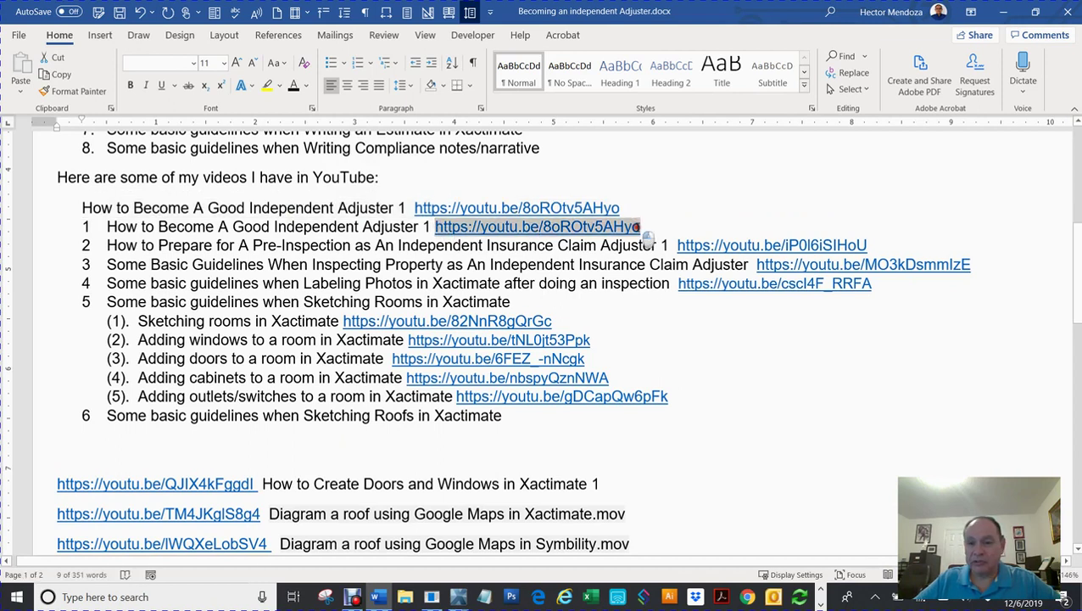
{"action": "left_click", "coordinate": [700, 366]}
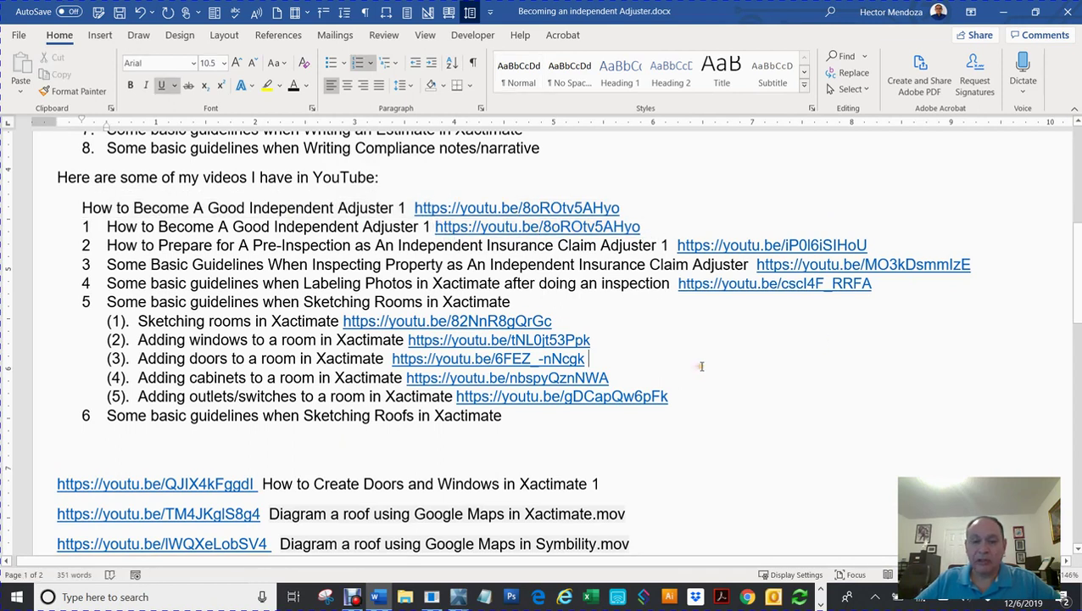
{"action": "scroll", "coordinate": [701, 366], "scroll_direction": "down", "scroll_amount": 5}
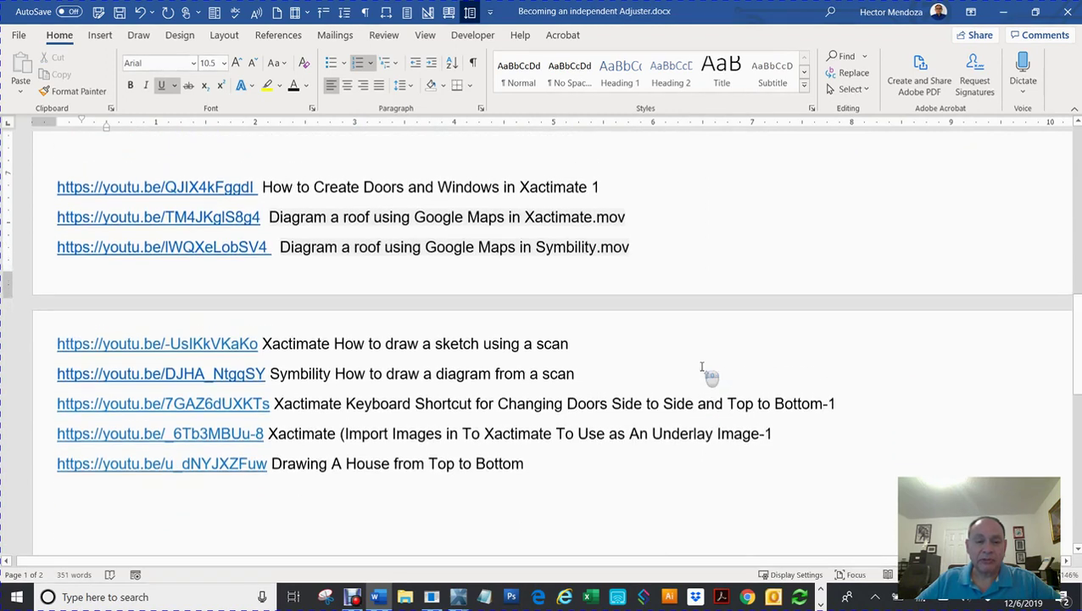
{"action": "scroll", "coordinate": [701, 367], "scroll_direction": "up", "scroll_amount": 1}
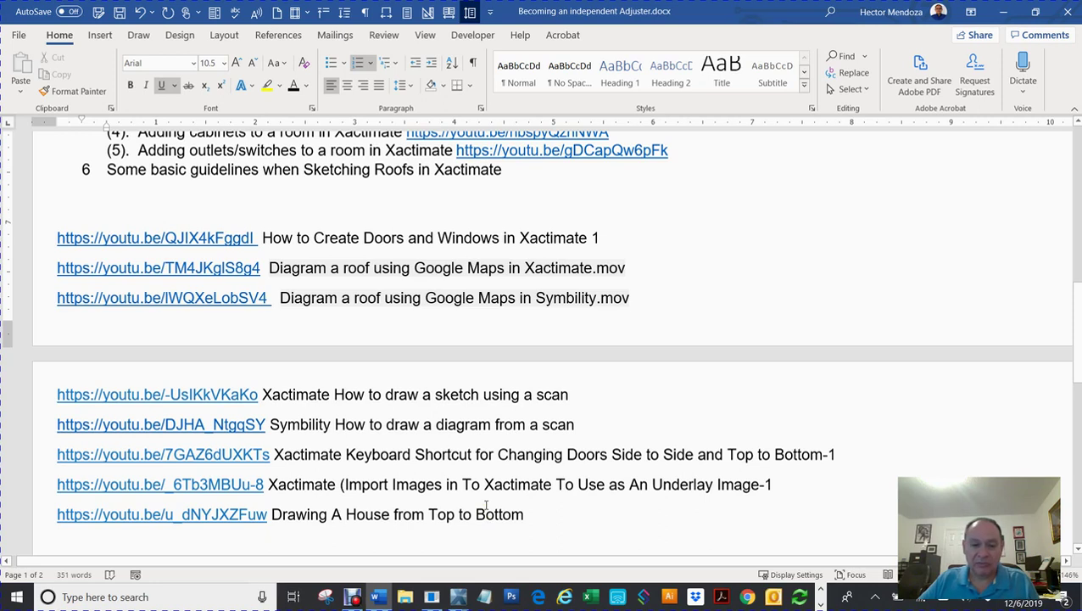
Step: Scroll back to the top of the list and highlight item 6 on sketching roofs
{"action": "double_click", "coordinate": [387, 513]}
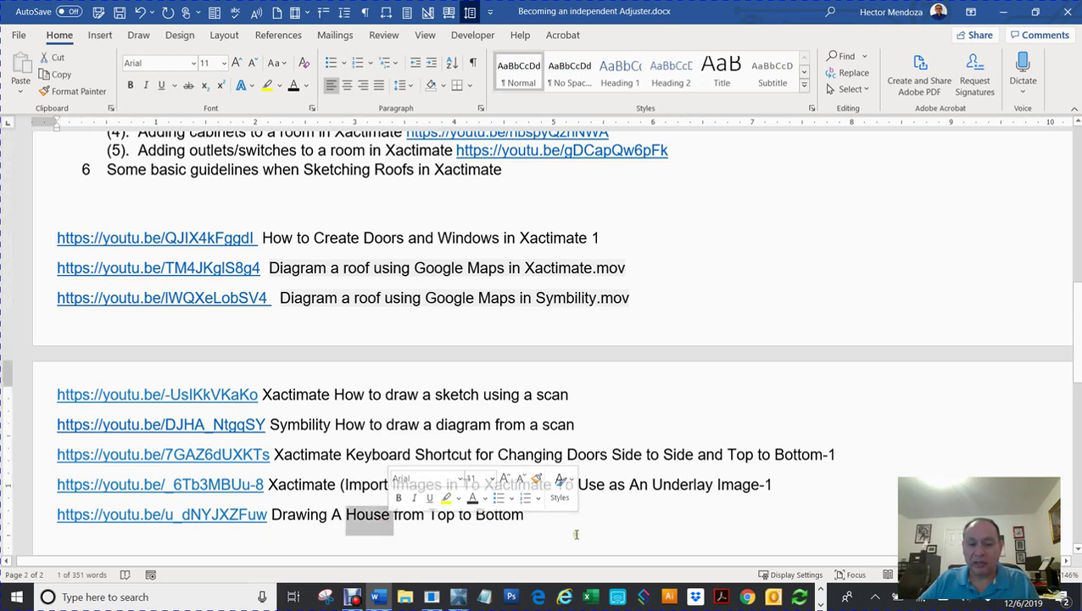
{"action": "scroll", "coordinate": [576, 534], "scroll_direction": "up", "scroll_amount": 8}
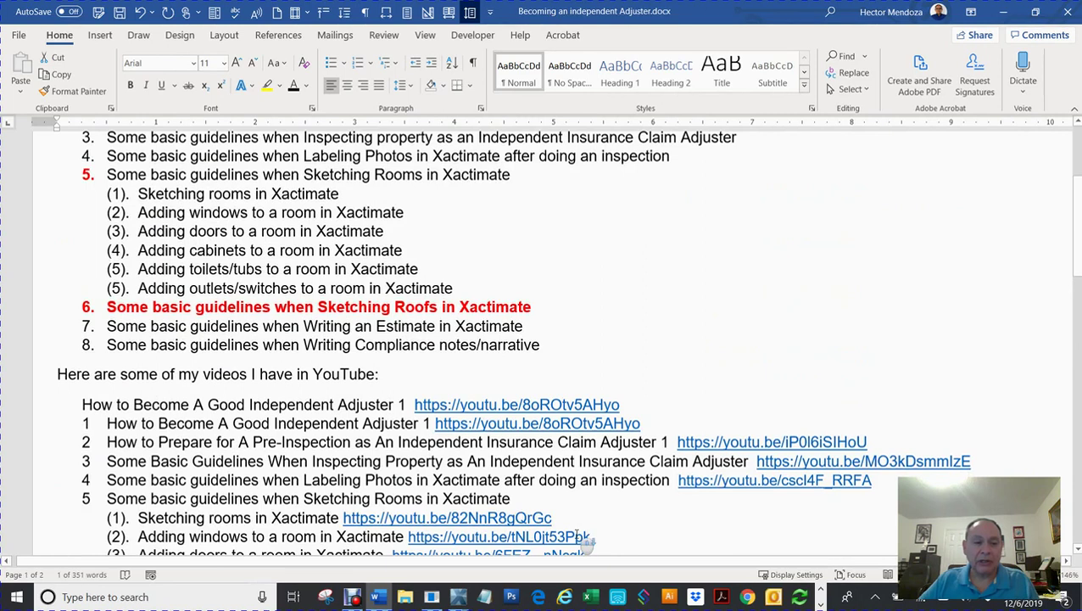
{"action": "scroll", "coordinate": [580, 536], "scroll_direction": "up", "scroll_amount": 5}
{"action": "scroll", "coordinate": [581, 536], "scroll_direction": "down", "scroll_amount": 4}
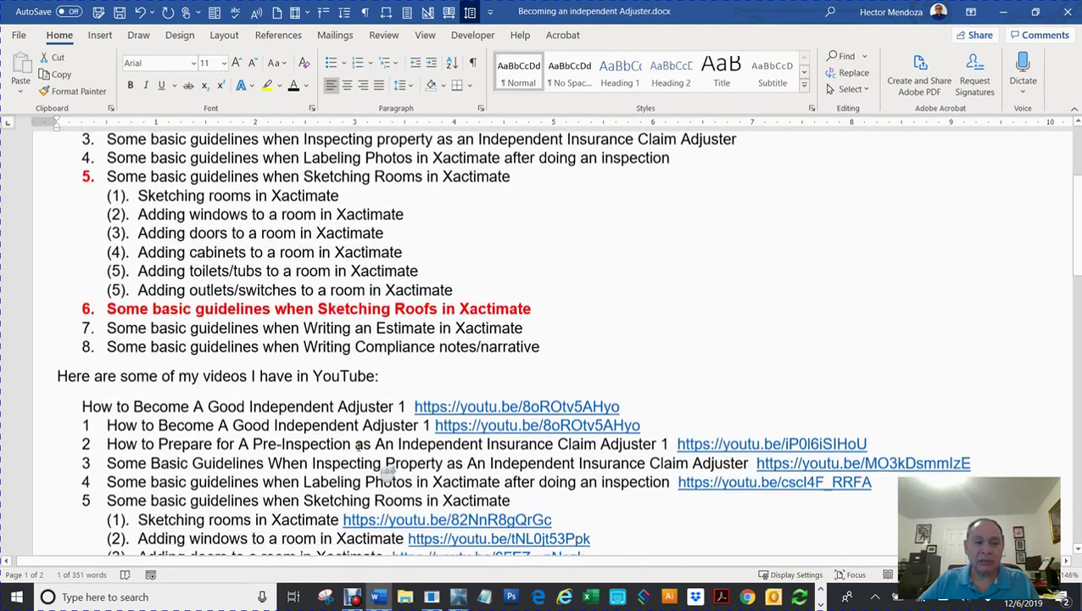
{"action": "triple_click", "coordinate": [370, 307]}
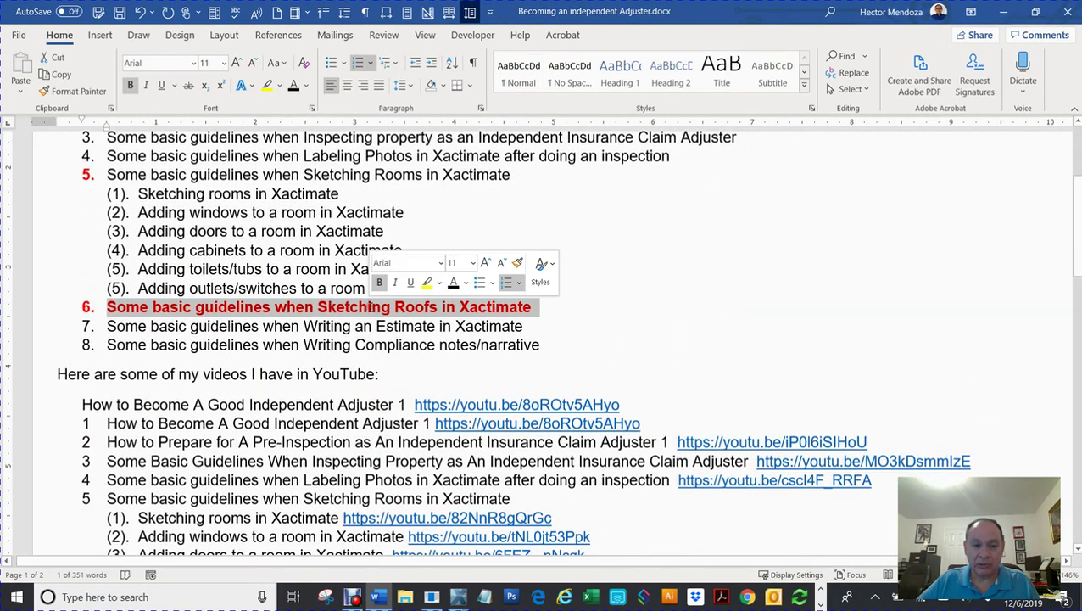
{"action": "left_click", "coordinate": [597, 309]}
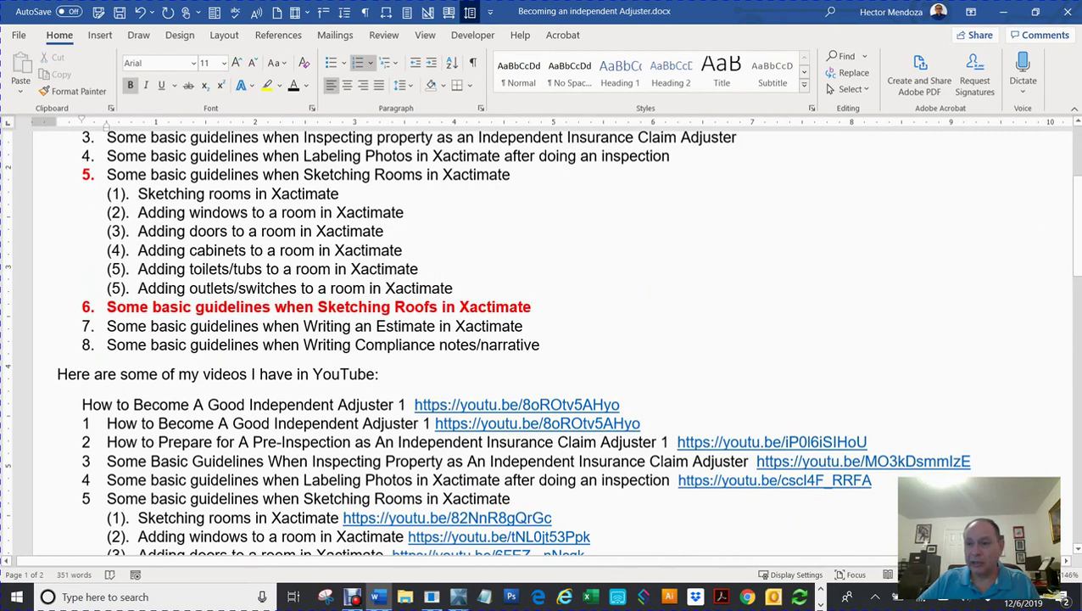
Step: Highlight item 6 again, then bring the Xactimate sketch window to the front
{"action": "left_click_drag", "start_coordinate": [1079, 216], "coordinate": [1077, 173]}
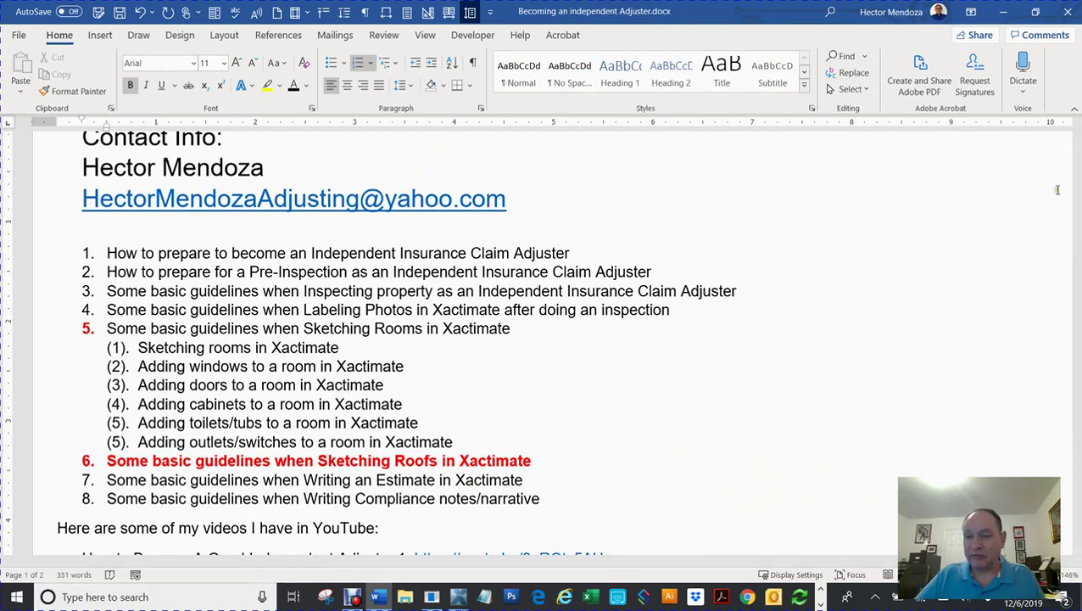
{"action": "left_click_drag", "start_coordinate": [1077, 179], "coordinate": [1077, 171]}
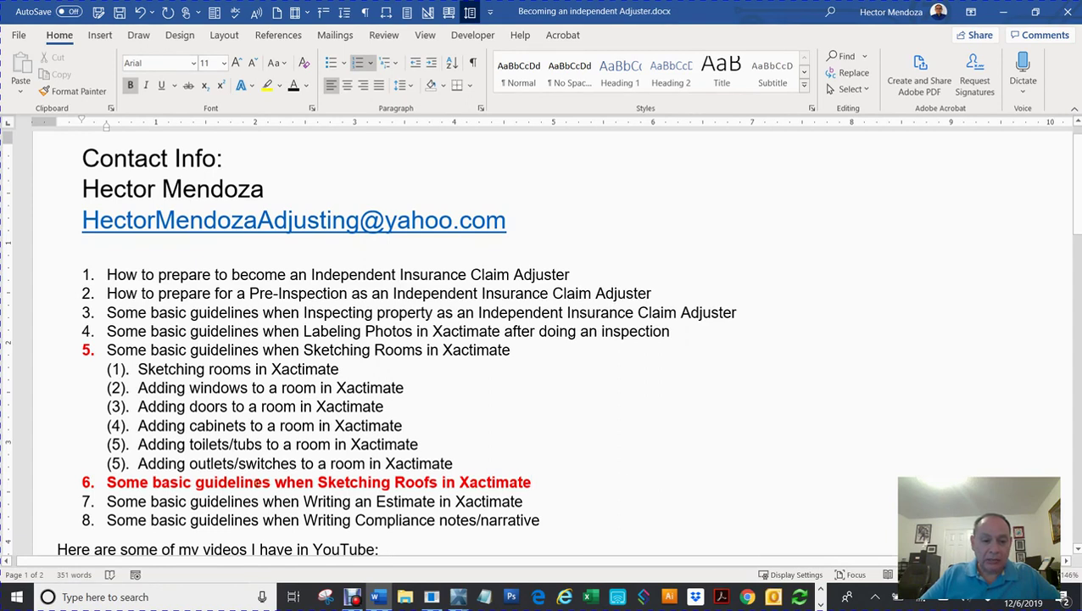
{"action": "triple_click", "coordinate": [236, 482]}
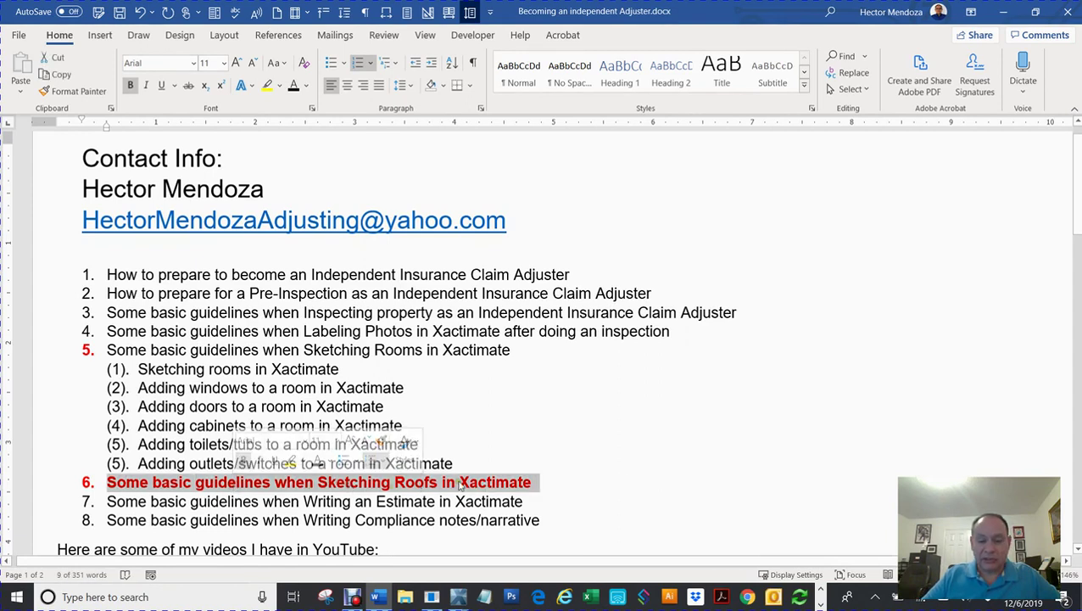
{"action": "mouse_move", "coordinate": [458, 599]}
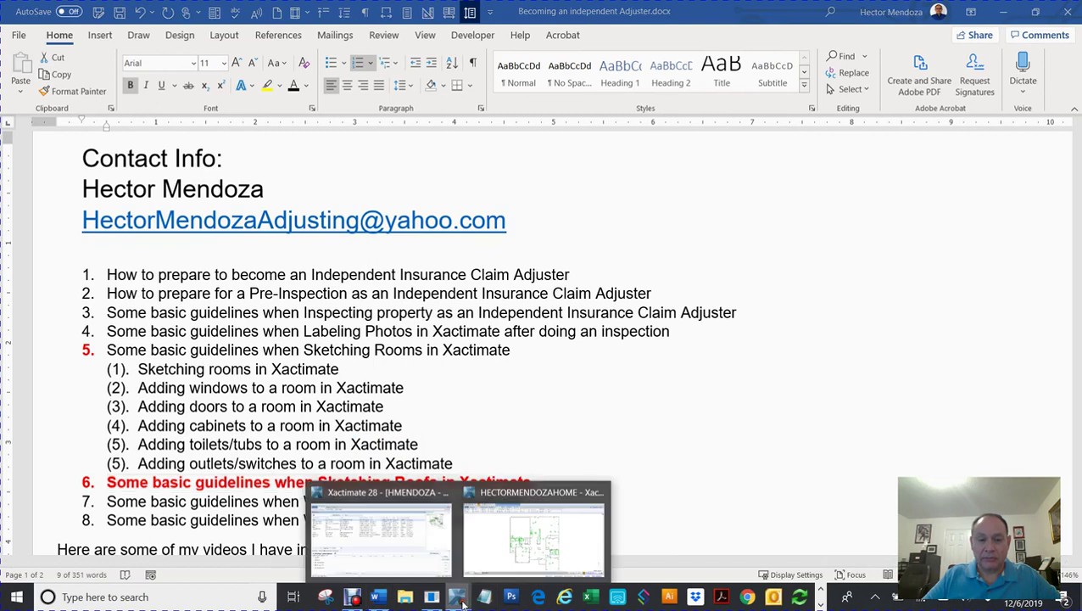
{"action": "left_click", "coordinate": [531, 534]}
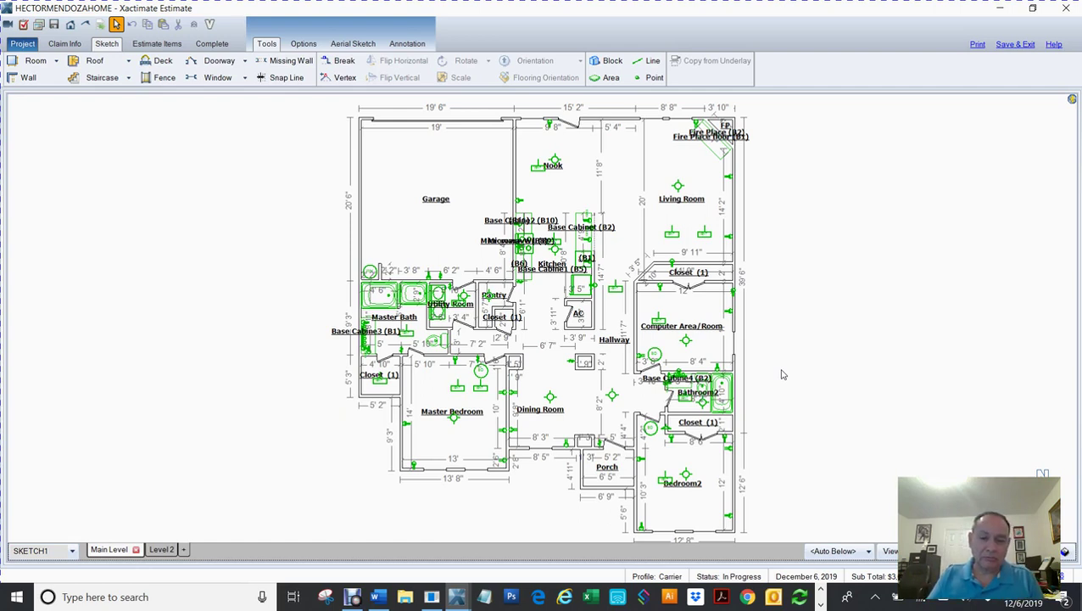
{"action": "scroll", "coordinate": [782, 374], "scroll_direction": "down", "scroll_amount": 1}
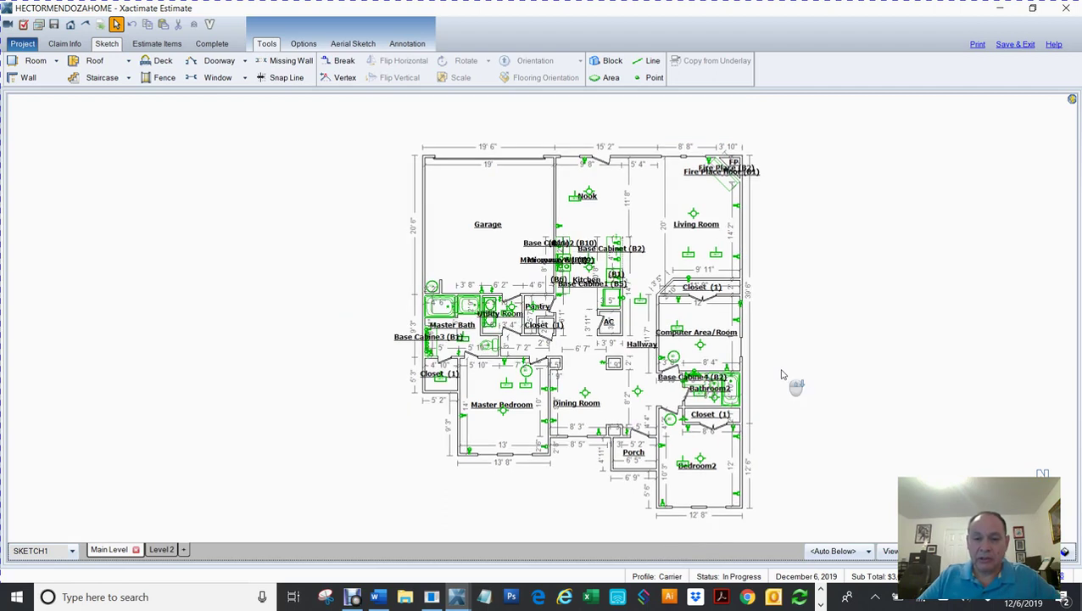
{"action": "middle_click", "coordinate": [783, 374]}
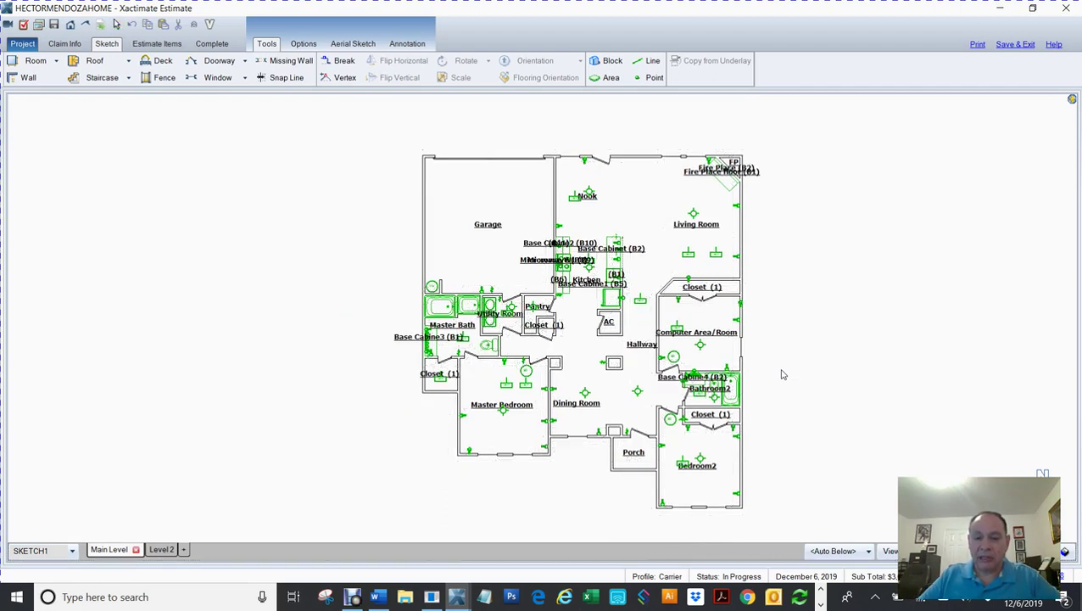
{"action": "middle_click", "coordinate": [782, 374]}
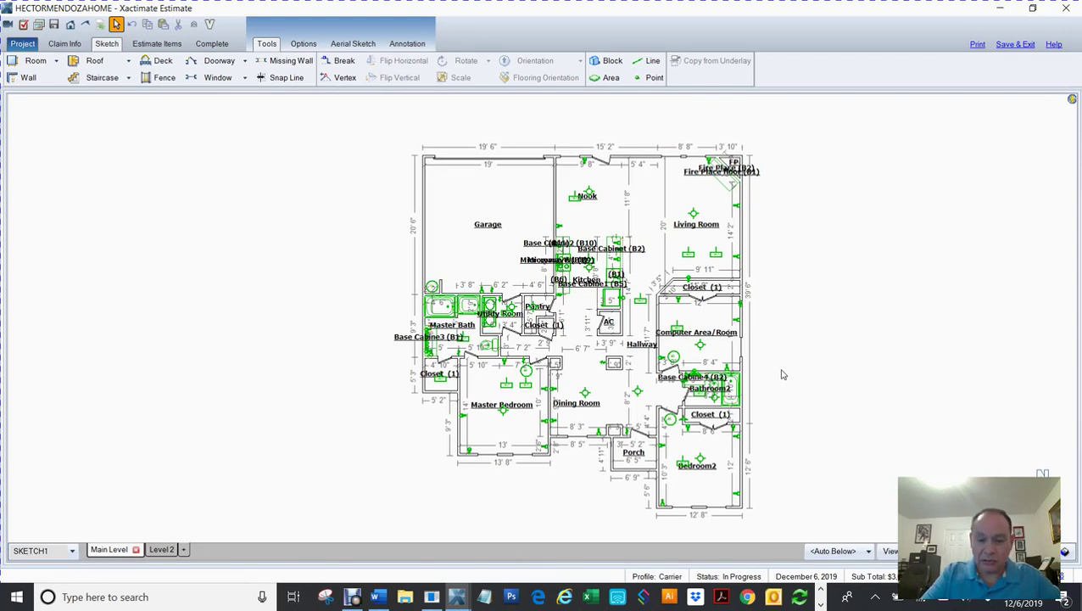
{"action": "scroll", "coordinate": [782, 374], "scroll_direction": "up", "scroll_amount": 1}
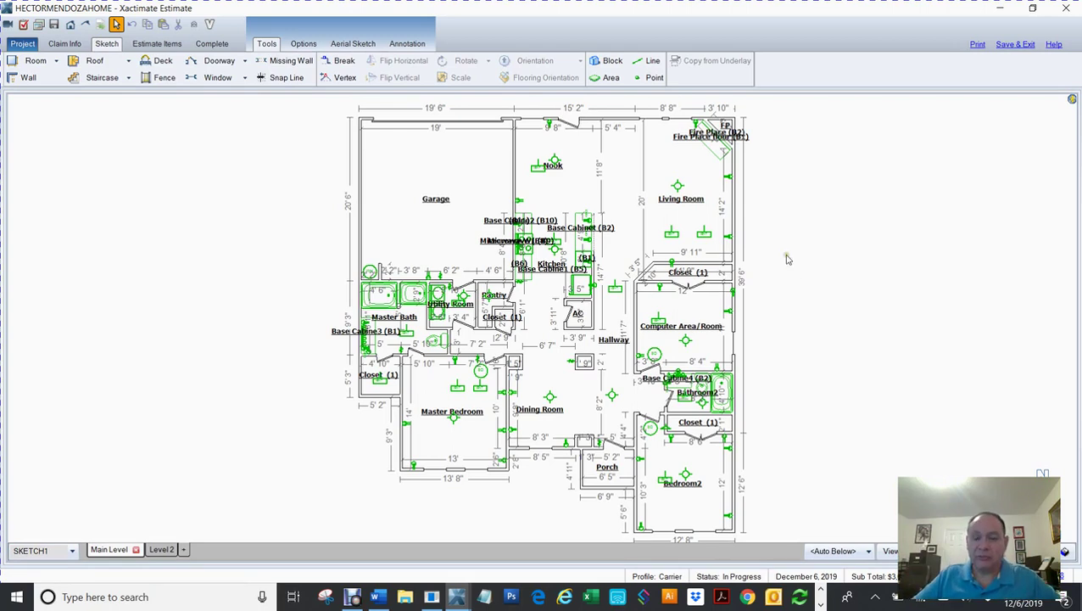
Step: Zoom to the fireplace and move the Fire Place floor (B1) label off it with an arrow
{"action": "scroll", "coordinate": [789, 262], "scroll_direction": "up", "scroll_amount": 5}
{"action": "left_click_drag", "start_coordinate": [754, 210], "coordinate": [795, 492]}
{"action": "scroll", "coordinate": [781, 363], "scroll_direction": "up", "scroll_amount": 4}
{"action": "left_click_drag", "start_coordinate": [722, 285], "coordinate": [869, 399]}
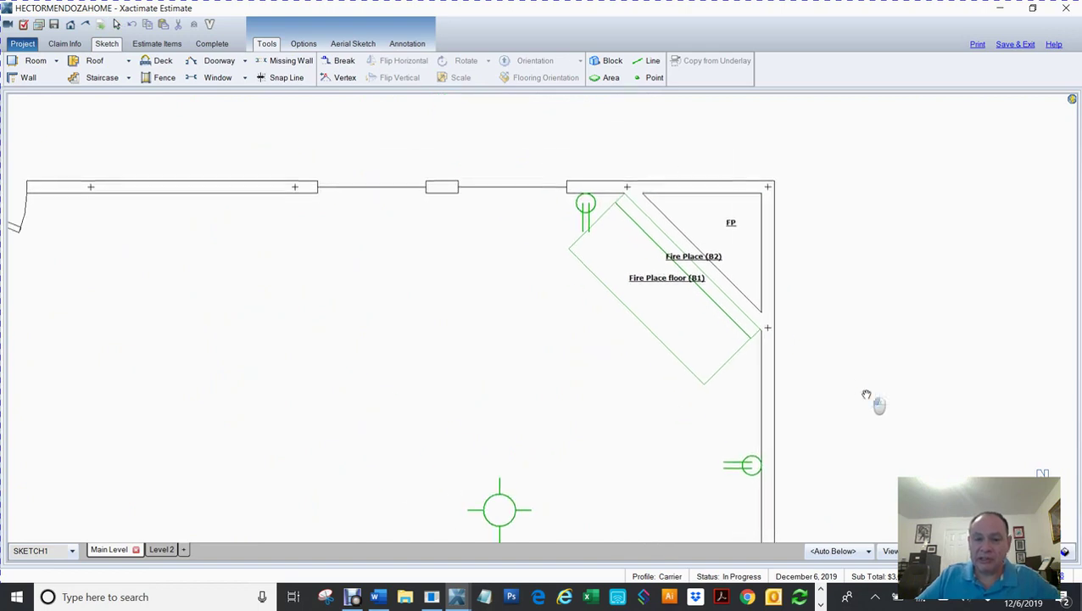
{"action": "left_click", "coordinate": [650, 285]}
{"action": "left_click", "coordinate": [695, 278]}
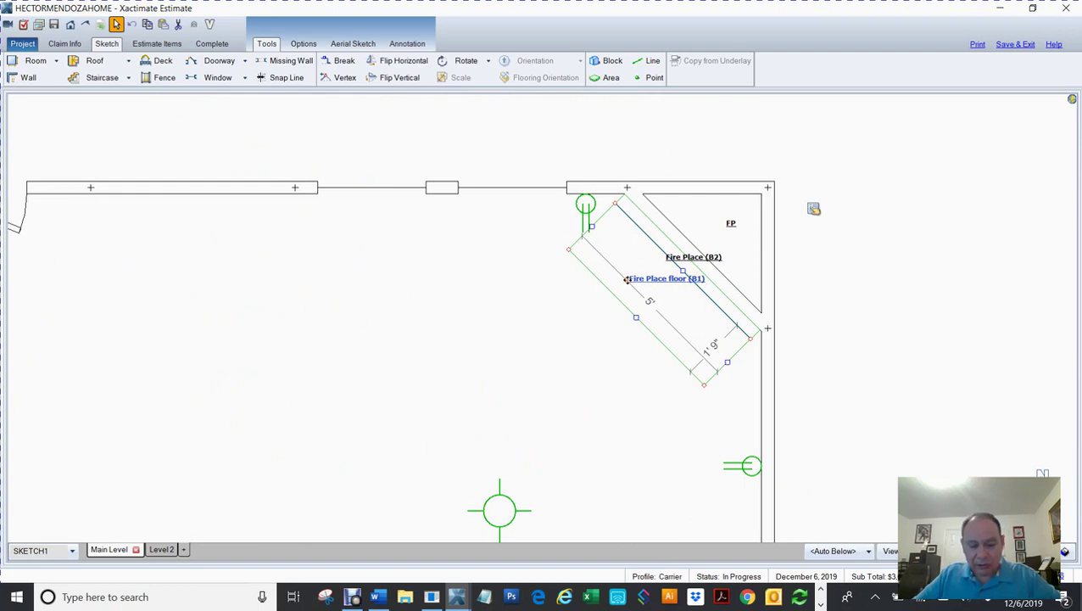
{"action": "left_click", "coordinate": [627, 279]}
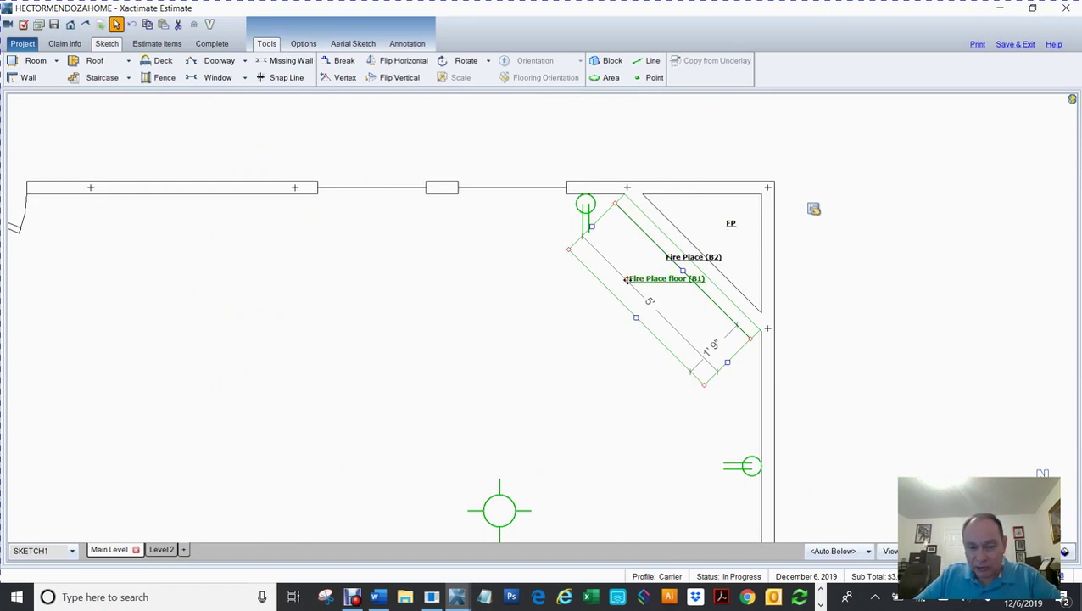
{"action": "left_click_drag", "start_coordinate": [626, 279], "coordinate": [661, 294]}
{"action": "left_click", "coordinate": [481, 343]}
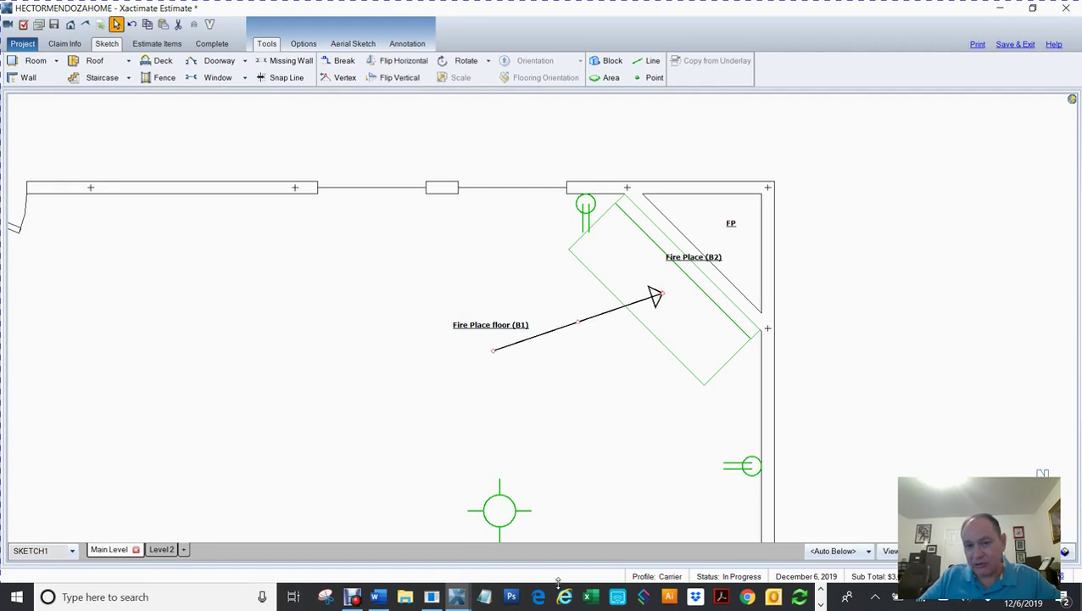
Step: Drag the Fire Place (B2) label left and anchor an arrow on its shape
{"action": "left_click", "coordinate": [686, 264]}
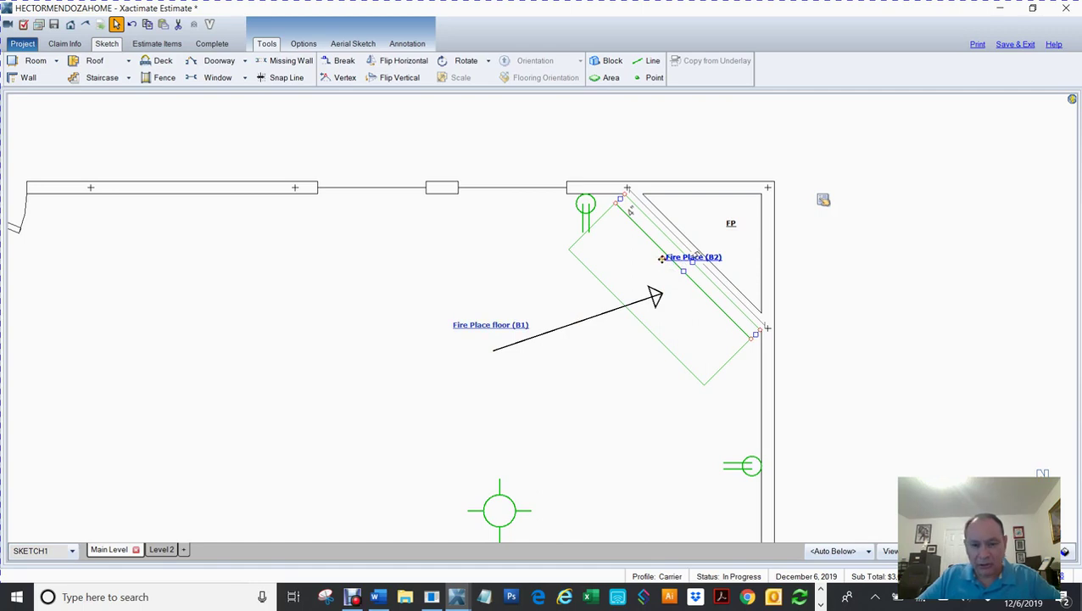
{"action": "left_click_drag", "start_coordinate": [662, 258], "coordinate": [424, 251]}
{"action": "left_click", "coordinate": [660, 226]}
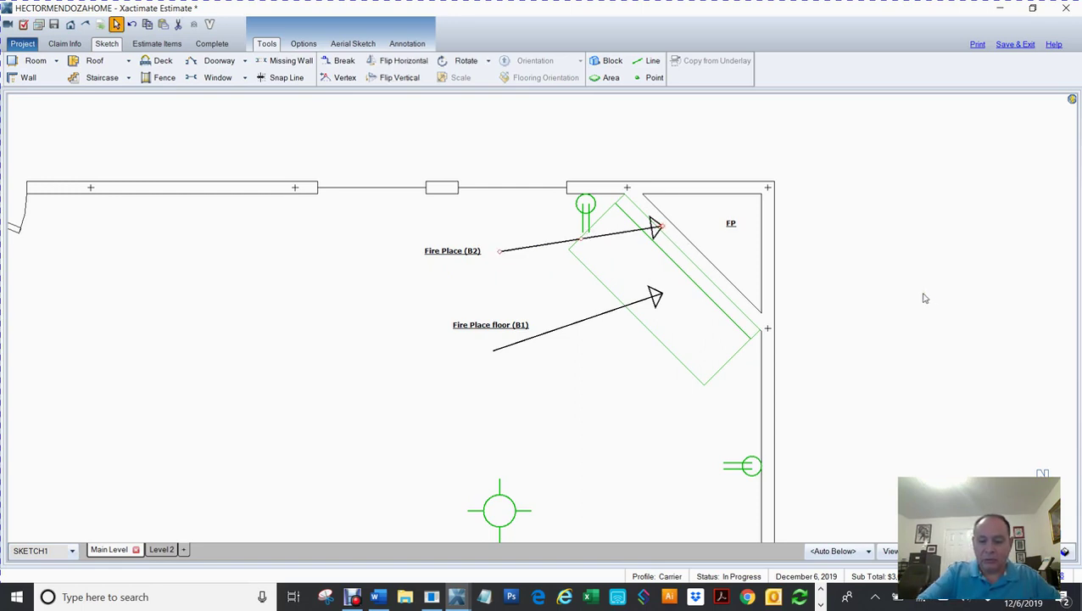
{"action": "key", "text": "Home"}
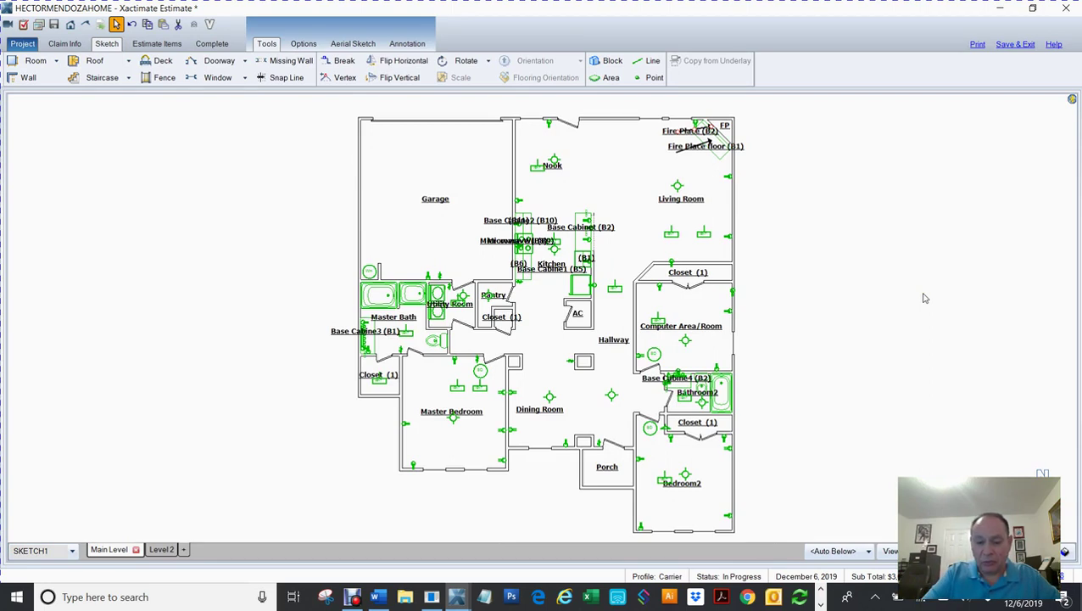
Step: Shift both the Fire Place (B2) and Fire Place floor (B1) labels further left
{"action": "scroll", "coordinate": [925, 297], "scroll_direction": "up", "scroll_amount": 5}
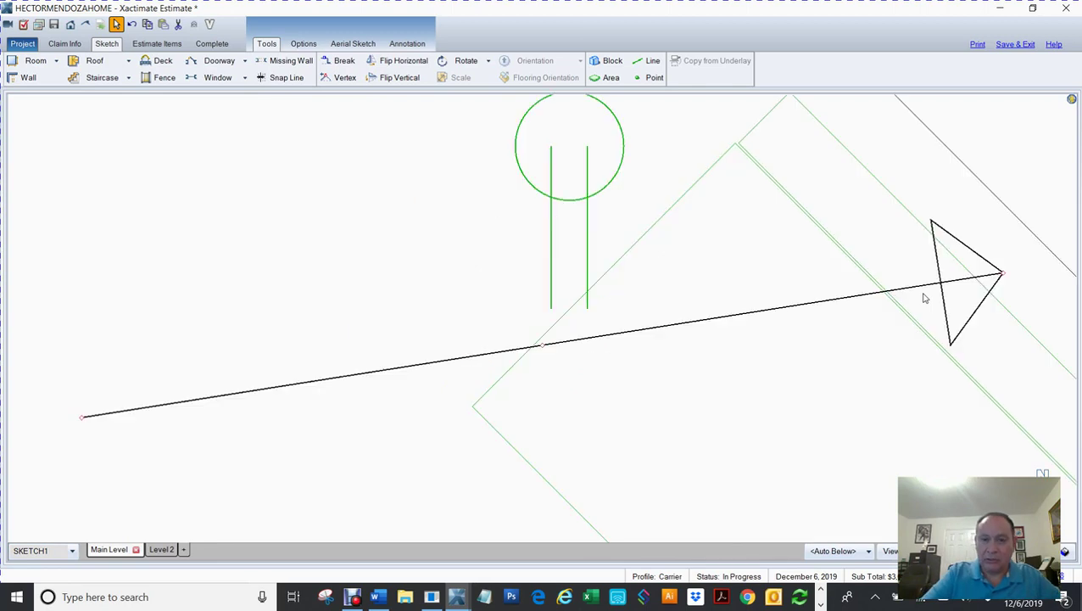
{"action": "scroll", "coordinate": [925, 298], "scroll_direction": "down", "scroll_amount": 6}
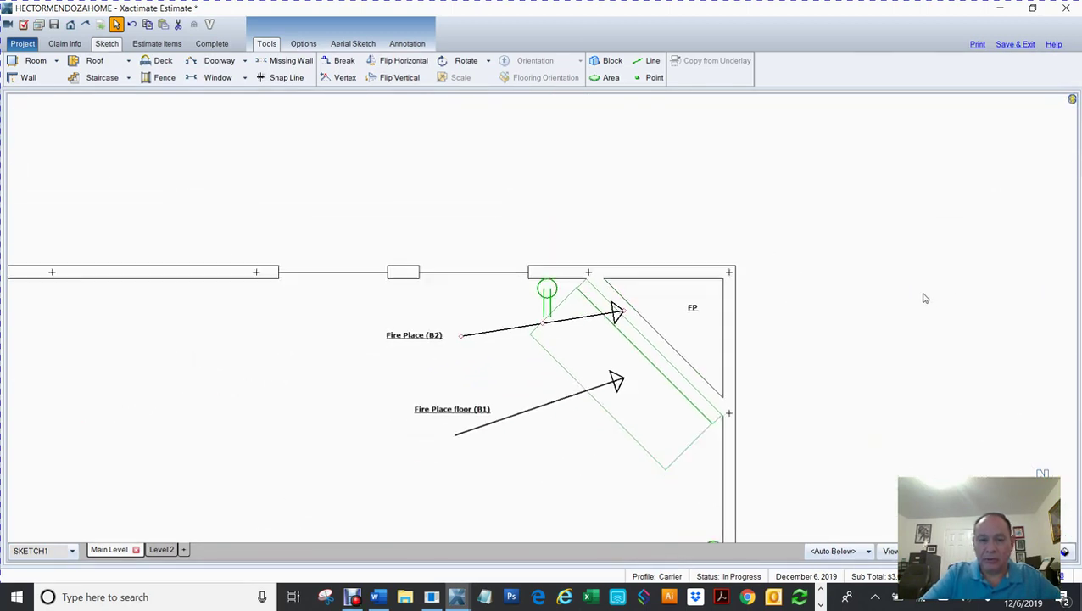
{"action": "left_click", "coordinate": [417, 336]}
{"action": "left_click", "coordinate": [409, 333]}
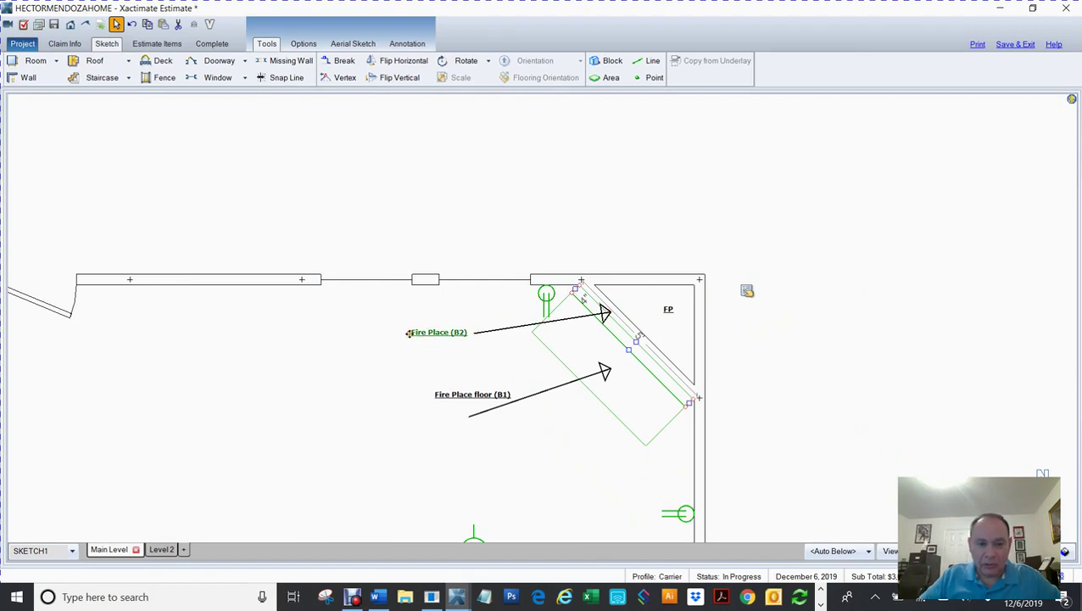
{"action": "left_click_drag", "start_coordinate": [409, 333], "coordinate": [298, 339]}
{"action": "left_click", "coordinate": [439, 395]}
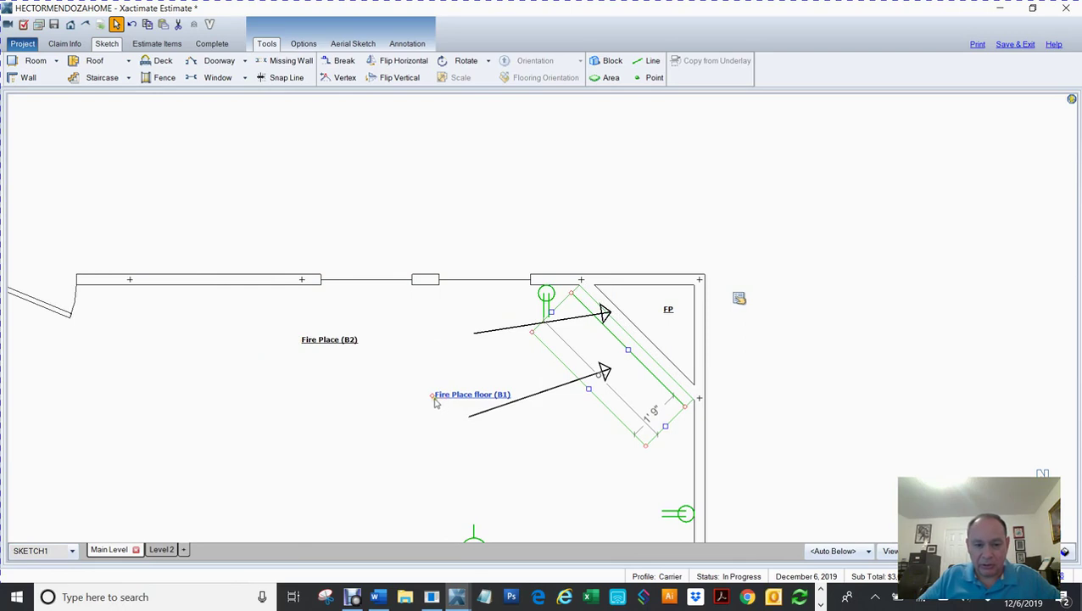
{"action": "left_click_drag", "start_coordinate": [432, 395], "coordinate": [282, 388]}
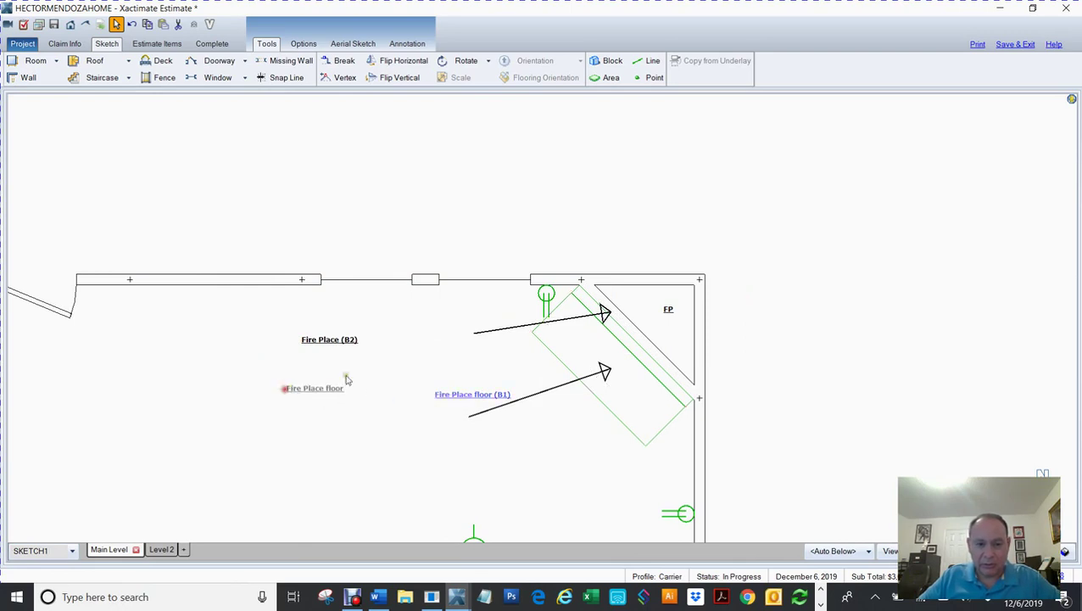
Step: Stretch the upper and lower arrows back to their relocated Fire Place labels
{"action": "left_click", "coordinate": [481, 331]}
{"action": "left_click_drag", "start_coordinate": [472, 333], "coordinate": [373, 341]}
{"action": "left_click", "coordinate": [467, 418]}
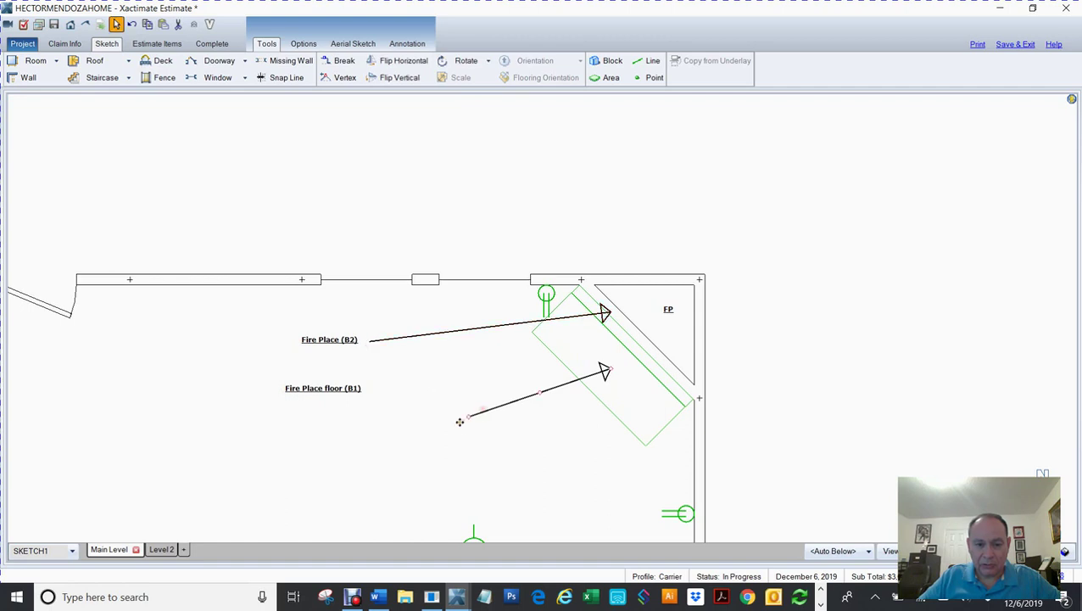
{"action": "left_click_drag", "start_coordinate": [467, 418], "coordinate": [379, 386]}
{"action": "middle_click", "coordinate": [379, 386]}
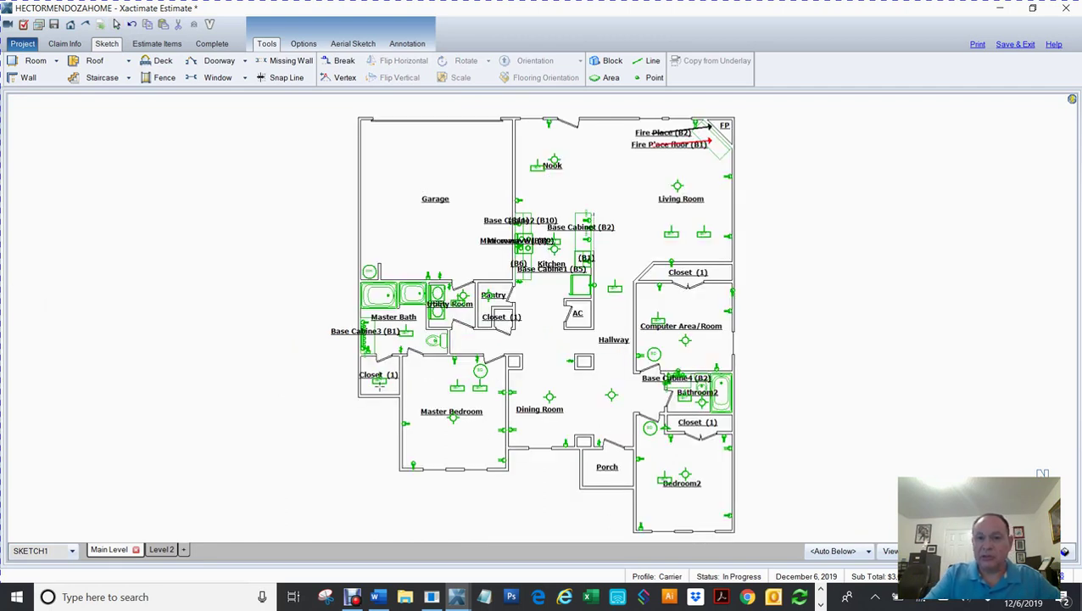
Step: Set the Labels font size to 8 on the Options tab, then view the sketch in 3D
{"action": "key", "text": "Escape"}
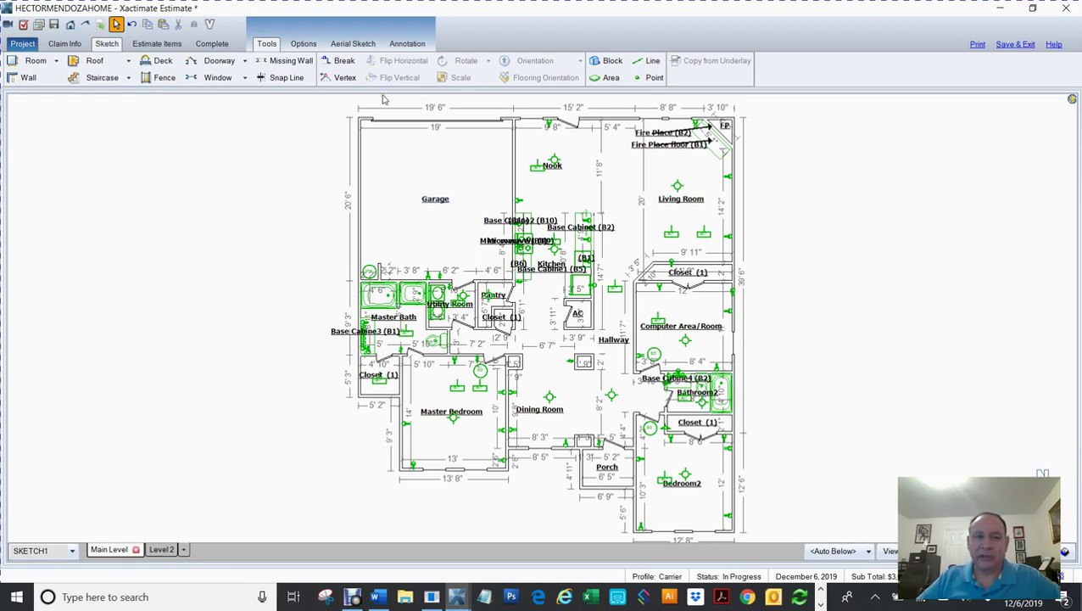
{"action": "left_click", "coordinate": [303, 43]}
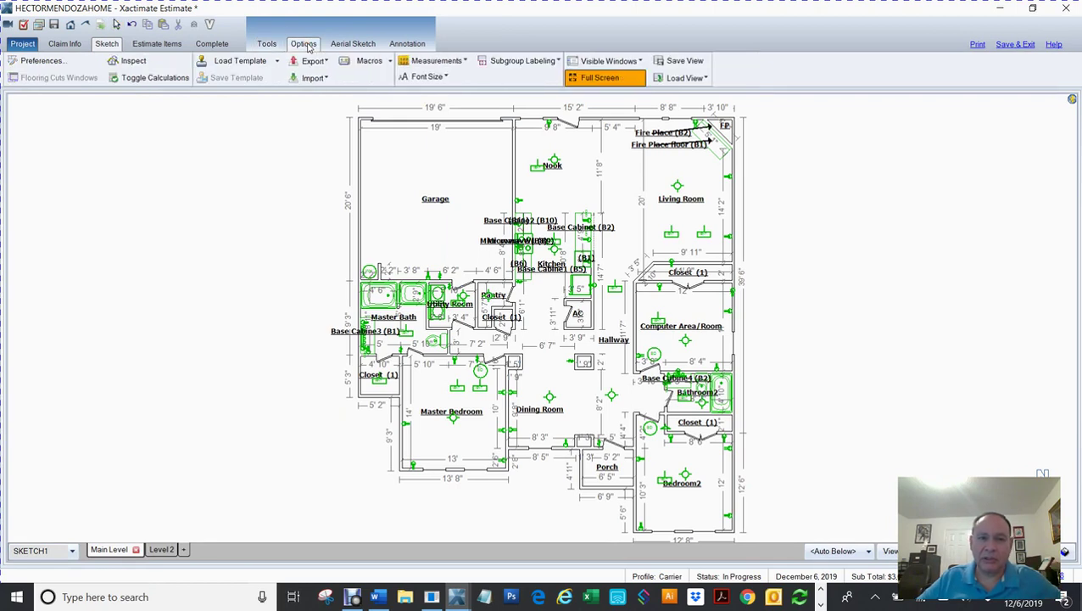
{"action": "left_click", "coordinate": [446, 77]}
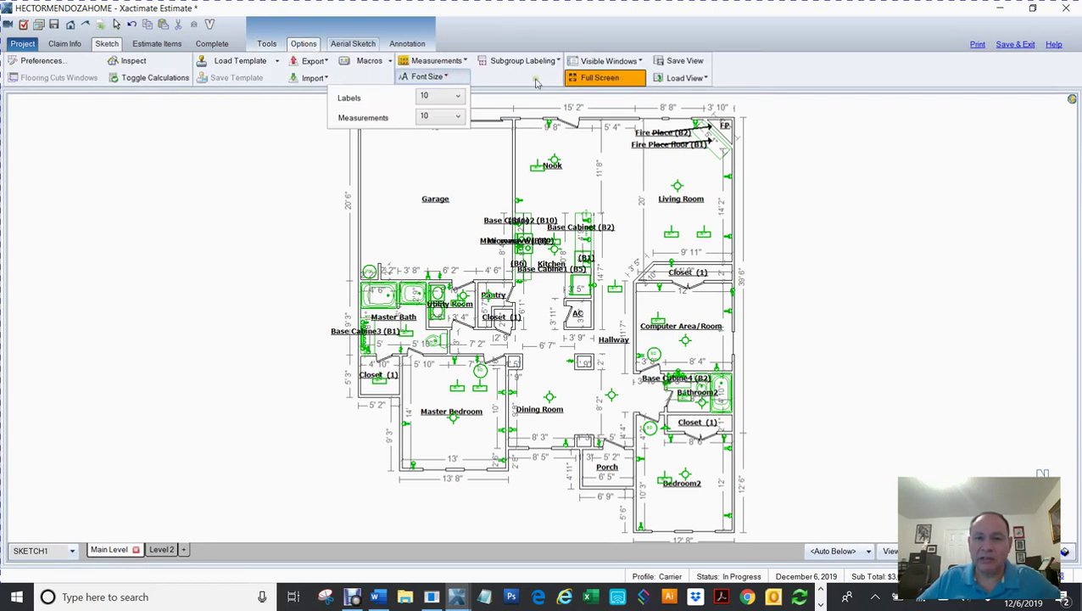
{"action": "left_click", "coordinate": [437, 96]}
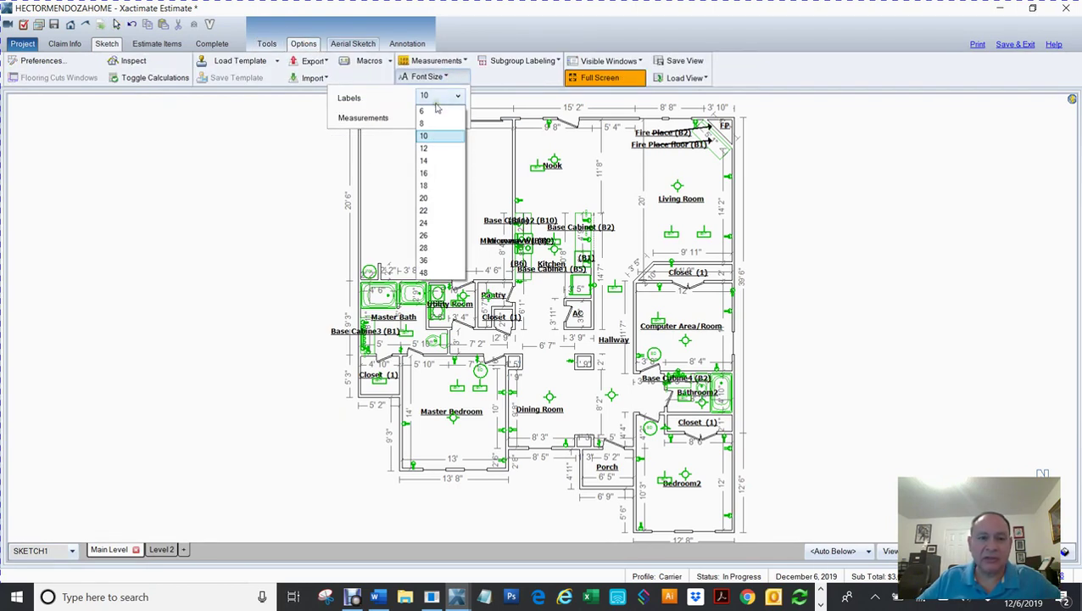
{"action": "left_click", "coordinate": [438, 125]}
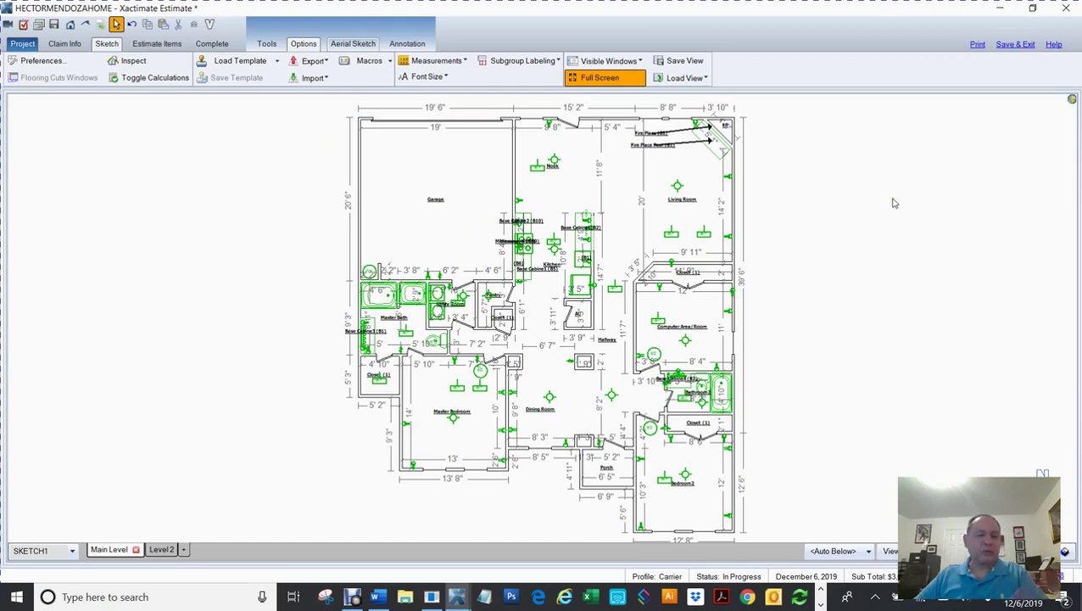
{"action": "scroll", "coordinate": [893, 202], "scroll_direction": "down", "scroll_amount": 2}
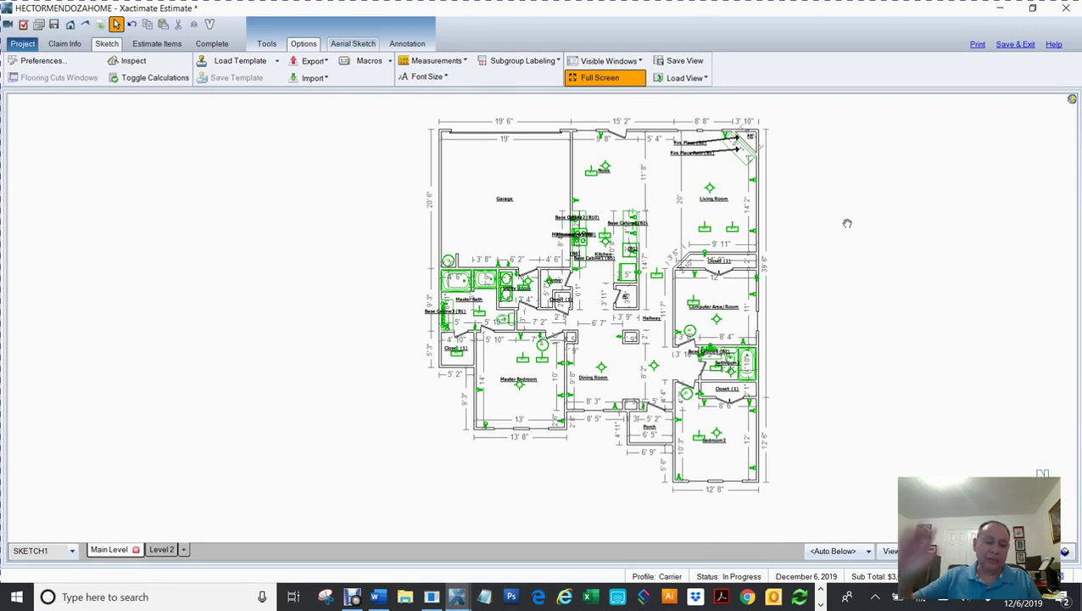
{"action": "middle_click", "coordinate": [847, 223]}
{"action": "left_click_drag", "start_coordinate": [788, 253], "coordinate": [880, 167]}
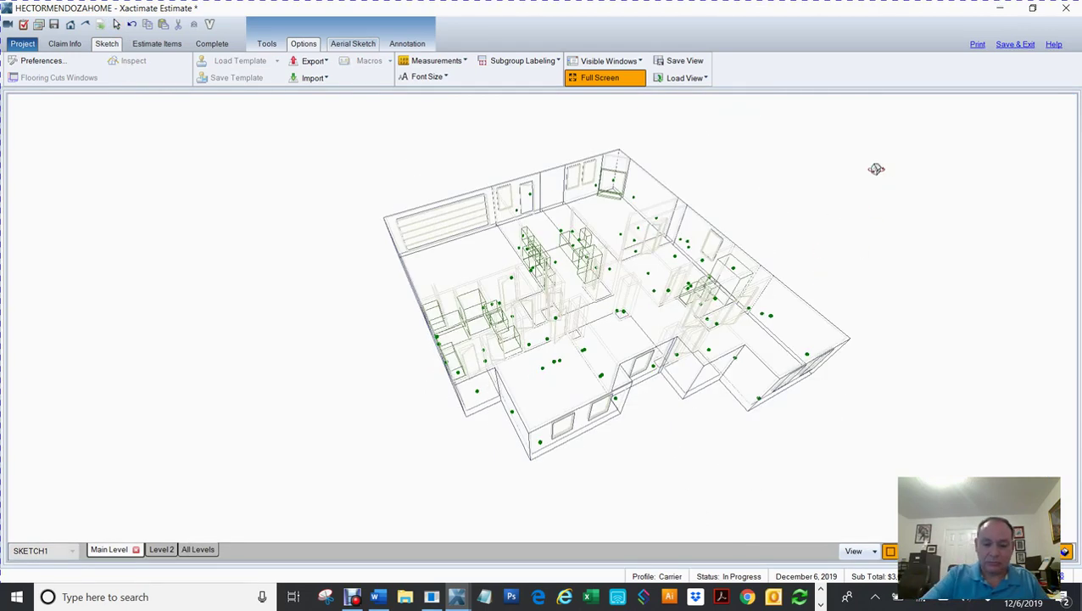
{"action": "left_click_drag", "start_coordinate": [825, 329], "coordinate": [780, 352]}
{"action": "key", "text": "Escape"}
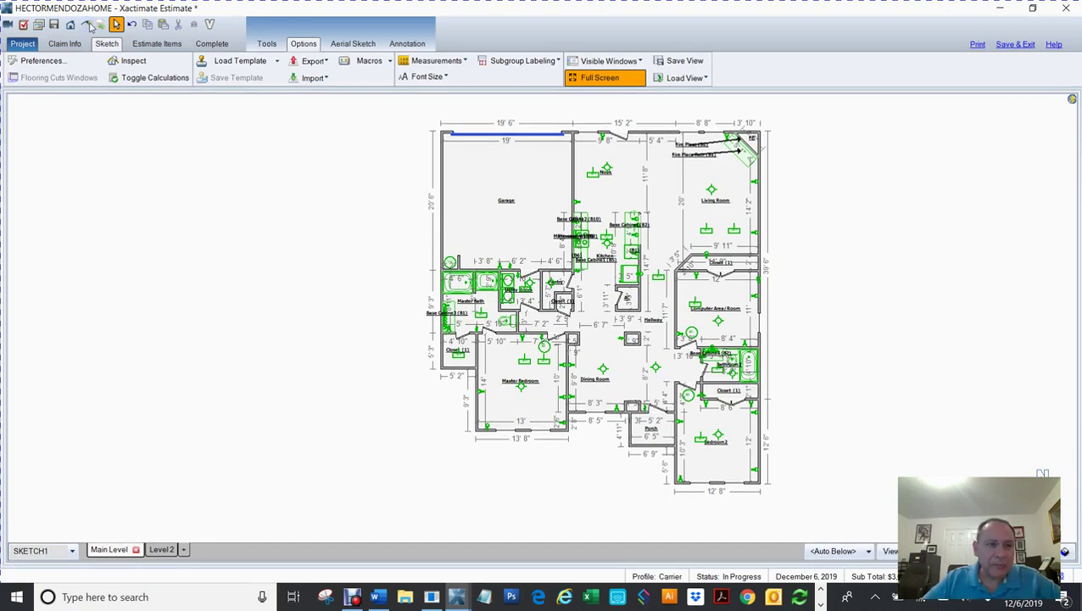
Step: Open Request Roof Measurements, switch provider to Eagle View and back to Geomni Roof, then cancel
{"action": "left_click", "coordinate": [86, 28]}
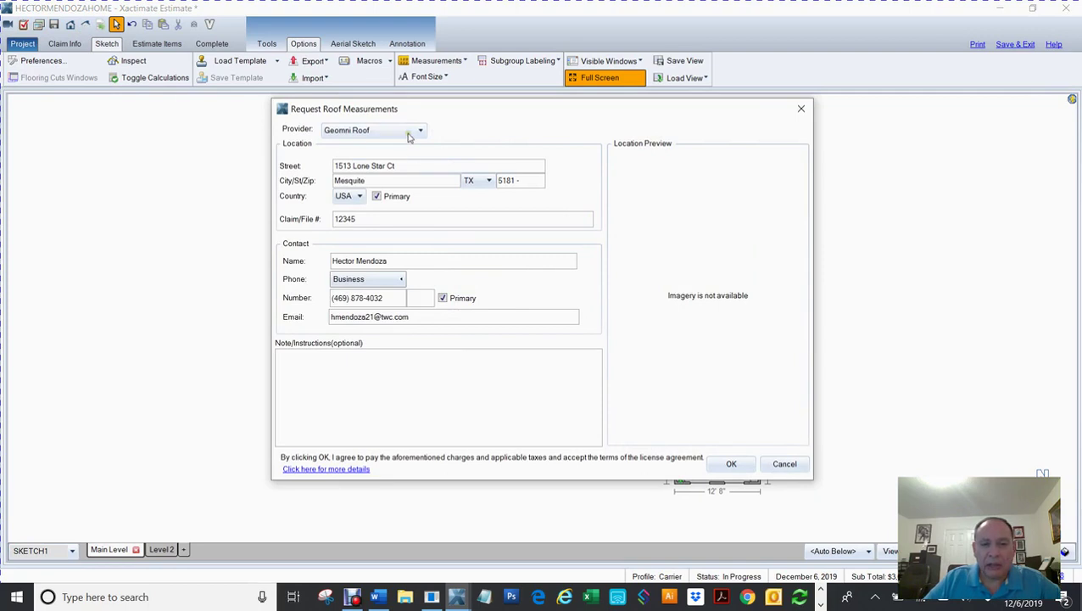
{"action": "left_click_drag", "start_coordinate": [410, 167], "coordinate": [278, 162]}
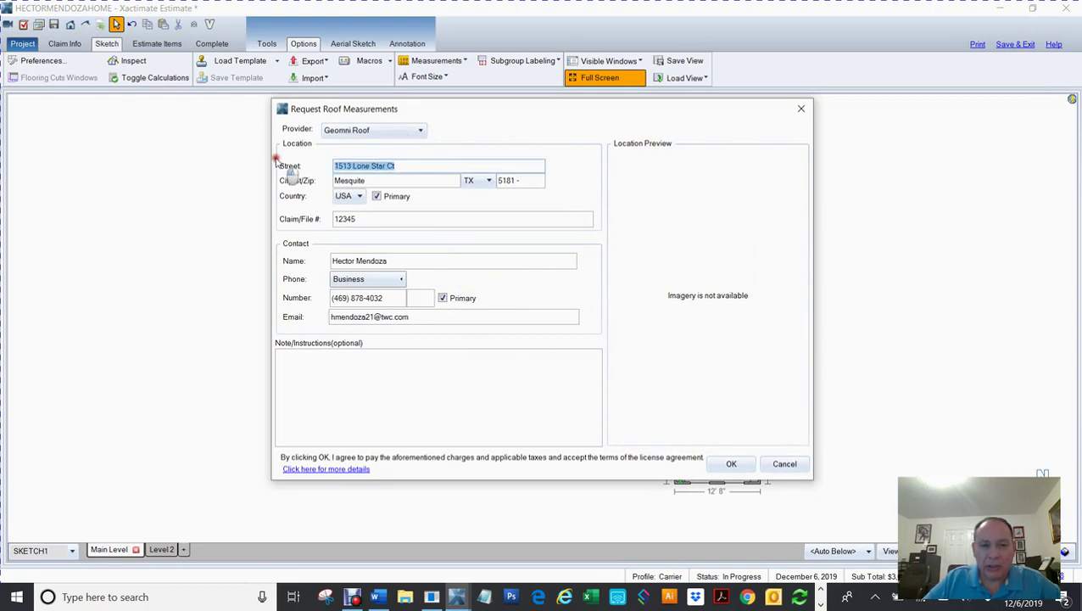
{"action": "left_click", "coordinate": [406, 161]}
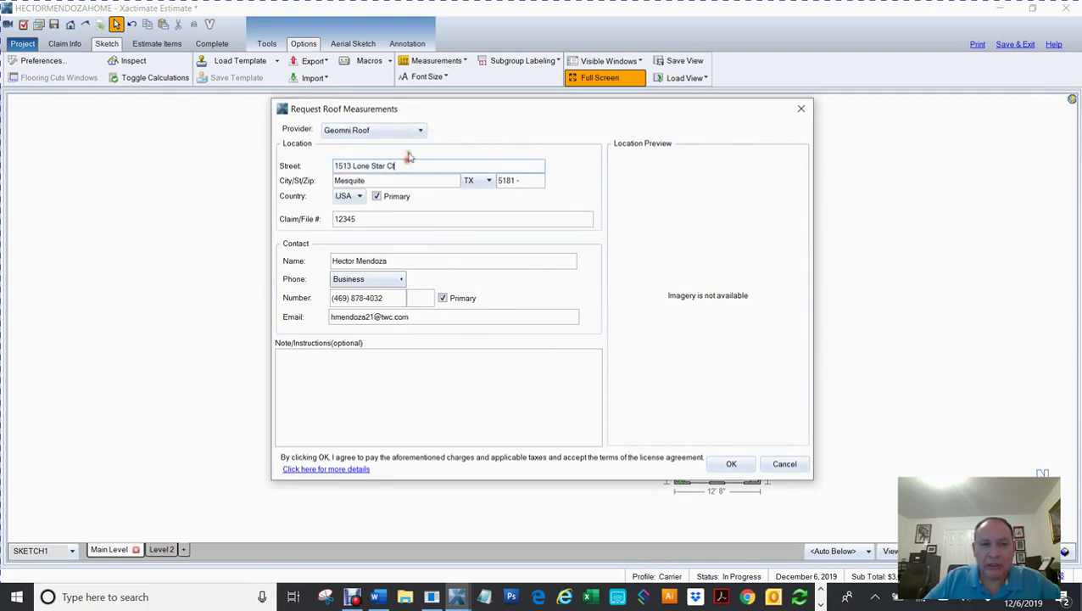
{"action": "left_click", "coordinate": [417, 131]}
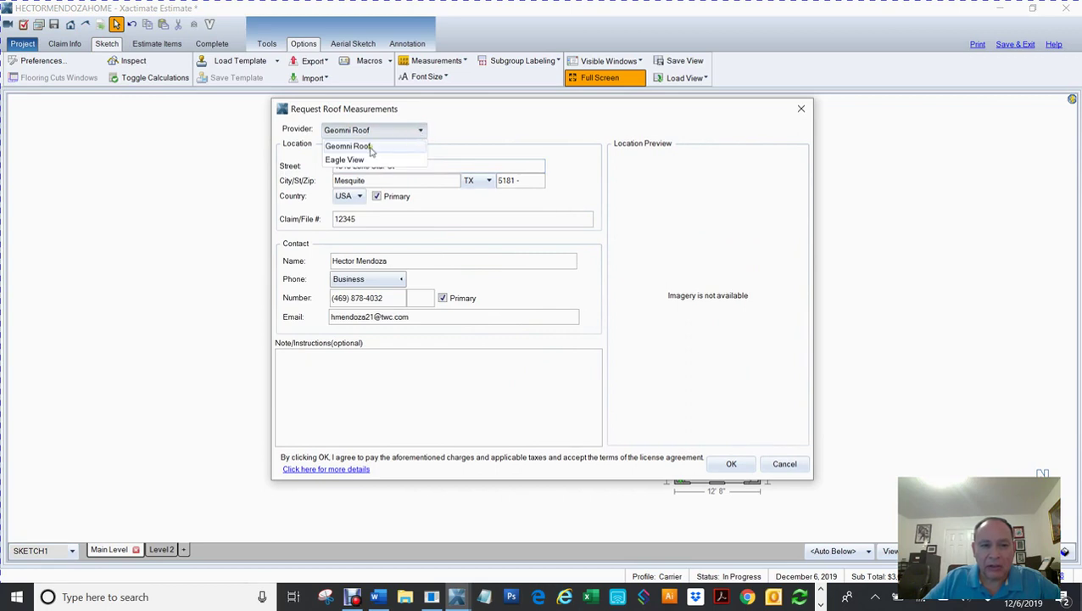
{"action": "left_click", "coordinate": [371, 148]}
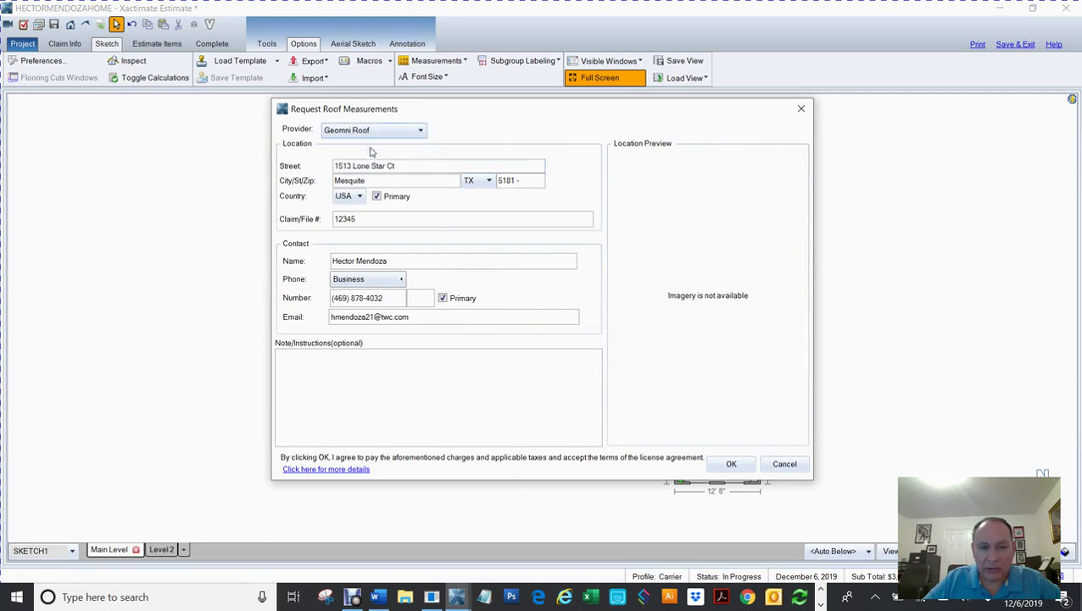
{"action": "left_click", "coordinate": [386, 131]}
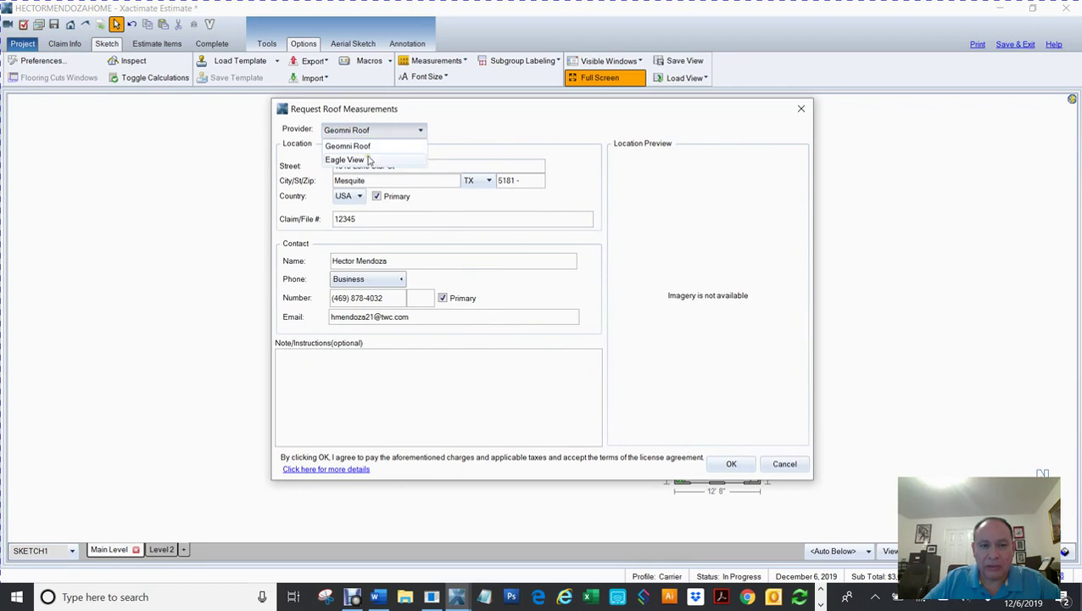
{"action": "left_click", "coordinate": [367, 157]}
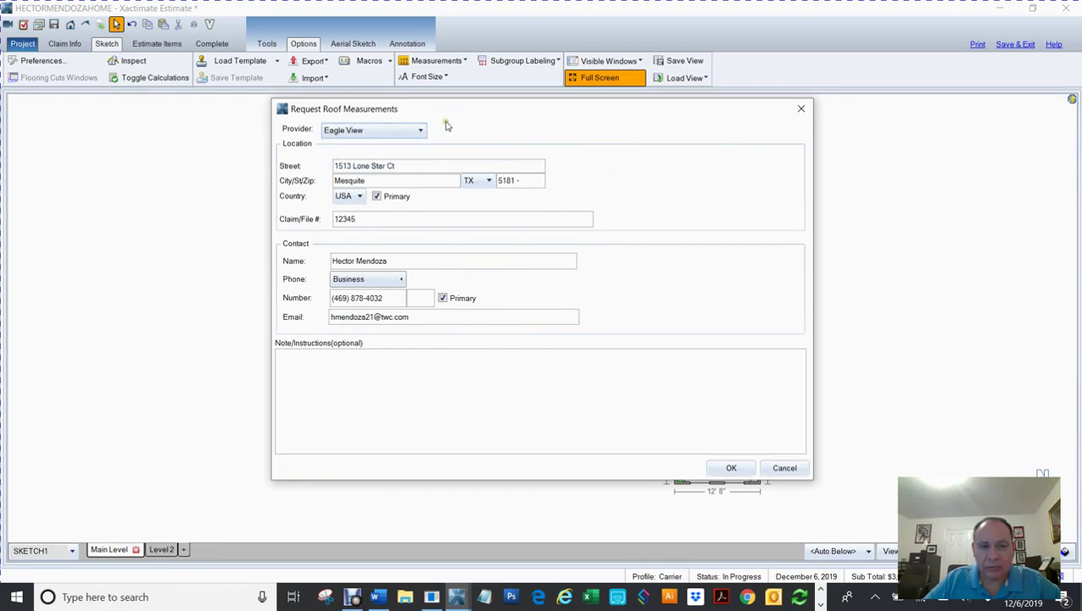
{"action": "left_click", "coordinate": [416, 131]}
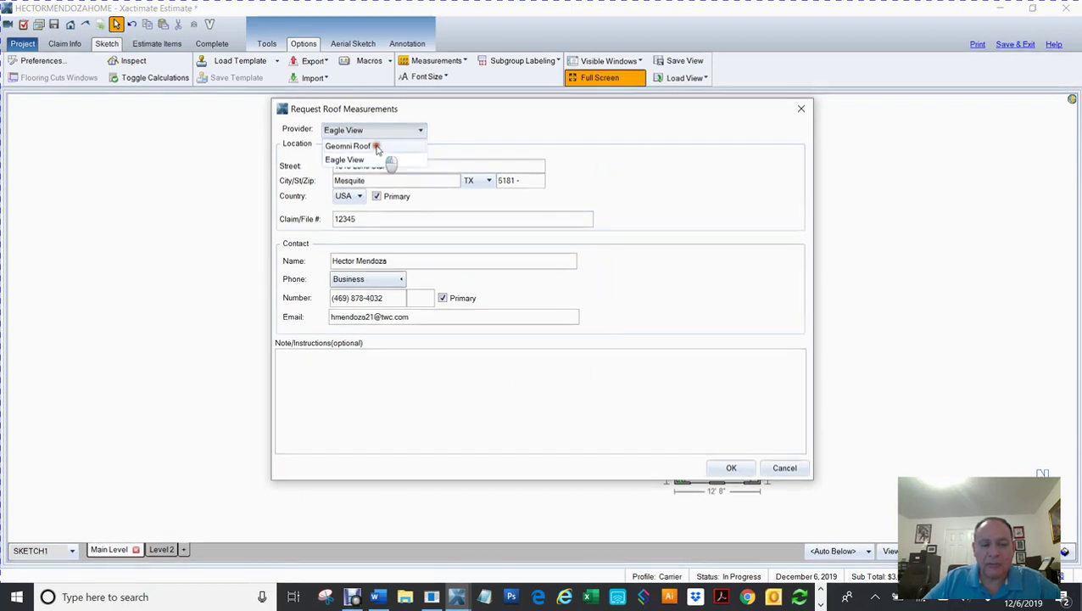
{"action": "left_click", "coordinate": [377, 147]}
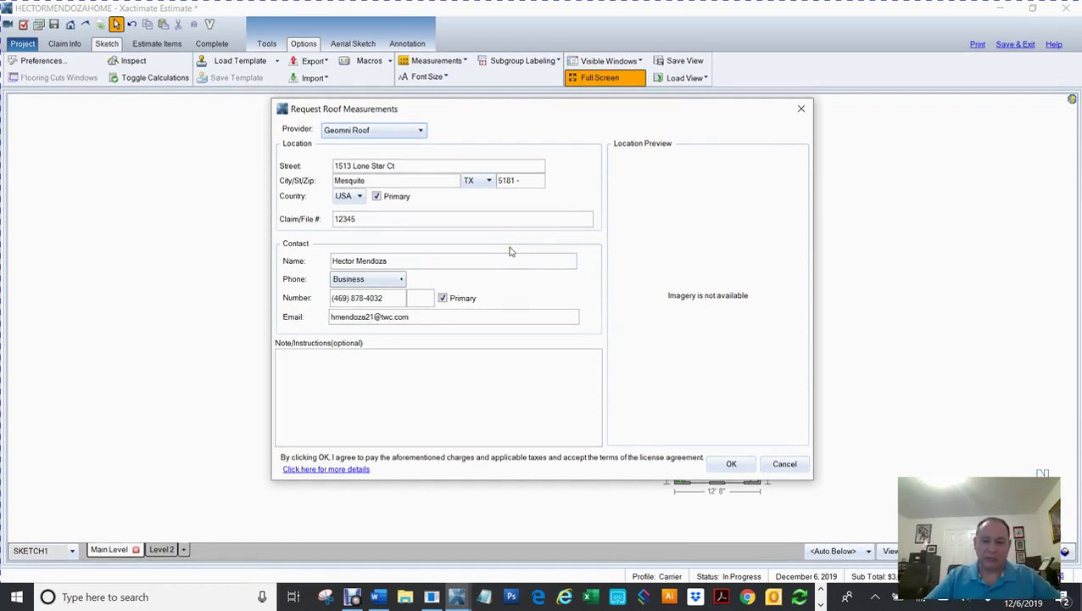
{"action": "left_click", "coordinate": [782, 464]}
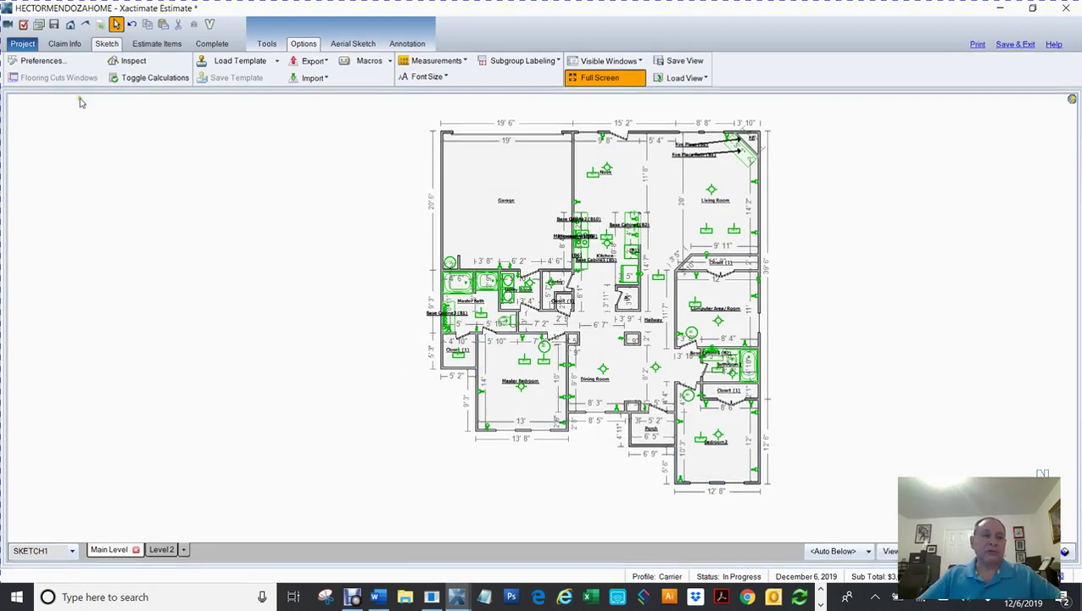
{"action": "left_click", "coordinate": [22, 44]}
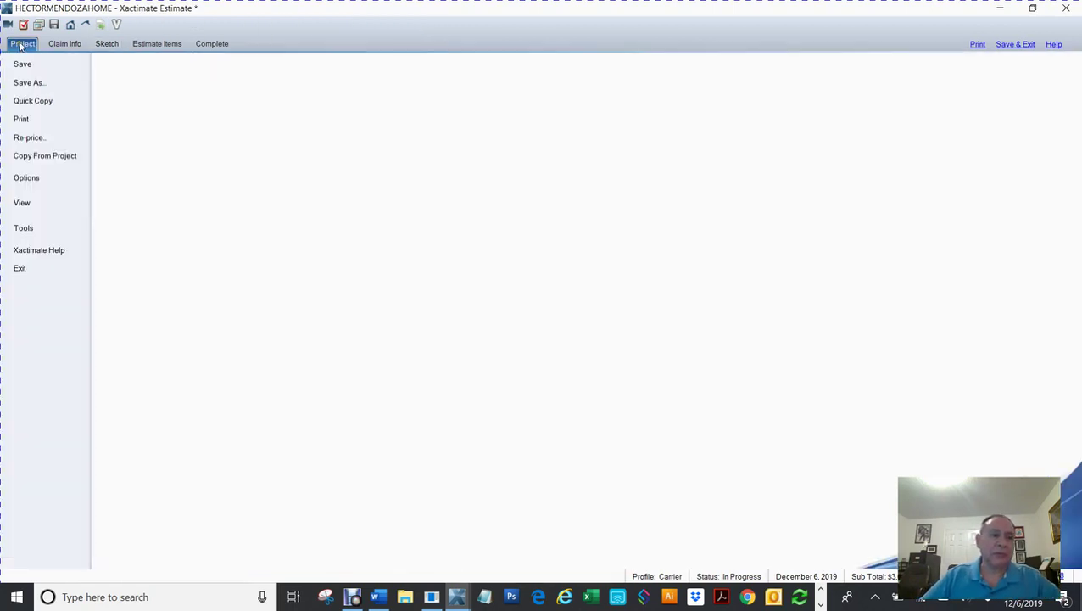
{"action": "left_click", "coordinate": [33, 229]}
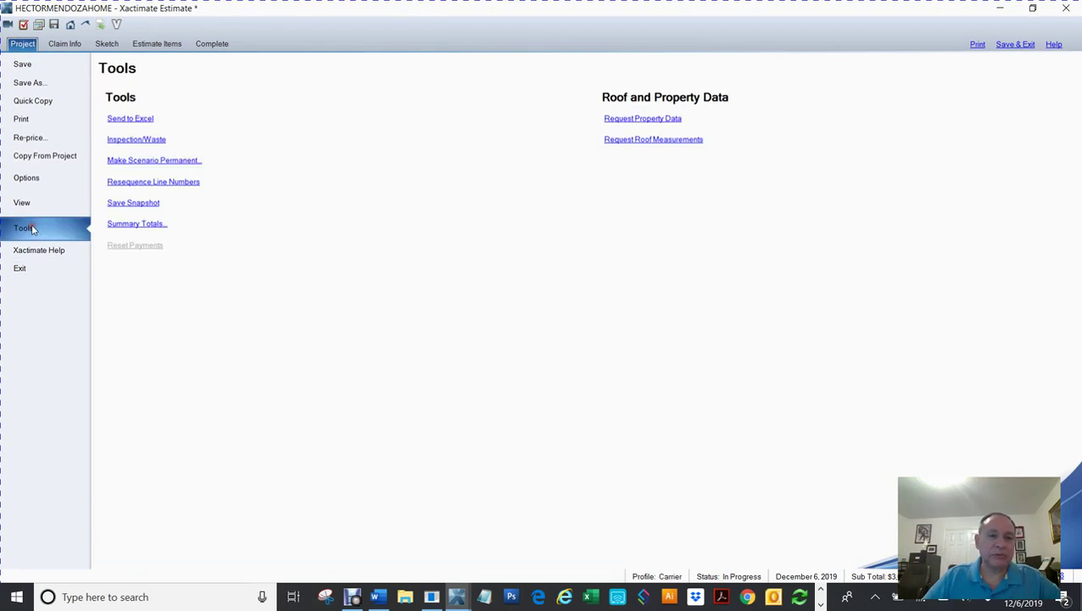
{"action": "left_click", "coordinate": [651, 141]}
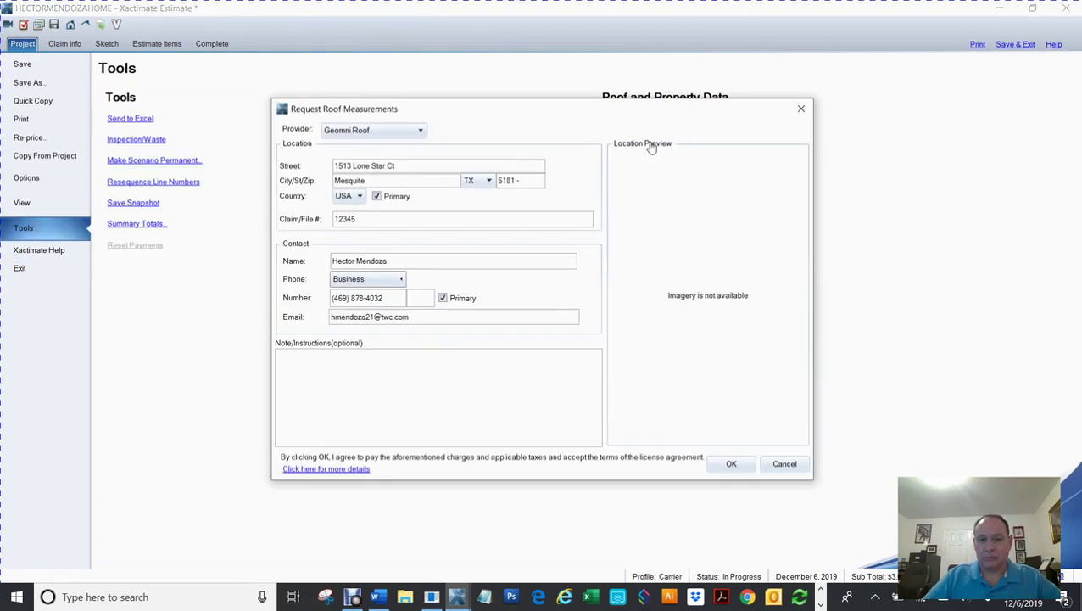
{"action": "left_click", "coordinate": [418, 133]}
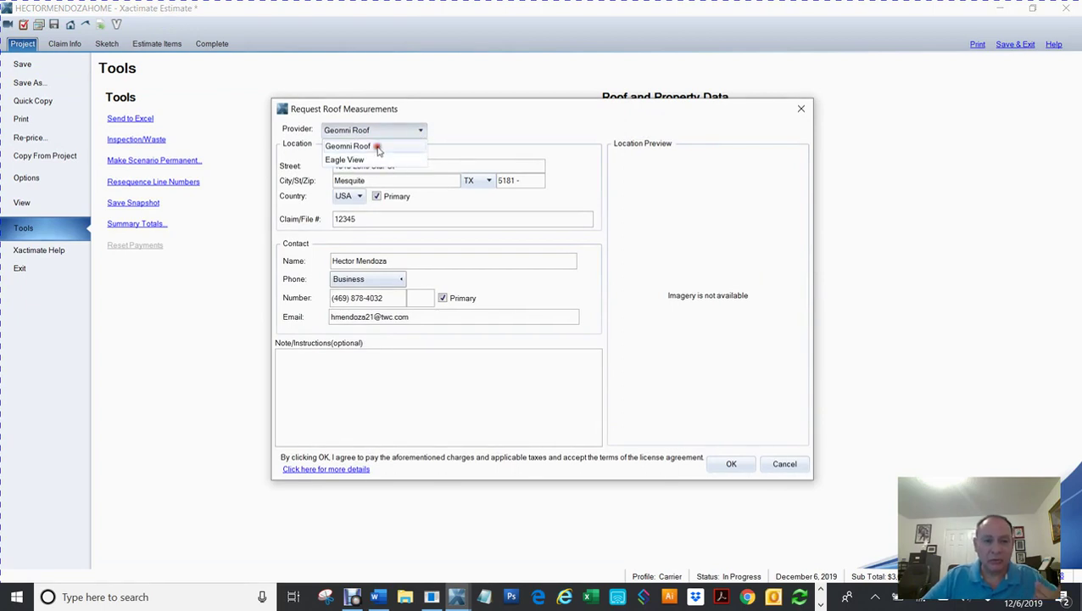
{"action": "left_click", "coordinate": [378, 146]}
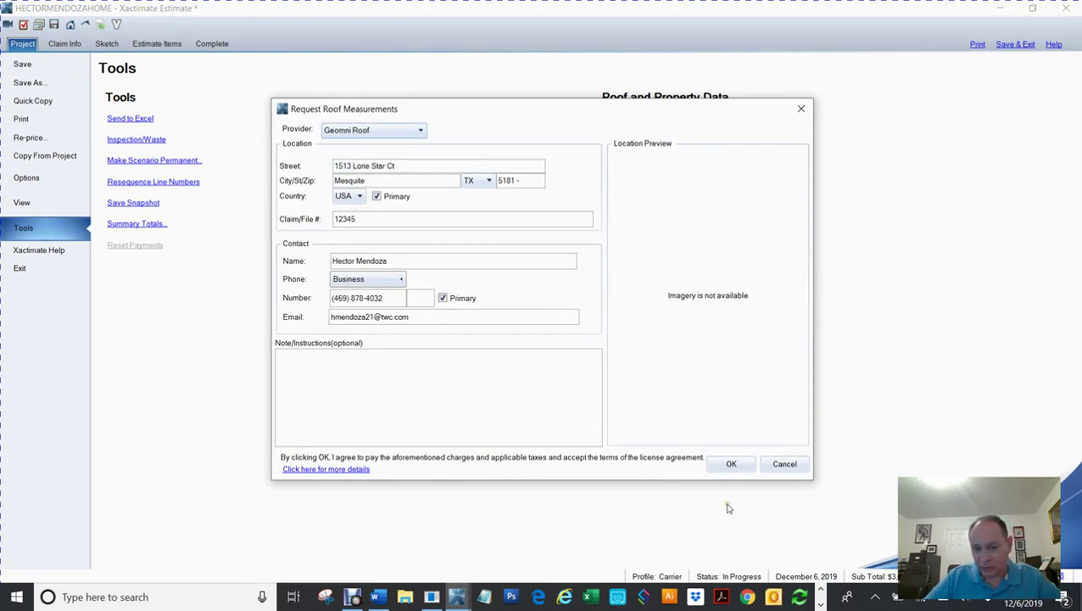
{"action": "left_click", "coordinate": [800, 108]}
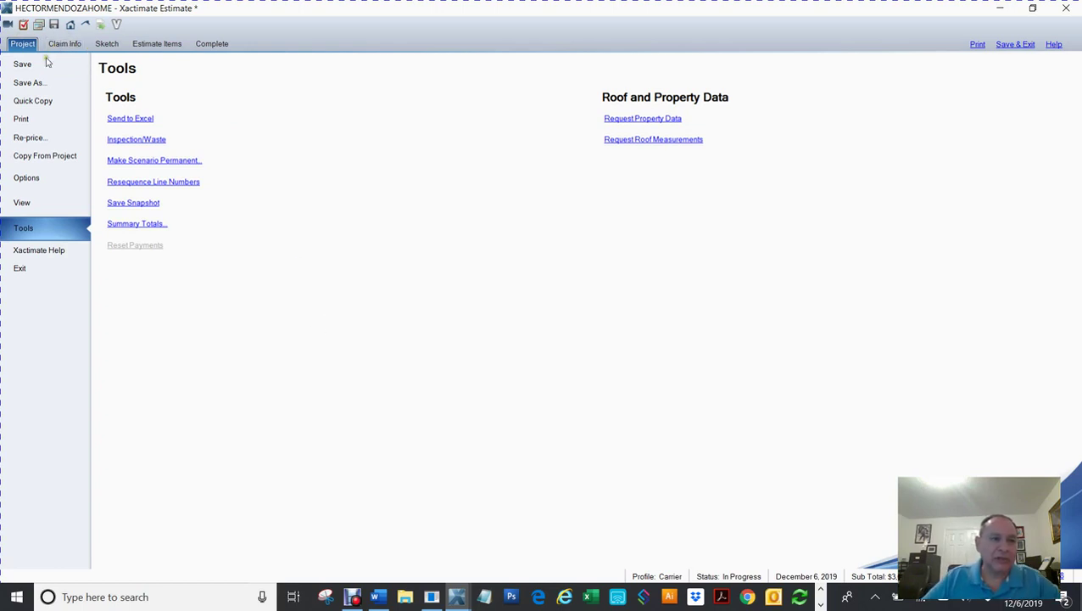
{"action": "left_click", "coordinate": [105, 47]}
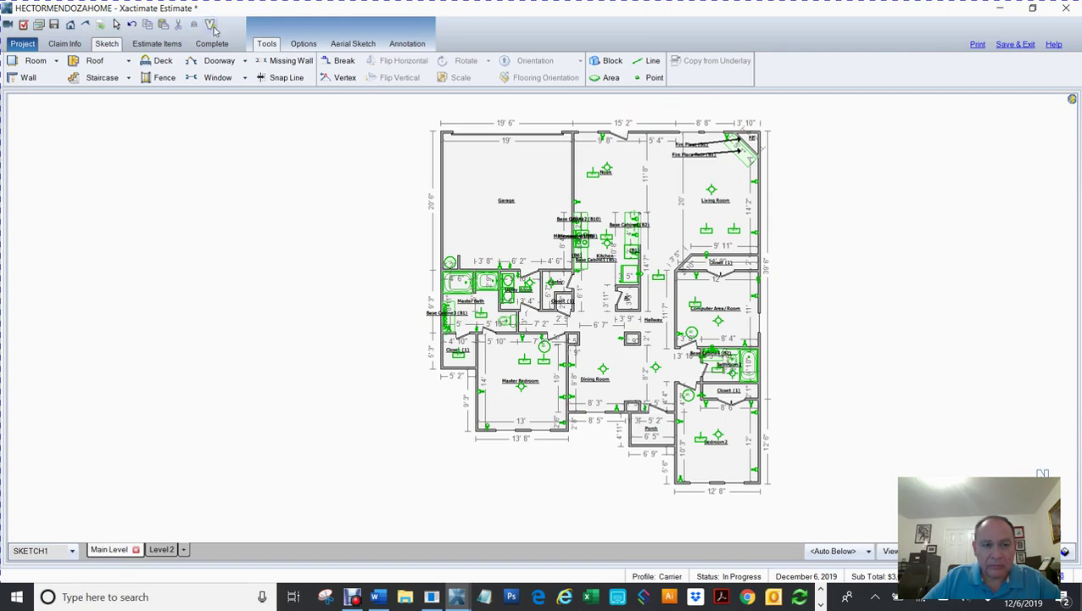
{"action": "left_click", "coordinate": [211, 25]}
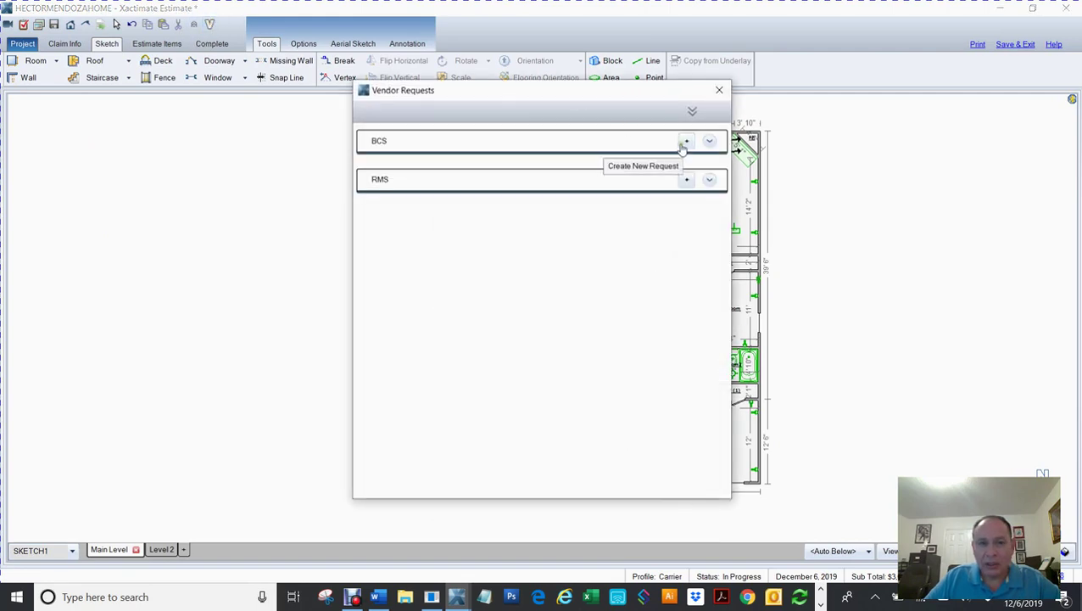
{"action": "left_click", "coordinate": [710, 143]}
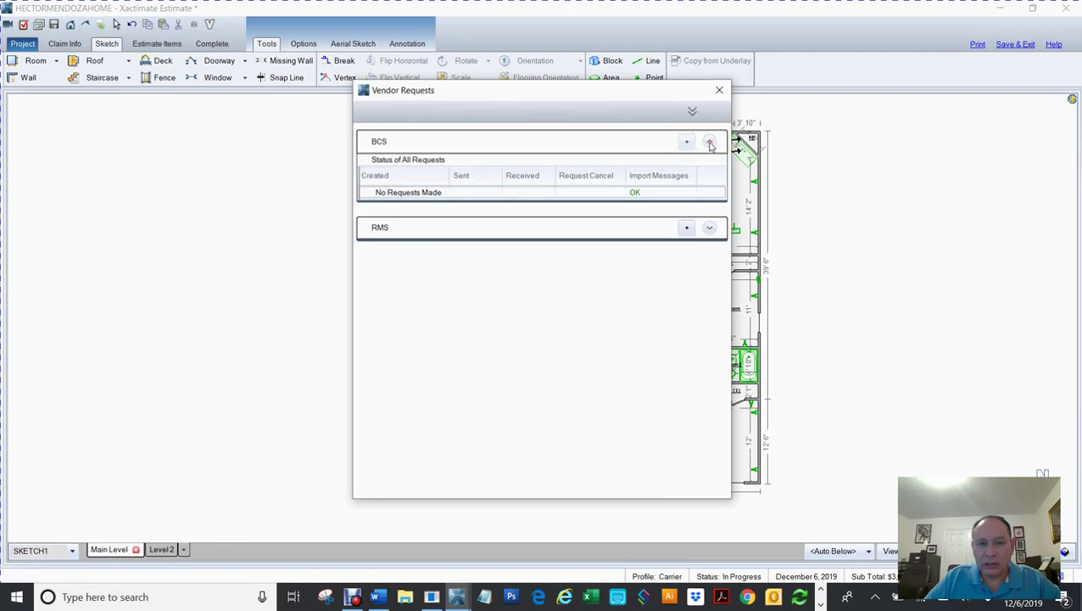
{"action": "left_click", "coordinate": [710, 229]}
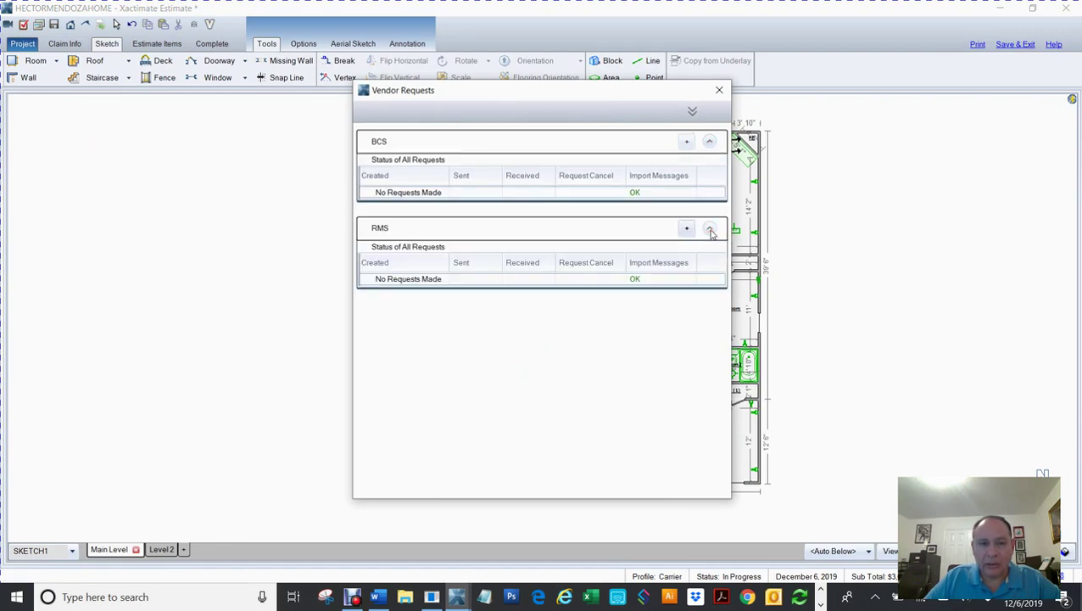
{"action": "left_click", "coordinate": [486, 392]}
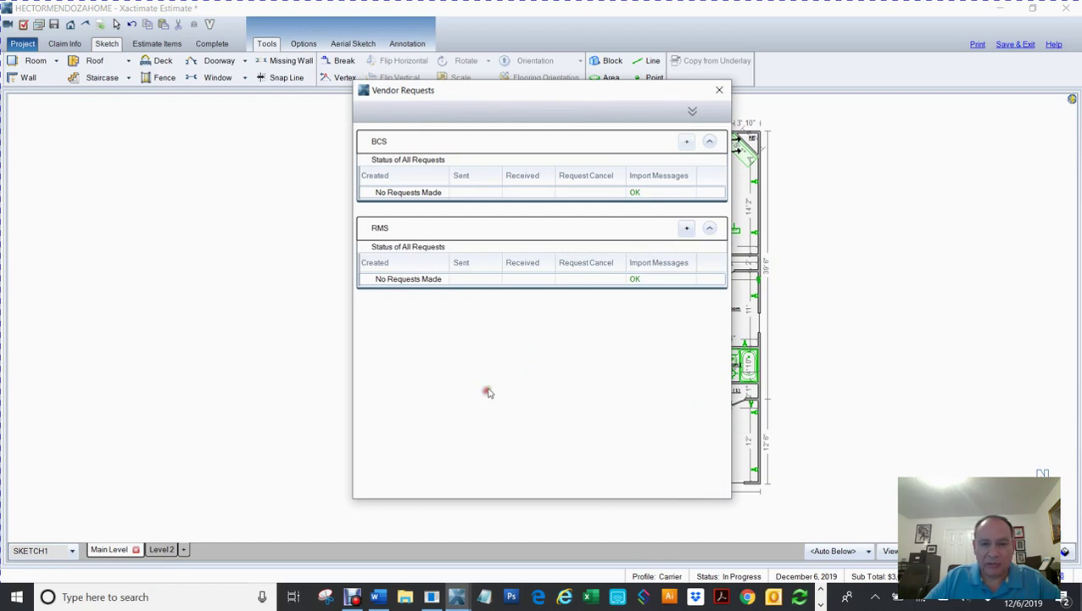
{"action": "left_click", "coordinate": [719, 89]}
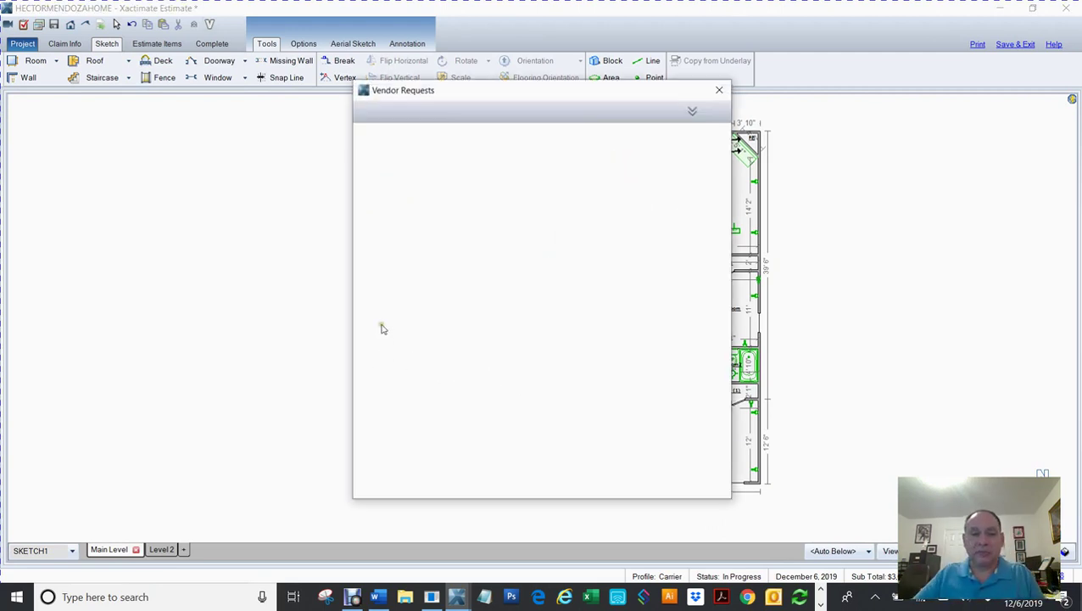
{"action": "left_click", "coordinate": [720, 91]}
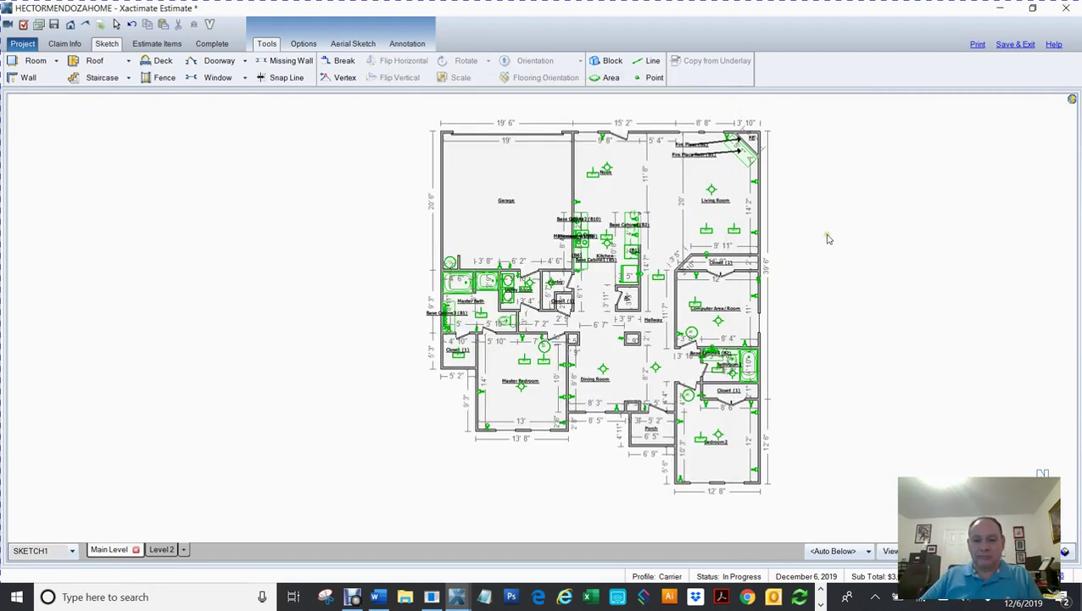
{"action": "left_click", "coordinate": [719, 90]}
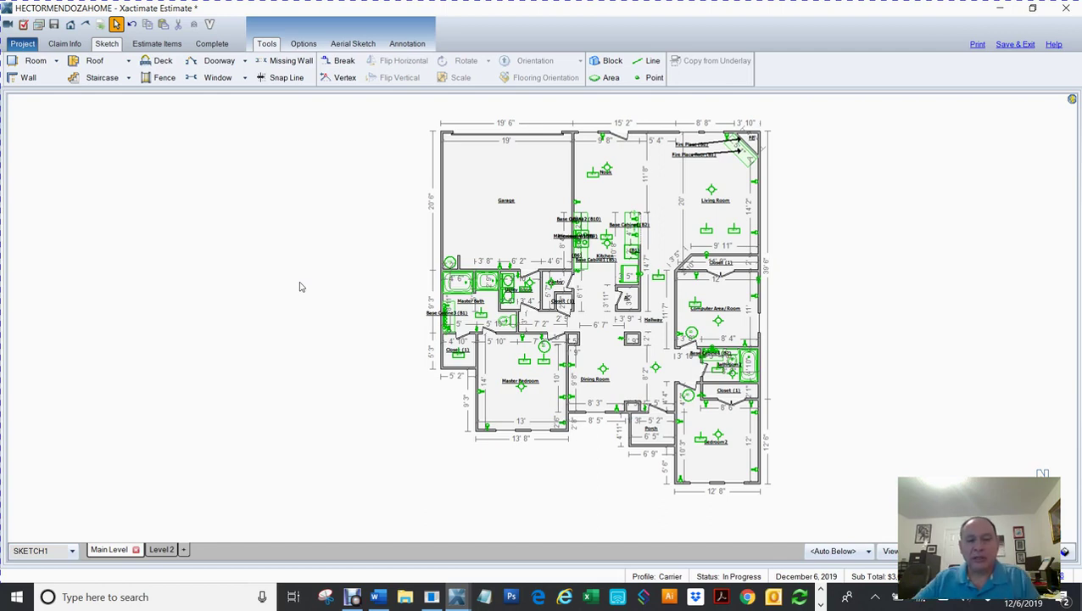
Step: Pan the floor plan to the right, then switch to the Edge browser
{"action": "left_click_drag", "start_coordinate": [299, 287], "coordinate": [408, 289]}
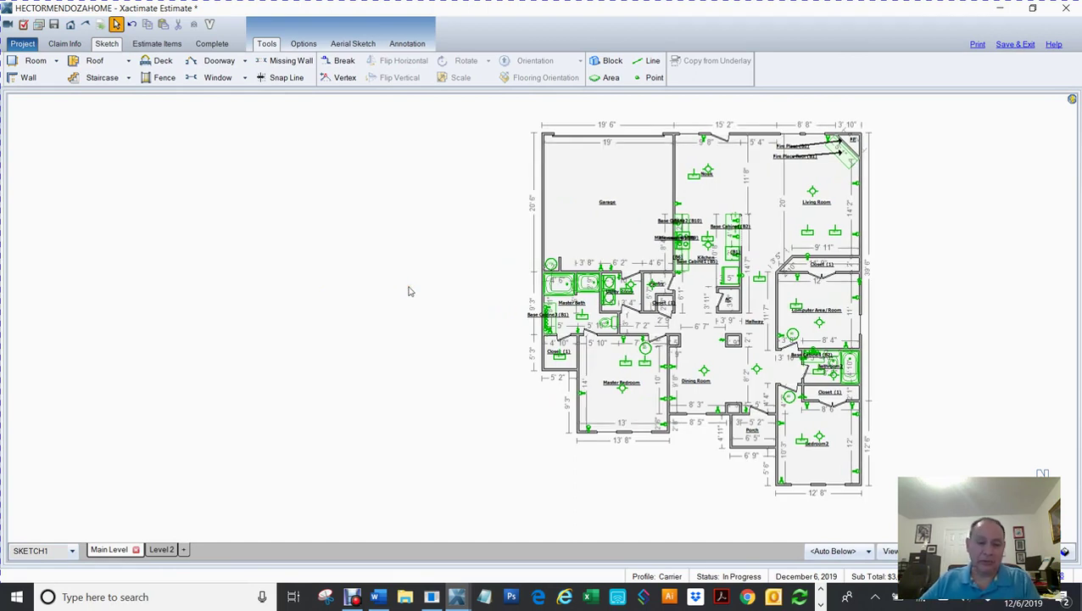
{"action": "left_click", "coordinate": [540, 597]}
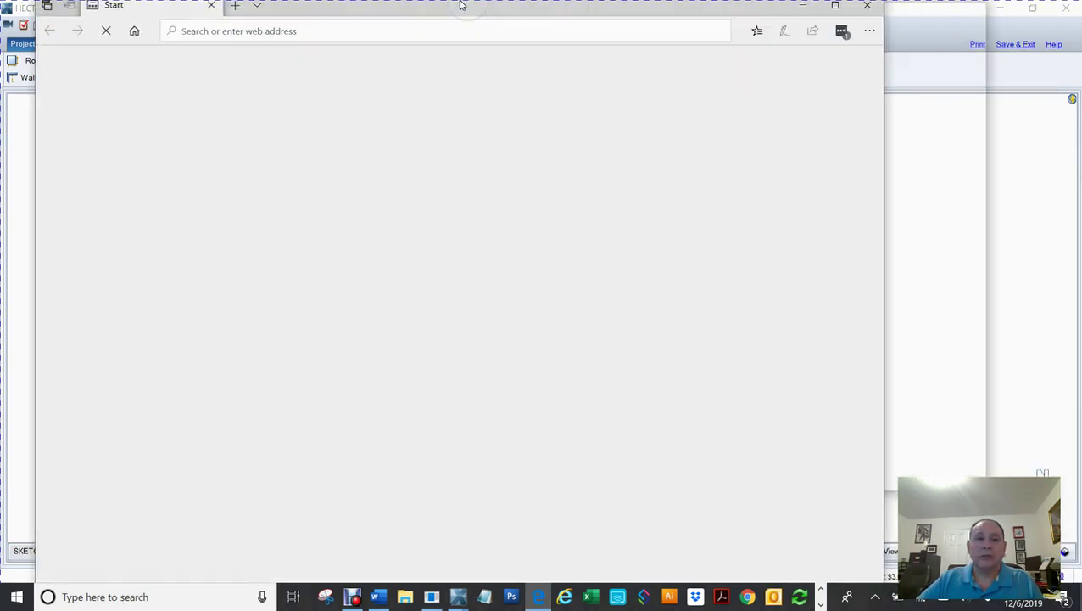
Step: Open the Google Maps favorite from Edge's Favorites list
{"action": "left_click", "coordinate": [956, 37]}
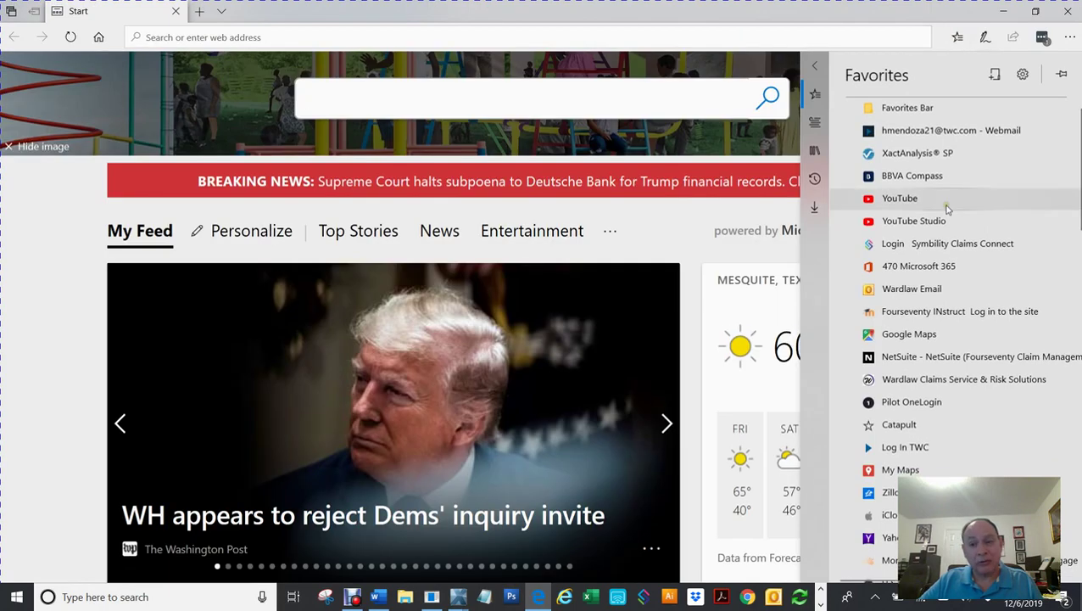
{"action": "left_click", "coordinate": [938, 336]}
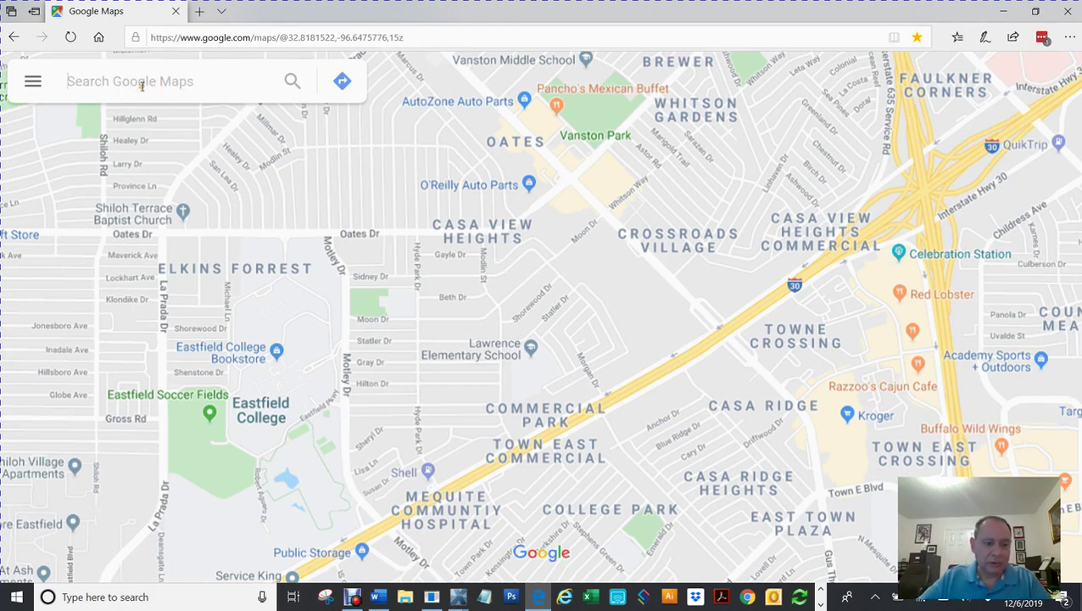
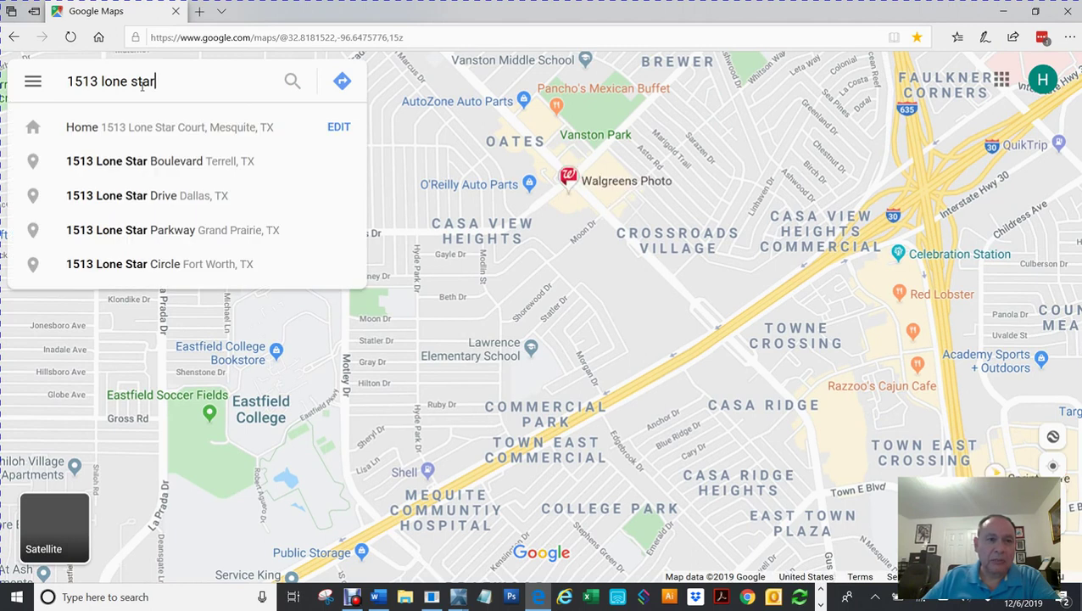
Step: Search Google Maps for the home's street address and pick the saved Home suggestion
{"action": "left_click", "coordinate": [130, 128]}
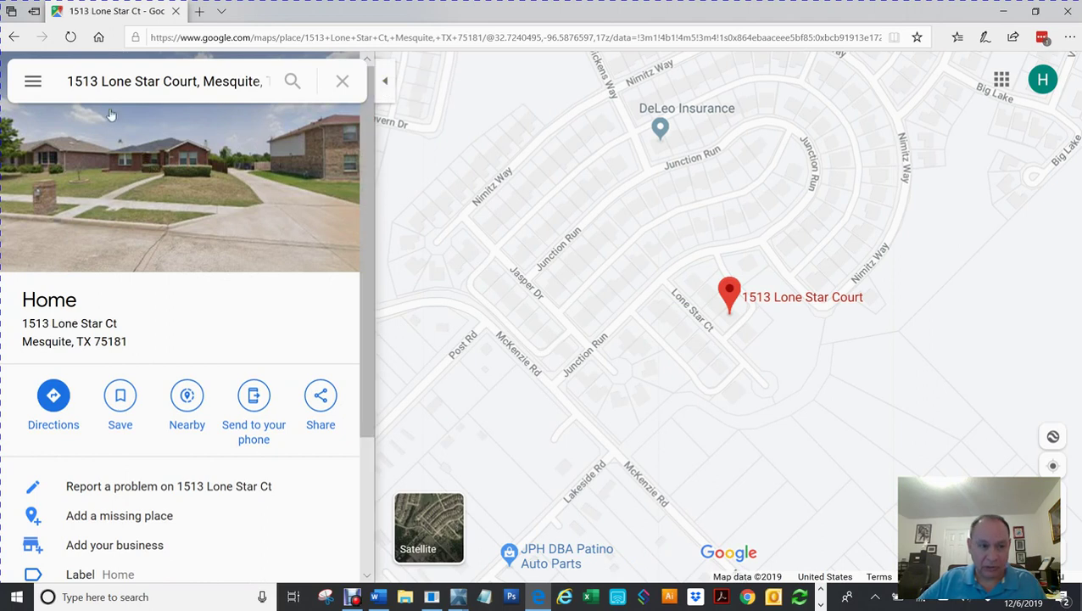
Step: Hide the place details panel and move the pinned house nearer the map centre
{"action": "left_click", "coordinate": [386, 85]}
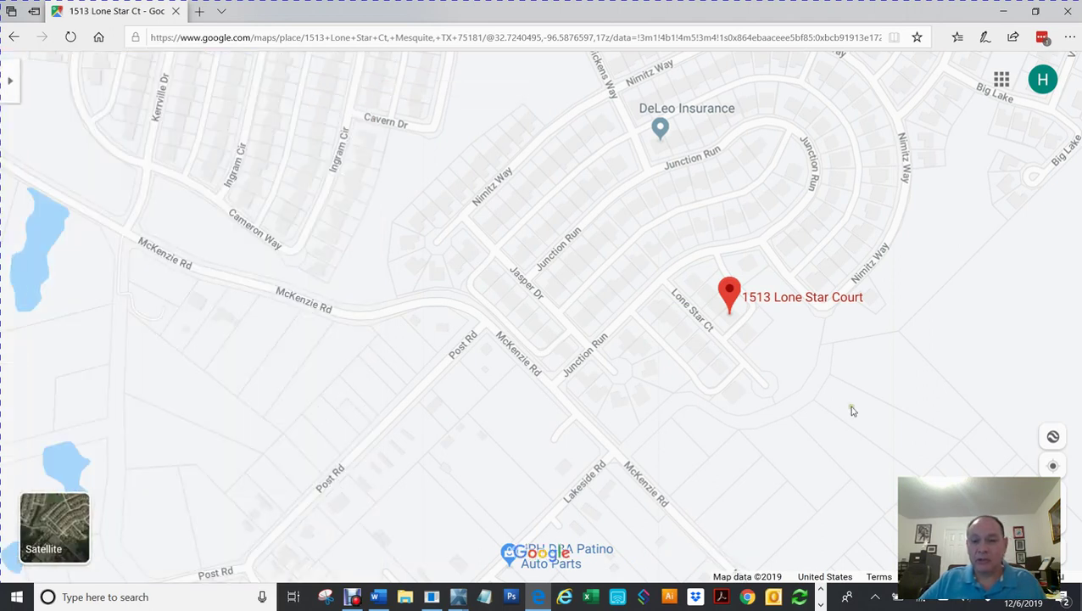
{"action": "left_click", "coordinate": [746, 329]}
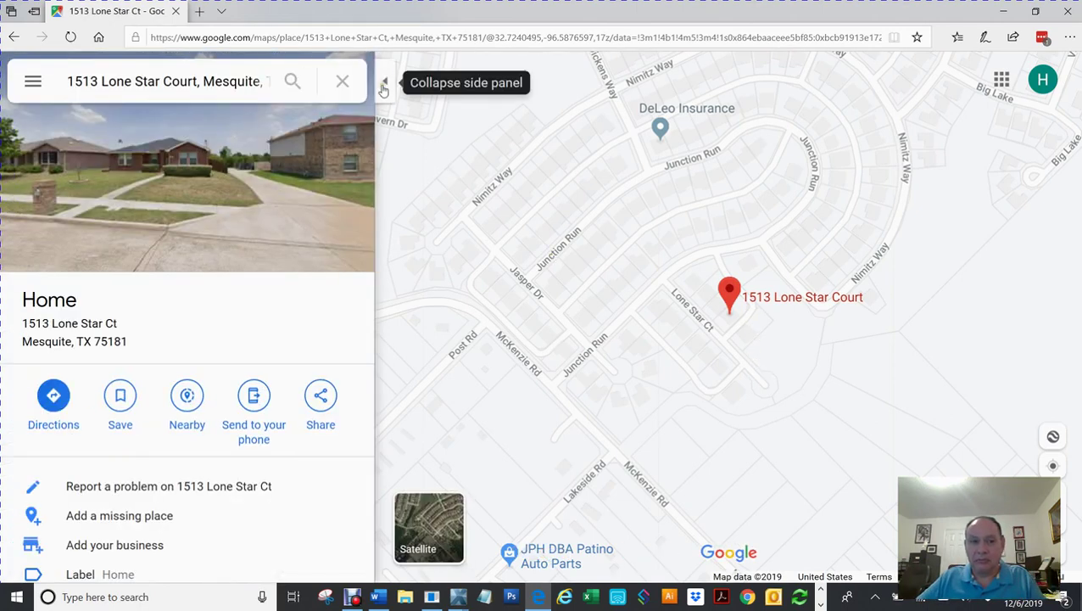
{"action": "left_click", "coordinate": [386, 81]}
{"action": "left_click_drag", "start_coordinate": [709, 343], "coordinate": [556, 343]}
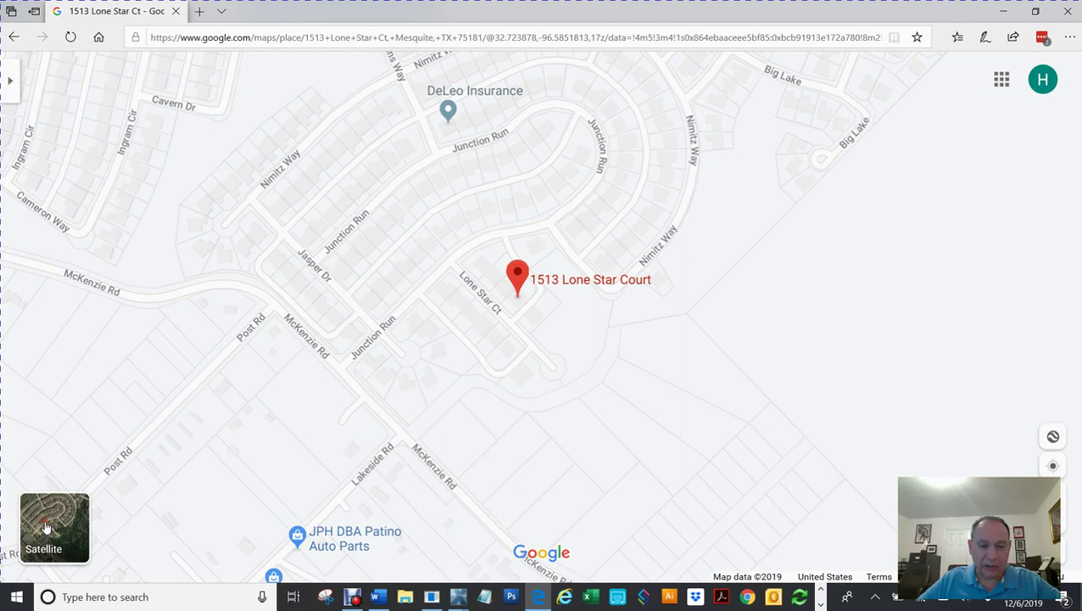
Step: Switch to satellite imagery, zoom in centred on the house, and right-click the roof's top corner
{"action": "left_click", "coordinate": [46, 528]}
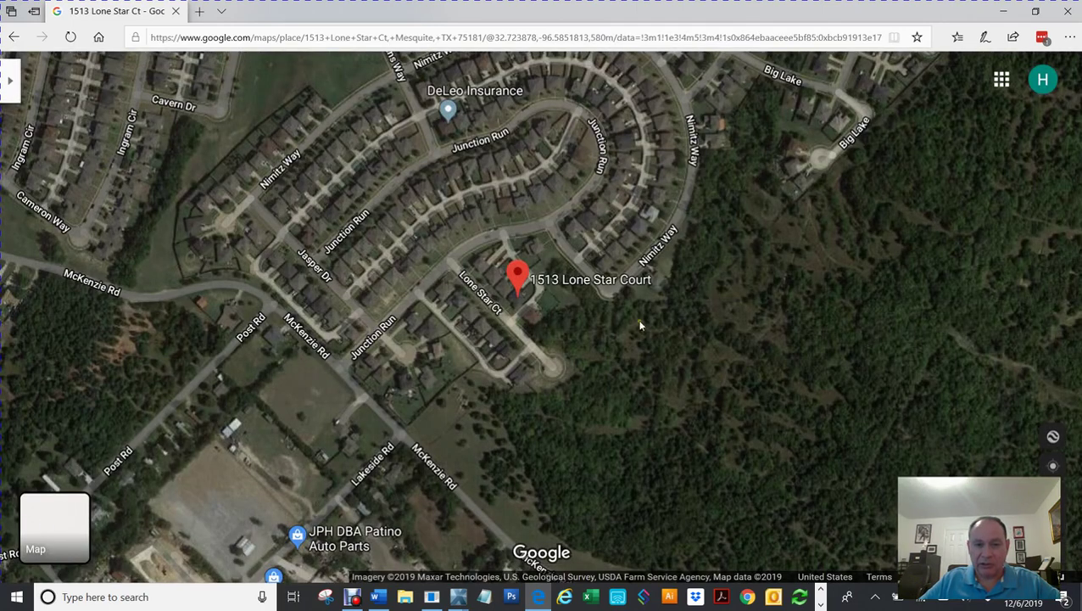
{"action": "scroll", "coordinate": [629, 326], "scroll_direction": "up", "scroll_amount": 5}
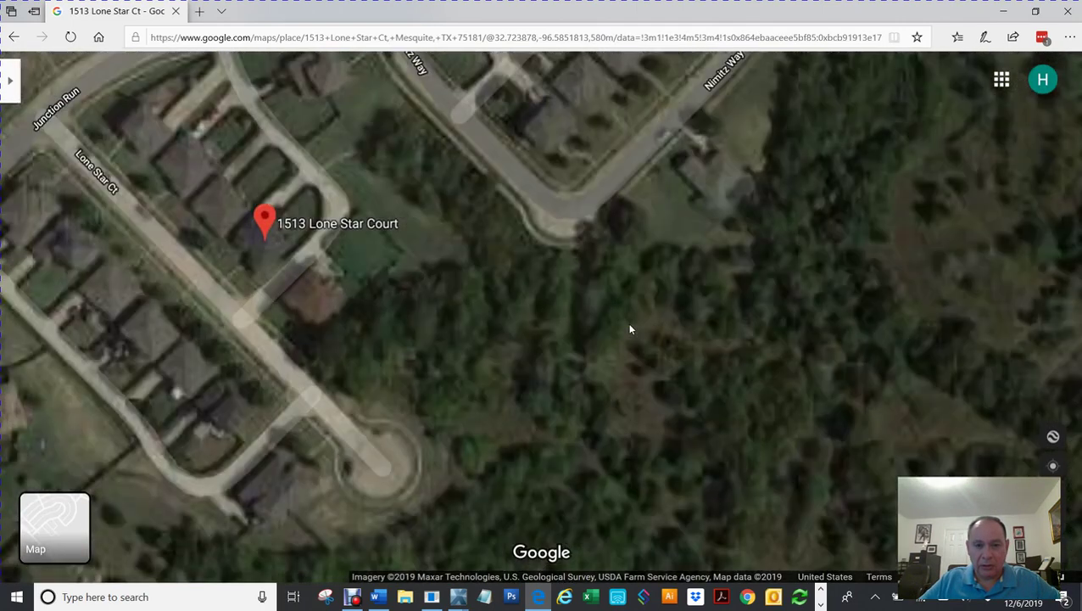
{"action": "scroll", "coordinate": [629, 328], "scroll_direction": "down", "scroll_amount": 2}
{"action": "left_click_drag", "start_coordinate": [421, 294], "coordinate": [694, 368]}
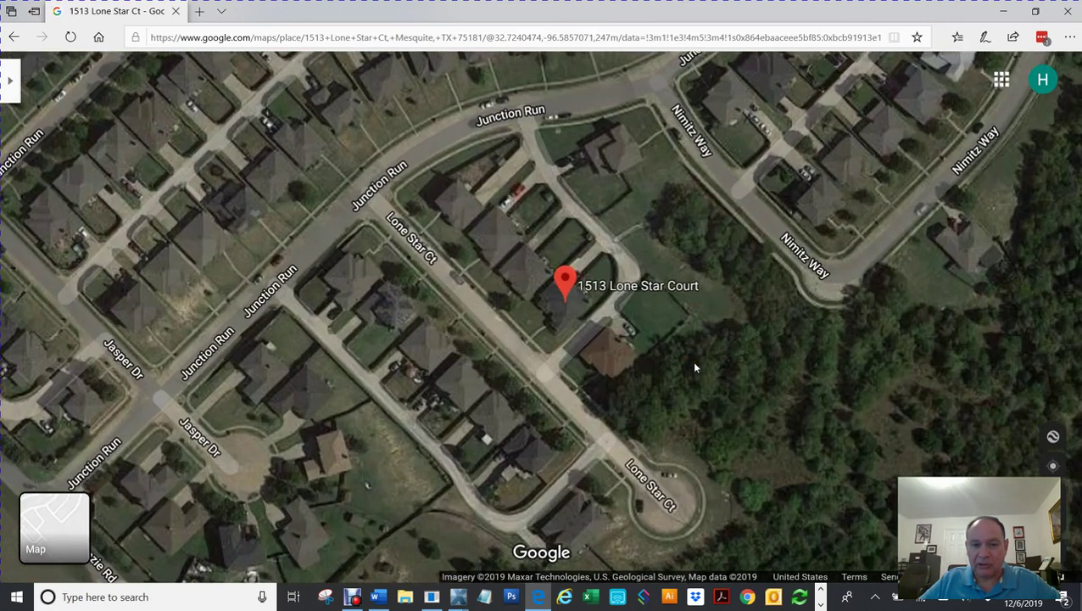
{"action": "scroll", "coordinate": [694, 367], "scroll_direction": "up", "scroll_amount": 4}
{"action": "scroll", "coordinate": [694, 367], "scroll_direction": "down", "scroll_amount": 2}
{"action": "left_click_drag", "start_coordinate": [476, 321], "coordinate": [645, 384]}
{"action": "scroll", "coordinate": [645, 384], "scroll_direction": "up", "scroll_amount": 3}
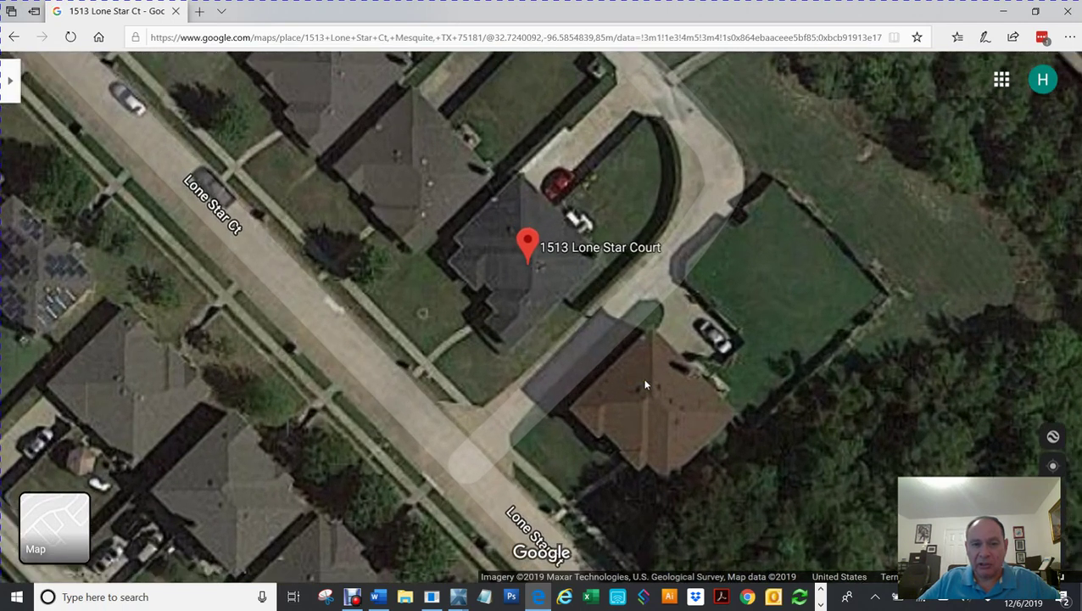
{"action": "scroll", "coordinate": [644, 384], "scroll_direction": "up", "scroll_amount": 2}
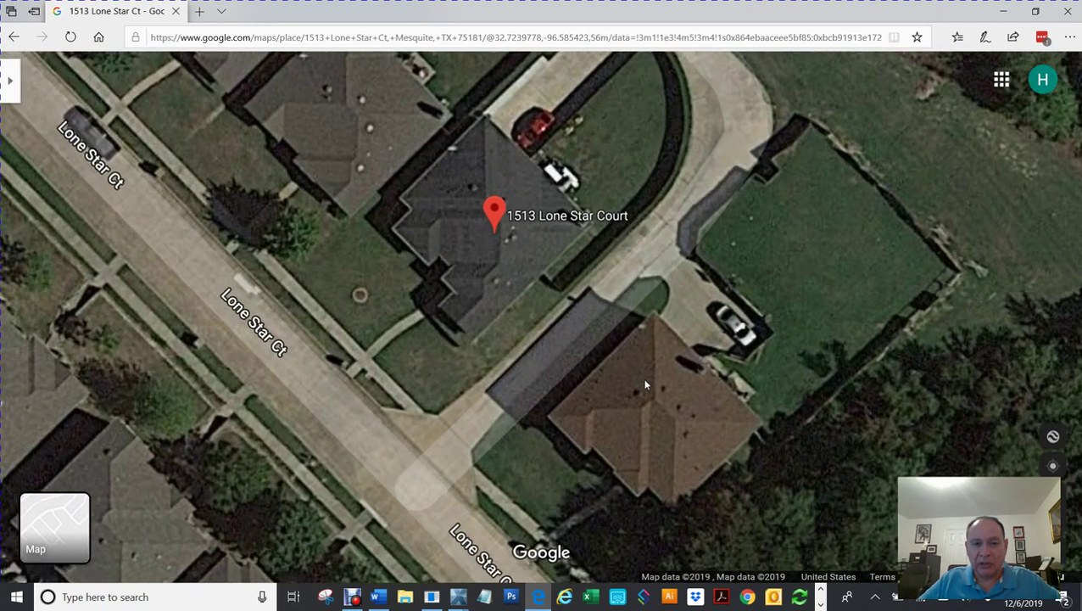
{"action": "left_click_drag", "start_coordinate": [561, 382], "coordinate": [569, 458]}
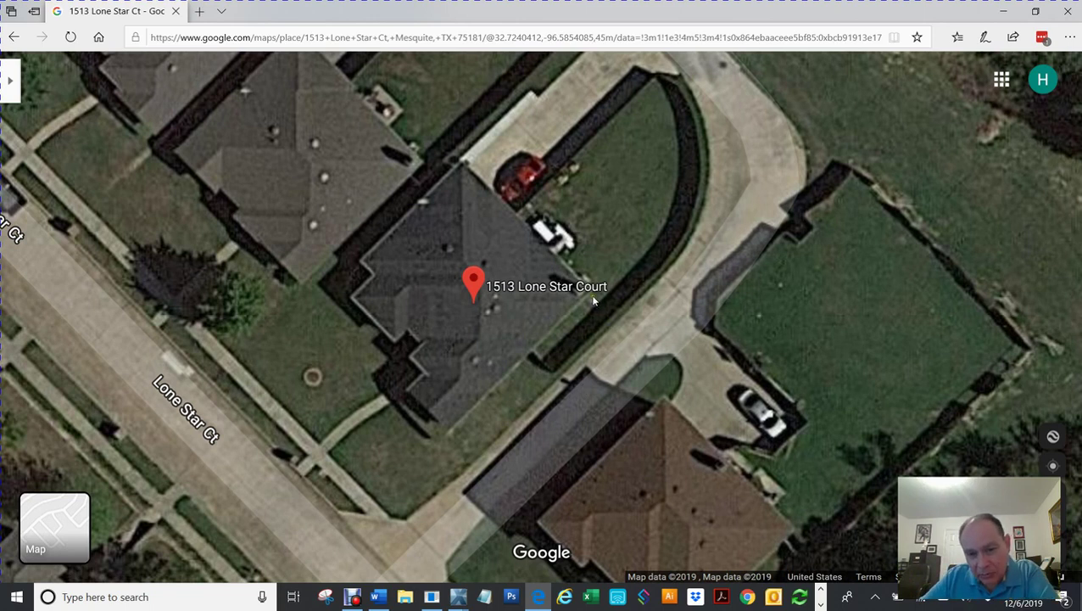
{"action": "right_click", "coordinate": [461, 169]}
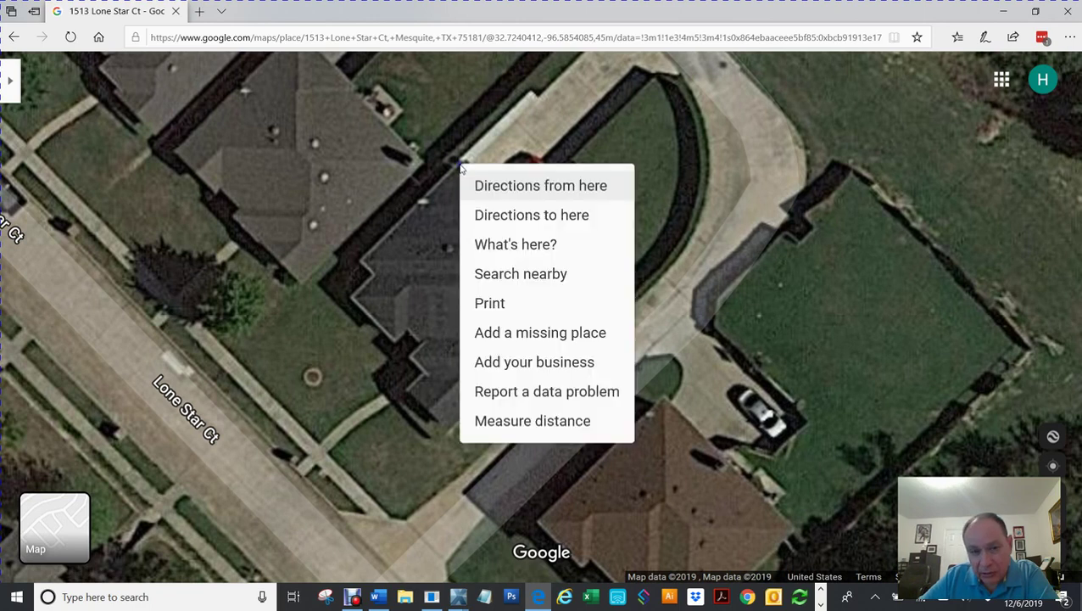
{"action": "left_click", "coordinate": [517, 424]}
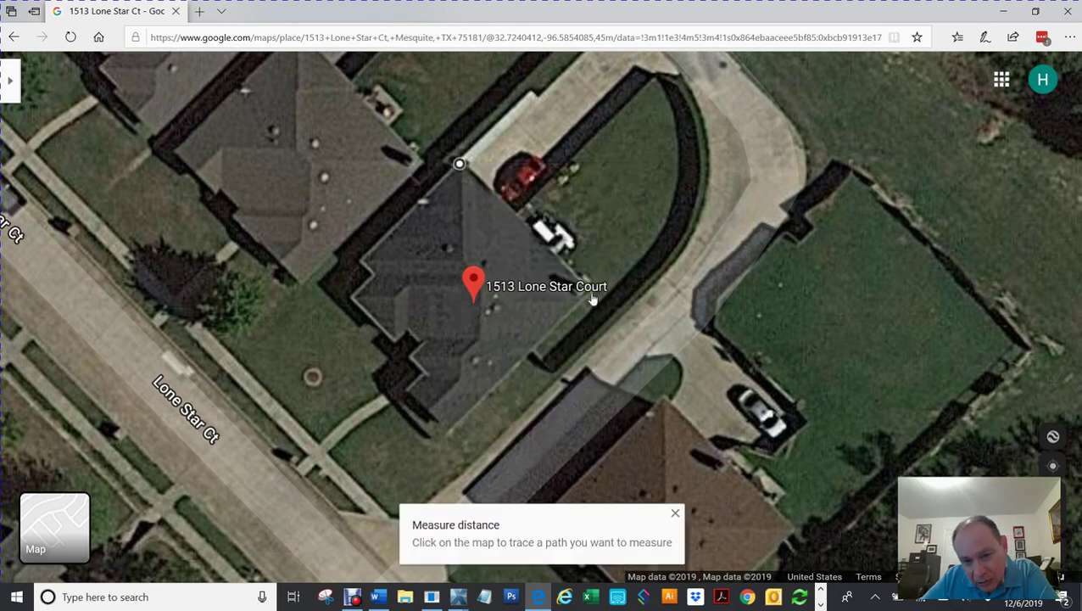
{"action": "mouse_move", "coordinate": [593, 297]}
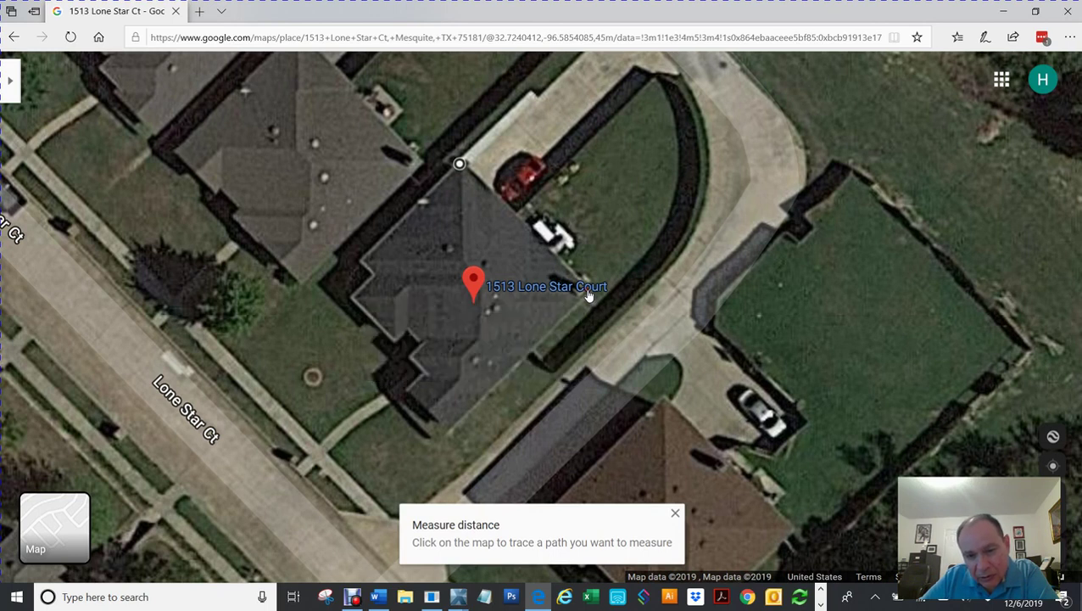
{"action": "left_click", "coordinate": [586, 288]}
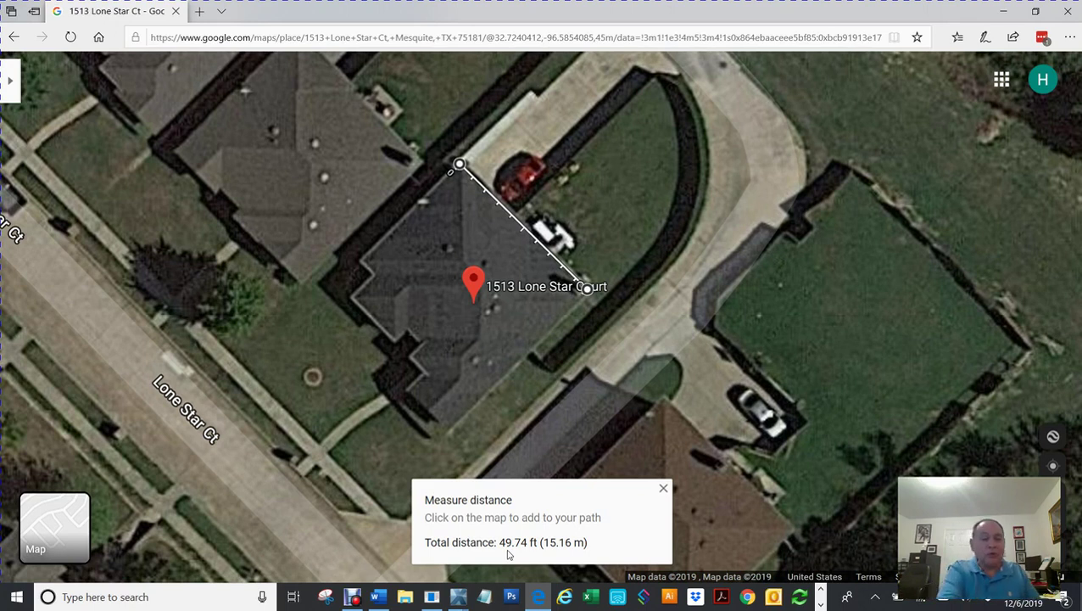
{"action": "right_click", "coordinate": [638, 377]}
{"action": "left_click", "coordinate": [701, 549]}
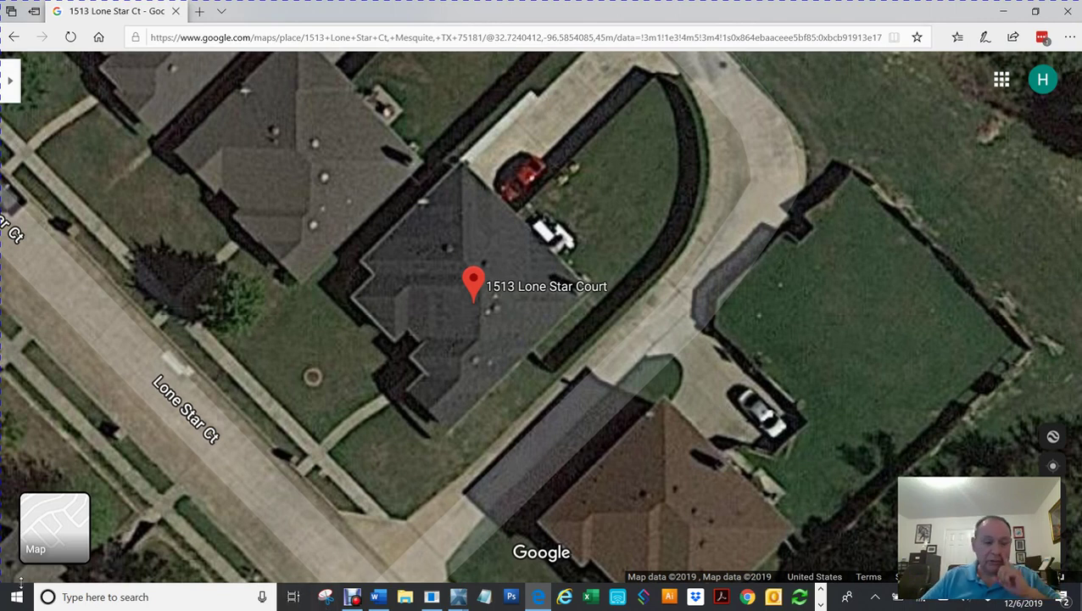
{"action": "left_click", "coordinate": [109, 597]}
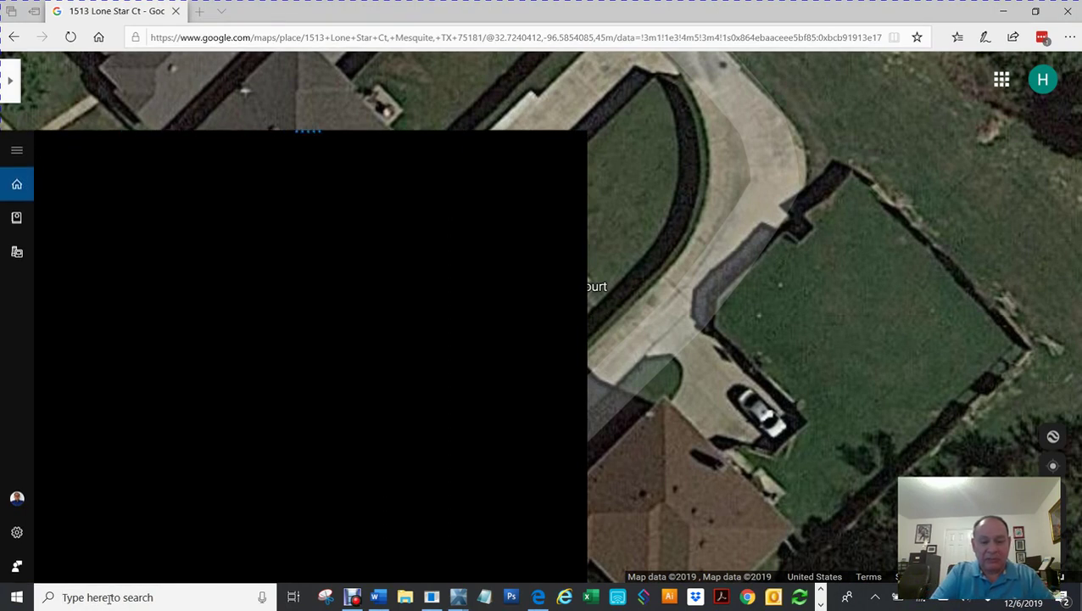
{"action": "type", "text": "snip"}
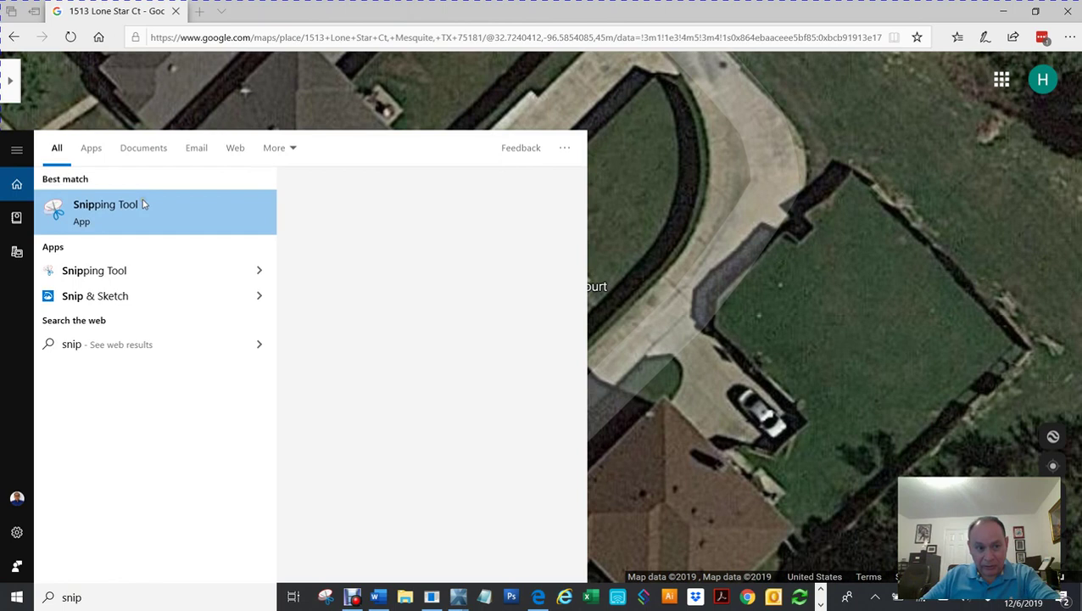
{"action": "left_click", "coordinate": [724, 185]}
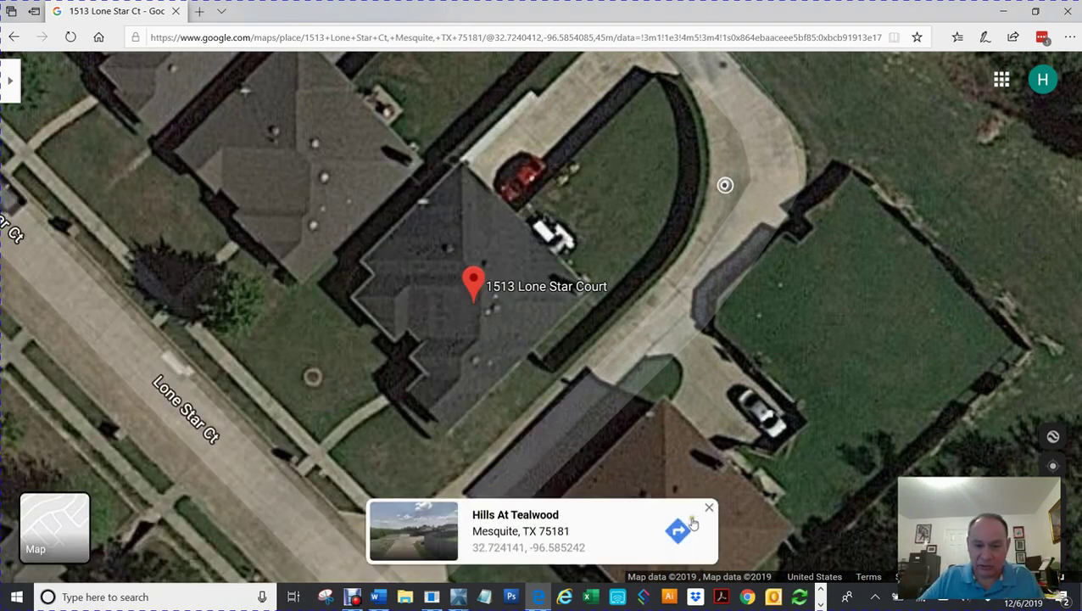
{"action": "left_click", "coordinate": [709, 508]}
{"action": "left_click", "coordinate": [323, 599]}
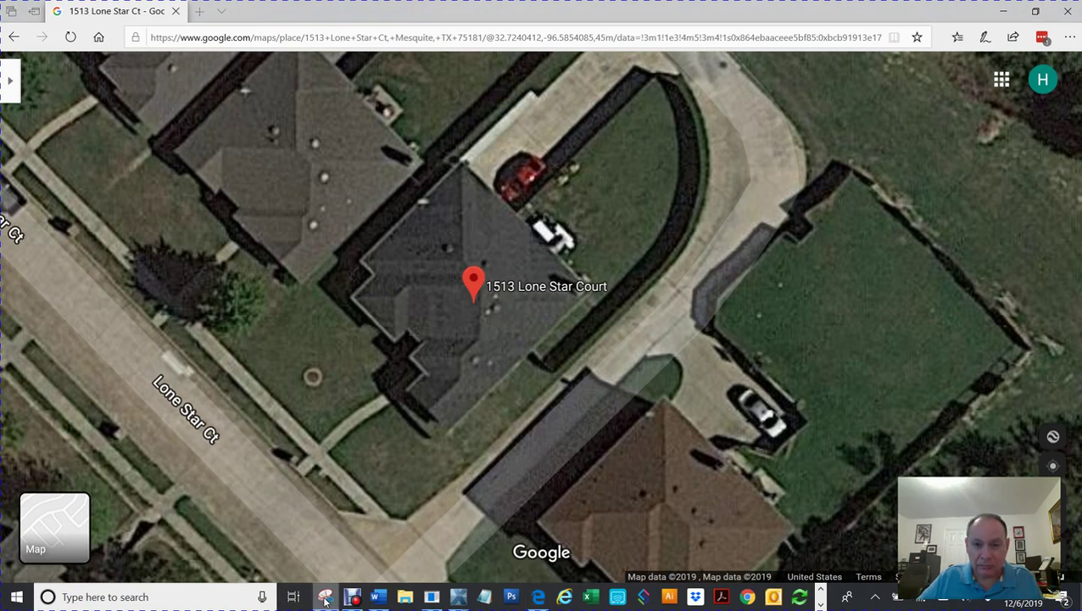
{"action": "left_click_drag", "start_coordinate": [1042, 345], "coordinate": [973, 145]}
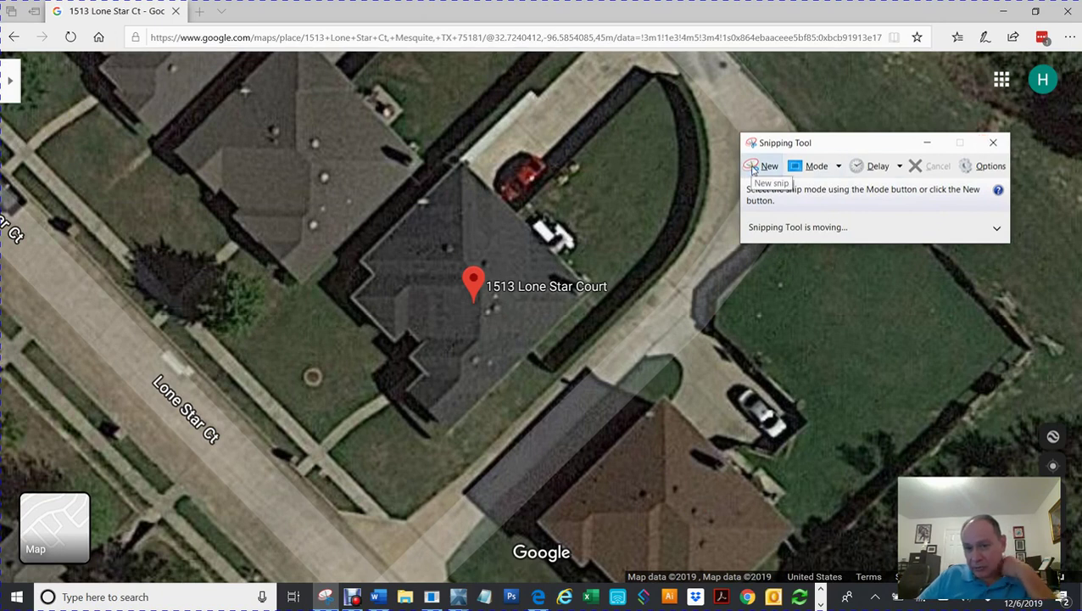
{"action": "left_click", "coordinate": [753, 168]}
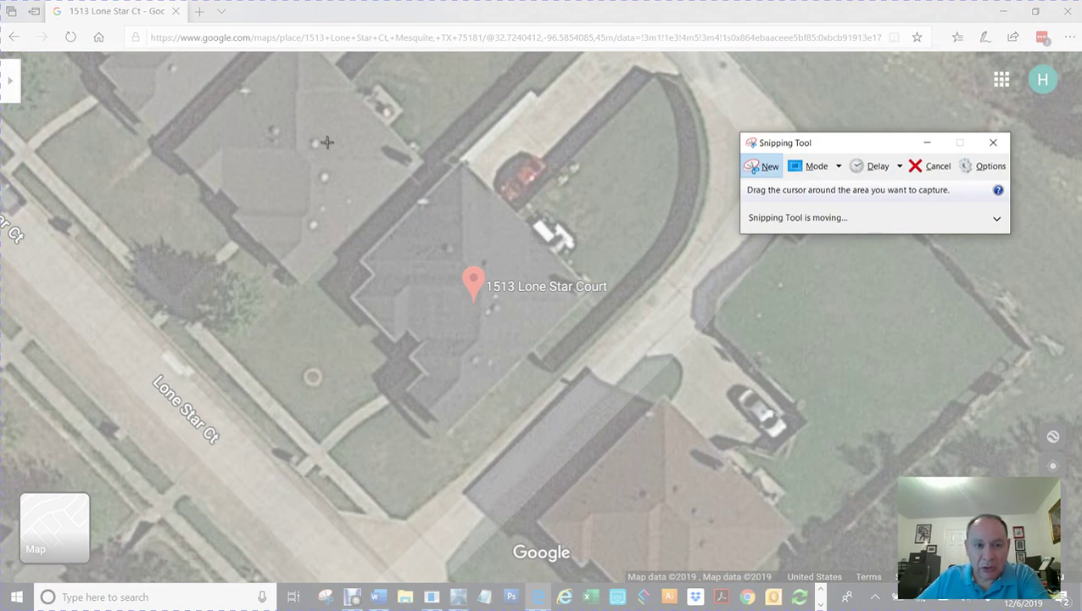
{"action": "left_click_drag", "start_coordinate": [326, 141], "coordinate": [631, 449]}
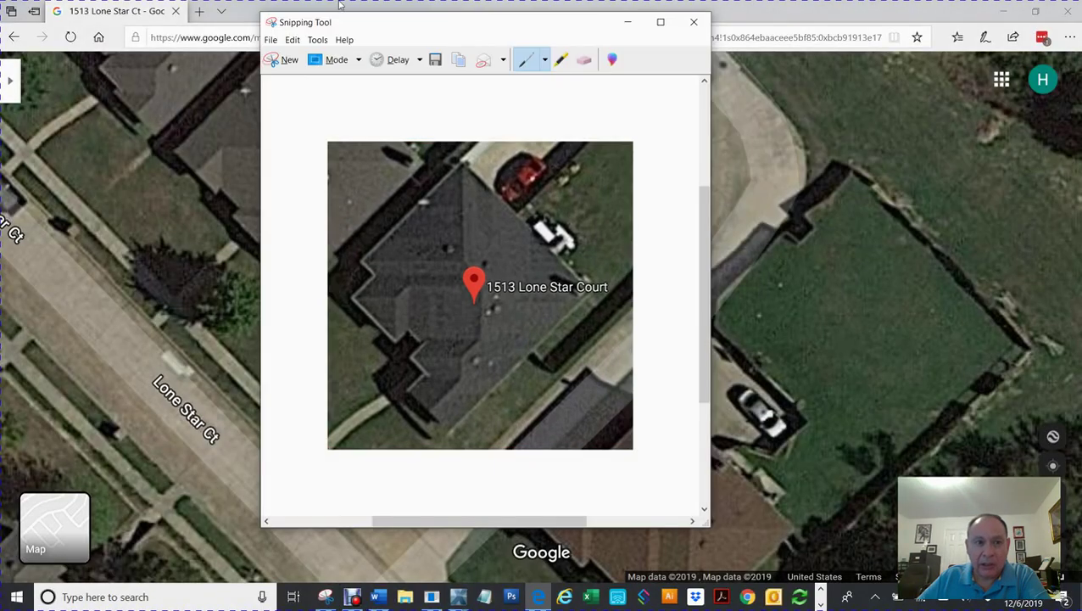
Step: Save the roof capture to the Desktop as 1513.JPG
{"action": "left_click", "coordinate": [272, 42]}
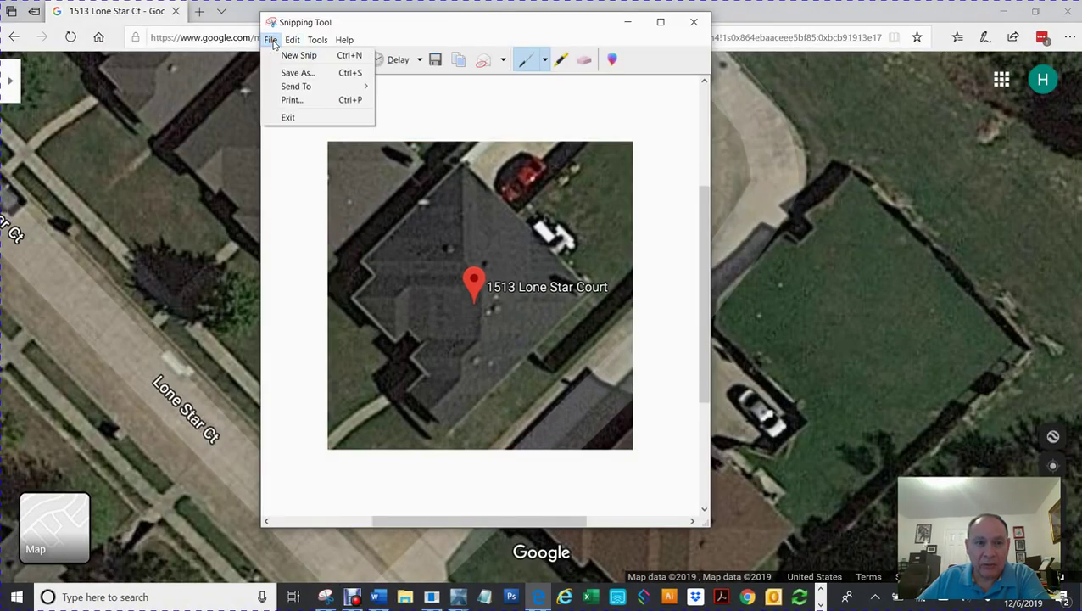
{"action": "left_click", "coordinate": [299, 76]}
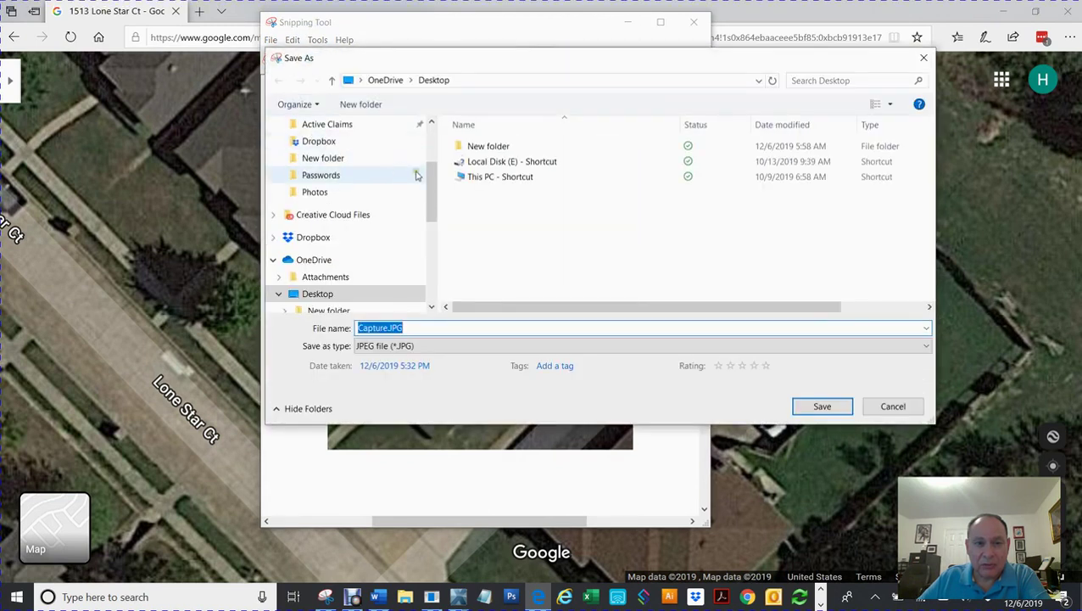
{"action": "left_click", "coordinate": [386, 328]}
{"action": "double_click", "coordinate": [385, 327]}
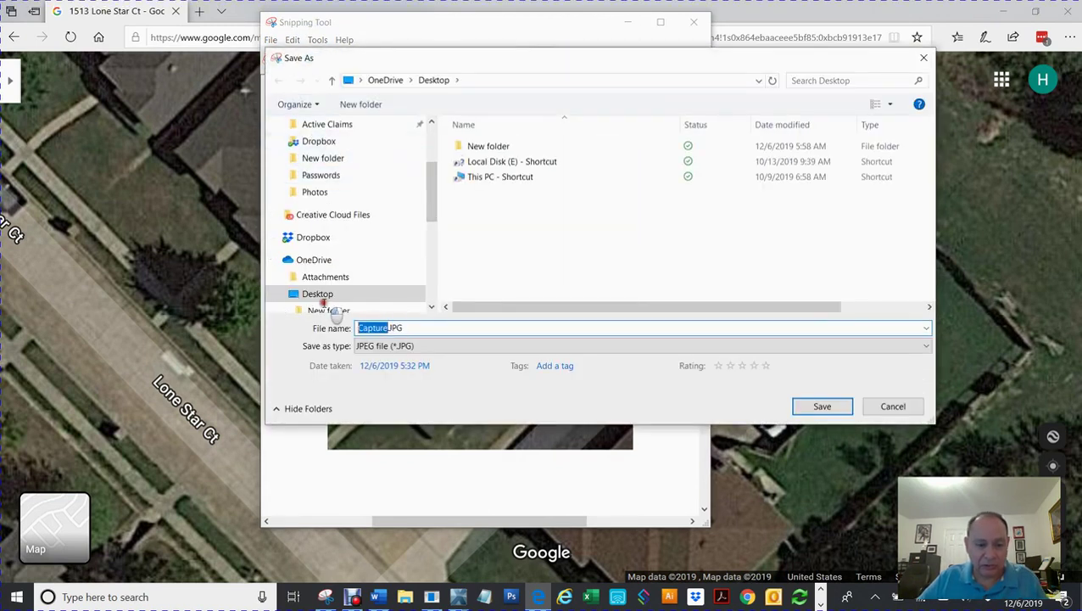
{"action": "type", "text": "1513"}
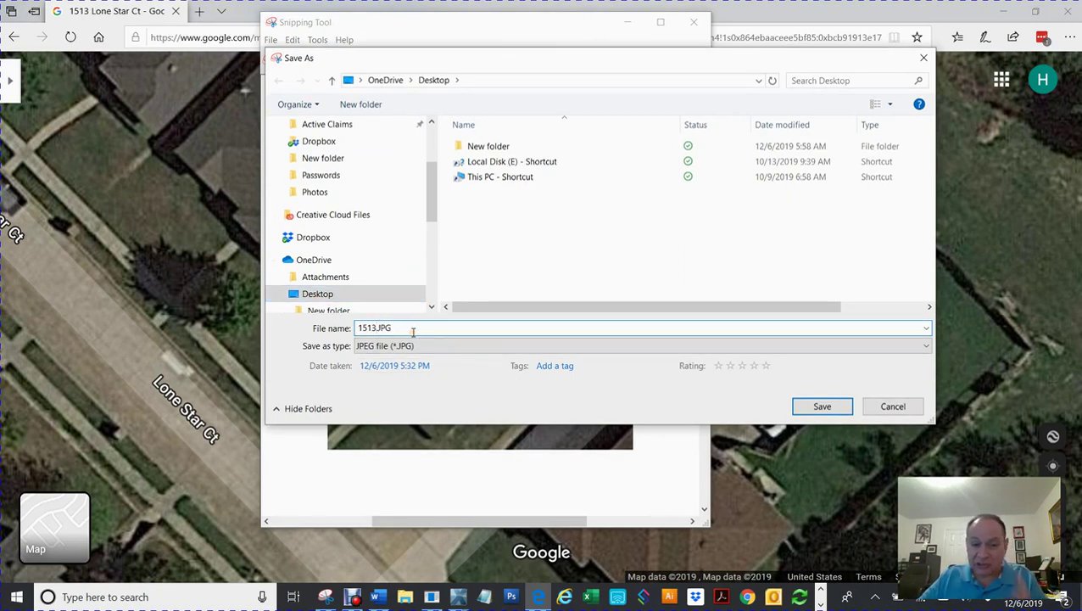
{"action": "left_click", "coordinate": [816, 407]}
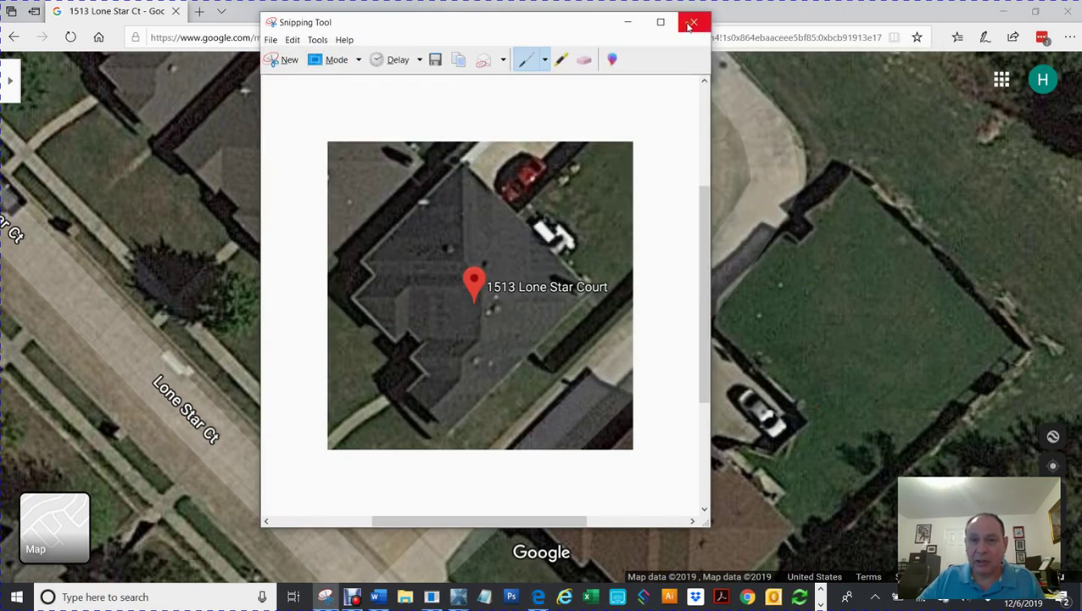
Step: Close Snipping Tool and restore the browser down to reveal the Xactimate sketch
{"action": "left_click", "coordinate": [694, 23]}
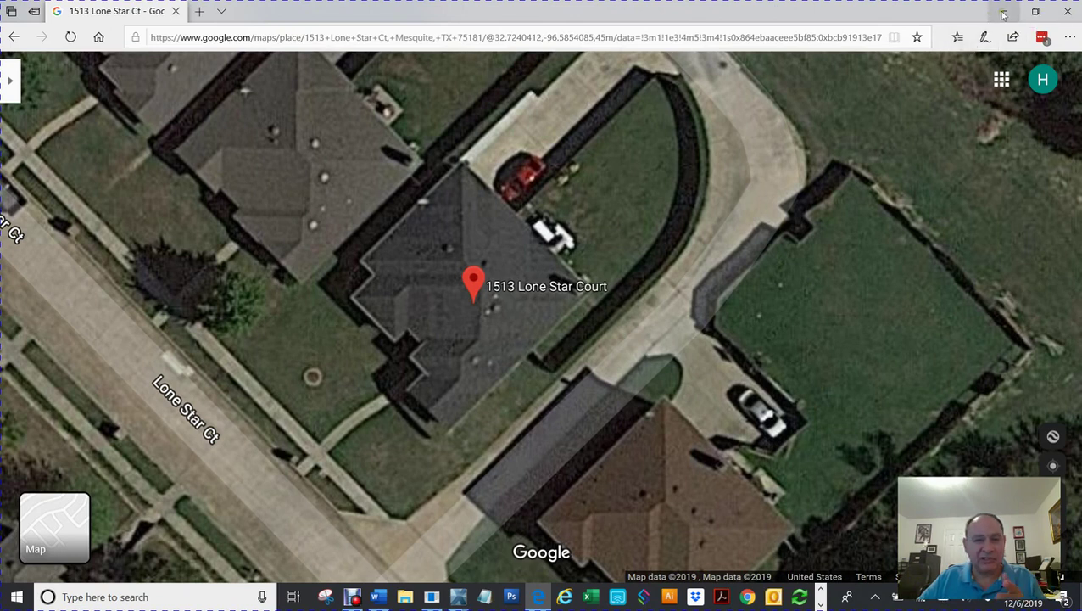
{"action": "double_click", "coordinate": [532, 19]}
{"action": "scroll", "coordinate": [587, 160], "scroll_direction": "up", "scroll_amount": 2}
{"action": "scroll", "coordinate": [587, 161], "scroll_direction": "down", "scroll_amount": 2}
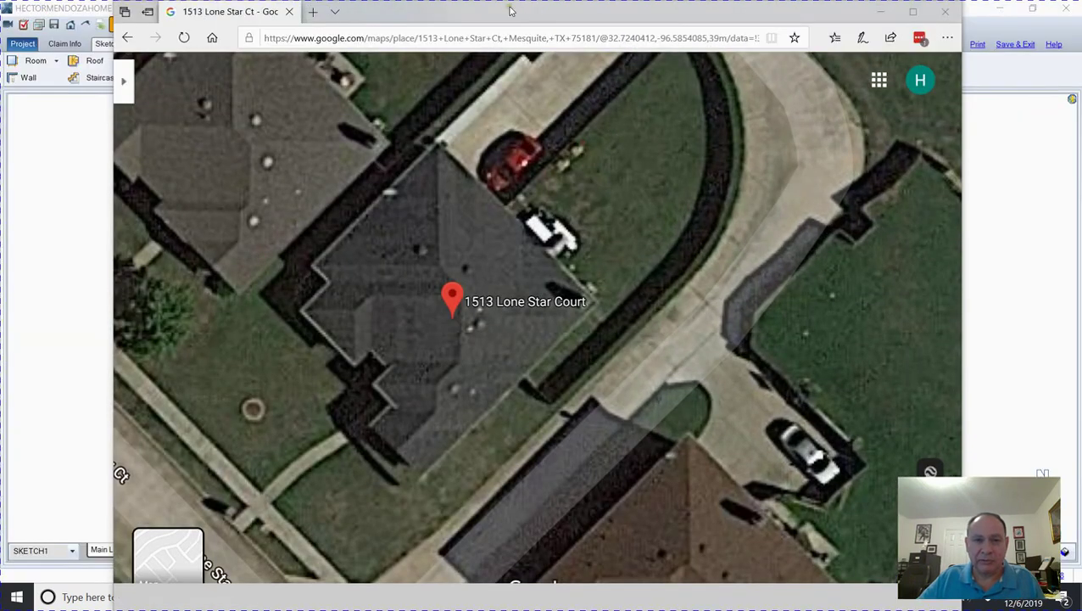
Step: Return to the Xactimate sketch, clearing the Bedroom 2 selection and nudging the view
{"action": "left_click", "coordinate": [882, 6]}
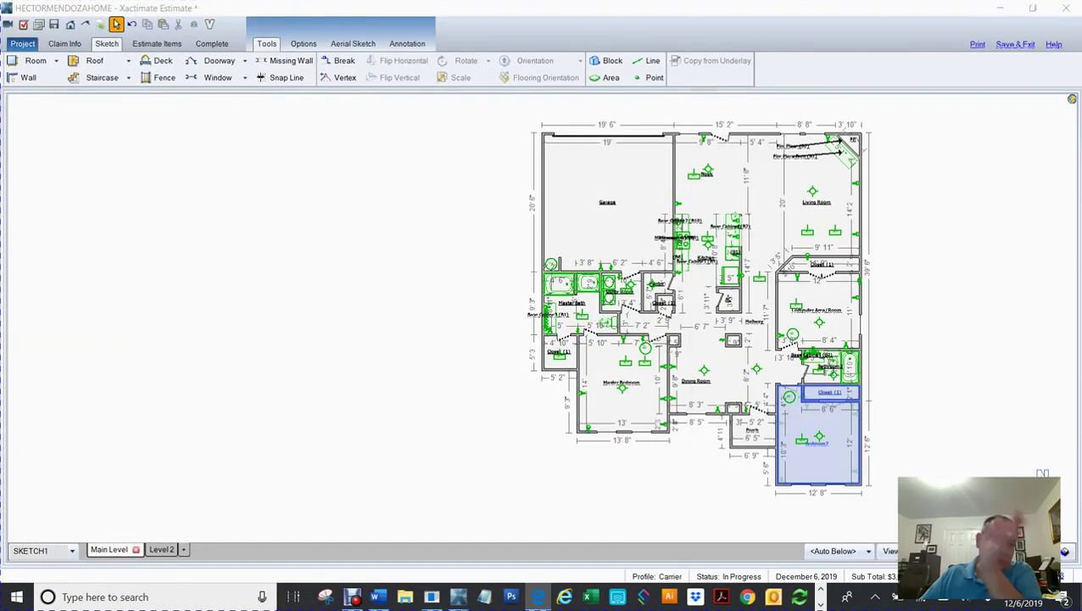
{"action": "left_click", "coordinate": [988, 316]}
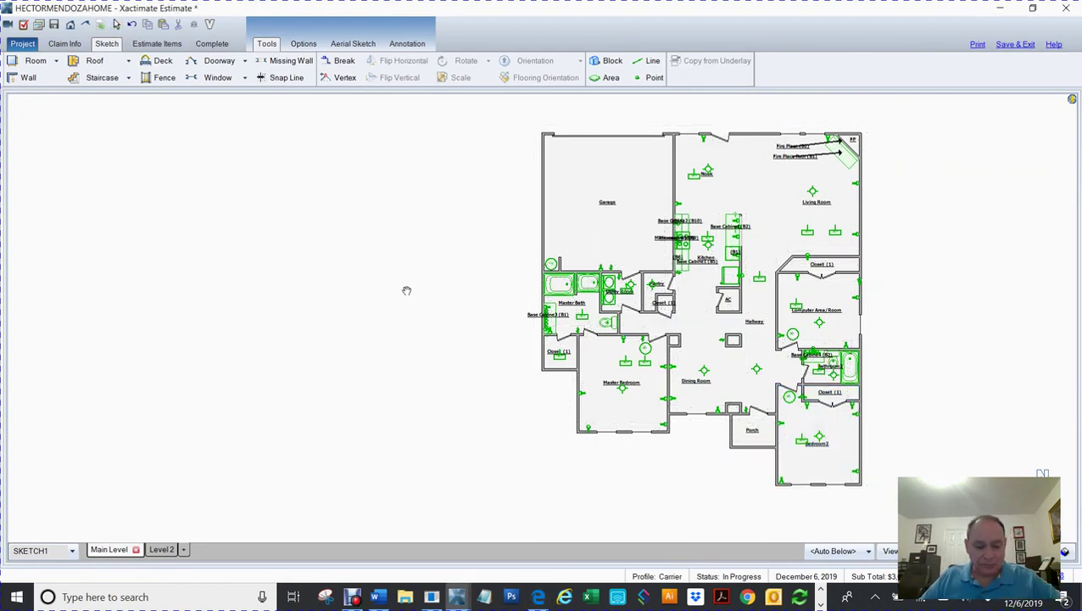
{"action": "left_click_drag", "start_coordinate": [375, 300], "coordinate": [396, 285]}
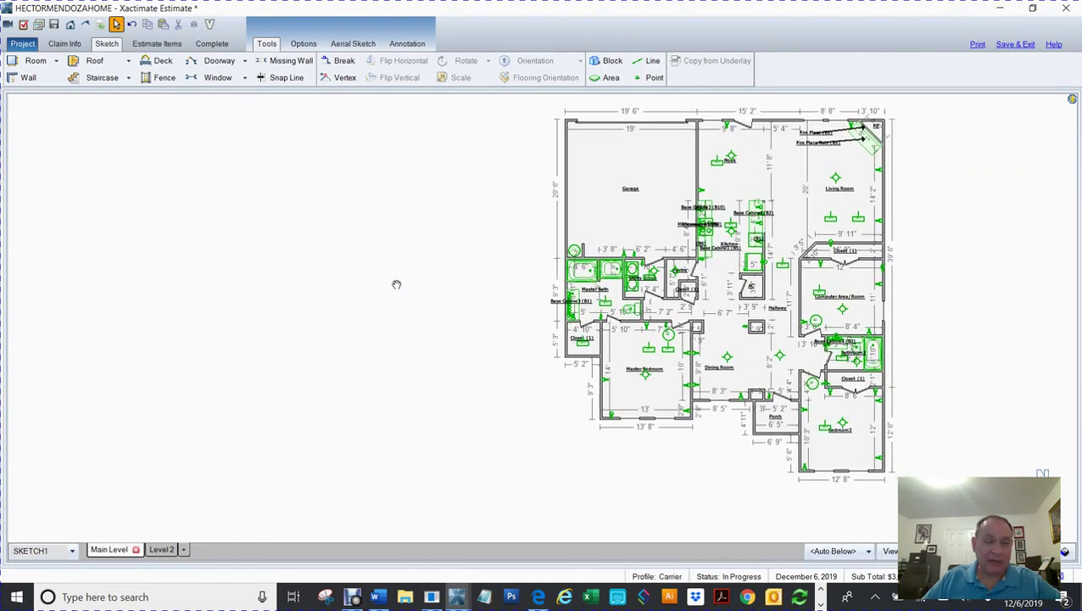
Step: Import 1513.JPG from the Desktop as an underlay image
{"action": "left_click", "coordinate": [304, 45]}
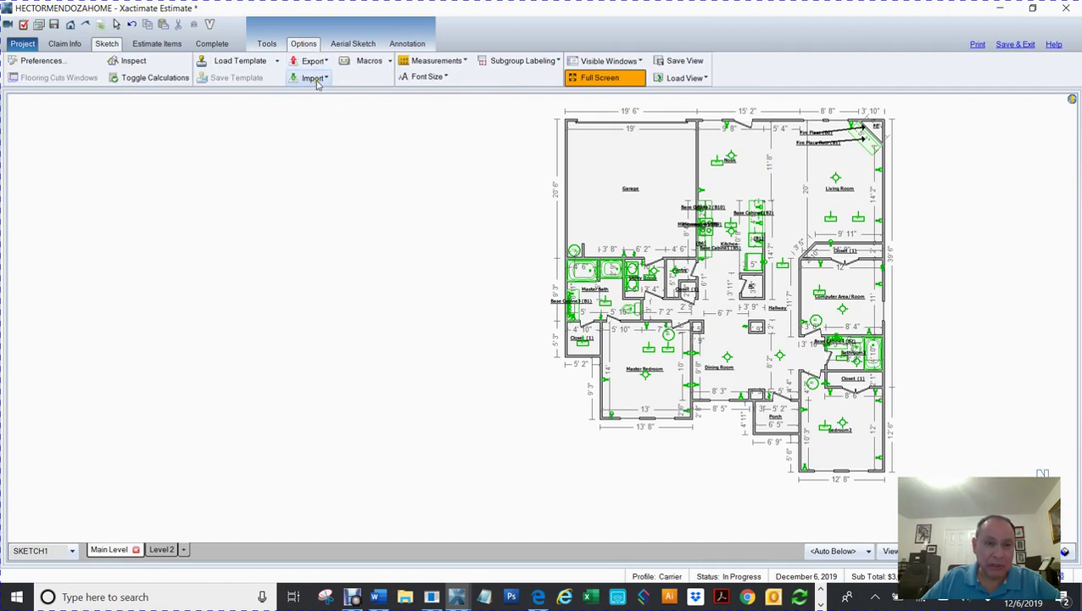
{"action": "left_click", "coordinate": [313, 79]}
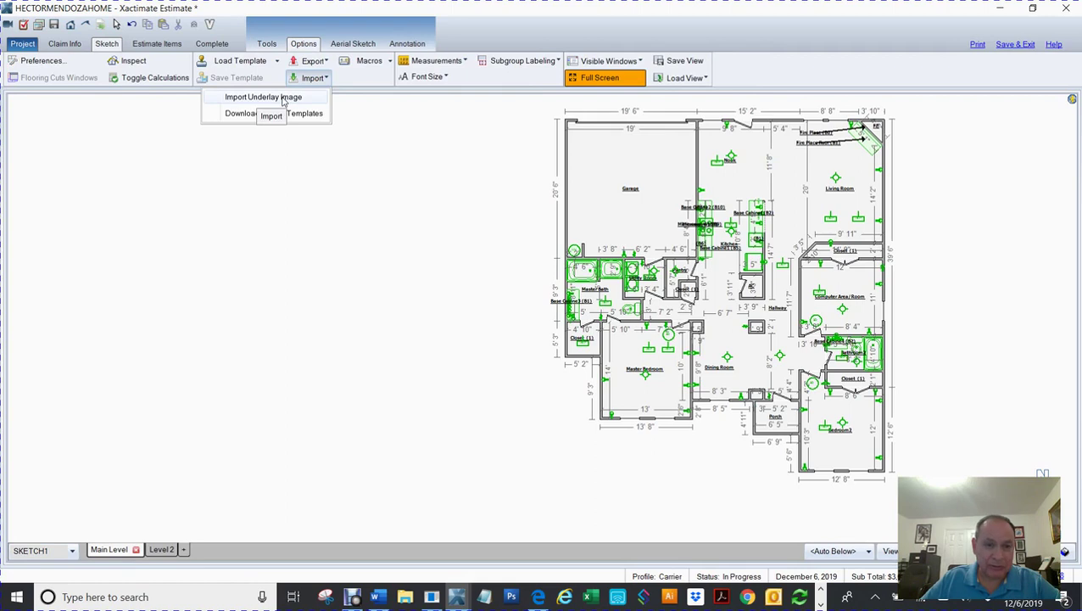
{"action": "left_click", "coordinate": [284, 98]}
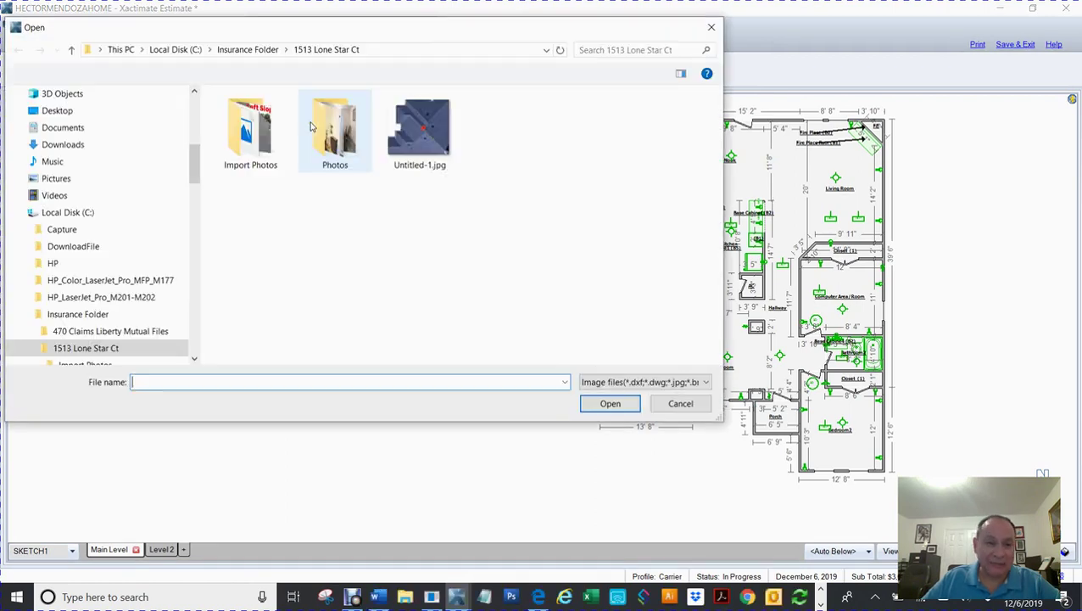
{"action": "scroll", "coordinate": [195, 170], "scroll_direction": "up", "scroll_amount": 10}
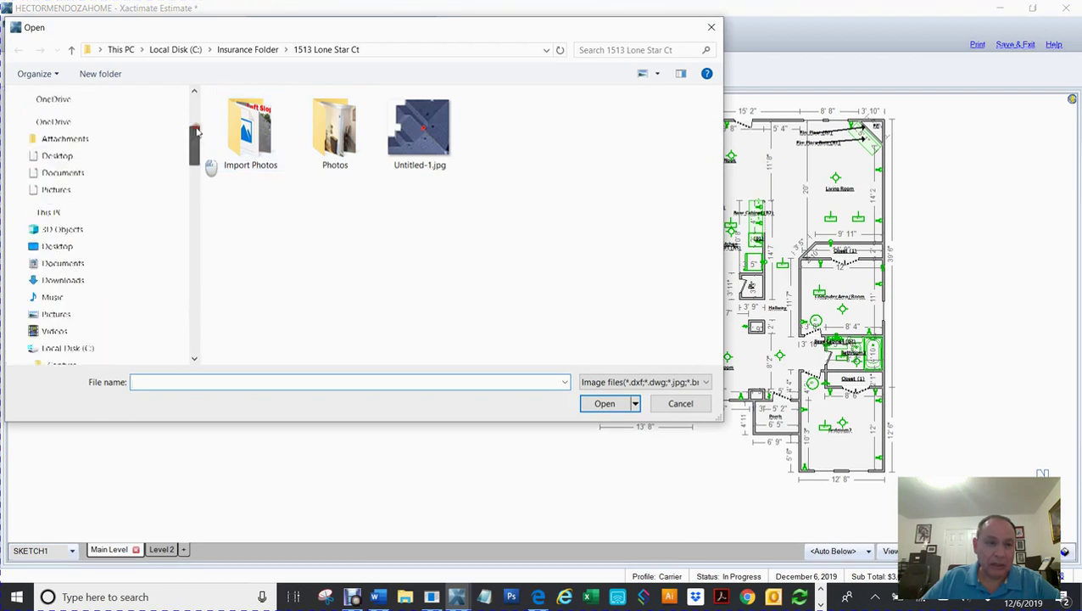
{"action": "left_click", "coordinate": [61, 123]}
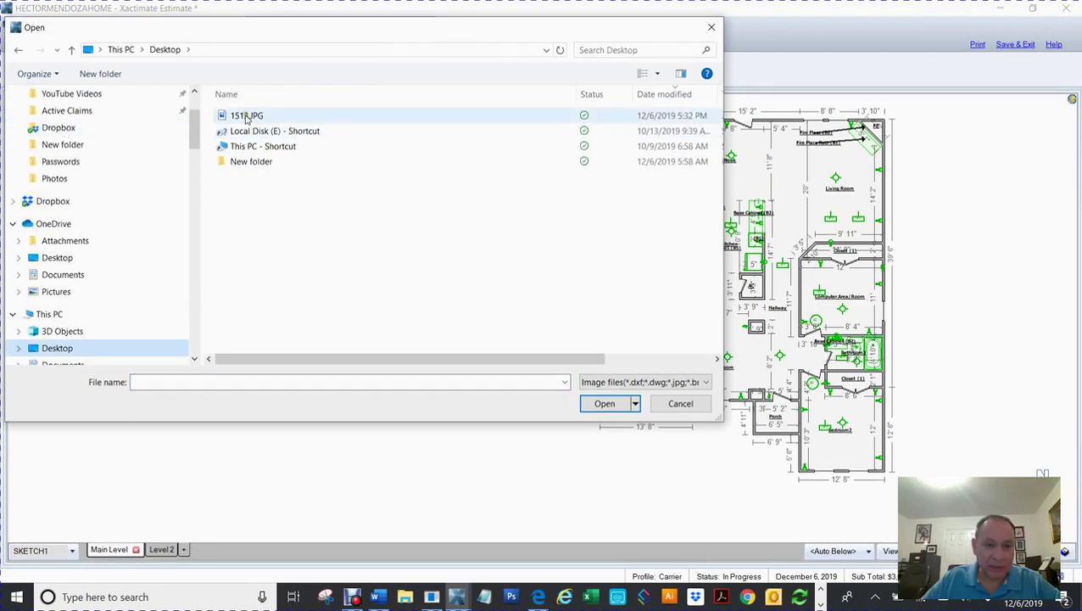
{"action": "double_click", "coordinate": [246, 117]}
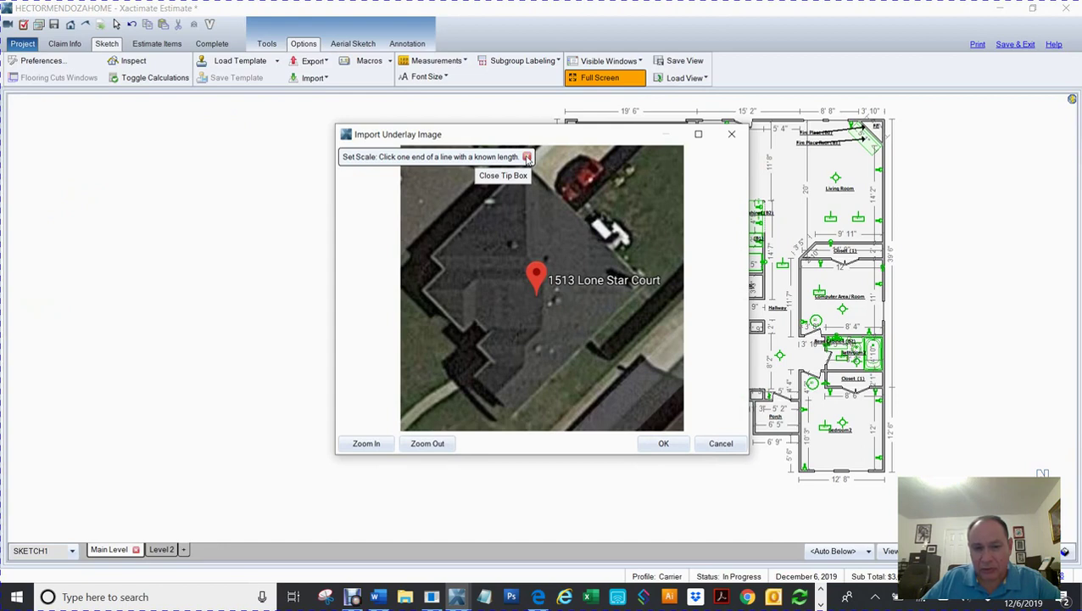
Step: Scale the underlay with a 49.74-ft reference line along the right roof edge
{"action": "left_click", "coordinate": [526, 157]}
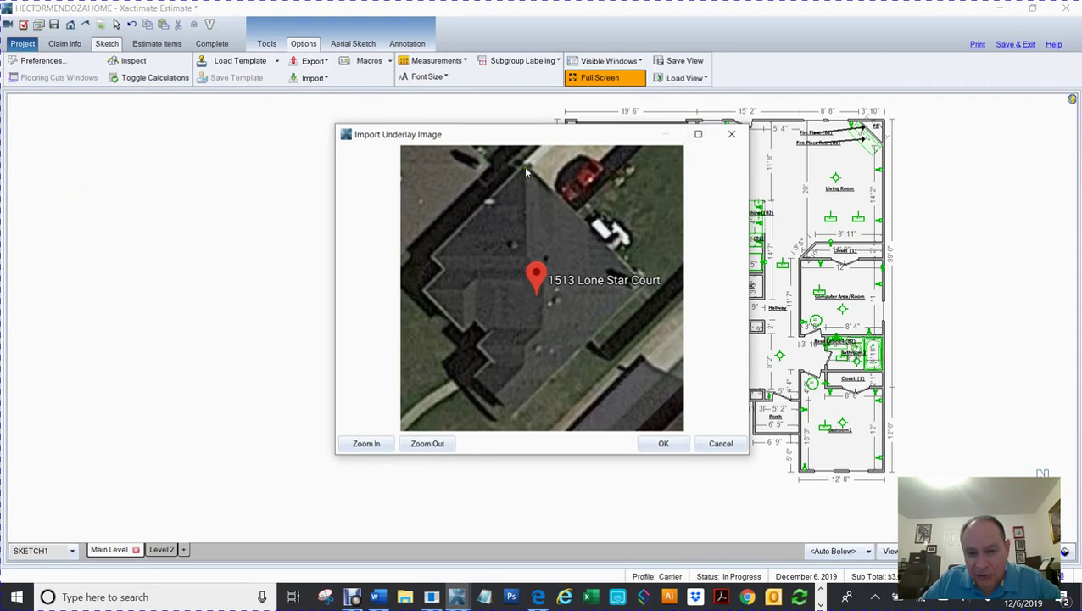
{"action": "left_click", "coordinate": [698, 137]}
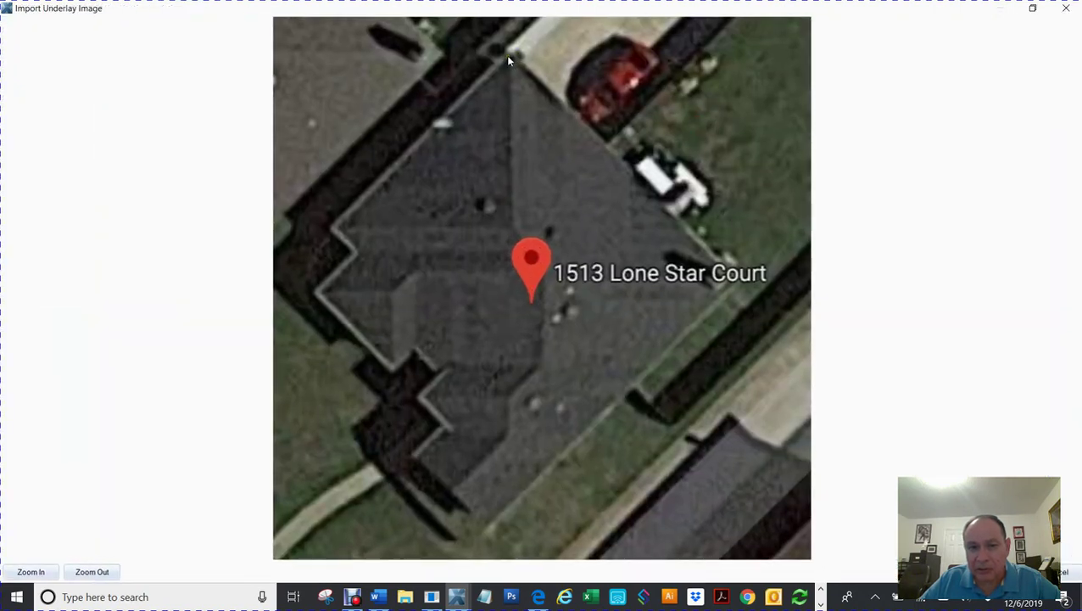
{"action": "mouse_move", "coordinate": [507, 56]}
{"action": "left_mouse_down"}
{"action": "mouse_move", "coordinate": [645, 178]}
{"action": "mouse_move", "coordinate": [735, 280]}
{"action": "left_mouse_up"}
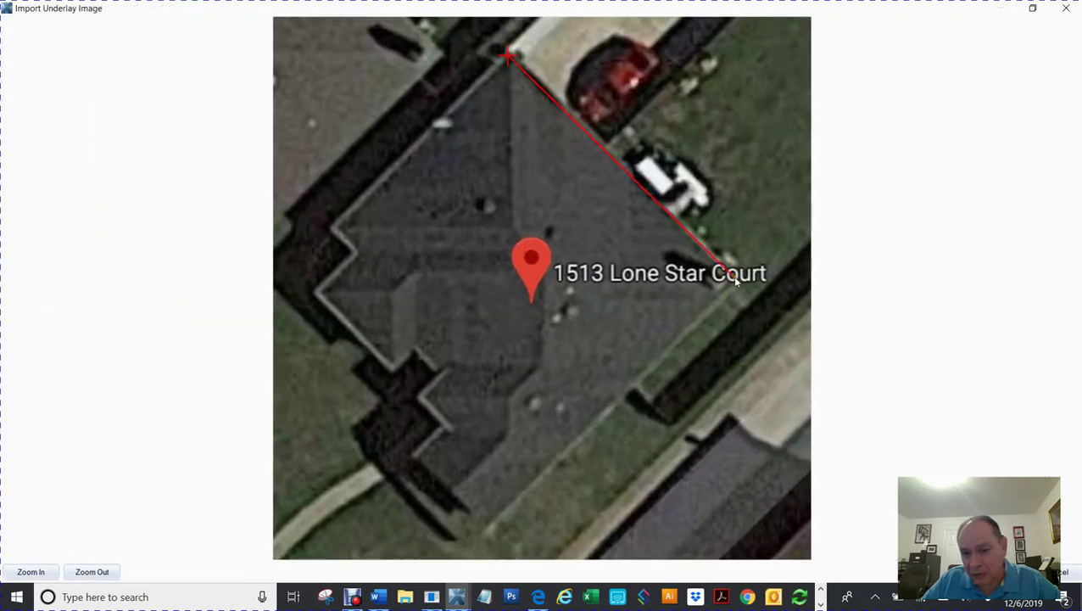
{"action": "left_click", "coordinate": [734, 279]}
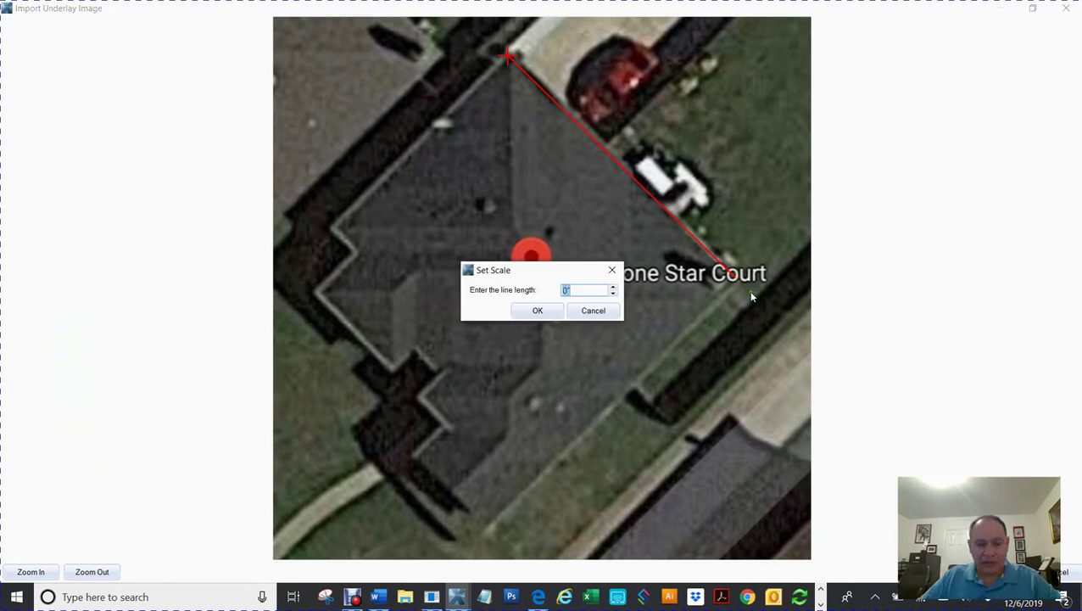
{"action": "type", "text": "49"}
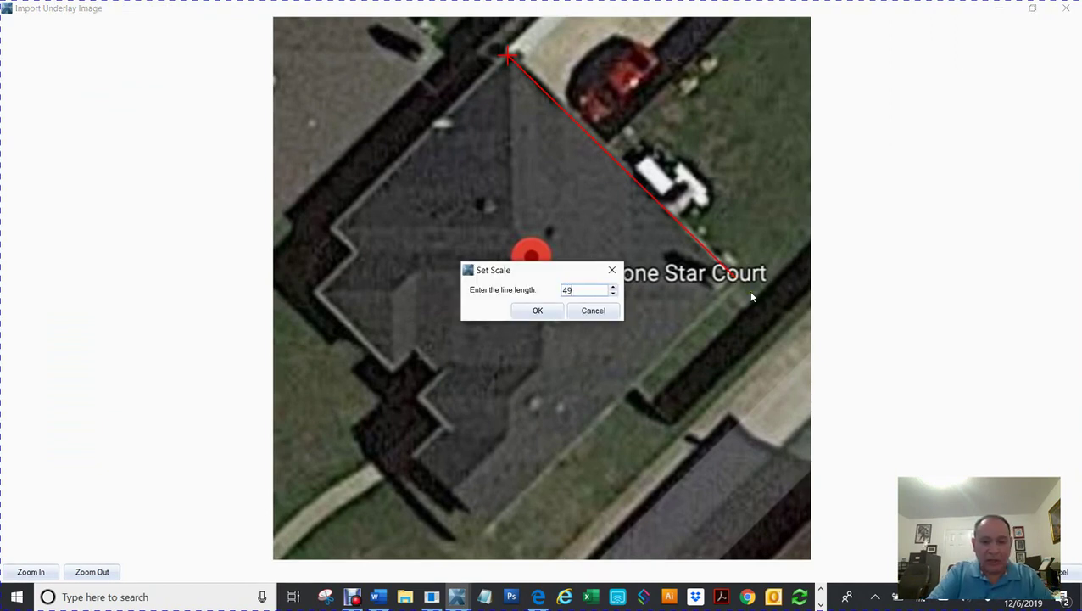
{"action": "type", "text": ".74"}
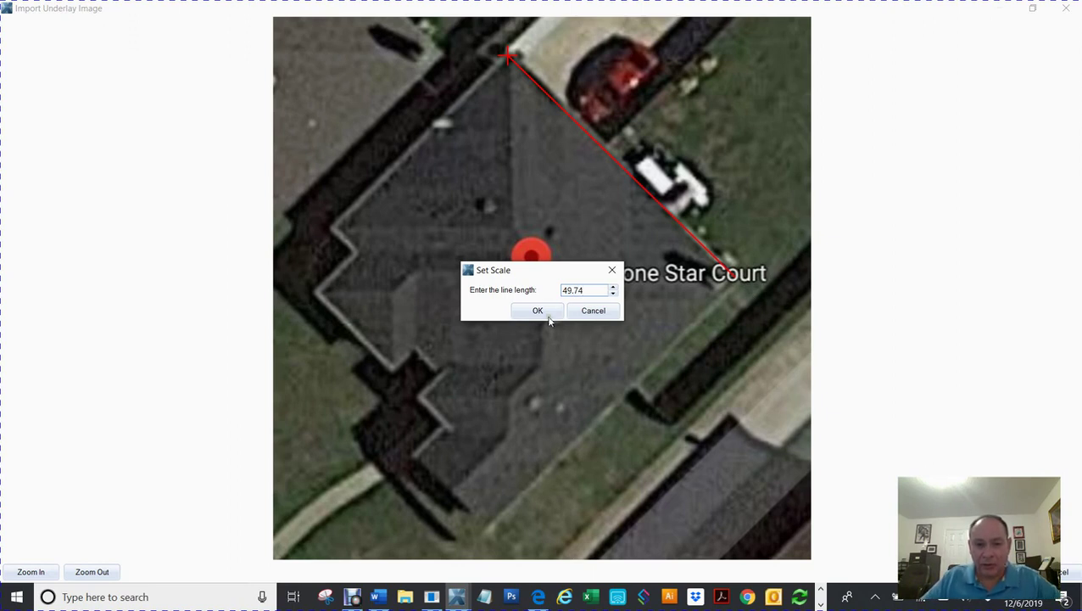
{"action": "left_click", "coordinate": [547, 314]}
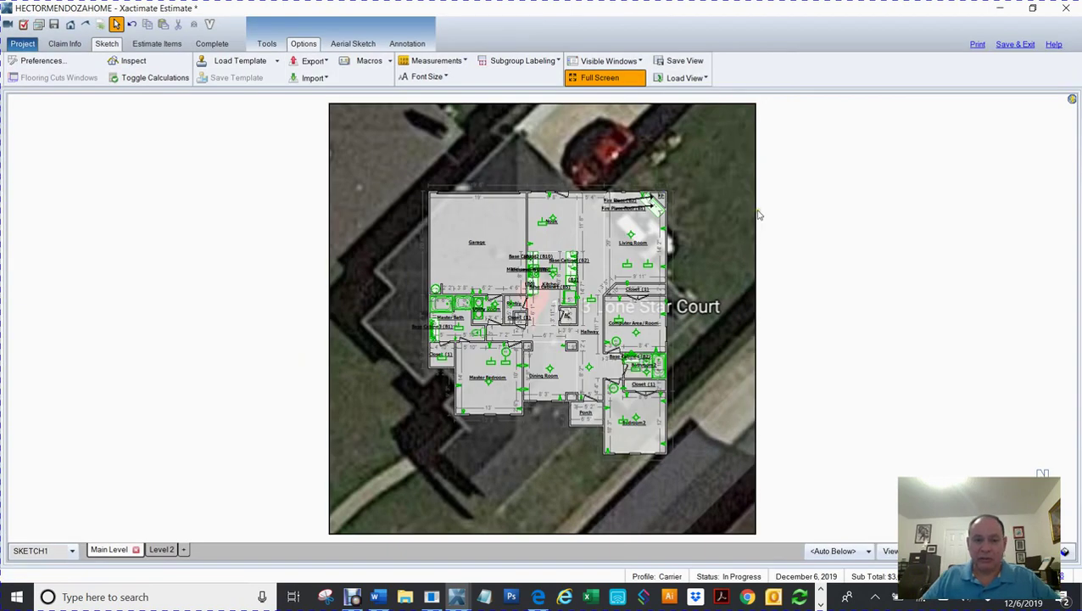
Step: Zoom out and drag the aerial underlay to the left of the floor plan
{"action": "scroll", "coordinate": [760, 215], "scroll_direction": "down", "scroll_amount": 1}
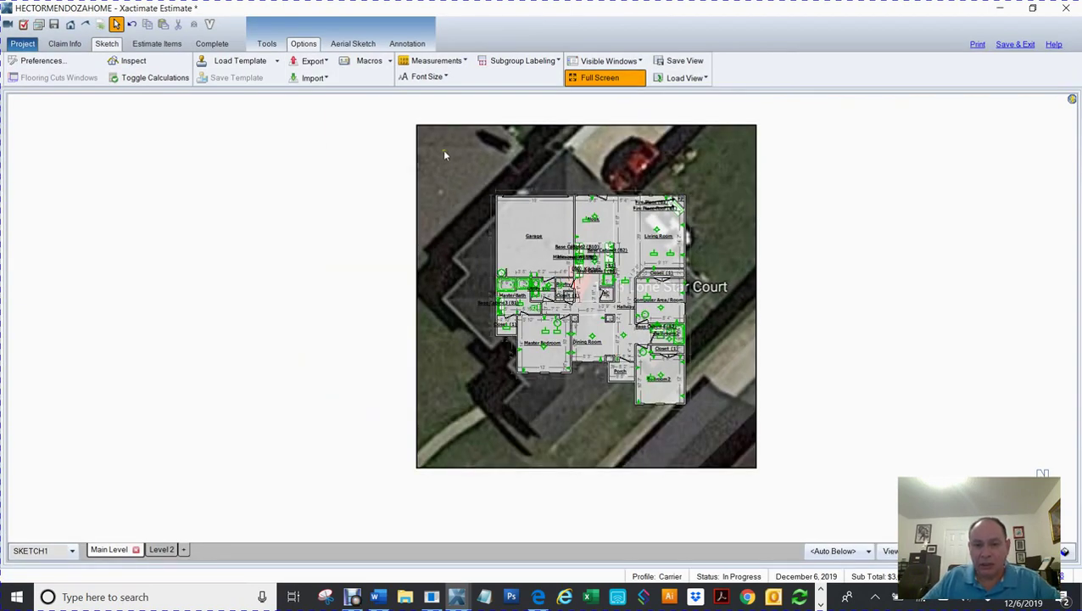
{"action": "left_click", "coordinate": [413, 125]}
{"action": "left_click_drag", "start_coordinate": [413, 126], "coordinate": [138, 123]}
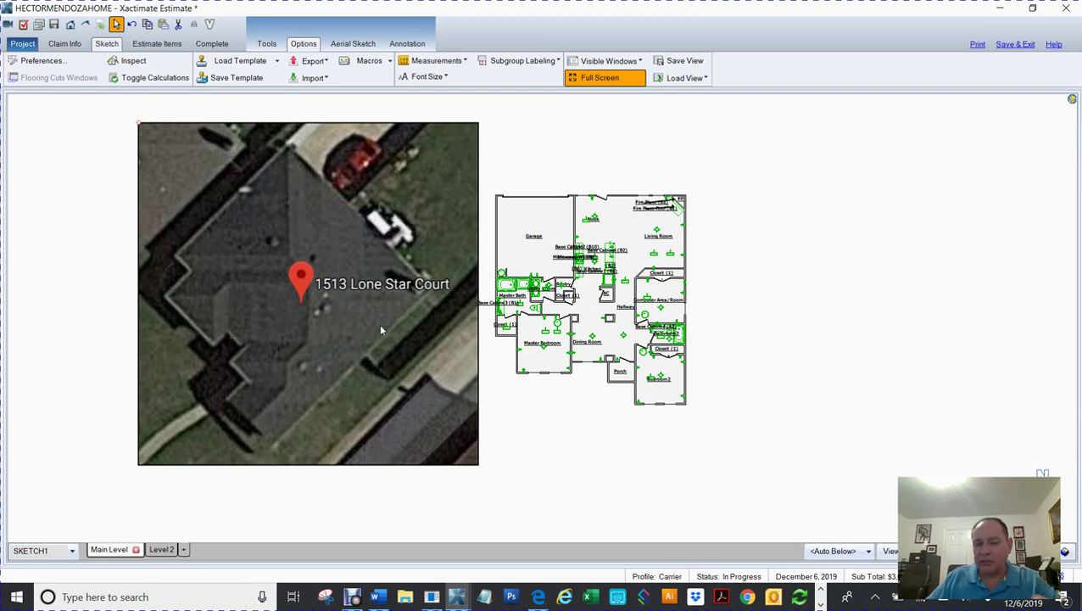
{"action": "left_click_drag", "start_coordinate": [388, 338], "coordinate": [447, 315]}
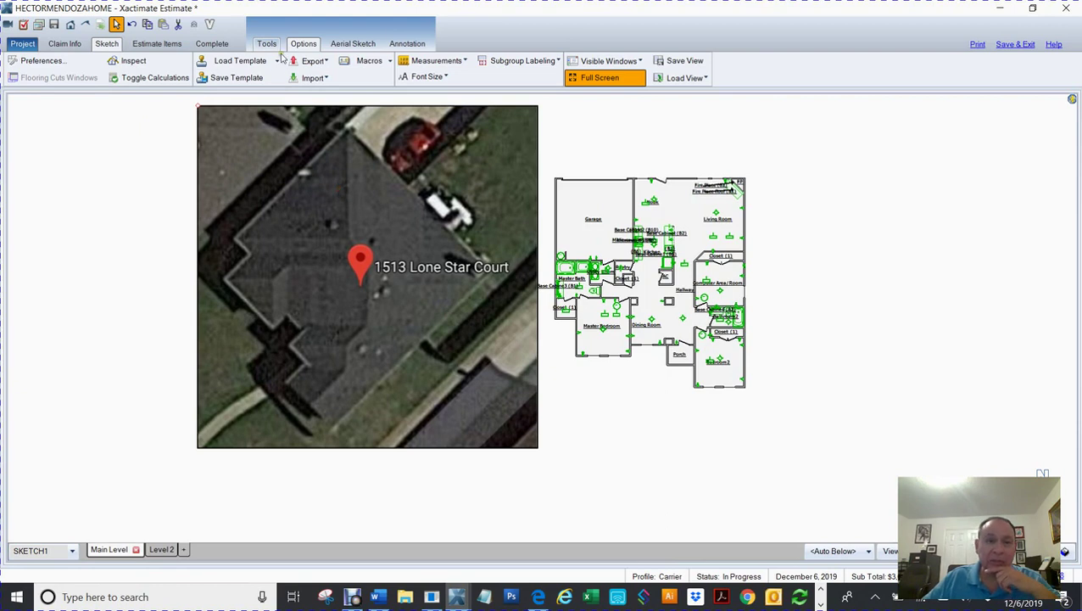
Step: Rotate the aerial underlay 45° three times from the Tools tab Rotate menu
{"action": "left_click", "coordinate": [270, 47]}
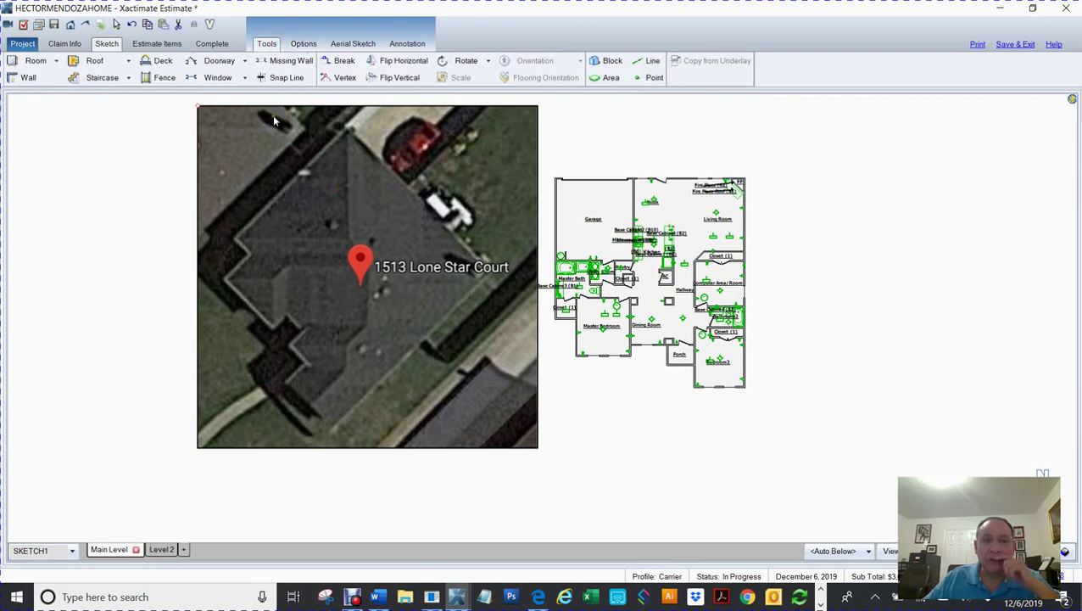
{"action": "left_click", "coordinate": [487, 61]}
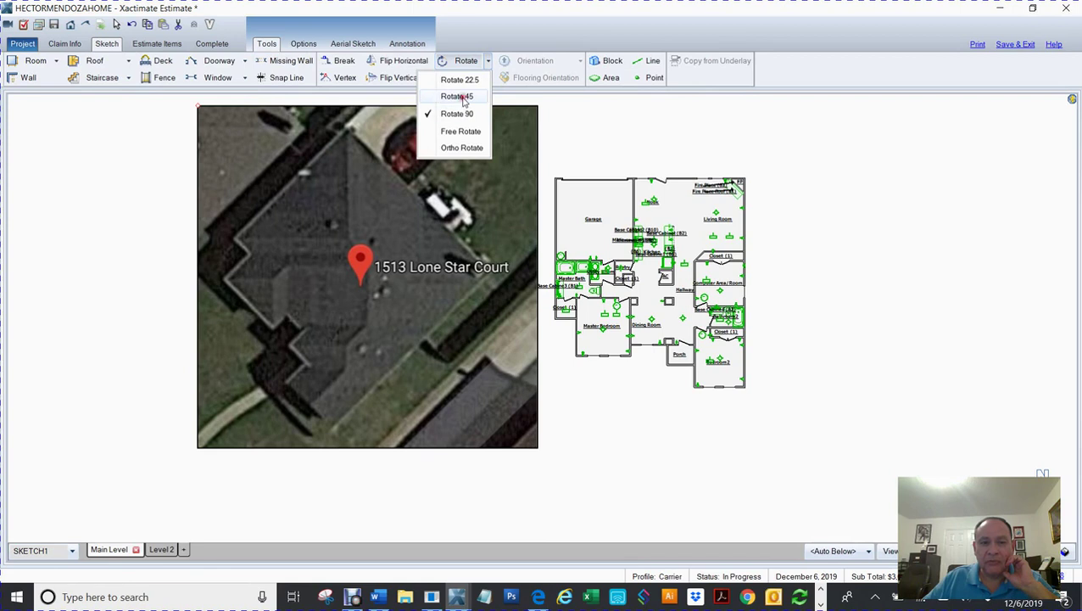
{"action": "left_click", "coordinate": [463, 98]}
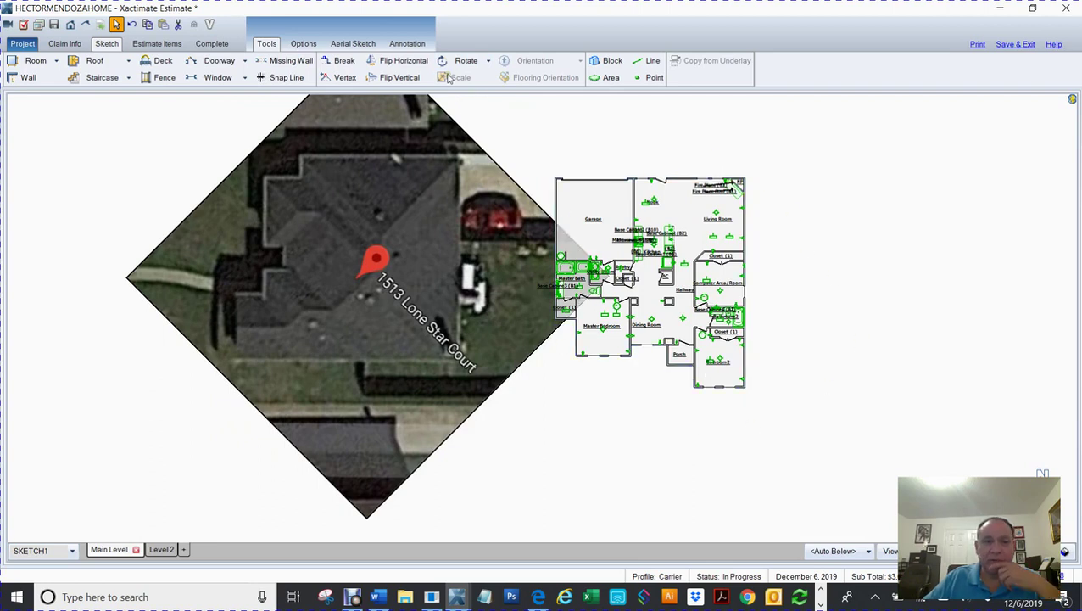
{"action": "left_click", "coordinate": [488, 61]}
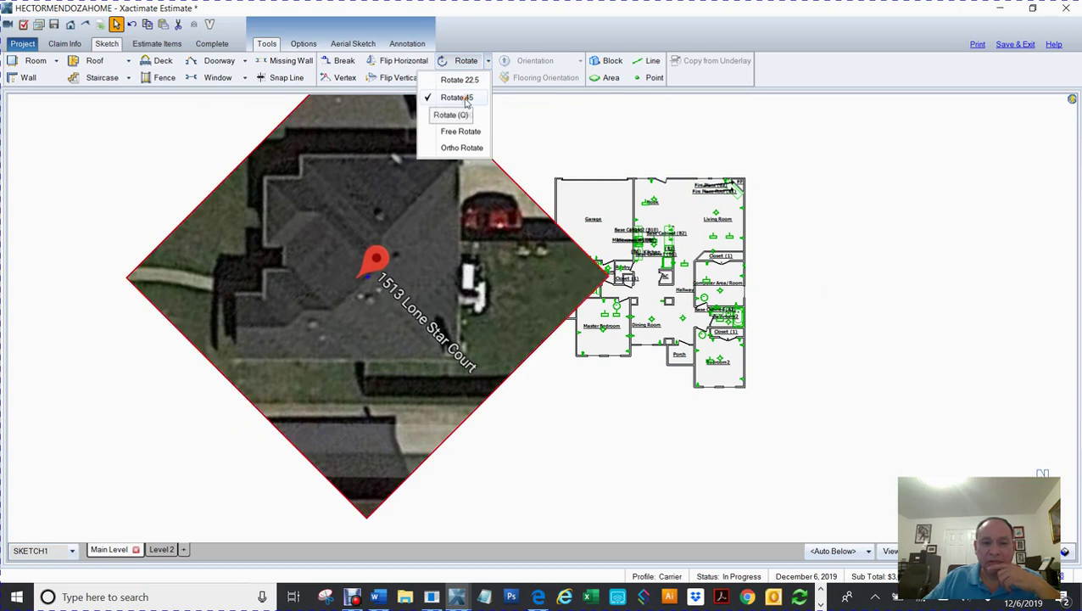
{"action": "left_click", "coordinate": [465, 100]}
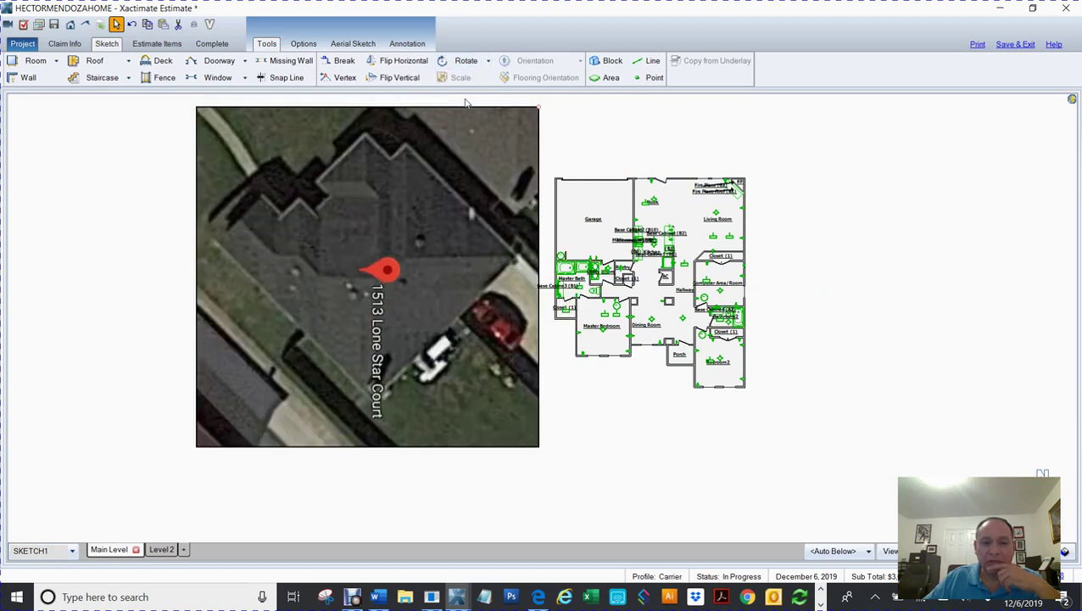
{"action": "left_click", "coordinate": [489, 63]}
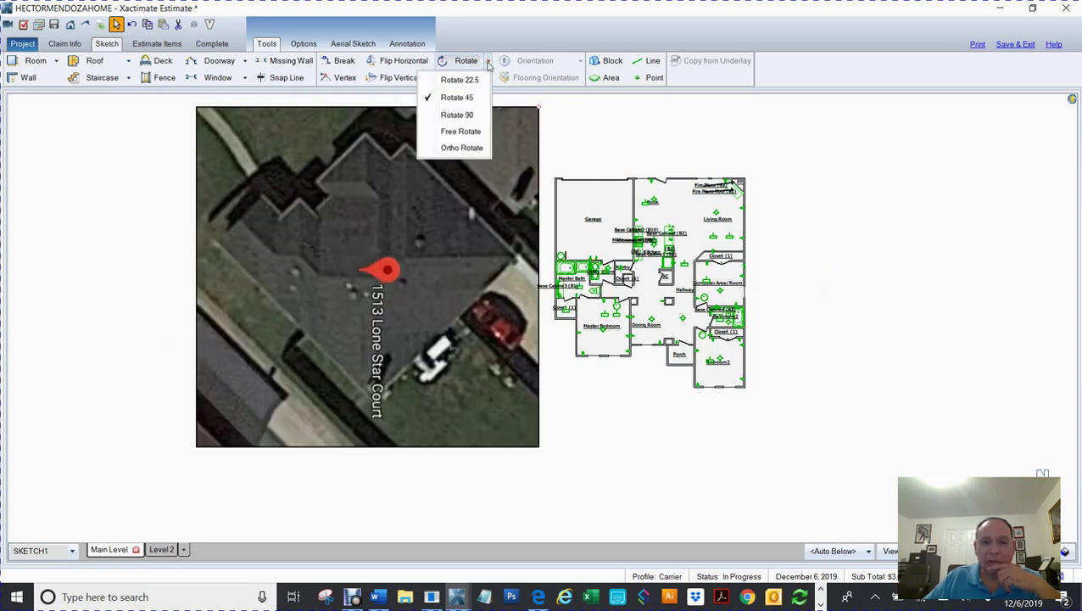
{"action": "left_click", "coordinate": [469, 102]}
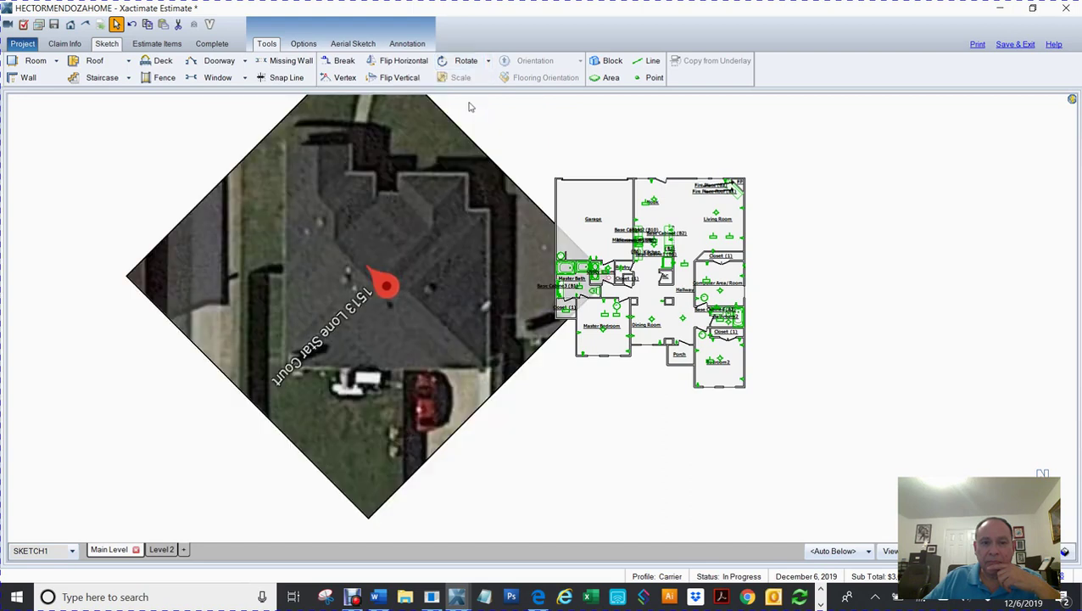
Step: Rotate the underlay a further 90° and switch to Free Rotate
{"action": "left_click", "coordinate": [490, 62]}
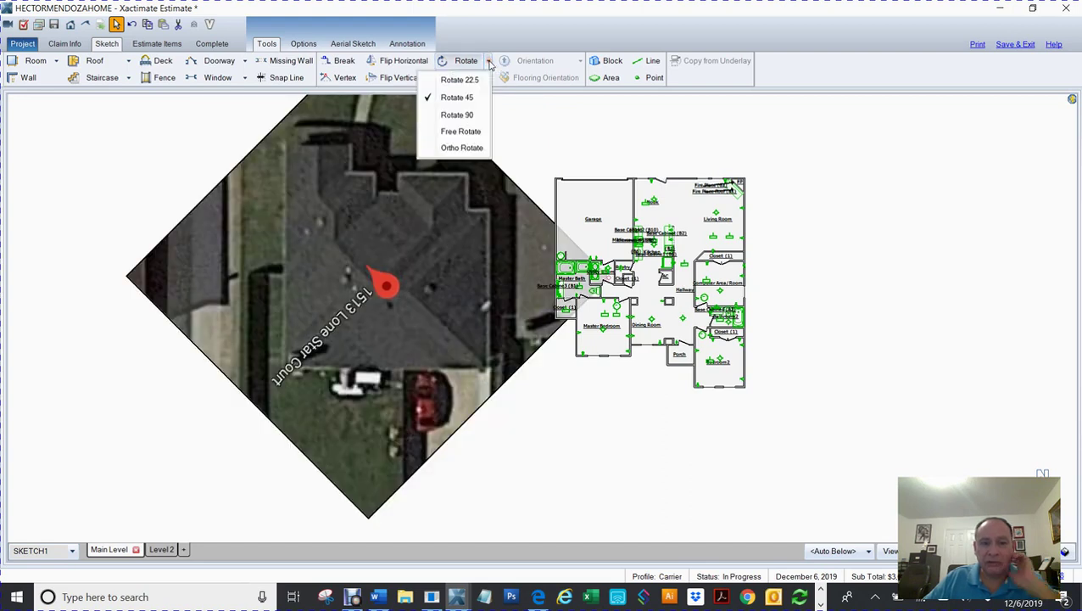
{"action": "left_click", "coordinate": [459, 117]}
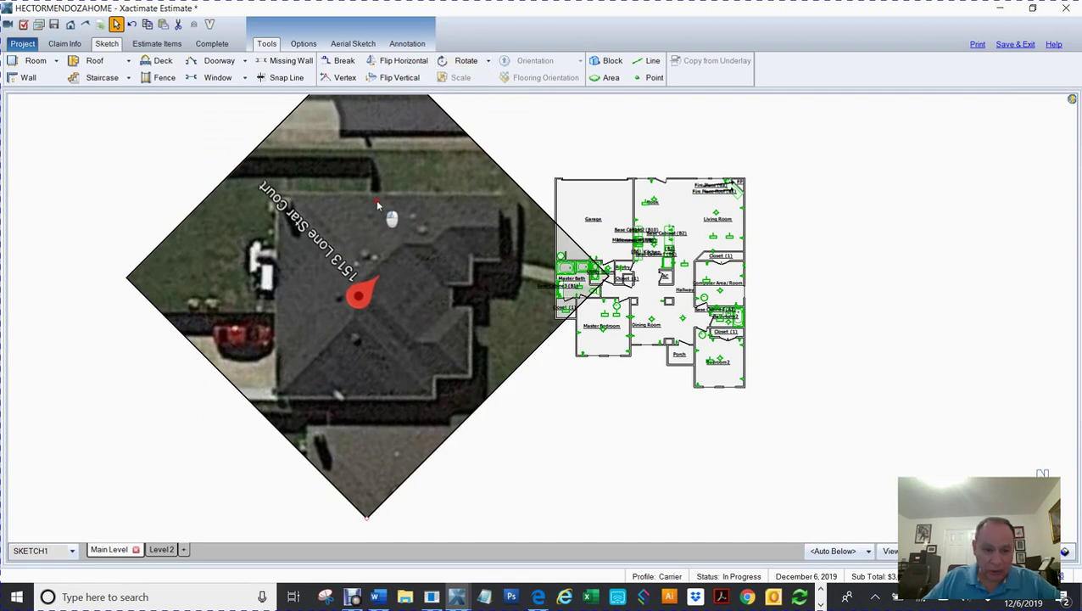
{"action": "left_click", "coordinate": [488, 63]}
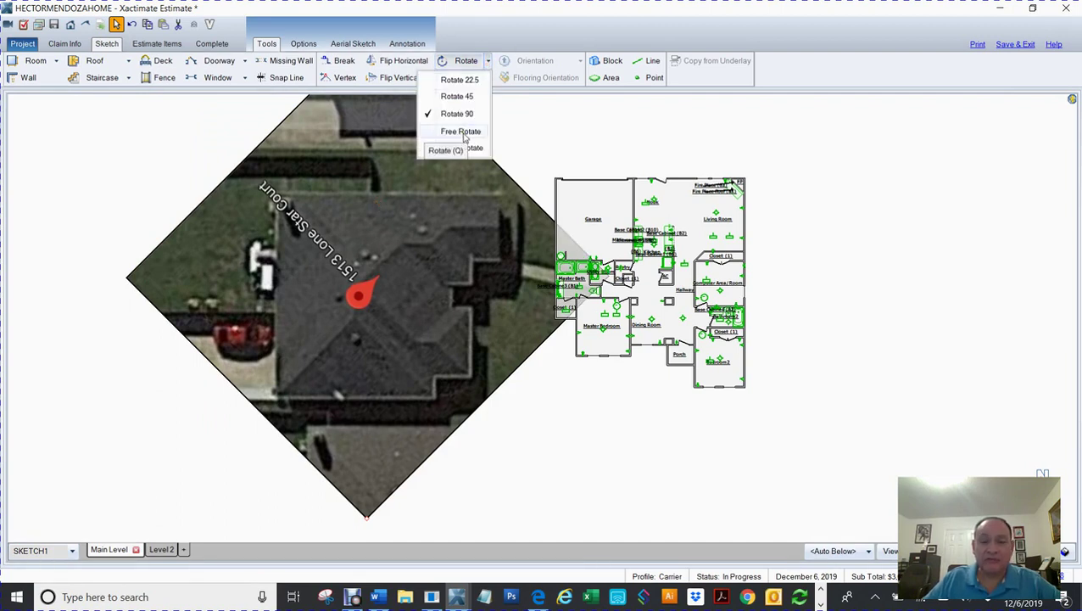
{"action": "left_click", "coordinate": [462, 131]}
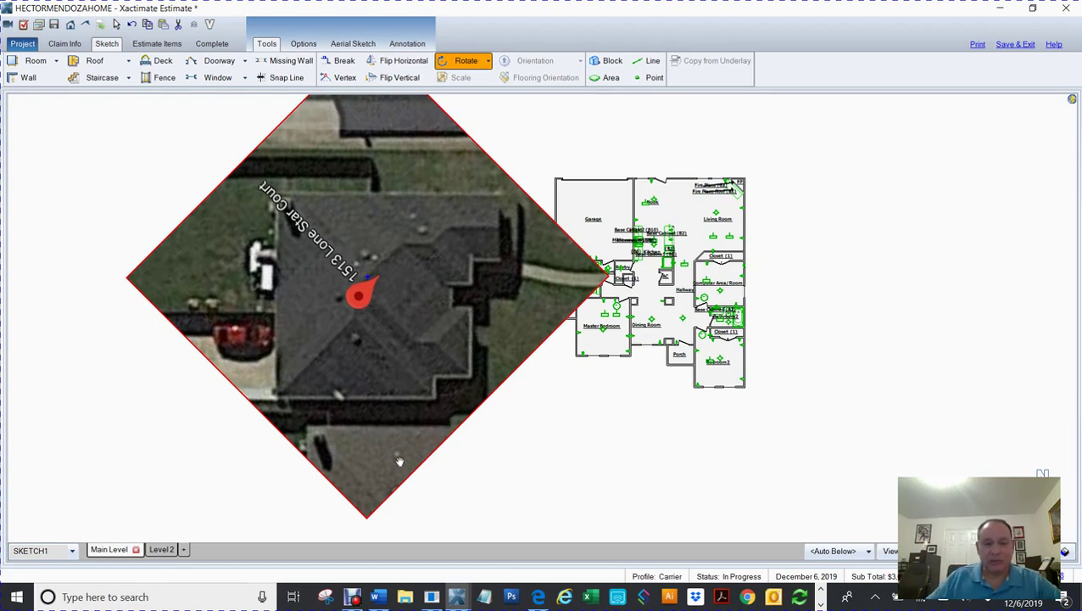
Step: Drag-rotate the aerial underlay until the house sits roughly upright, then deselect it
{"action": "left_click_drag", "start_coordinate": [386, 463], "coordinate": [420, 174]}
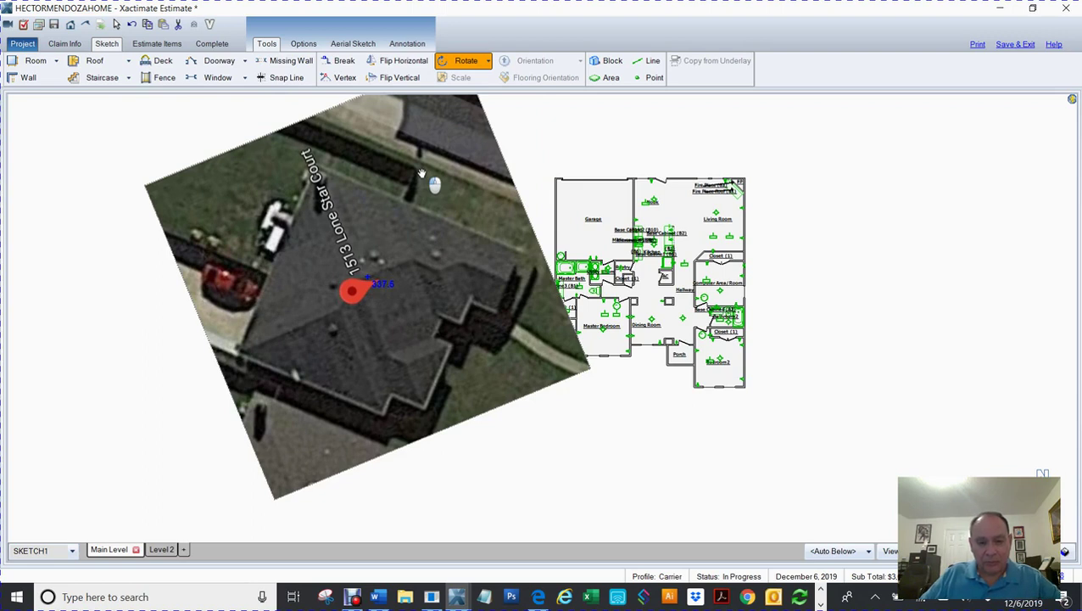
{"action": "left_click_drag", "start_coordinate": [421, 174], "coordinate": [444, 281]}
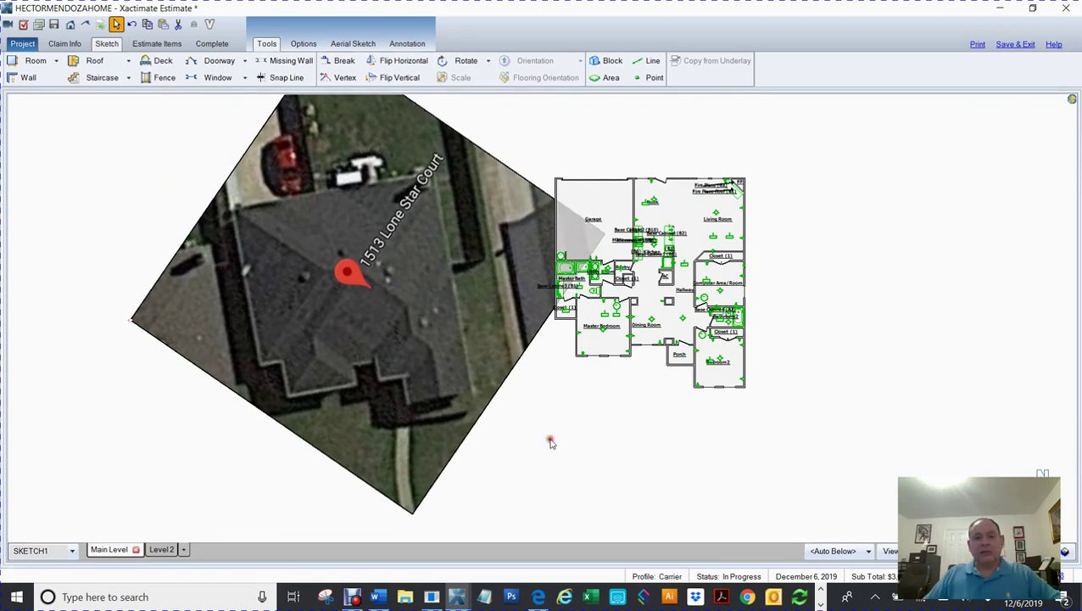
{"action": "left_click", "coordinate": [550, 442]}
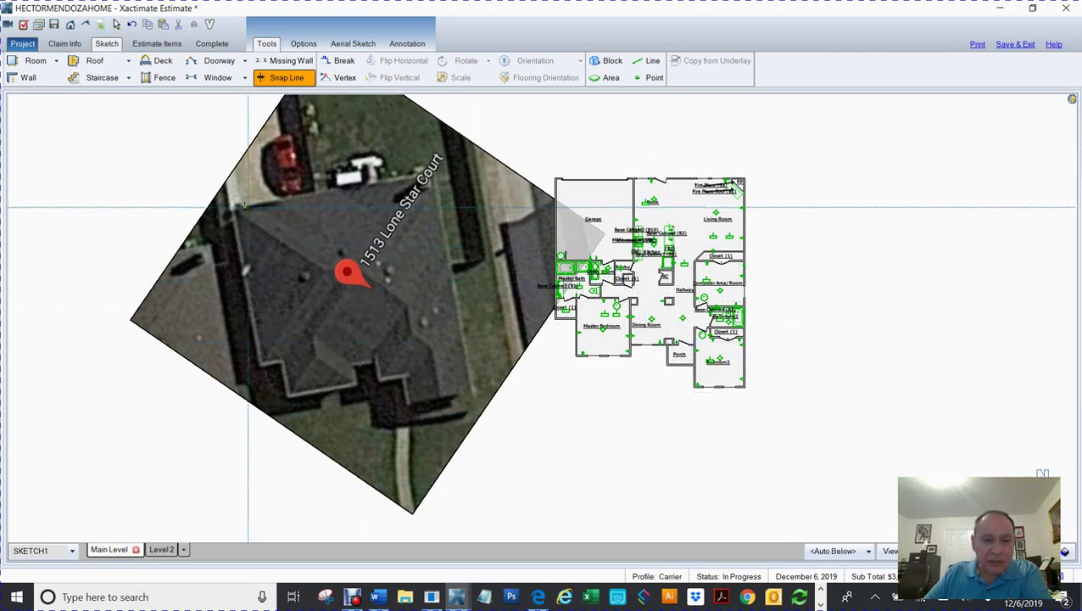
Step: Reselect the aerial underlay and free-rotate it into a diamond orientation
{"action": "key", "text": "Escape"}
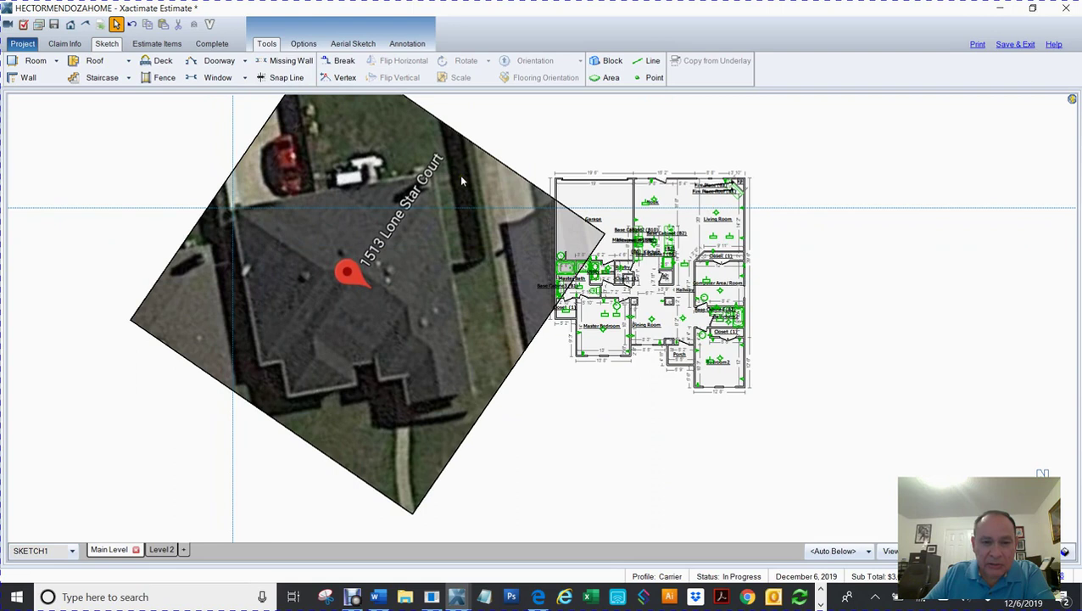
{"action": "left_click_drag", "start_coordinate": [82, 173], "coordinate": [82, 278]}
{"action": "left_click", "coordinate": [320, 300]}
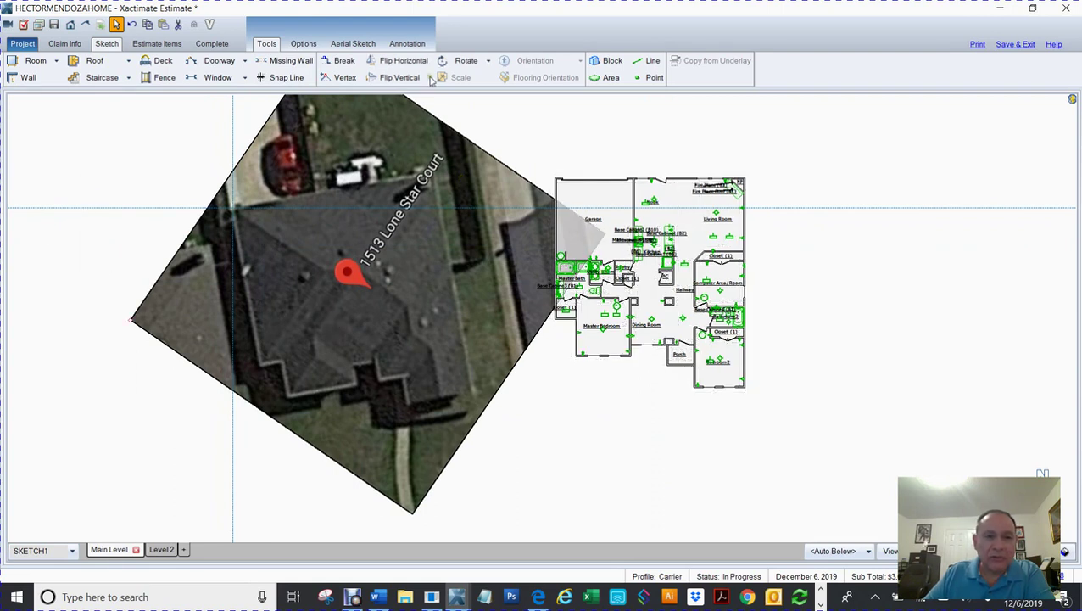
{"action": "left_click", "coordinate": [487, 61]}
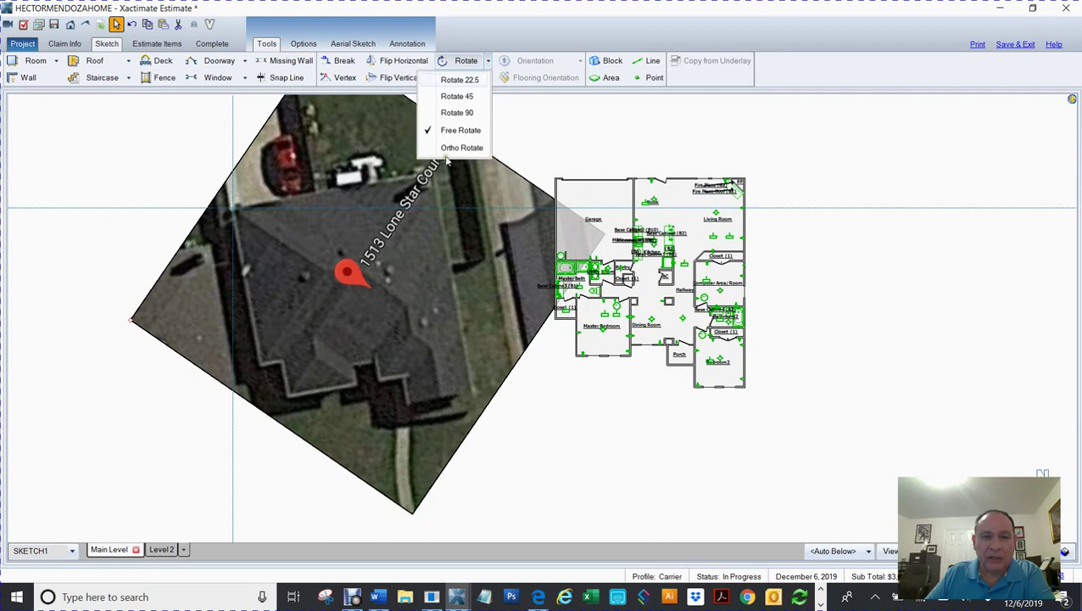
{"action": "left_click", "coordinate": [465, 132]}
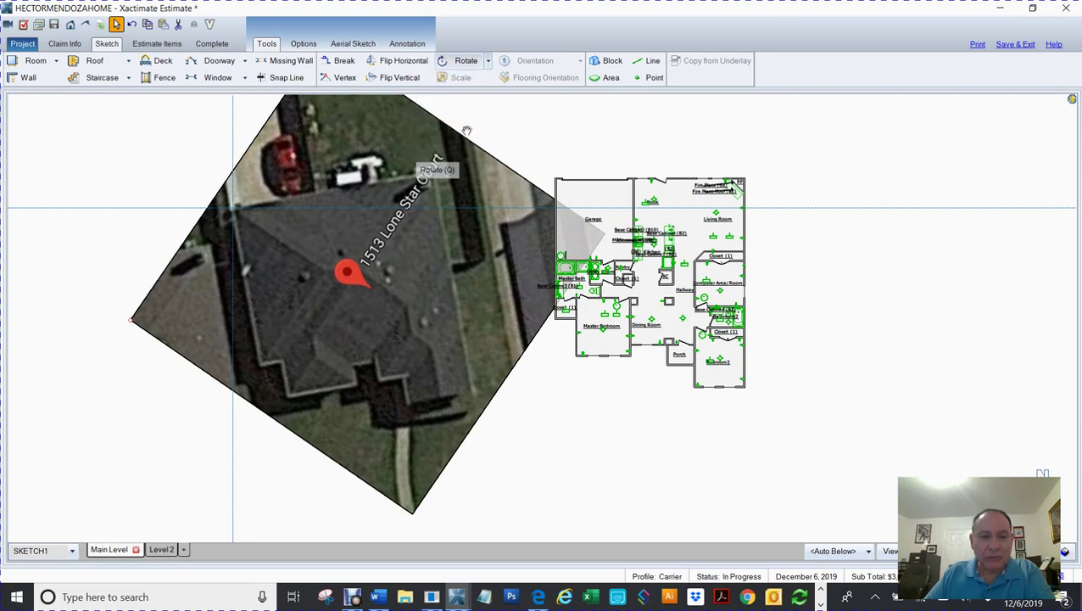
{"action": "left_click", "coordinate": [466, 134]}
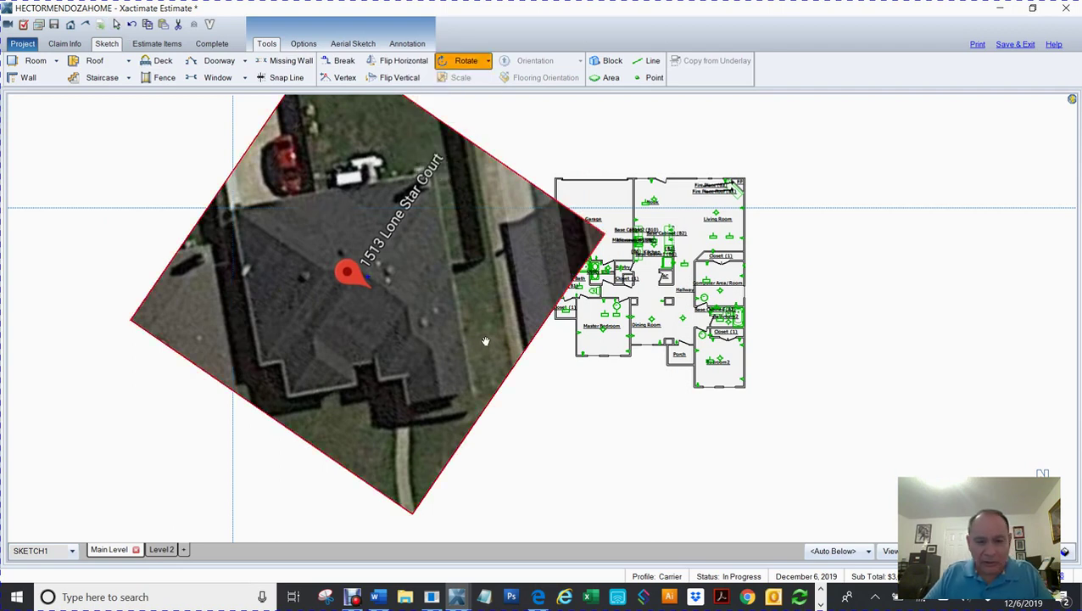
{"action": "left_click_drag", "start_coordinate": [485, 341], "coordinate": [473, 363]}
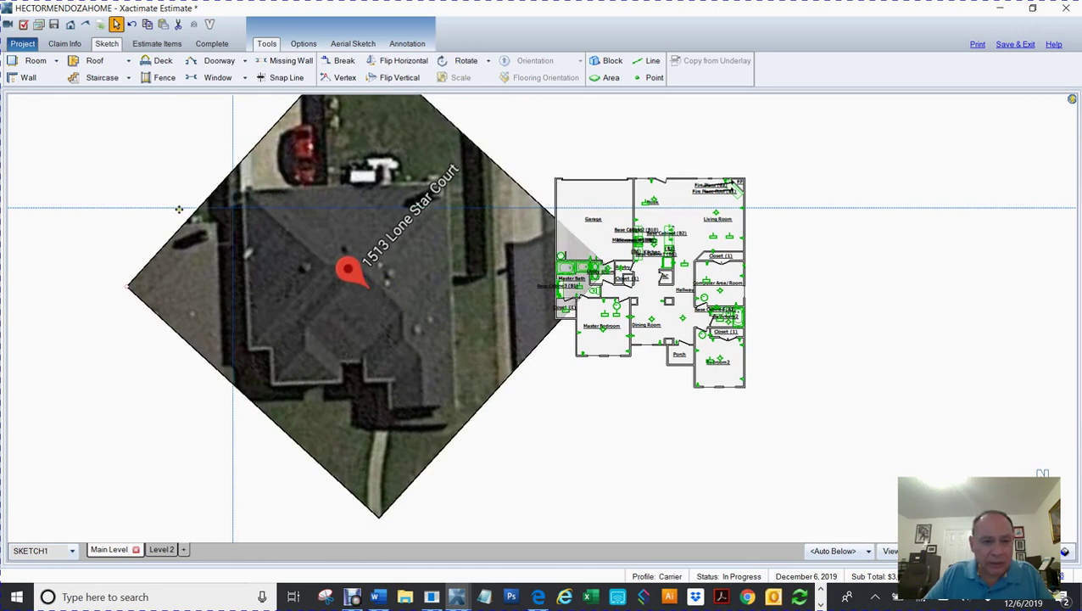
Step: Move the horizontal guide line up, then reselect the underlay and choose Ortho Rotate
{"action": "left_click_drag", "start_coordinate": [181, 205], "coordinate": [177, 189]}
{"action": "scroll", "coordinate": [398, 245], "scroll_direction": "up", "scroll_amount": 3}
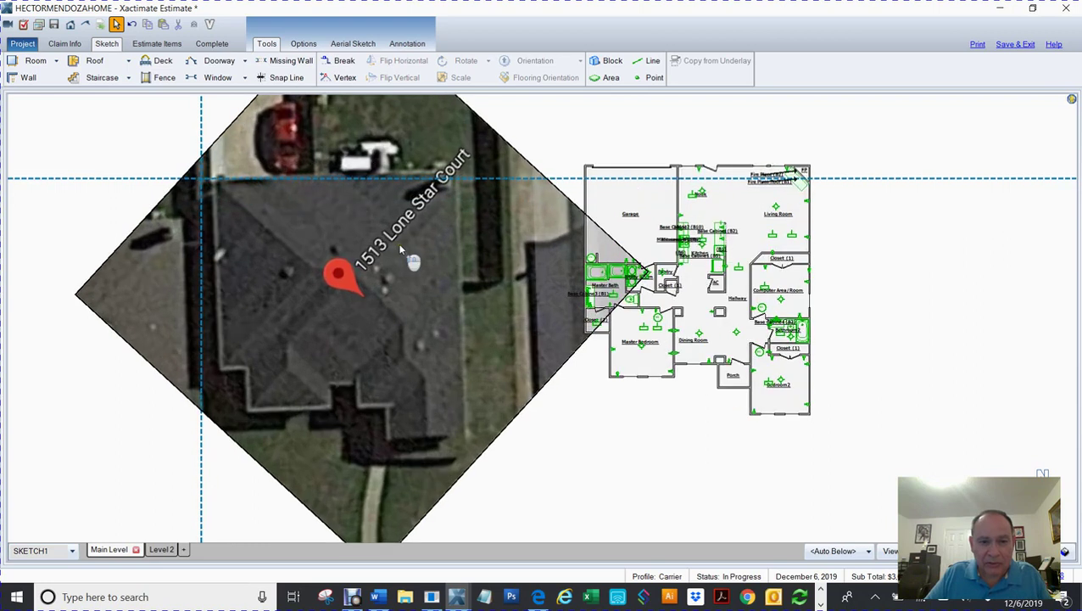
{"action": "key", "text": "Escape"}
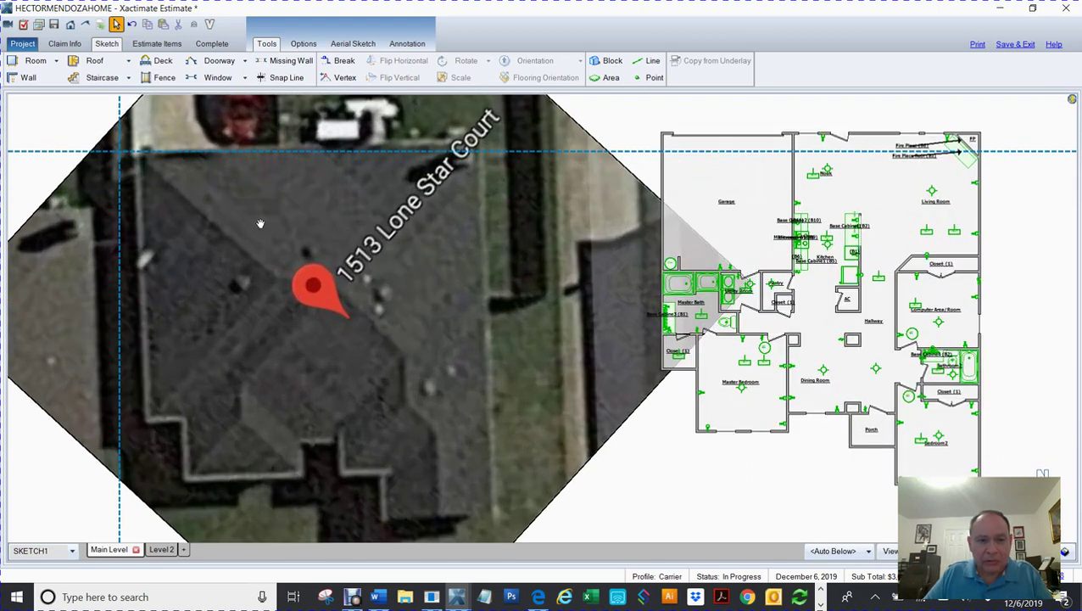
{"action": "mouse_move", "coordinate": [260, 223]}
{"action": "left_mouse_down"}
{"action": "mouse_move", "coordinate": [349, 252]}
{"action": "mouse_move", "coordinate": [423, 299]}
{"action": "left_mouse_up"}
{"action": "left_click_drag", "start_coordinate": [166, 210], "coordinate": [209, 259]}
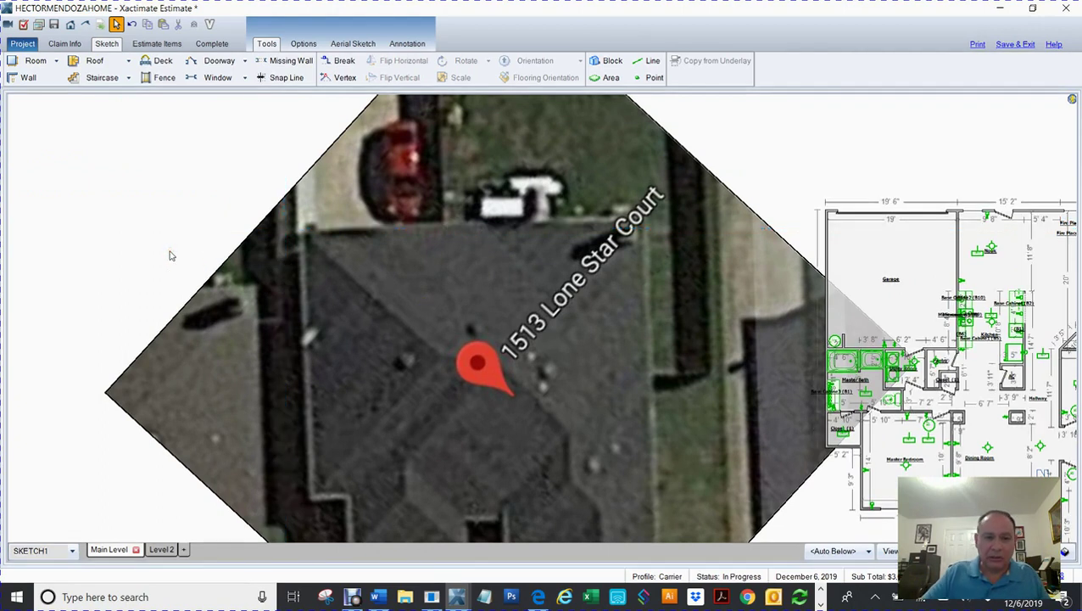
{"action": "left_click_drag", "start_coordinate": [409, 290], "coordinate": [384, 229]}
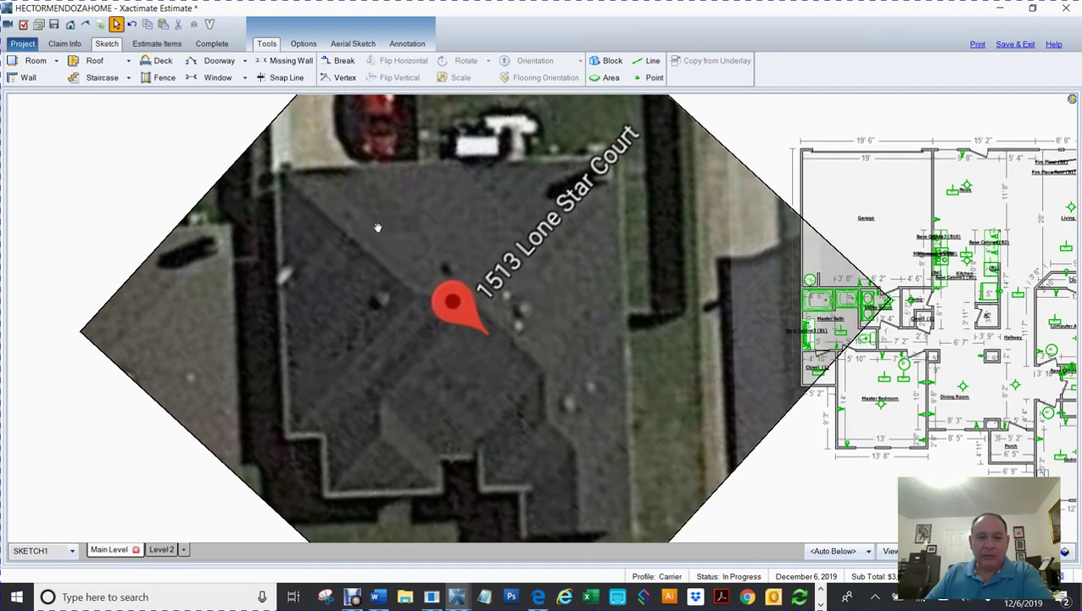
{"action": "left_click", "coordinate": [396, 252]}
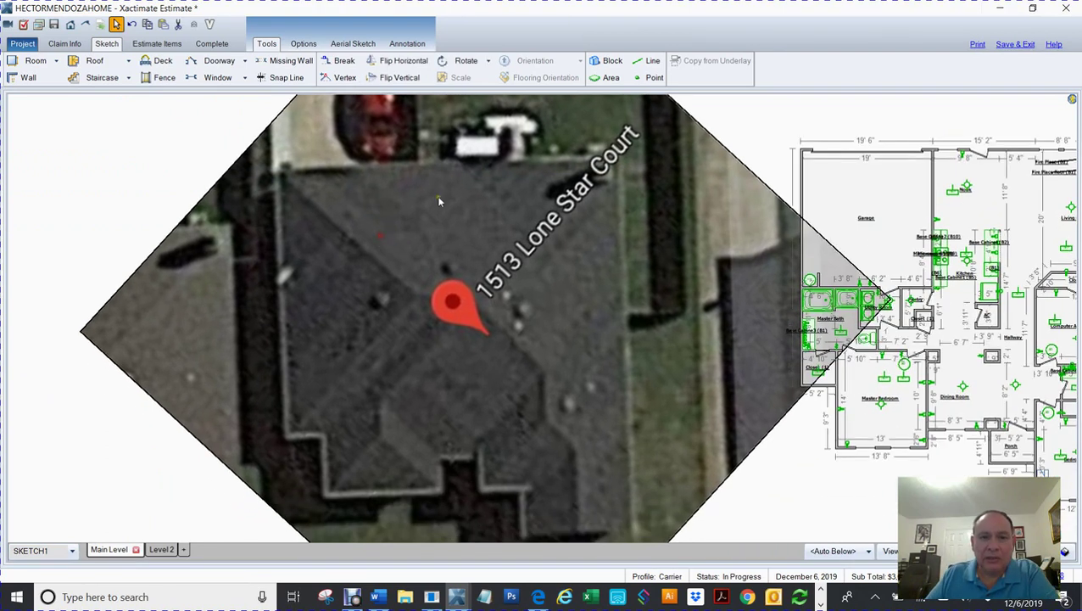
{"action": "left_click", "coordinate": [488, 61]}
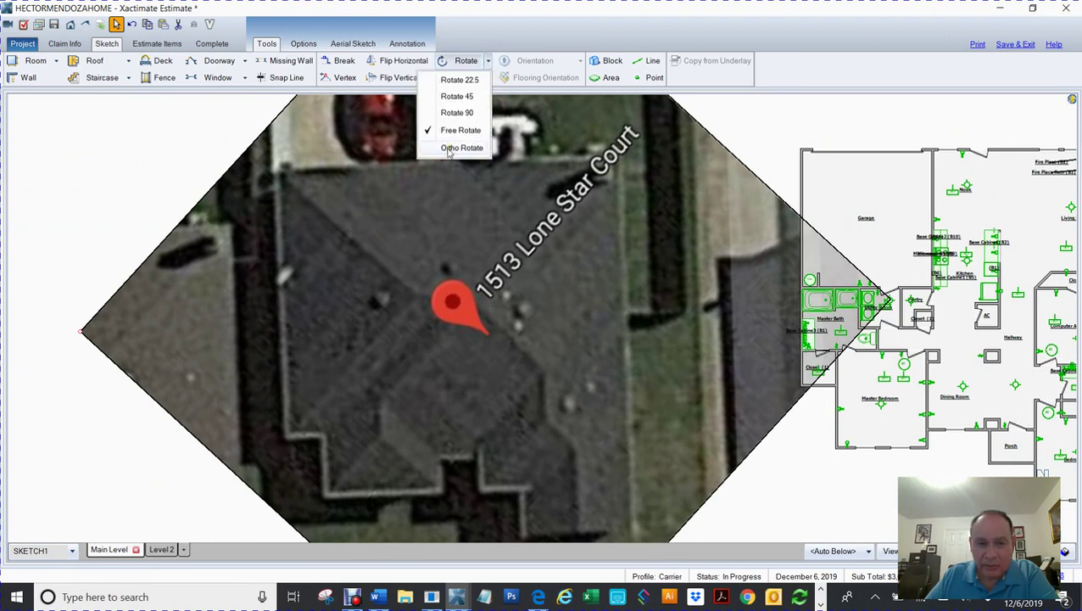
{"action": "left_click", "coordinate": [458, 147]}
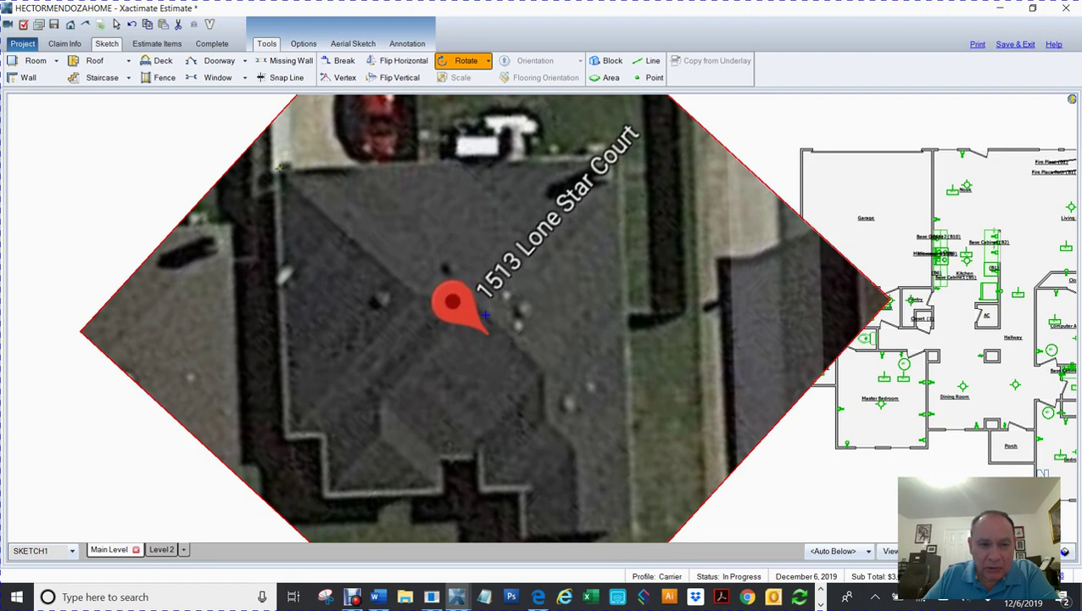
Step: Rotate the underlay about a pivot so the top roof edge runs level, then cancel Snap Line
{"action": "left_click", "coordinate": [278, 168]}
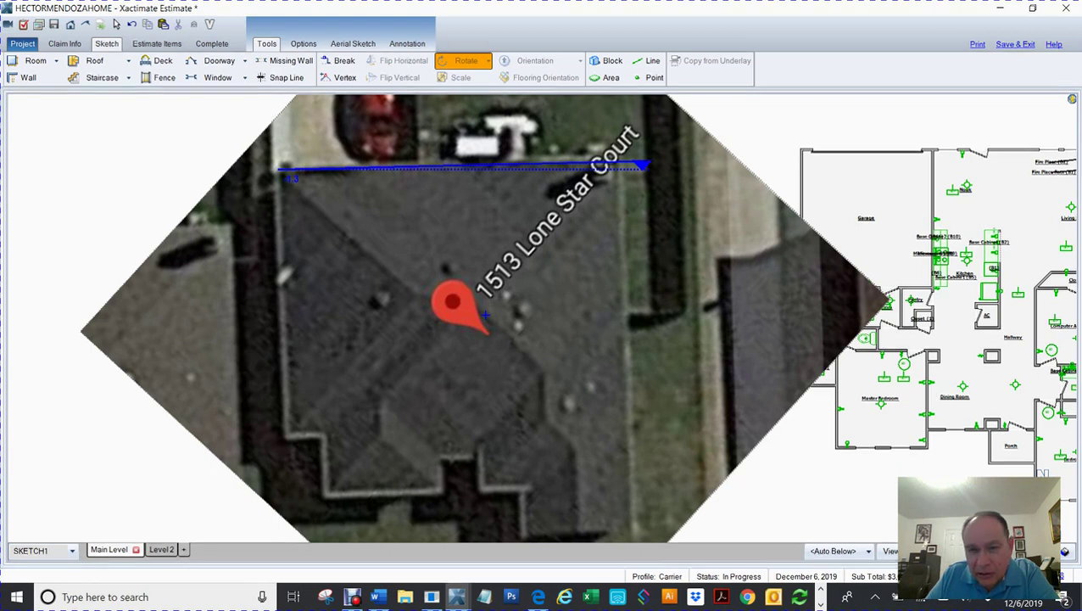
{"action": "left_click", "coordinate": [644, 165]}
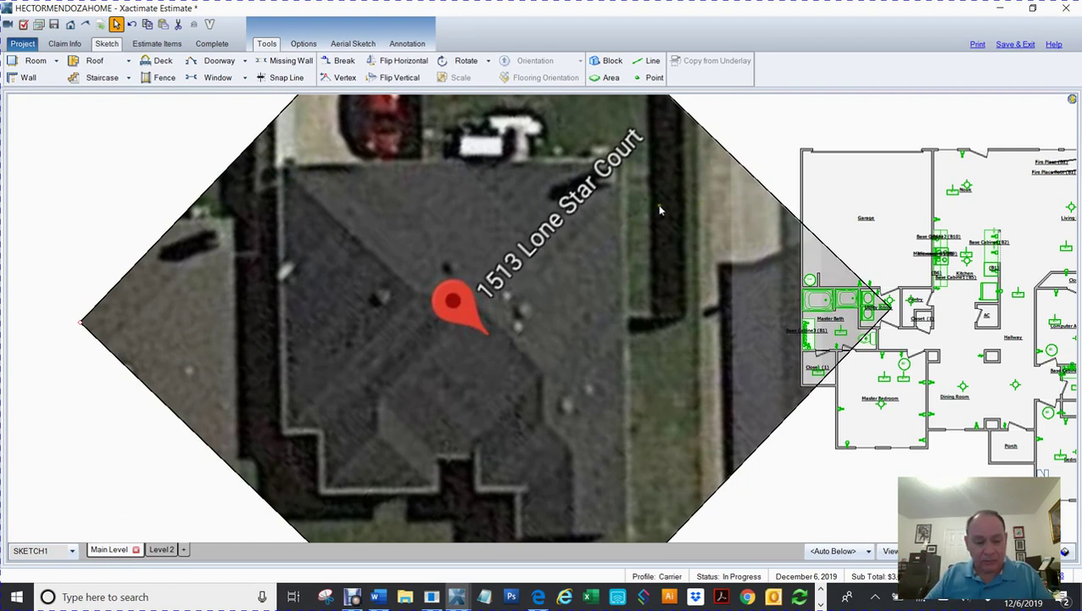
{"action": "left_click", "coordinate": [280, 77]}
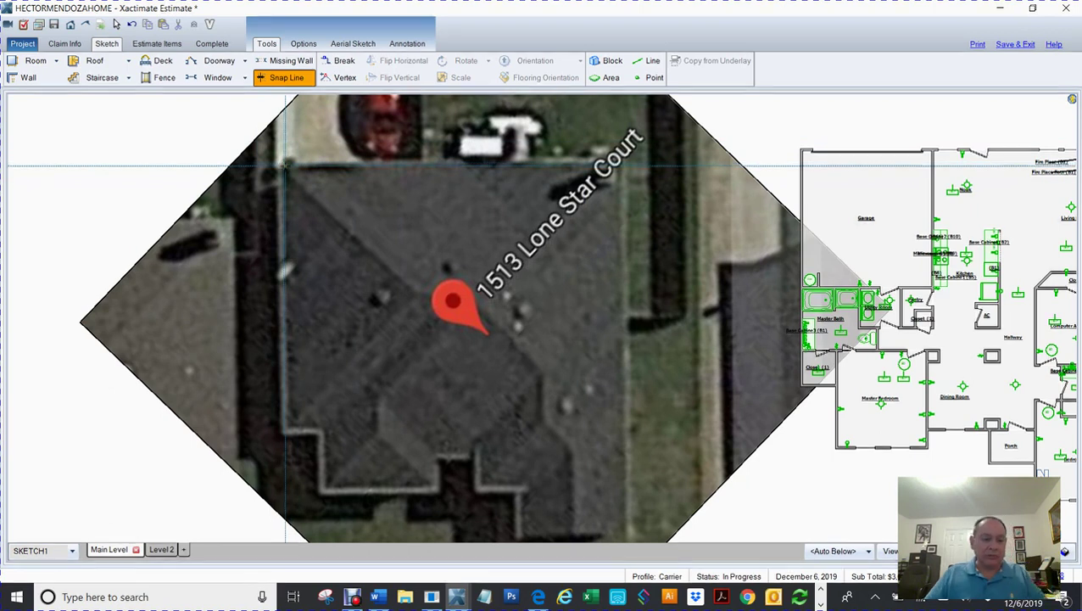
{"action": "key", "text": "Escape"}
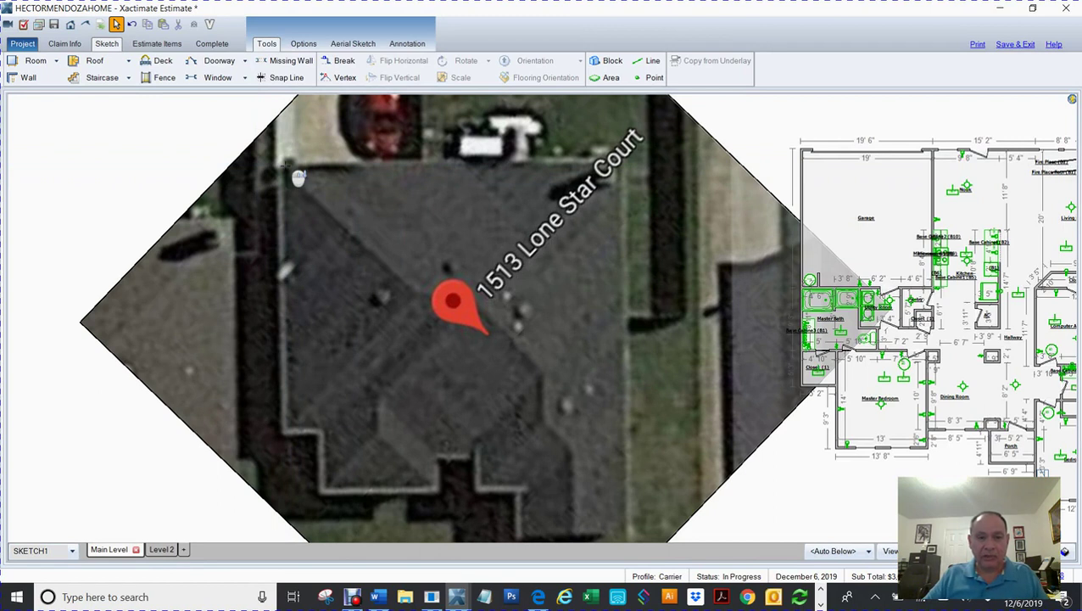
Step: Enlarge the aerial underlay by its corner handle and place a small hip roof below it
{"action": "scroll", "coordinate": [296, 172], "scroll_direction": "down", "scroll_amount": 3}
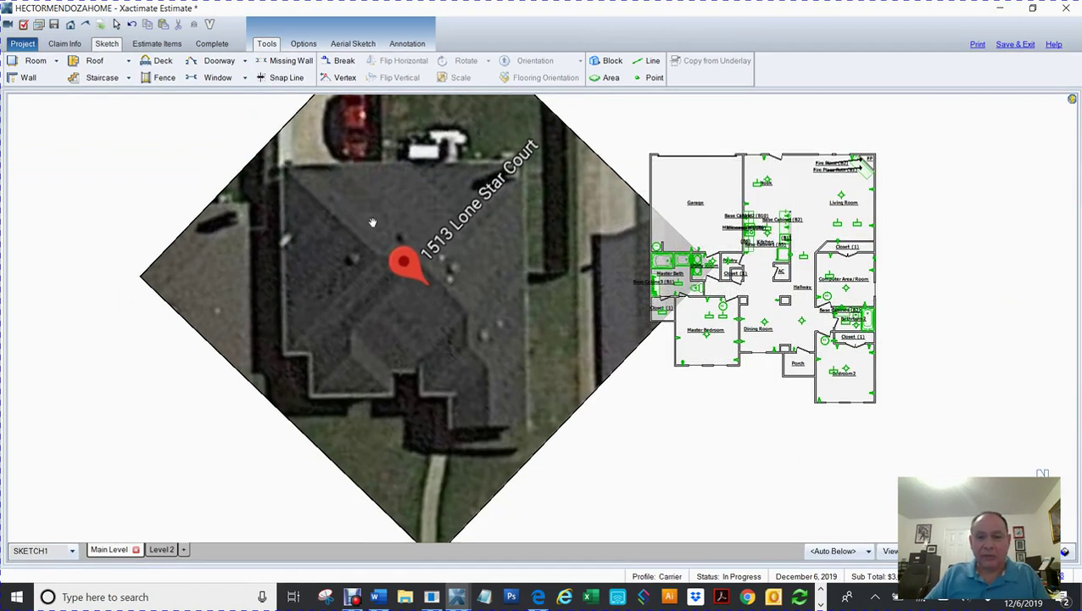
{"action": "scroll", "coordinate": [371, 221], "scroll_direction": "down", "scroll_amount": 2}
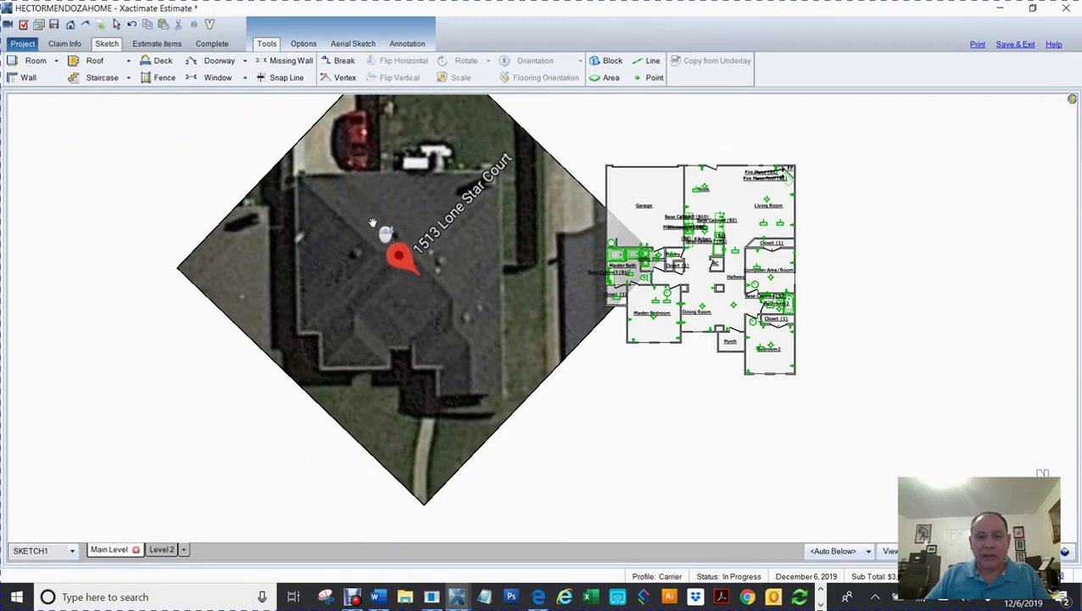
{"action": "left_click", "coordinate": [259, 268]}
{"action": "left_click_drag", "start_coordinate": [180, 268], "coordinate": [101, 252]}
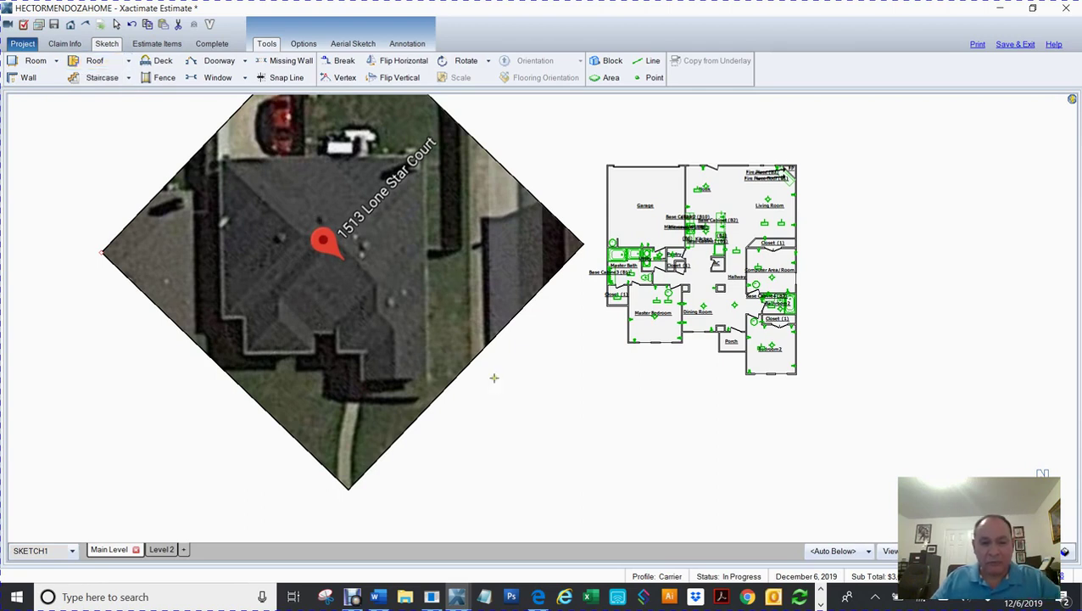
{"action": "key", "text": "f"}
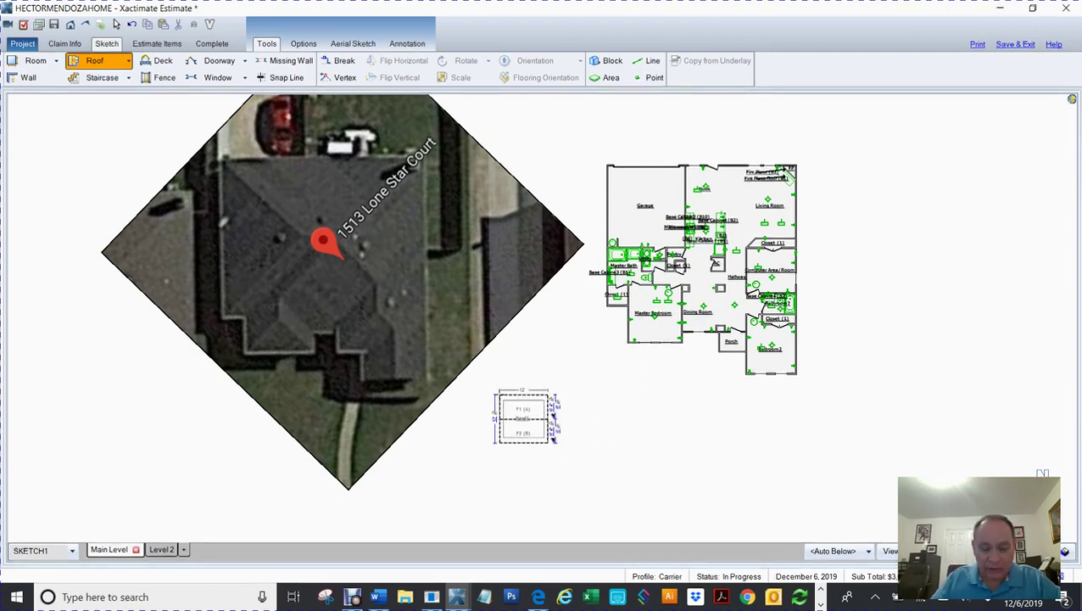
{"action": "left_click", "coordinate": [526, 418]}
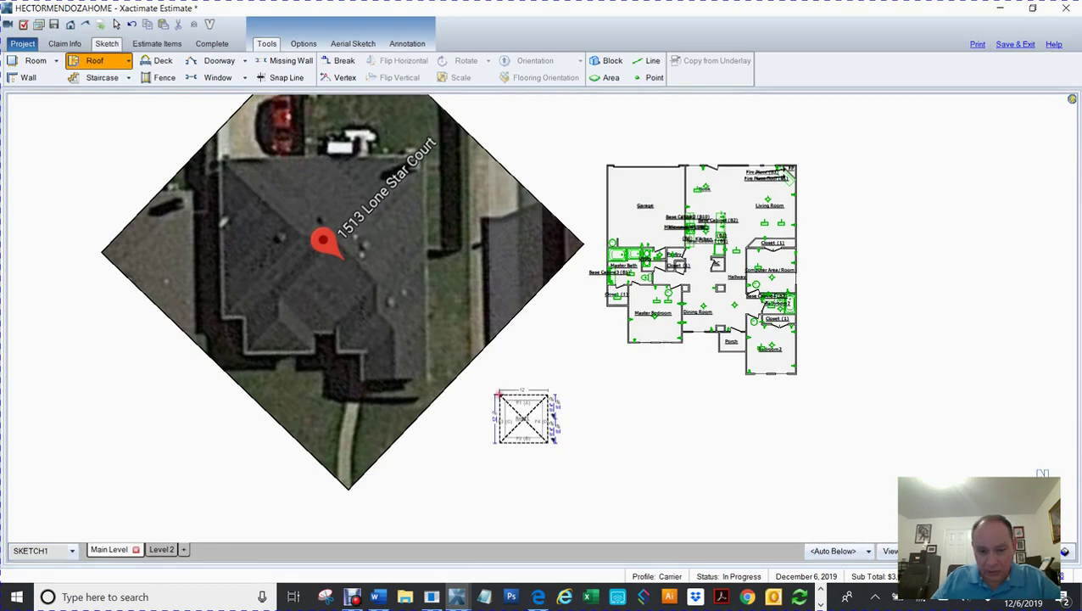
Step: Set the new hip roof's slope to 5/12 on all sides and drag it onto the house image
{"action": "key", "text": "Escape"}
{"action": "mouse_move", "coordinate": [560, 389]}
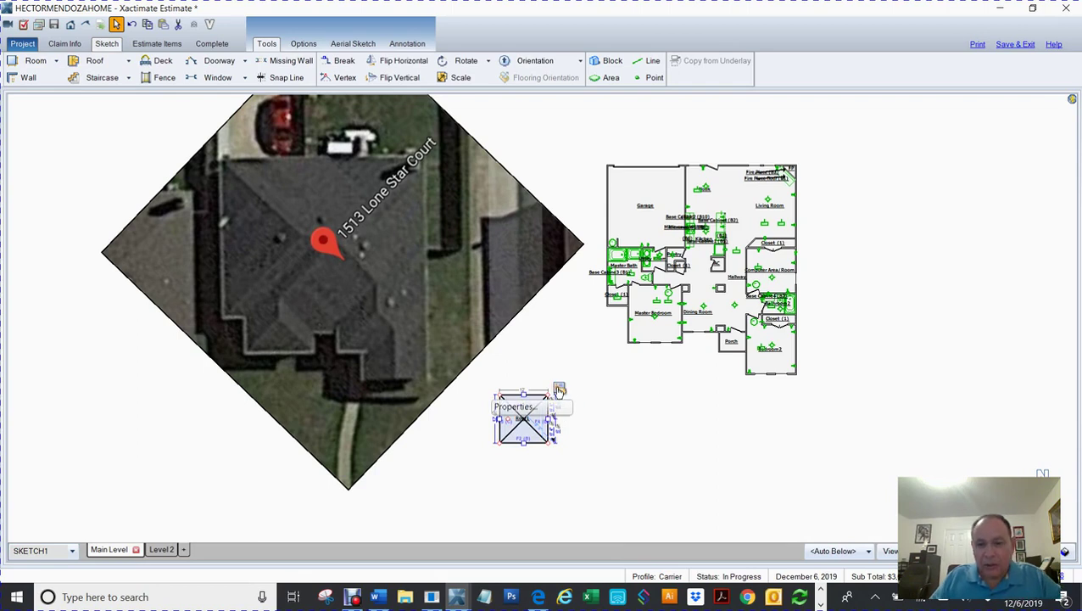
{"action": "left_click", "coordinate": [559, 390]}
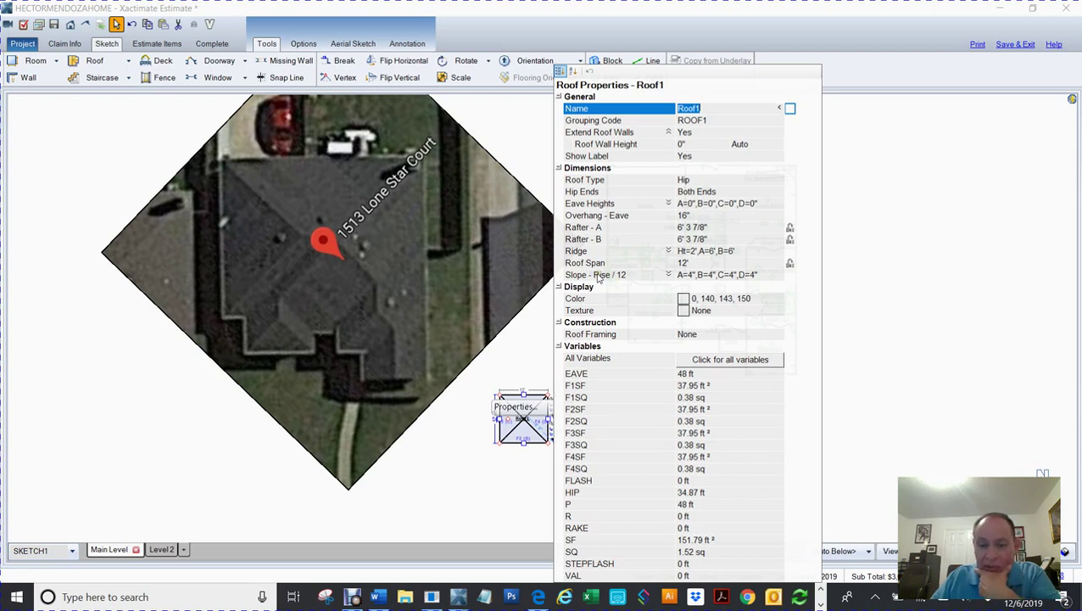
{"action": "left_click", "coordinate": [597, 276]}
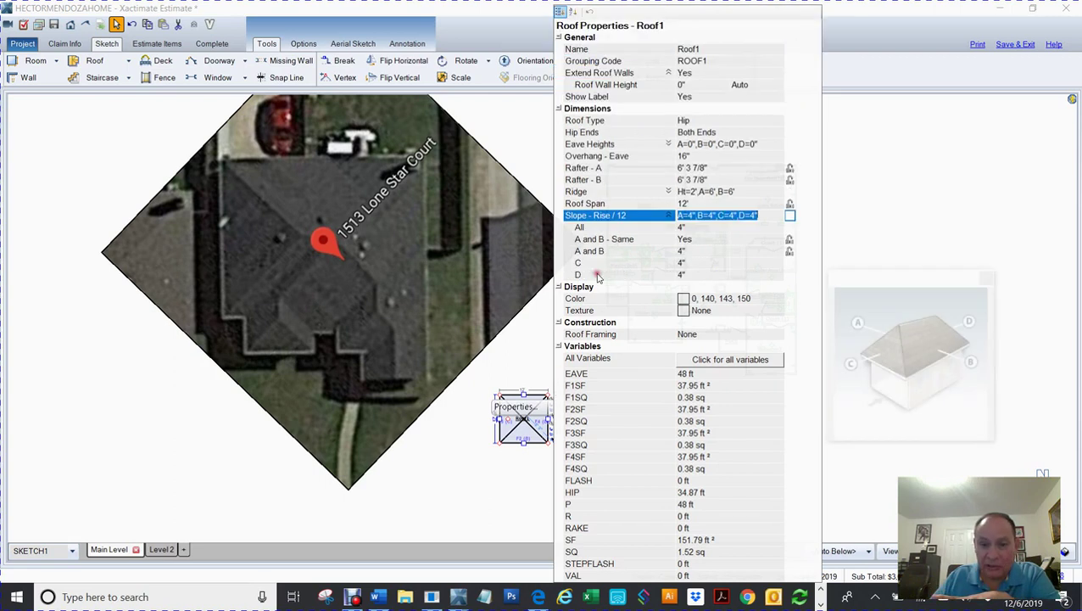
{"action": "left_click", "coordinate": [686, 228]}
{"action": "type", "text": "2"}
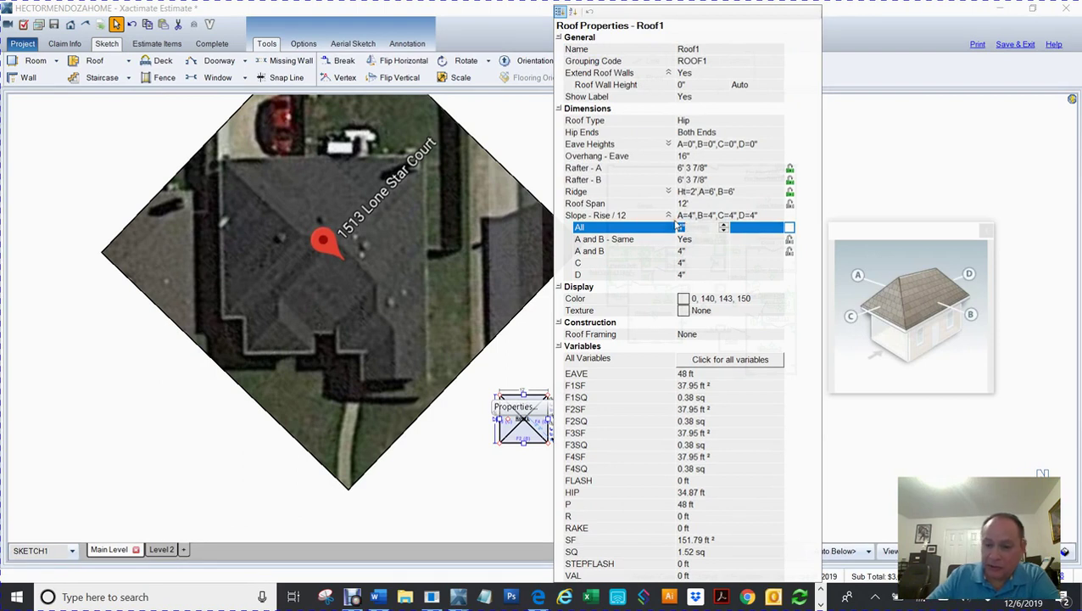
{"action": "key", "text": "Return"}
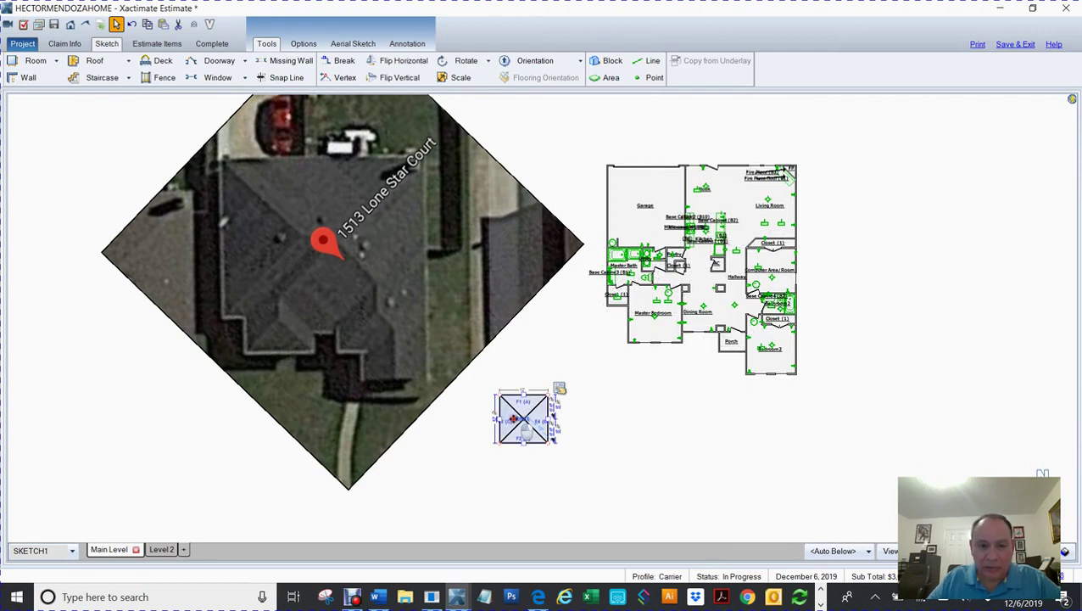
{"action": "left_click_drag", "start_coordinate": [506, 419], "coordinate": [404, 195]}
Step: Center the house in view, drag the hip roof to the house's top right, and widen it leftward
{"action": "scroll", "coordinate": [435, 358], "scroll_direction": "up", "scroll_amount": 2}
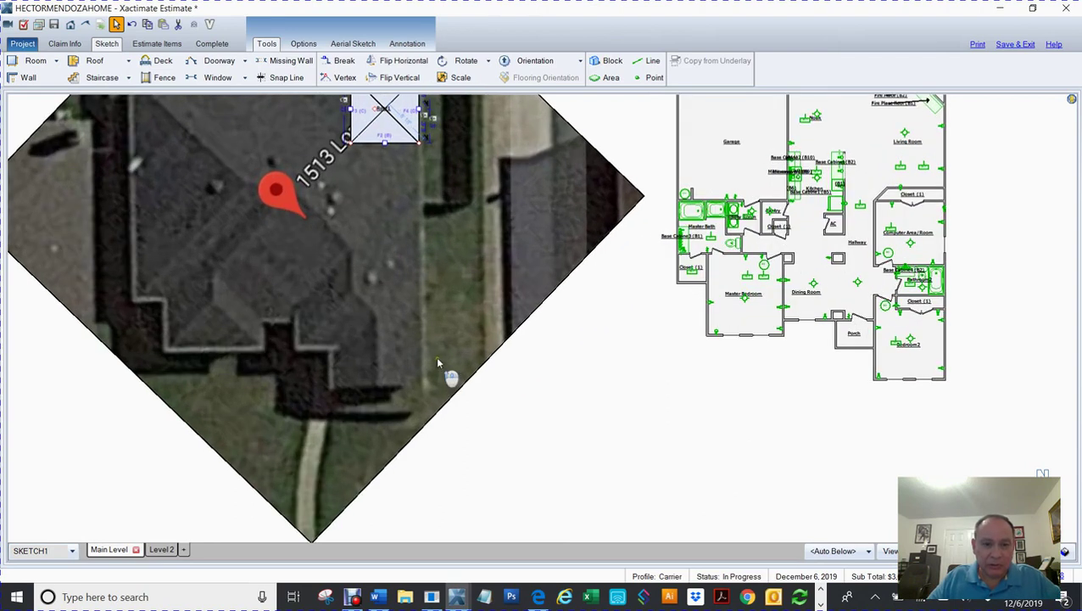
{"action": "mouse_move", "coordinate": [455, 320]}
{"action": "left_mouse_down"}
{"action": "mouse_move", "coordinate": [635, 369]}
{"action": "mouse_move", "coordinate": [632, 403]}
{"action": "left_mouse_up"}
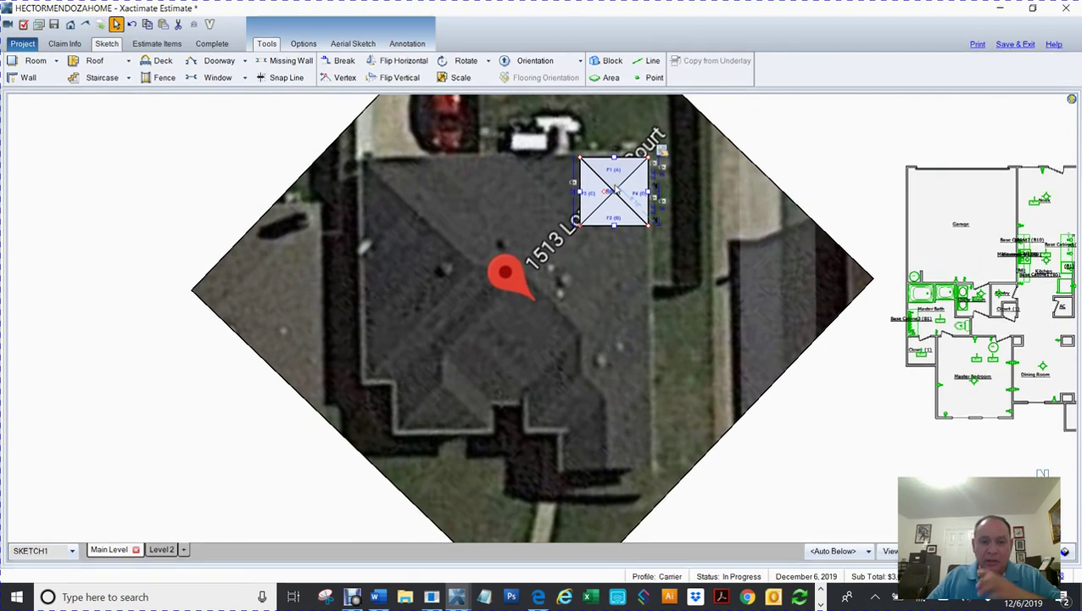
{"action": "left_click_drag", "start_coordinate": [608, 195], "coordinate": [219, 257]}
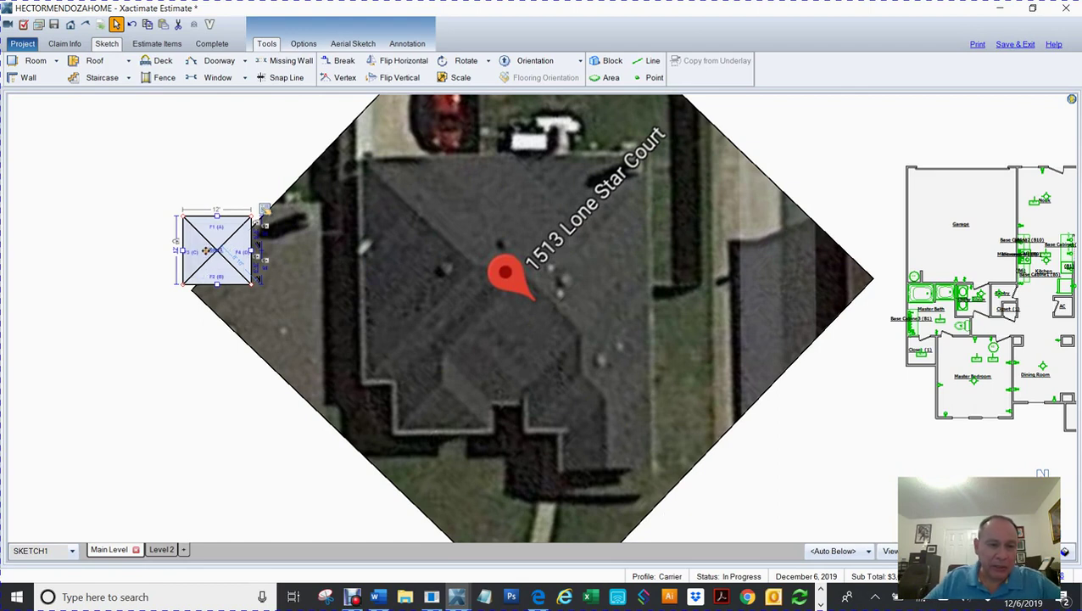
{"action": "left_click_drag", "start_coordinate": [208, 251], "coordinate": [615, 201]}
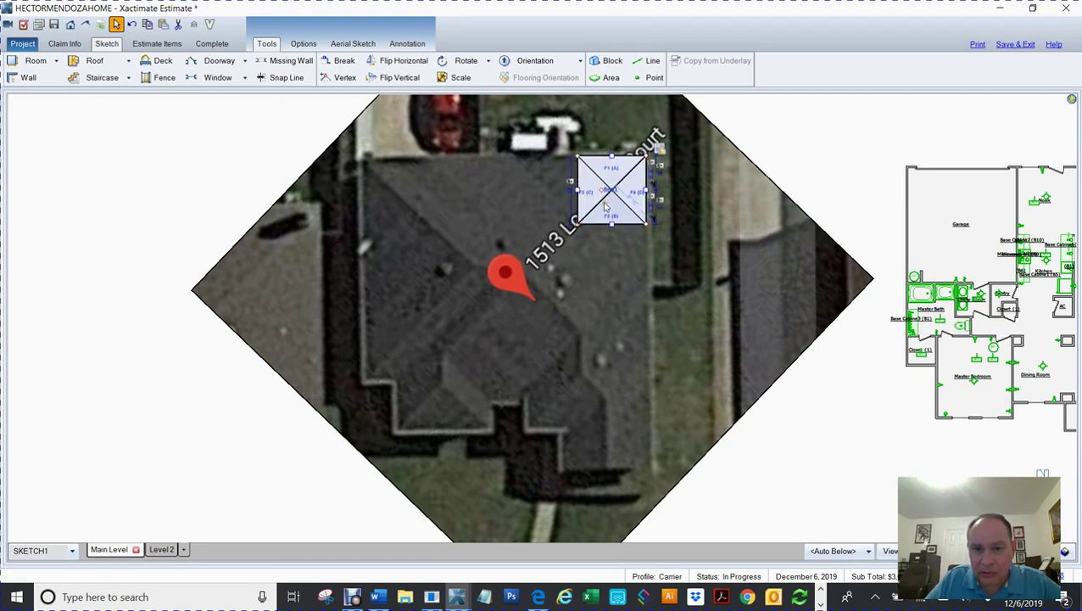
{"action": "left_click_drag", "start_coordinate": [578, 222], "coordinate": [402, 217]}
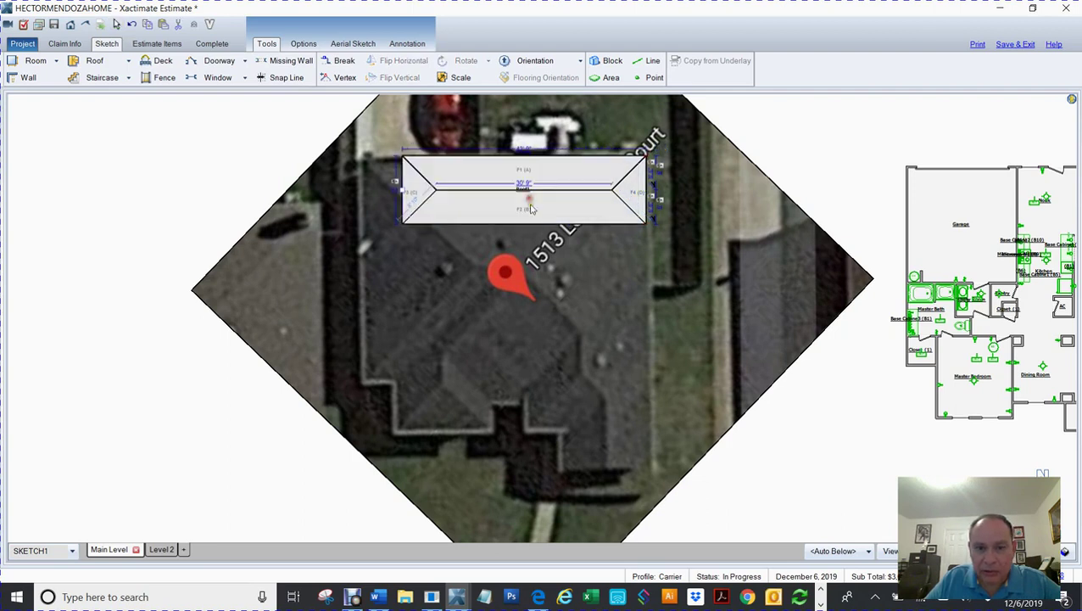
Step: Extend the hip roof's bottom and left edges out to the house's outline
{"action": "left_click_drag", "start_coordinate": [524, 222], "coordinate": [554, 402]}
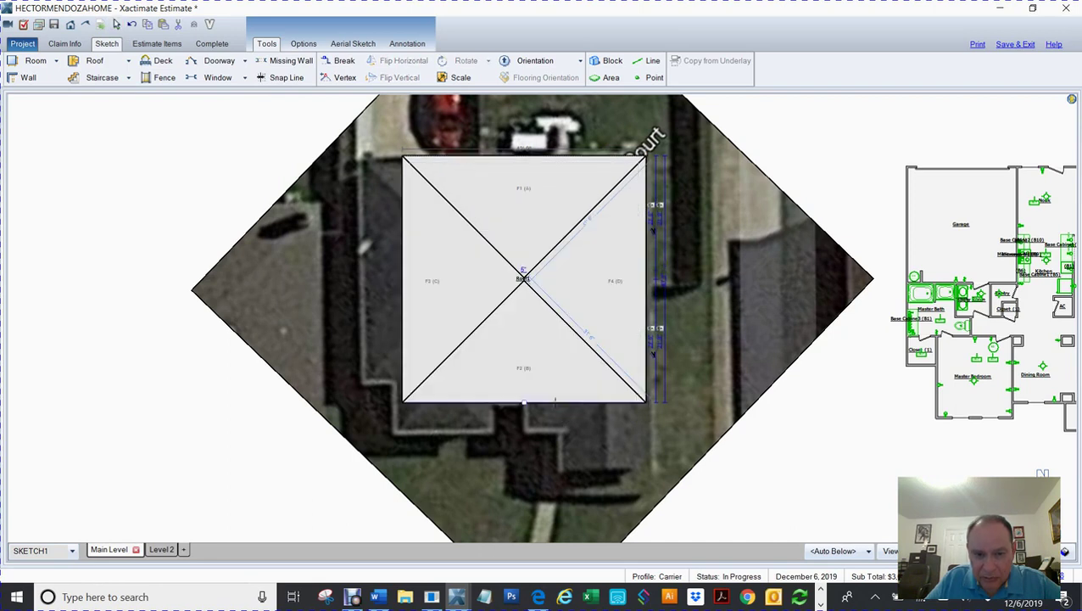
{"action": "left_click", "coordinate": [462, 278]}
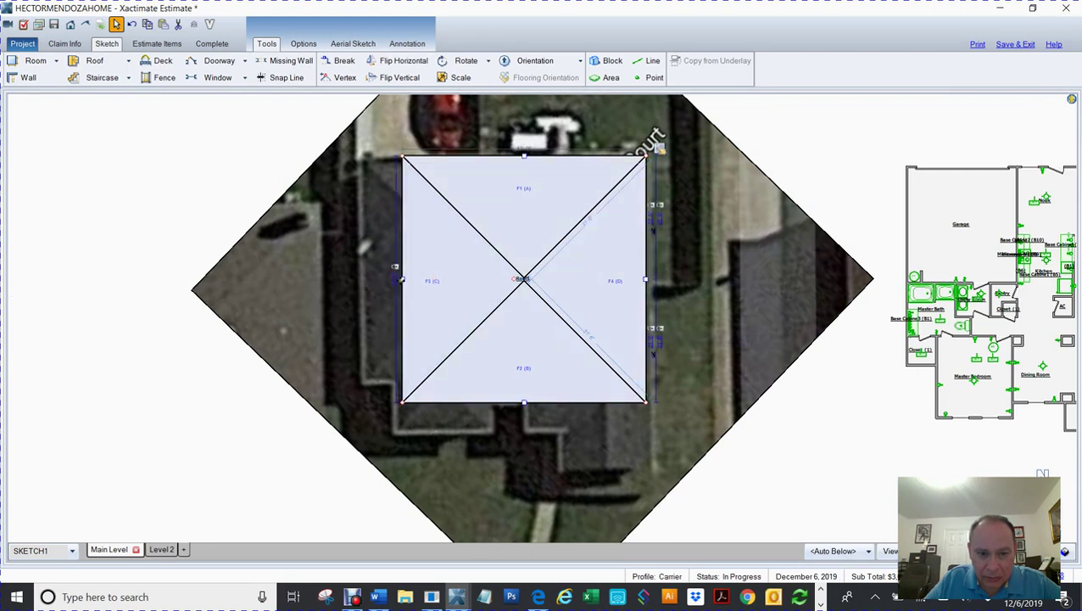
{"action": "left_click", "coordinate": [408, 290]}
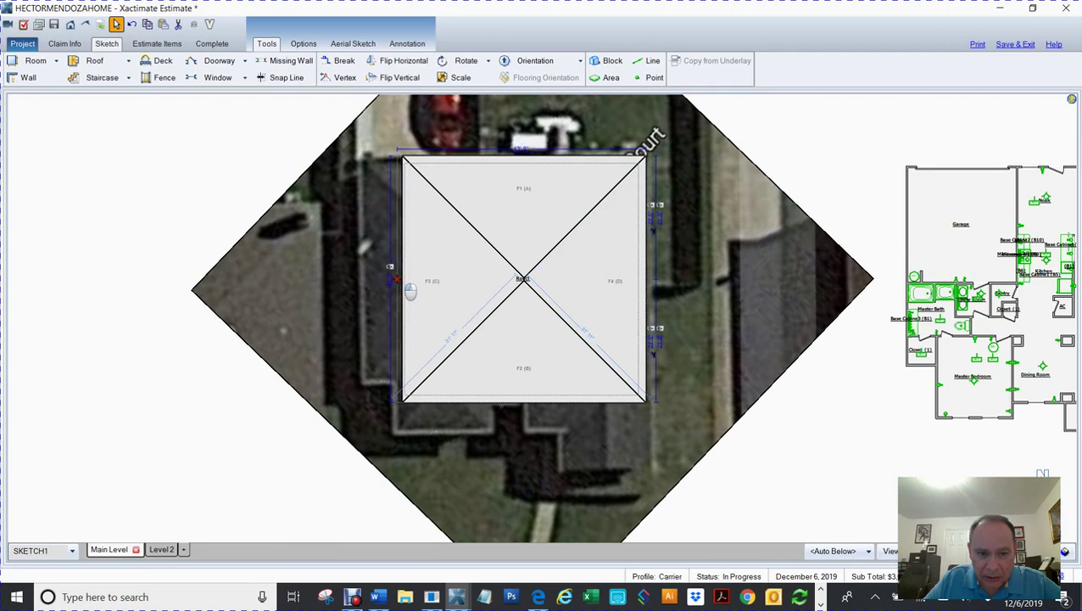
{"action": "left_click_drag", "start_coordinate": [410, 290], "coordinate": [403, 291]}
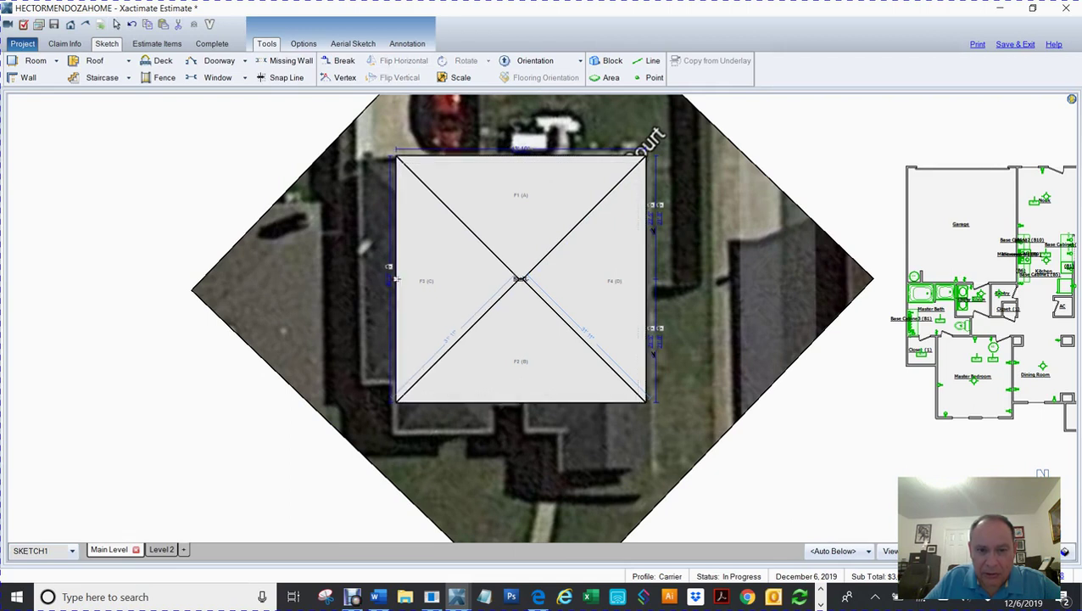
{"action": "key", "text": "Escape"}
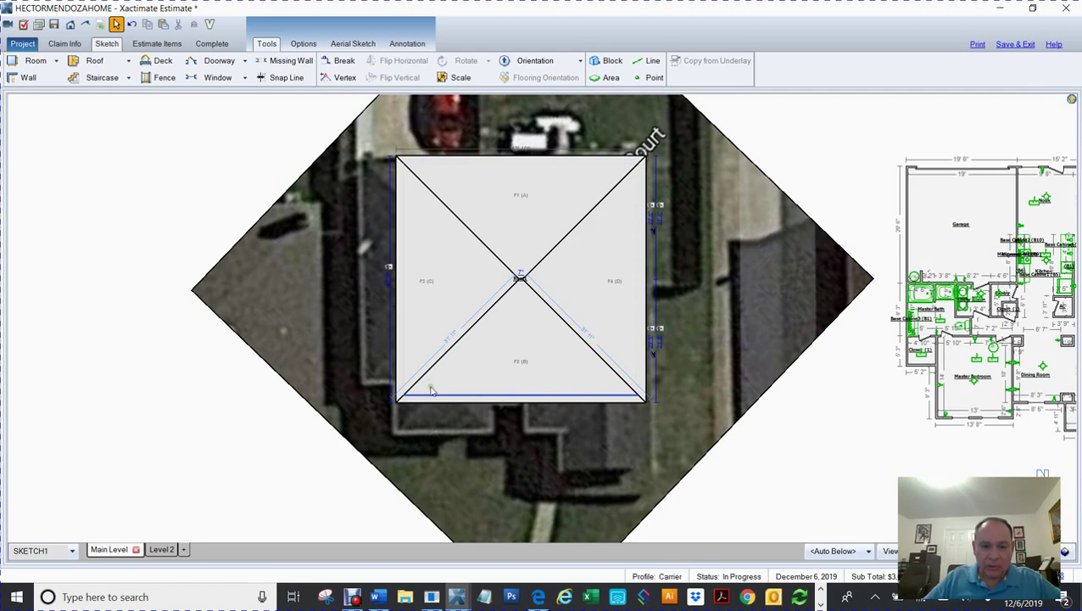
{"action": "key", "text": "b"}
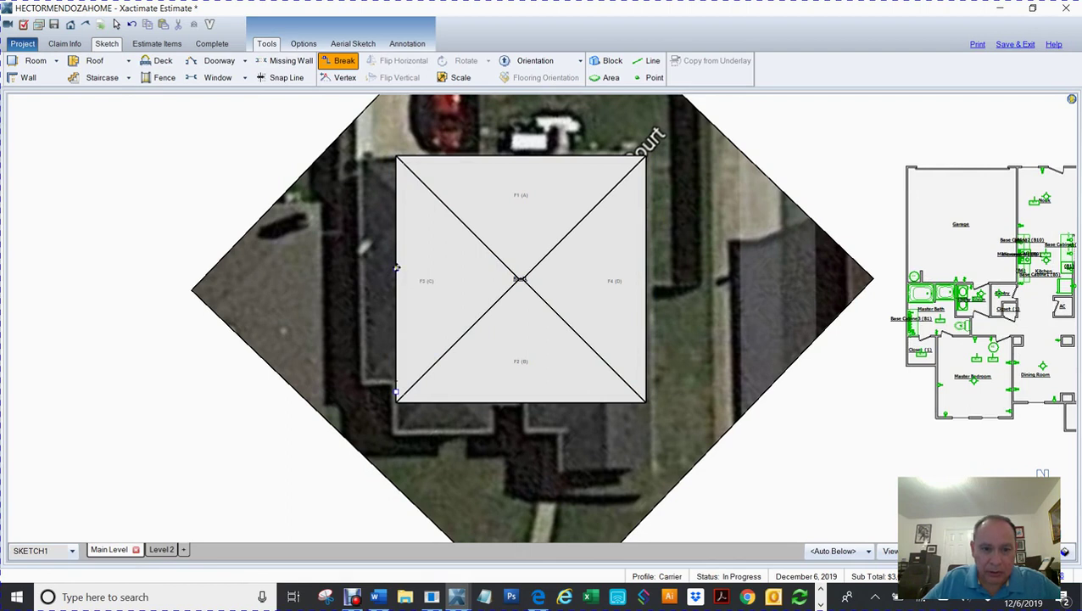
Step: Break the roof's left and bottom edges and pull out new wing sections
{"action": "left_click", "coordinate": [372, 287]}
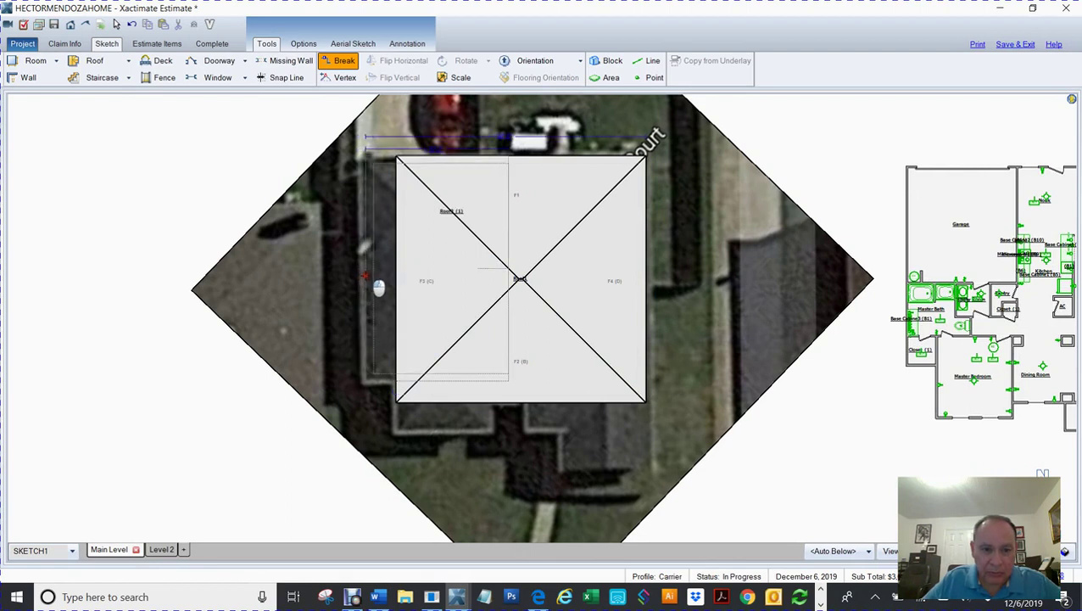
{"action": "left_click", "coordinate": [379, 288]}
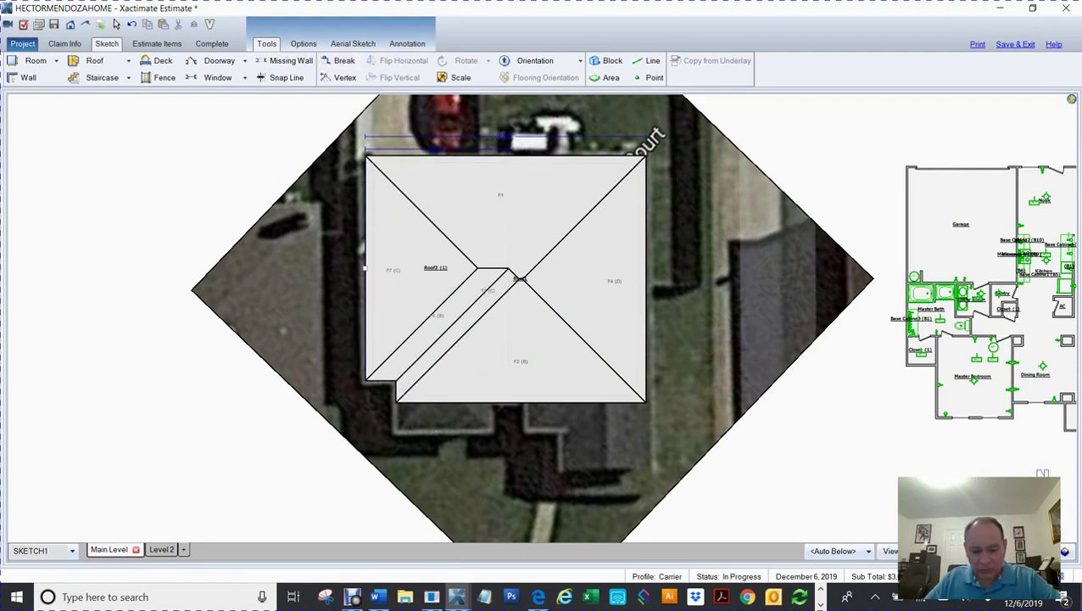
{"action": "key", "text": "b"}
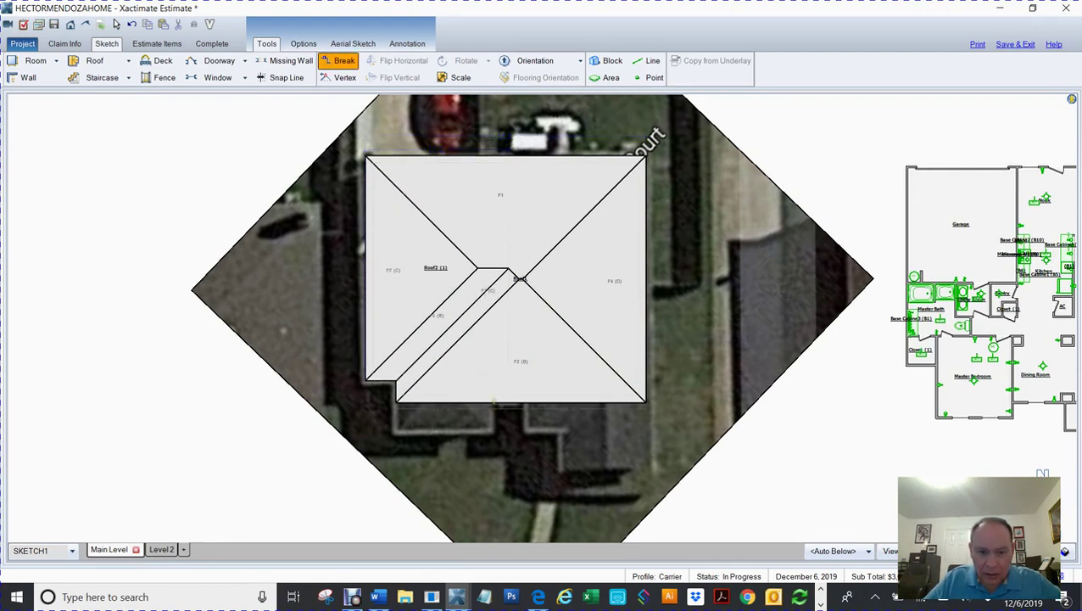
{"action": "left_click", "coordinate": [444, 404]}
{"action": "left_click_drag", "start_coordinate": [444, 406], "coordinate": [458, 445]}
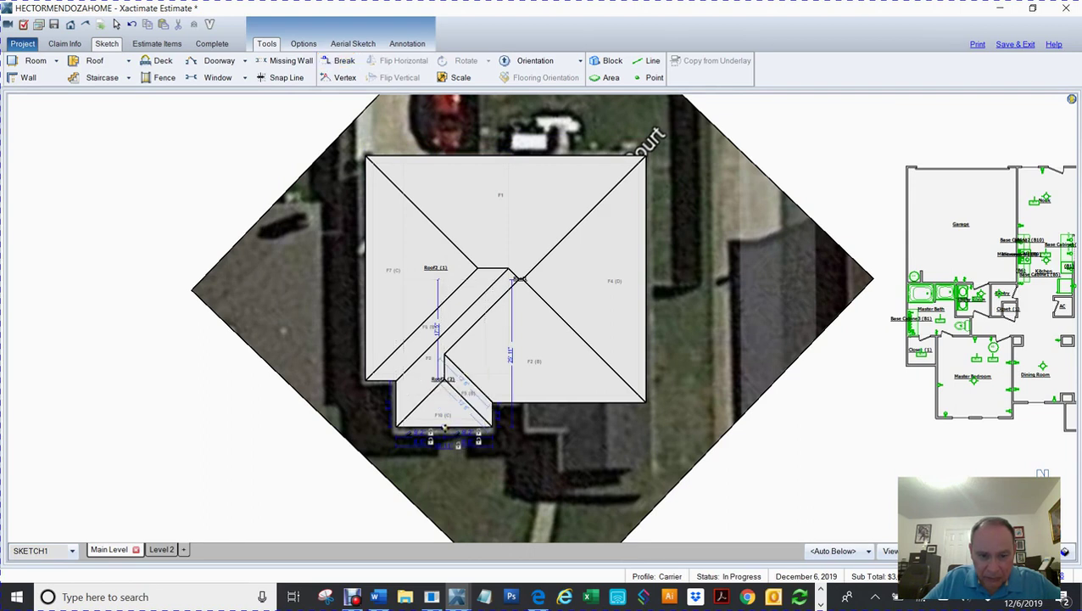
{"action": "left_click", "coordinate": [458, 439]}
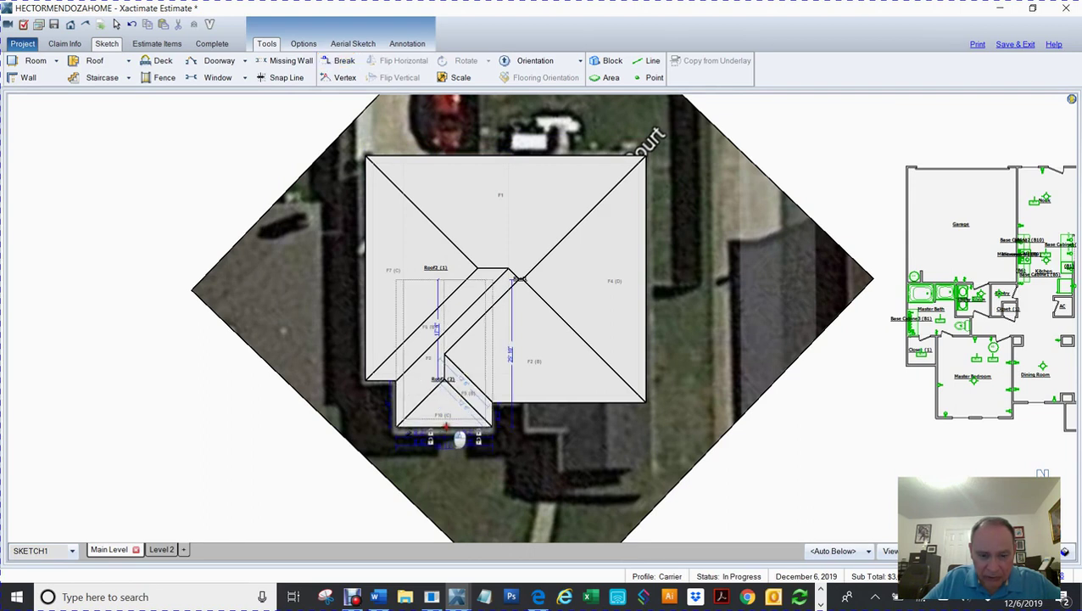
Step: Split the main roof's bottom edge and pull down the Roof4 and Roof5 sections at the lower right
{"action": "left_click", "coordinate": [524, 424]}
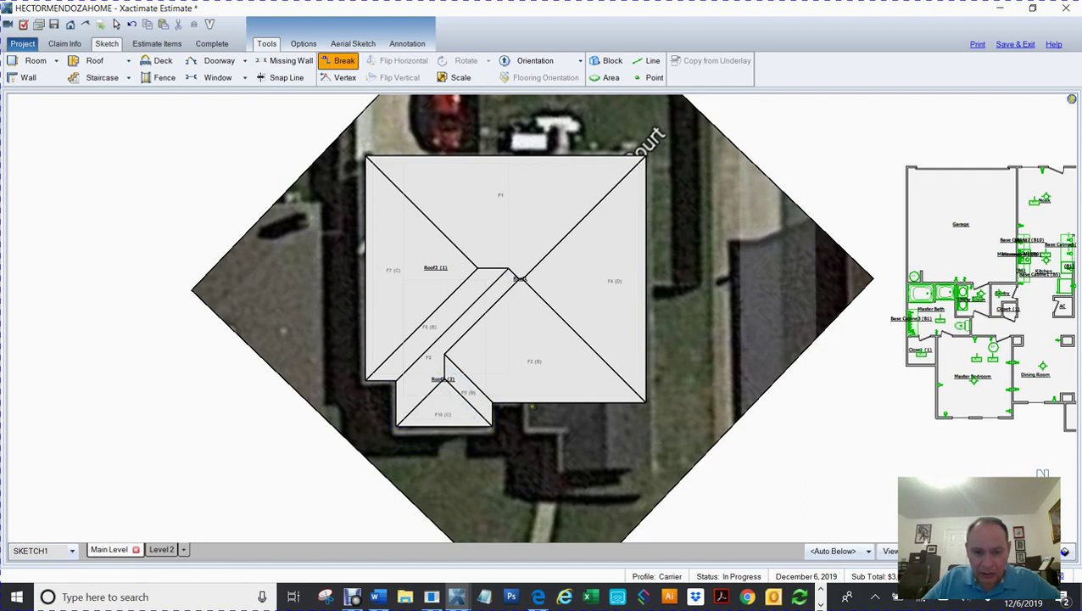
{"action": "left_click", "coordinate": [527, 403]}
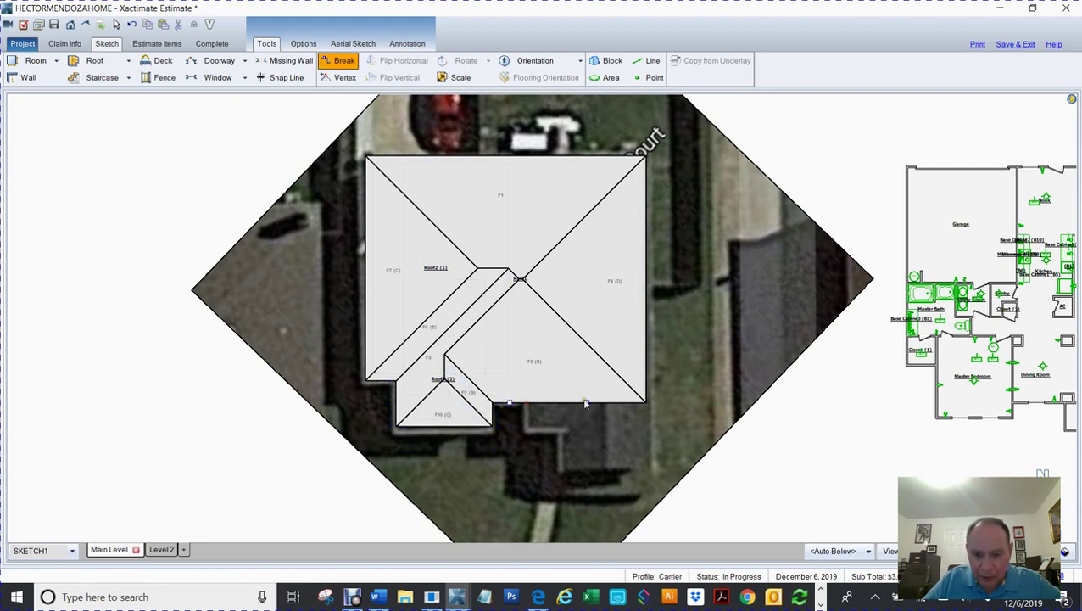
{"action": "left_click_drag", "start_coordinate": [586, 402], "coordinate": [586, 431]}
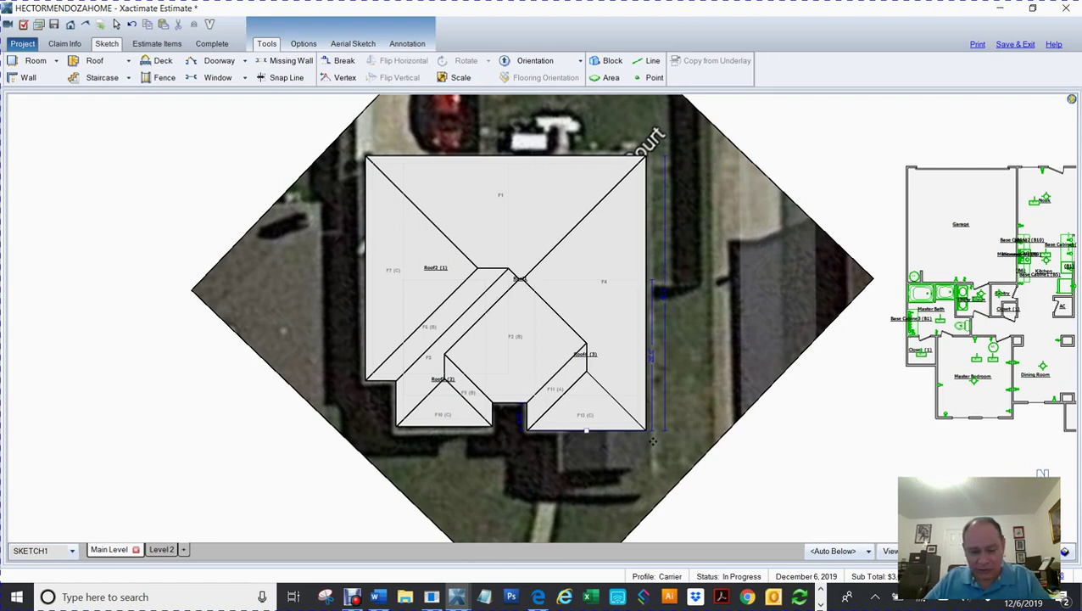
{"action": "key", "text": "b"}
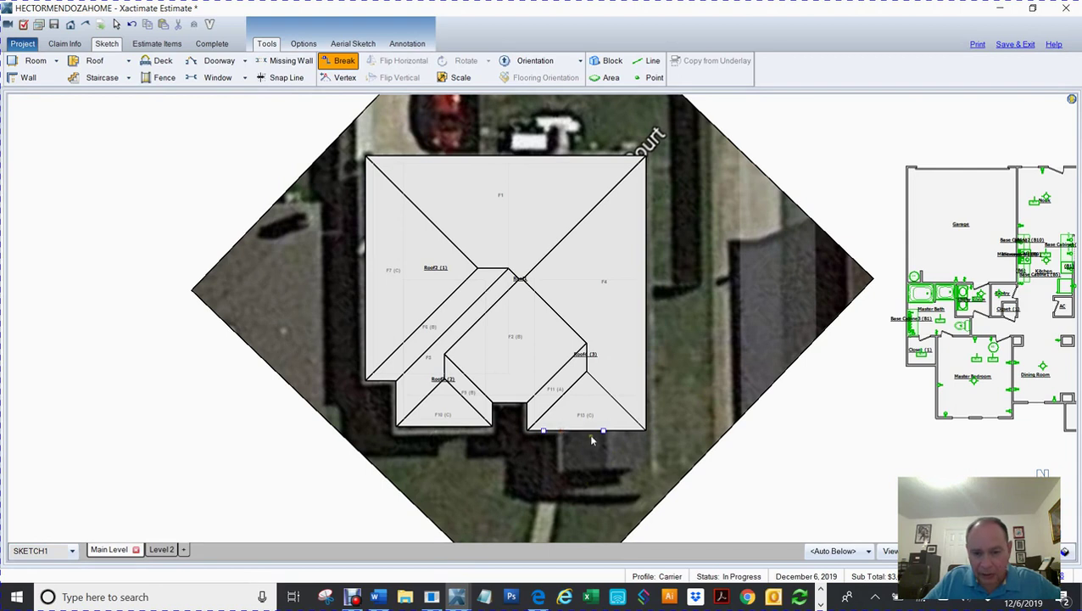
{"action": "left_click_drag", "start_coordinate": [602, 430], "coordinate": [603, 468]}
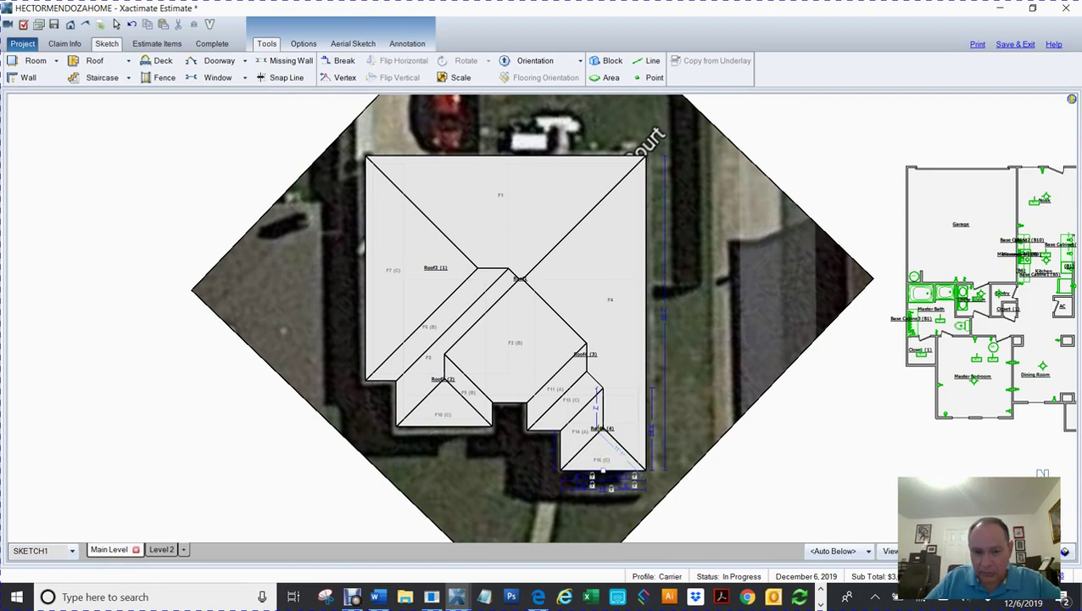
{"action": "left_click", "coordinate": [598, 429]}
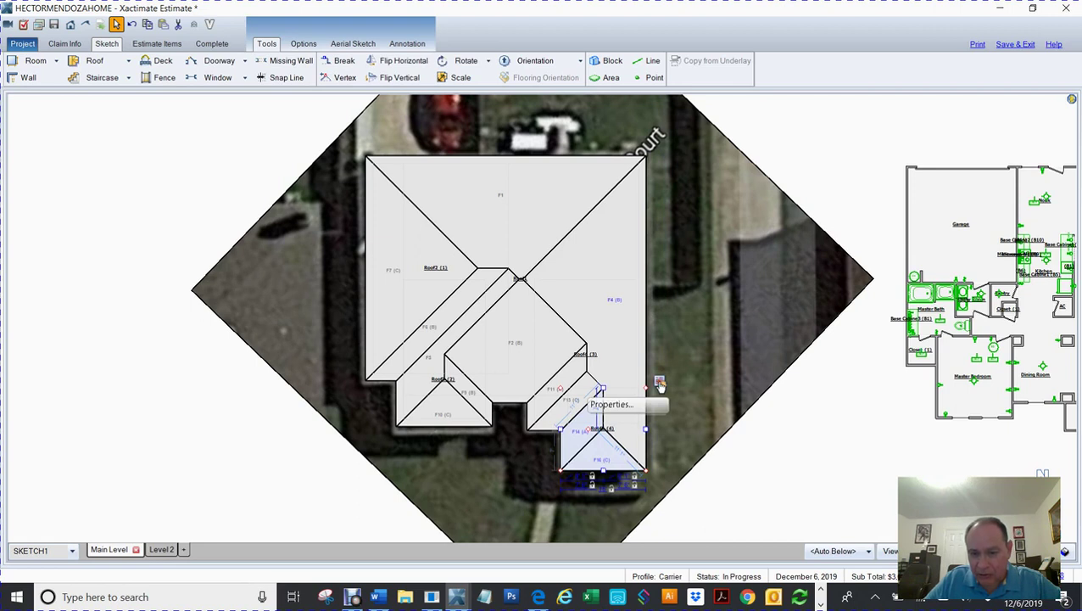
Step: Switch Roof5's Roof Type from Hip to Gable in its properties
{"action": "left_click", "coordinate": [660, 384]}
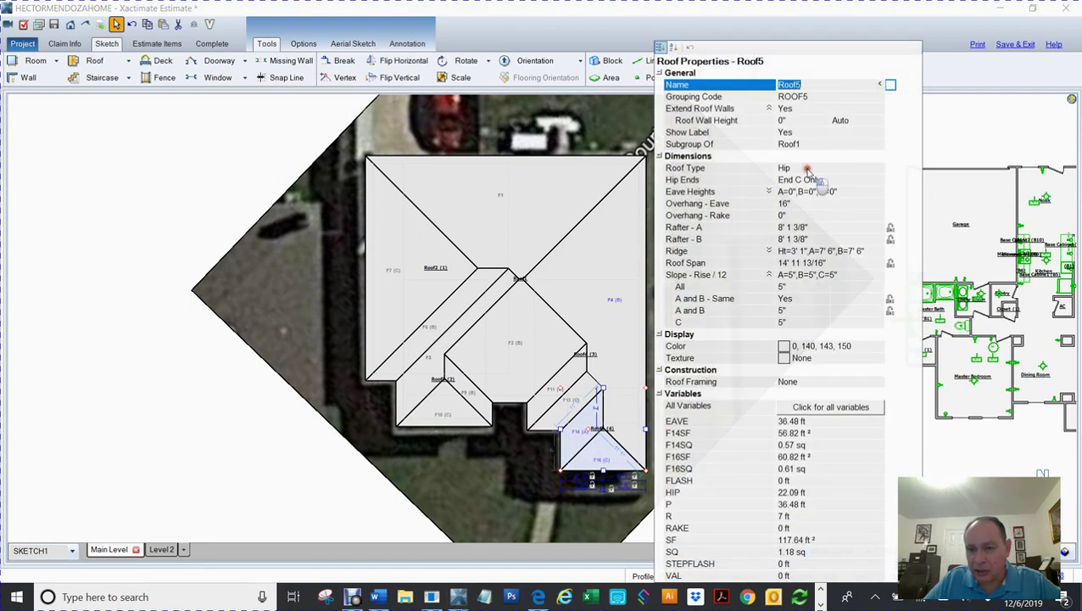
{"action": "left_click", "coordinate": [808, 168]}
{"action": "key", "text": "Down"}
{"action": "key", "text": "Down"}
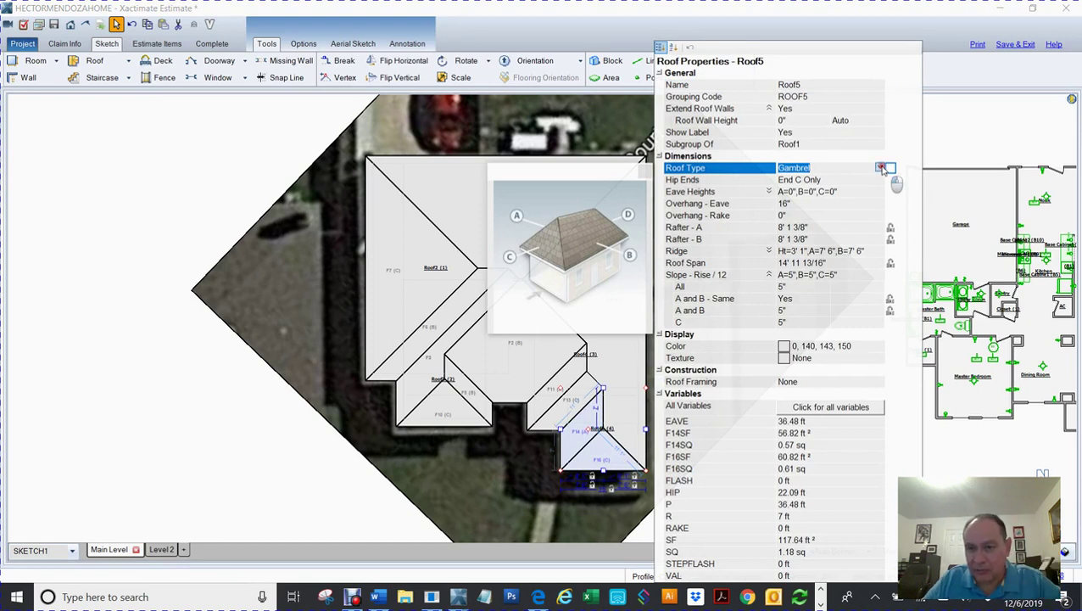
{"action": "left_click", "coordinate": [882, 168]}
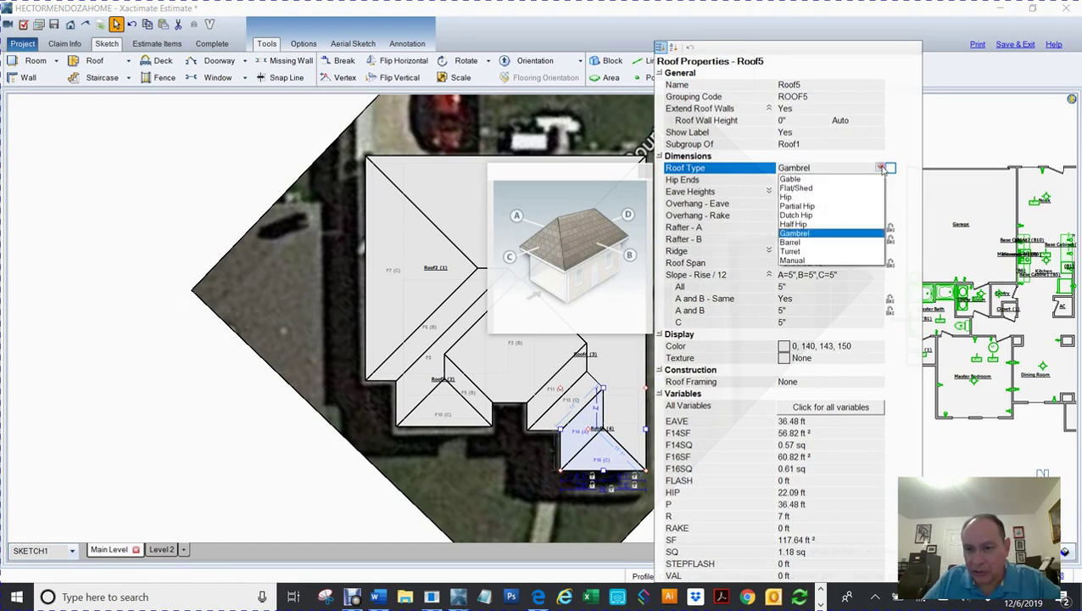
{"action": "left_click", "coordinate": [806, 180]}
{"action": "left_click", "coordinate": [140, 231]}
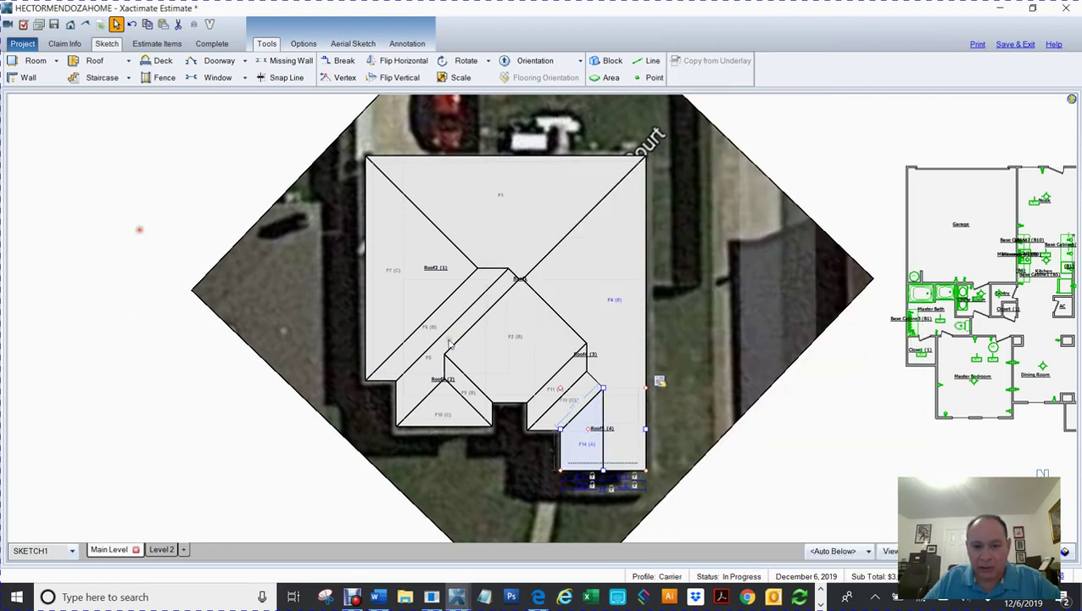
{"action": "left_click", "coordinate": [449, 343]}
{"action": "scroll", "coordinate": [789, 359], "scroll_direction": "down", "scroll_amount": 2}
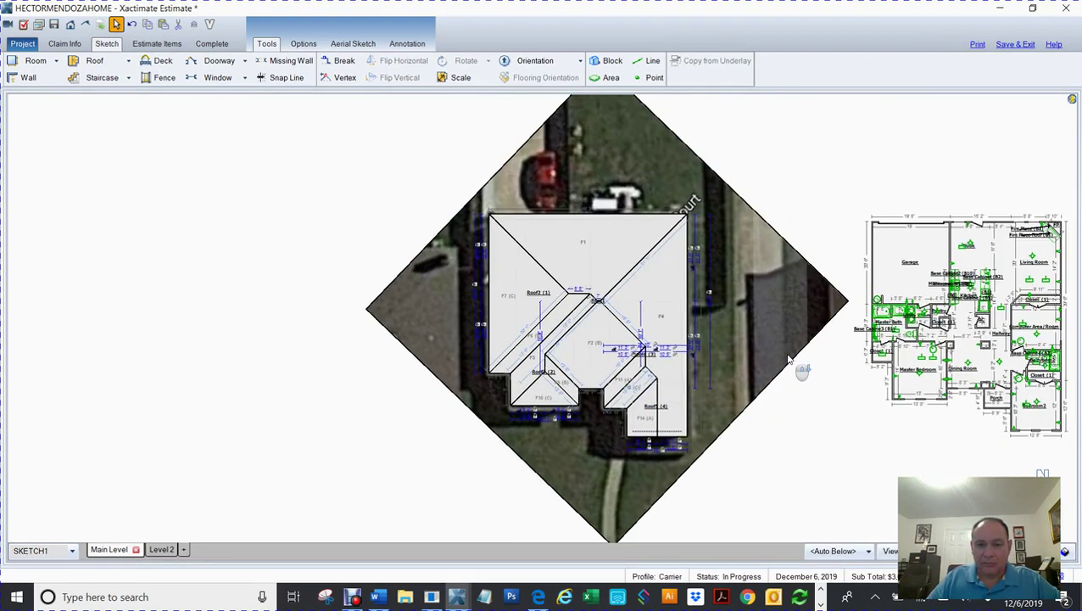
{"action": "left_click", "coordinate": [771, 322]}
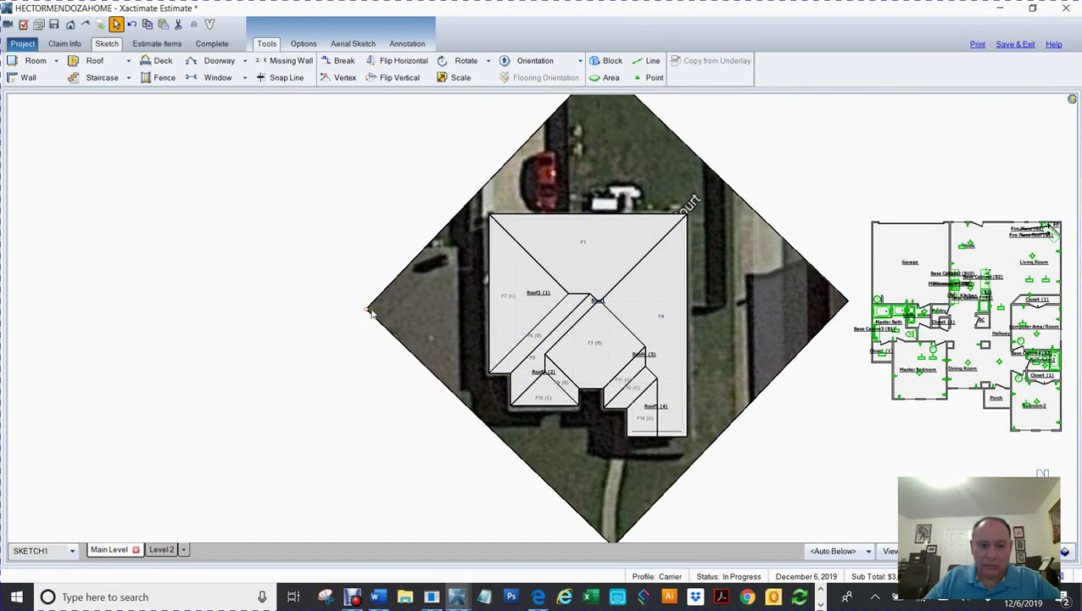
Step: Drag the aerial photo away from the roof and move the roof sketch right toward the floor plan
{"action": "mouse_move", "coordinate": [356, 308]}
{"action": "left_mouse_down"}
{"action": "mouse_move", "coordinate": [212, 307]}
{"action": "mouse_move", "coordinate": [33, 274]}
{"action": "mouse_move", "coordinate": [13, 307]}
{"action": "mouse_move", "coordinate": [21, 315]}
{"action": "mouse_move", "coordinate": [41, 293]}
{"action": "left_mouse_up"}
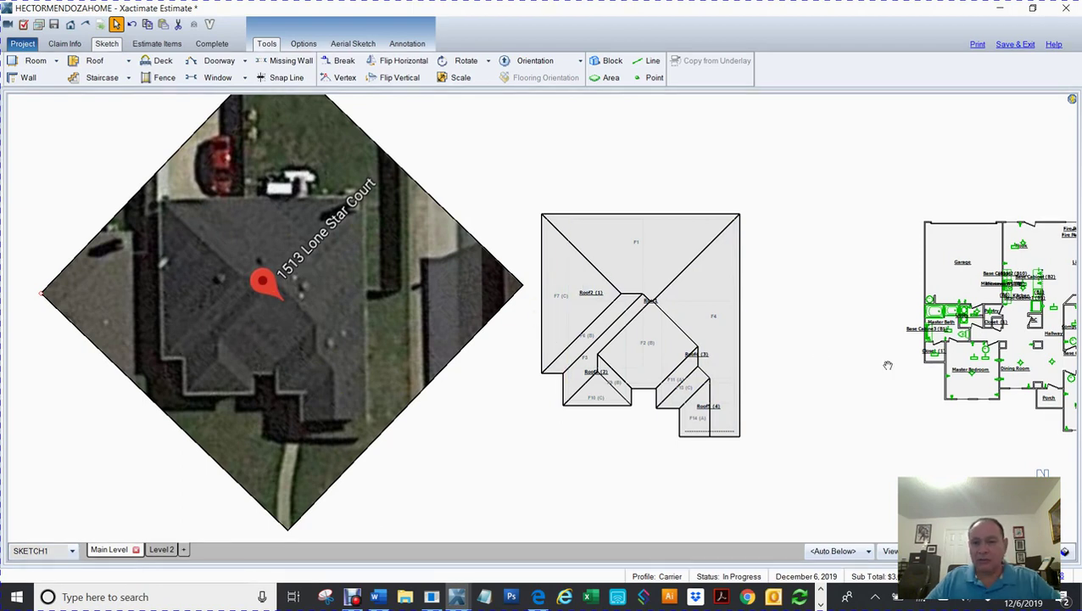
{"action": "mouse_move", "coordinate": [824, 357]}
{"action": "left_mouse_down"}
{"action": "mouse_move", "coordinate": [647, 336]}
{"action": "mouse_move", "coordinate": [601, 349]}
{"action": "left_mouse_up"}
{"action": "left_click_drag", "start_coordinate": [653, 169], "coordinate": [973, 473]}
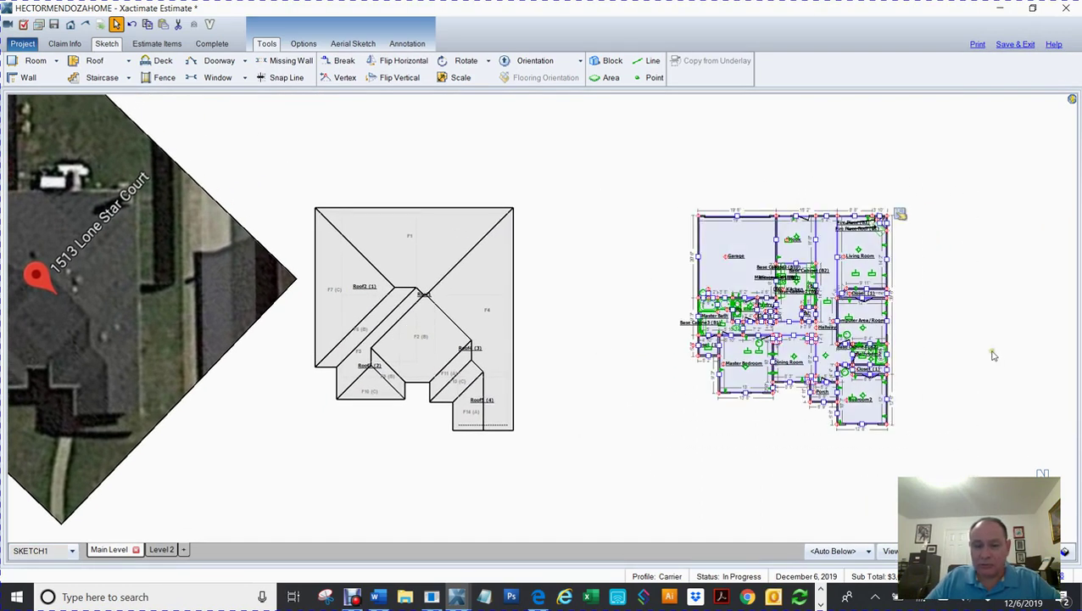
{"action": "left_click", "coordinate": [460, 458]}
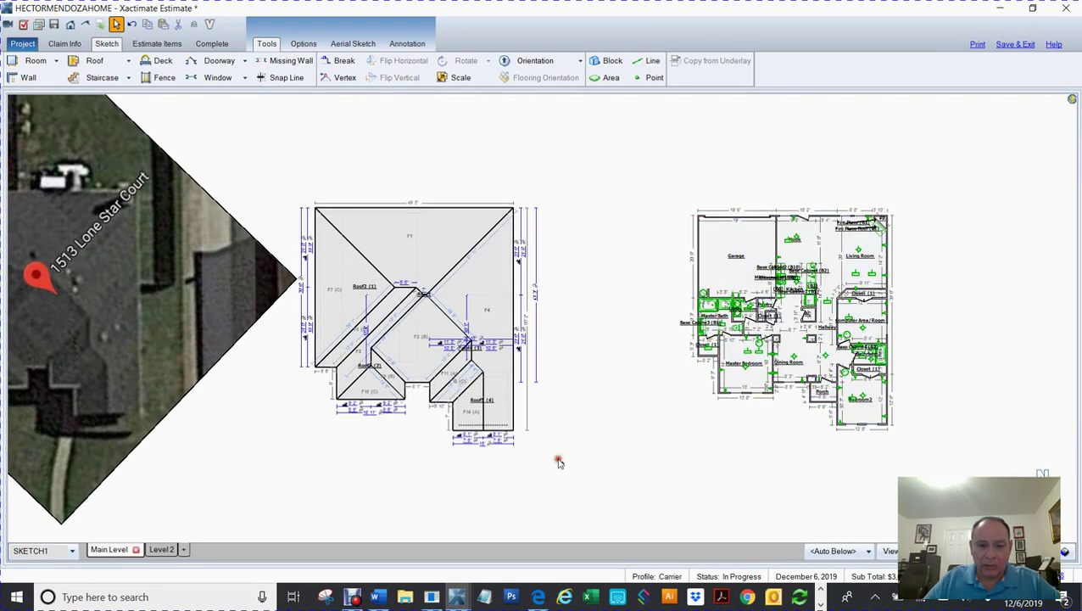
{"action": "mouse_move", "coordinate": [585, 472]}
{"action": "left_mouse_down"}
{"action": "mouse_move", "coordinate": [377, 259]}
{"action": "mouse_move", "coordinate": [265, 168]}
{"action": "left_mouse_up"}
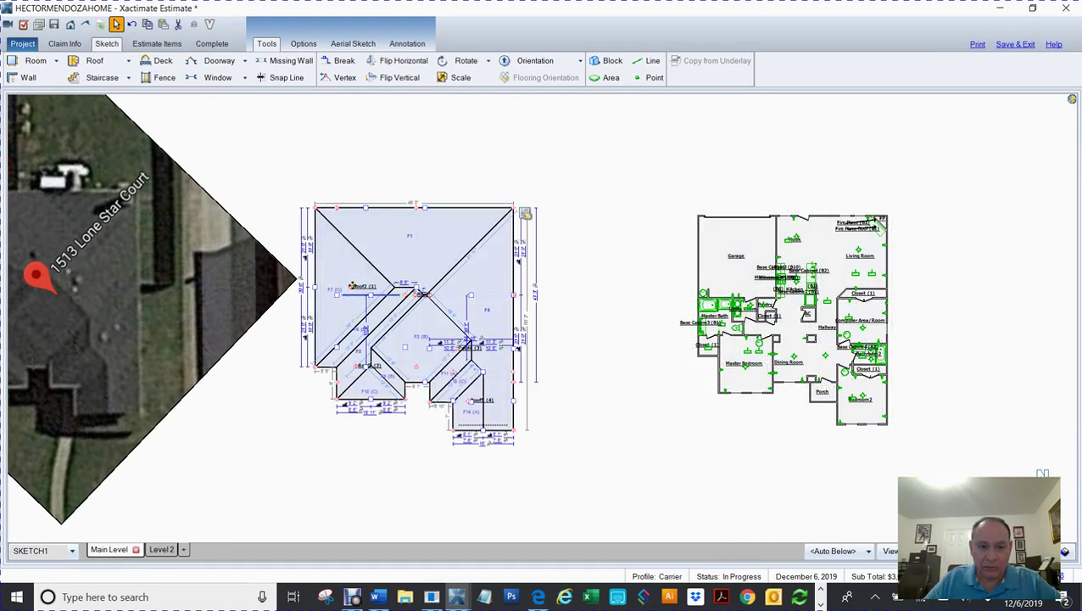
{"action": "left_click_drag", "start_coordinate": [351, 286], "coordinate": [465, 290]}
{"action": "left_click", "coordinate": [958, 289]}
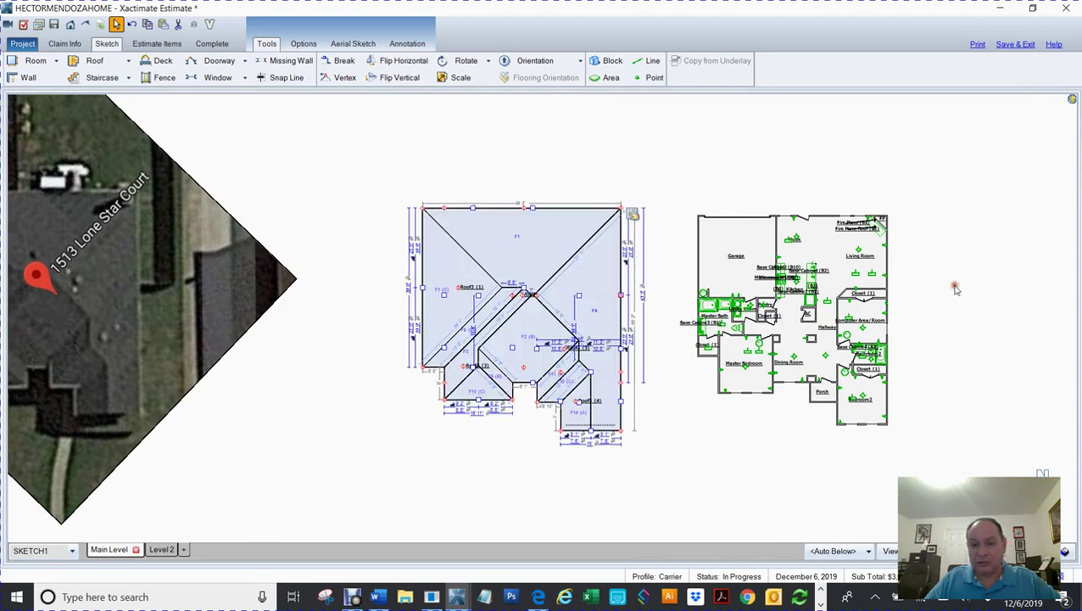
Step: Reselect the whole roof sketch and cut it from the main level
{"action": "scroll", "coordinate": [956, 290], "scroll_direction": "up", "scroll_amount": 2}
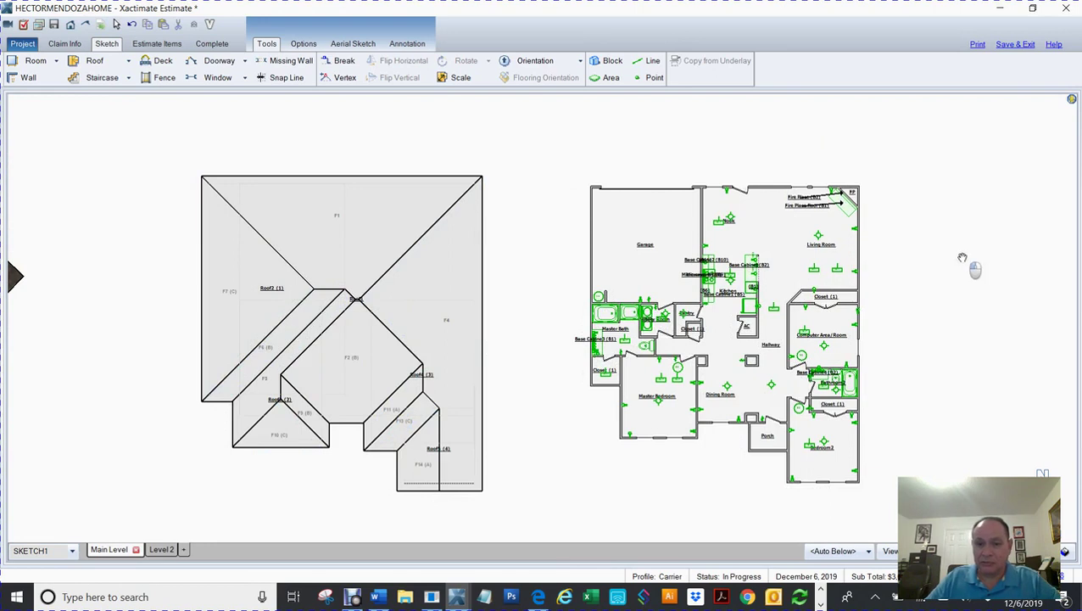
{"action": "left_click_drag", "start_coordinate": [962, 259], "coordinate": [808, 255]}
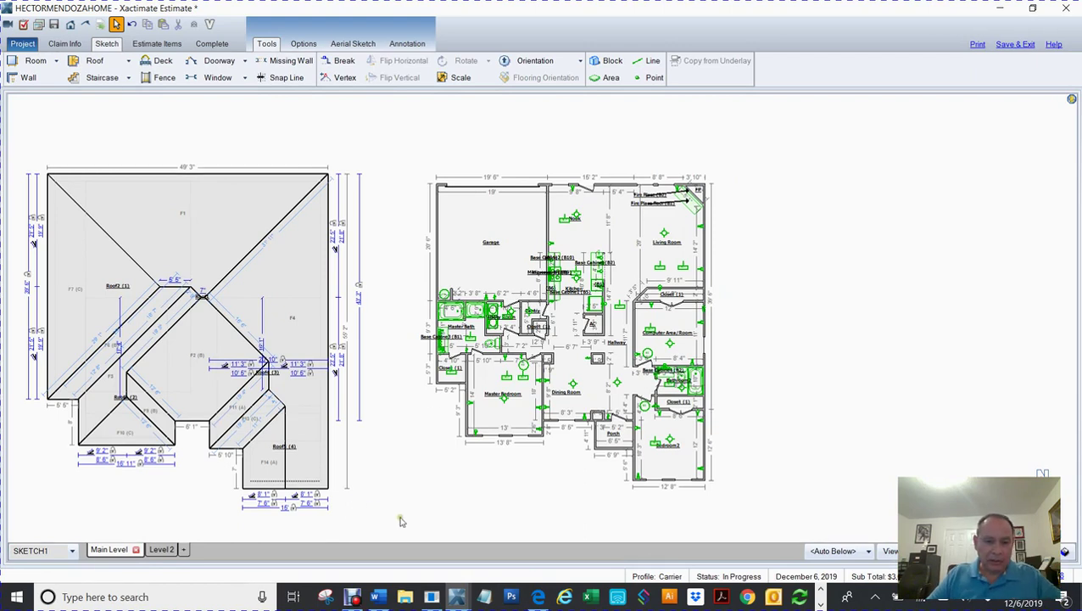
{"action": "scroll", "coordinate": [400, 521], "scroll_direction": "down", "scroll_amount": 3}
{"action": "mouse_move", "coordinate": [492, 429]}
{"action": "left_mouse_down"}
{"action": "mouse_move", "coordinate": [616, 379]}
{"action": "mouse_move", "coordinate": [708, 387]}
{"action": "left_mouse_up"}
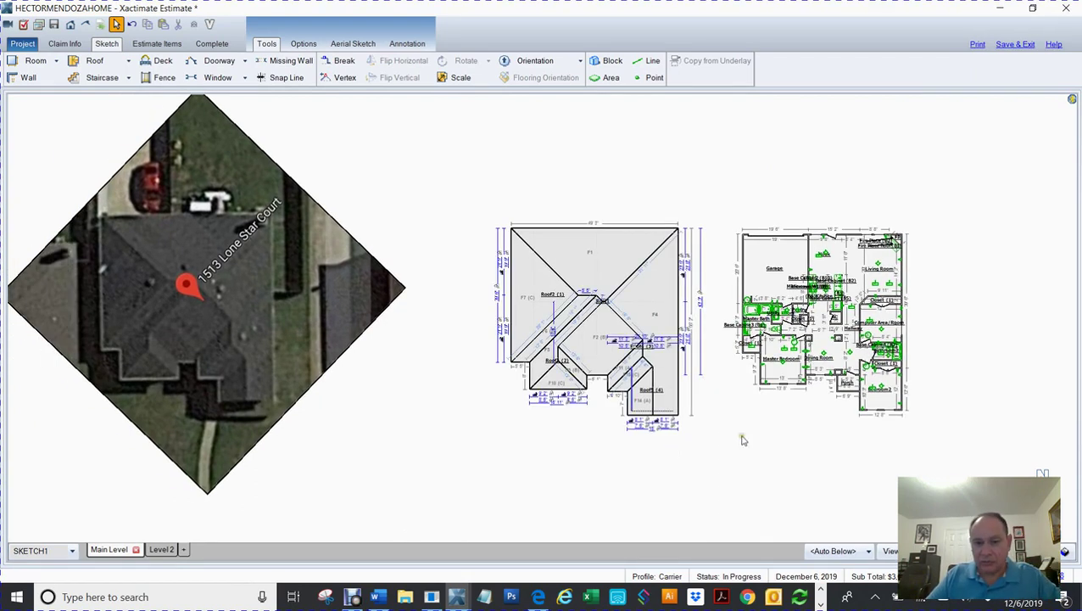
{"action": "left_click_drag", "start_coordinate": [710, 473], "coordinate": [452, 169]}
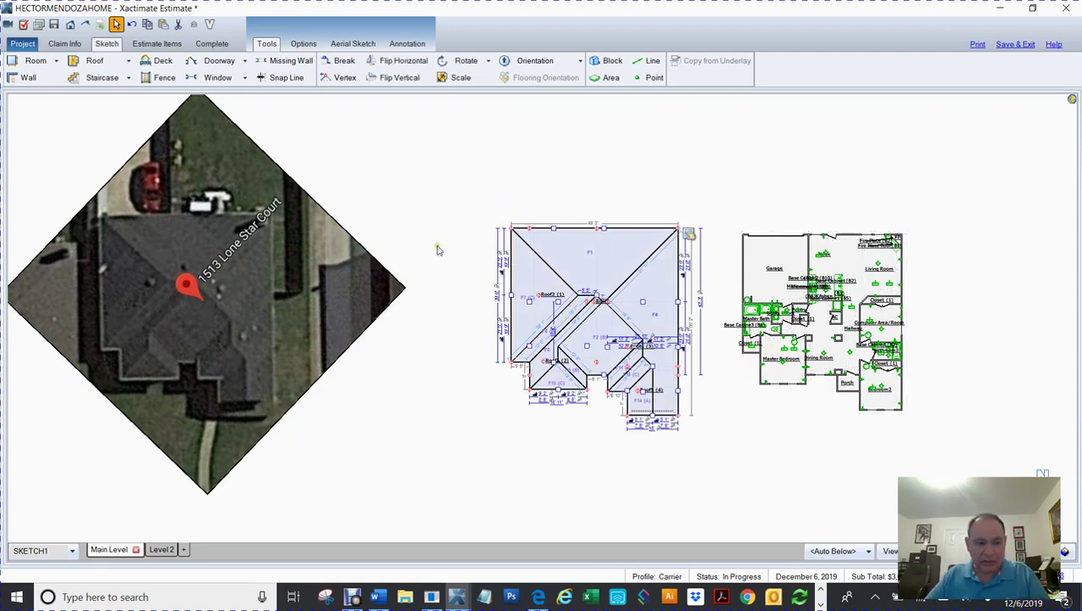
{"action": "key", "text": "ctrl+x"}
Step: Paste the cut roof sketch onto Level 2
{"action": "left_click", "coordinate": [159, 549]}
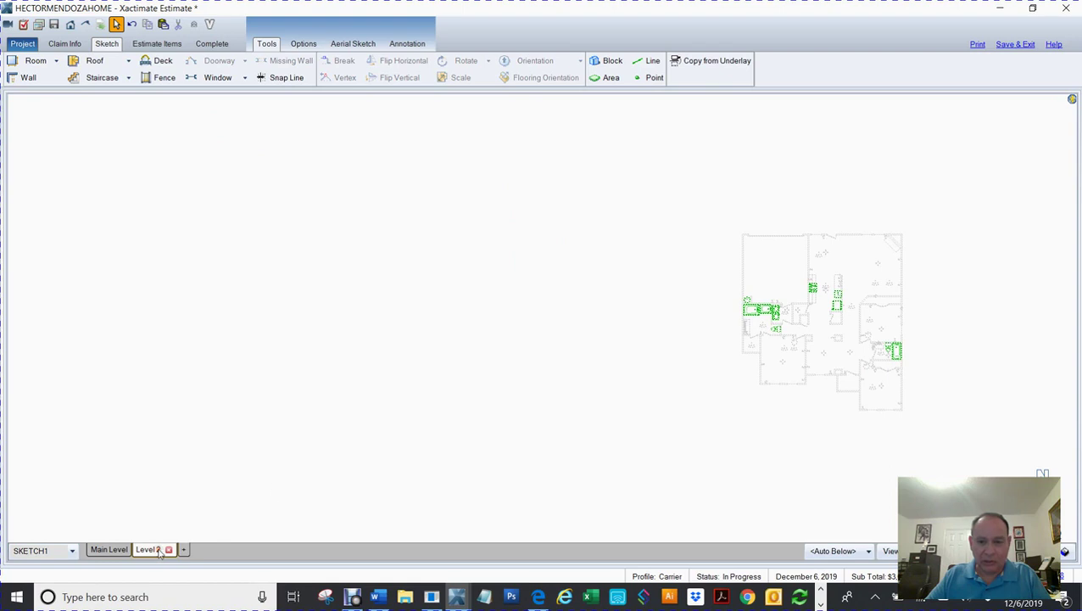
{"action": "key", "text": "ctrl+v"}
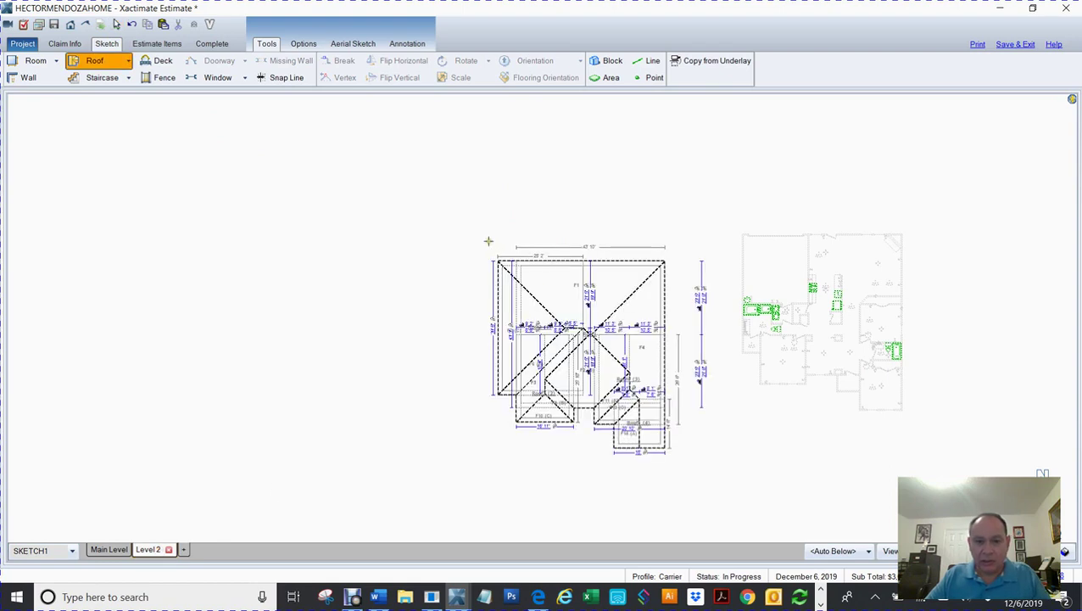
{"action": "left_click", "coordinate": [490, 240]}
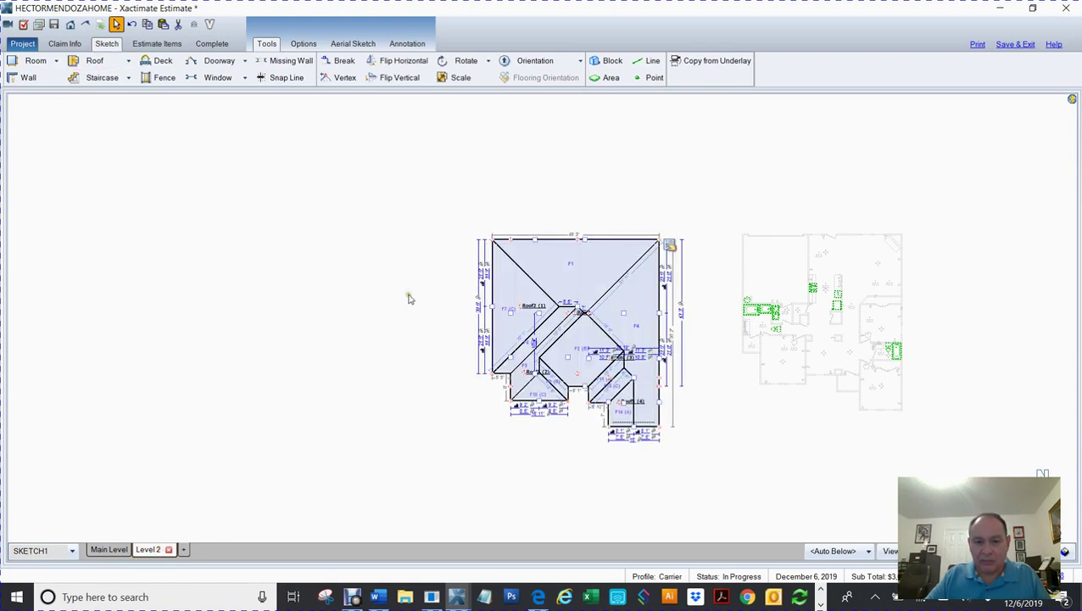
{"action": "left_click", "coordinate": [161, 551]}
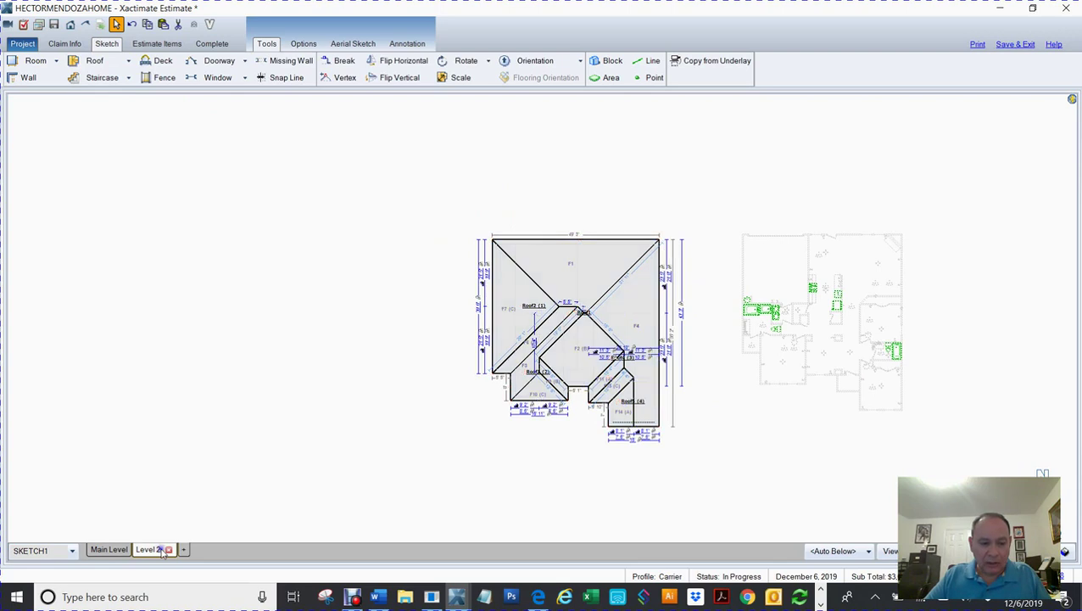
Step: Rename Level 2 to 'Roof' and select the whole roof sketch on it
{"action": "right_click", "coordinate": [158, 552]}
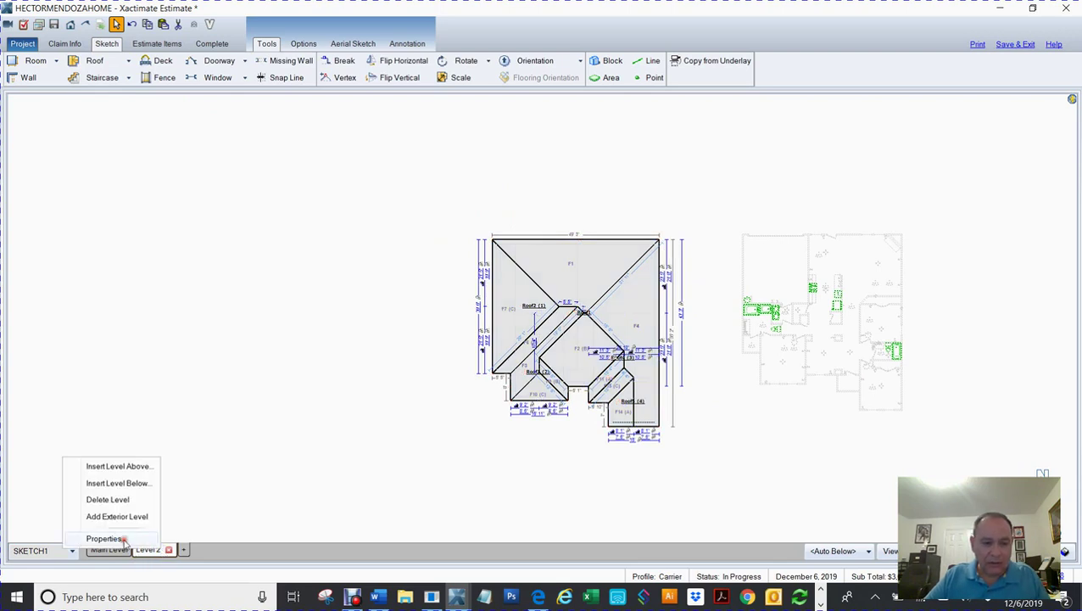
{"action": "left_click", "coordinate": [124, 538]}
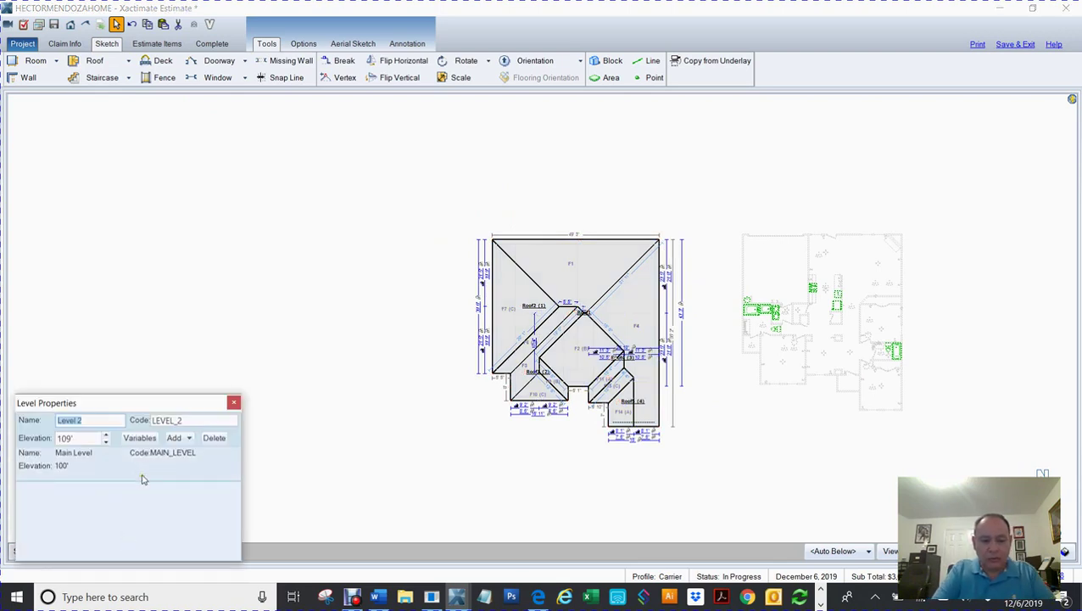
{"action": "type", "text": "Roof"}
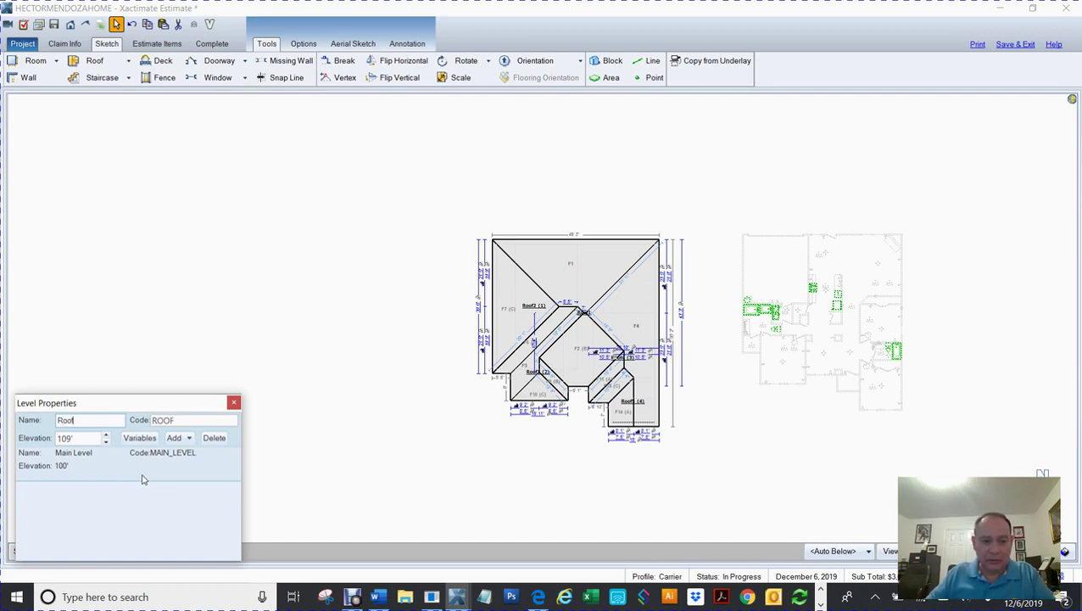
{"action": "left_click", "coordinate": [357, 385]}
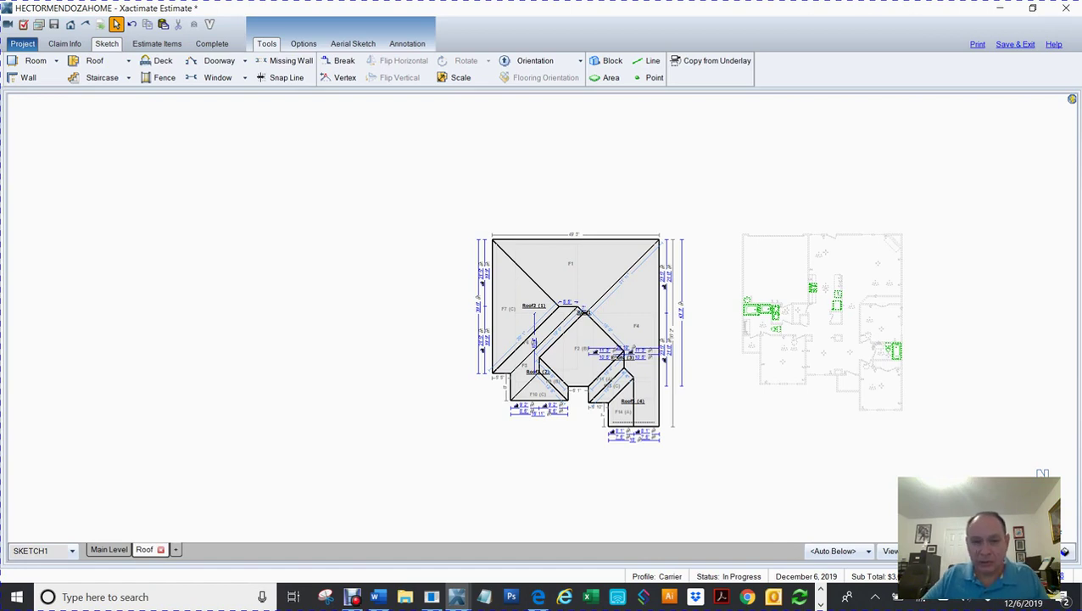
{"action": "mouse_move", "coordinate": [438, 185]}
{"action": "left_mouse_down"}
{"action": "mouse_move", "coordinate": [750, 499]}
{"action": "mouse_move", "coordinate": [726, 517]}
{"action": "left_mouse_up"}
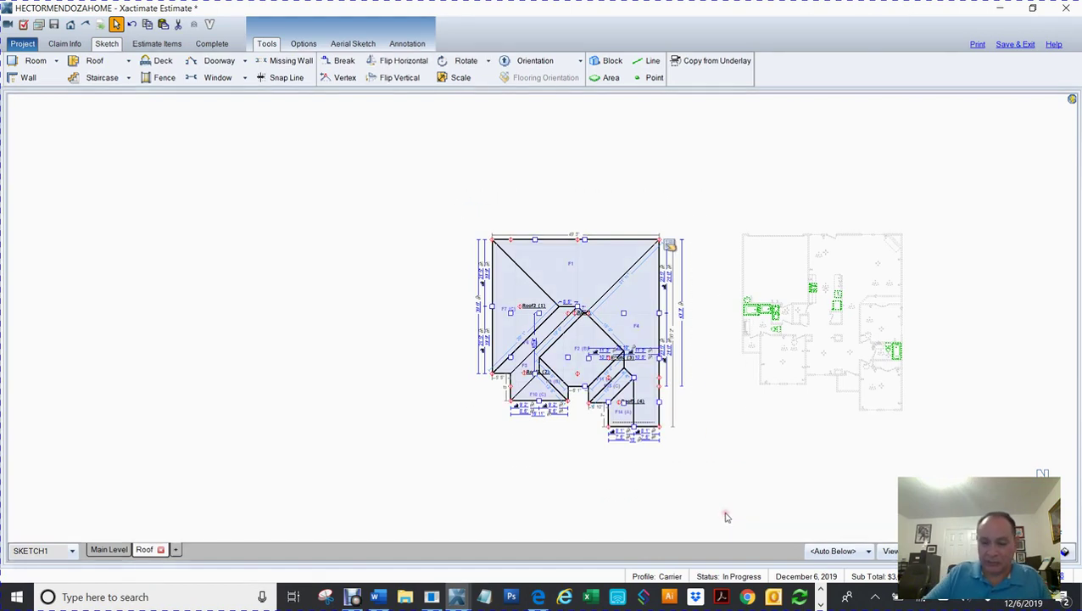
Step: Delete the roof sketch from the Roof level and try Copy from Underlay, cancelling each attempt
{"action": "key", "text": "Delete"}
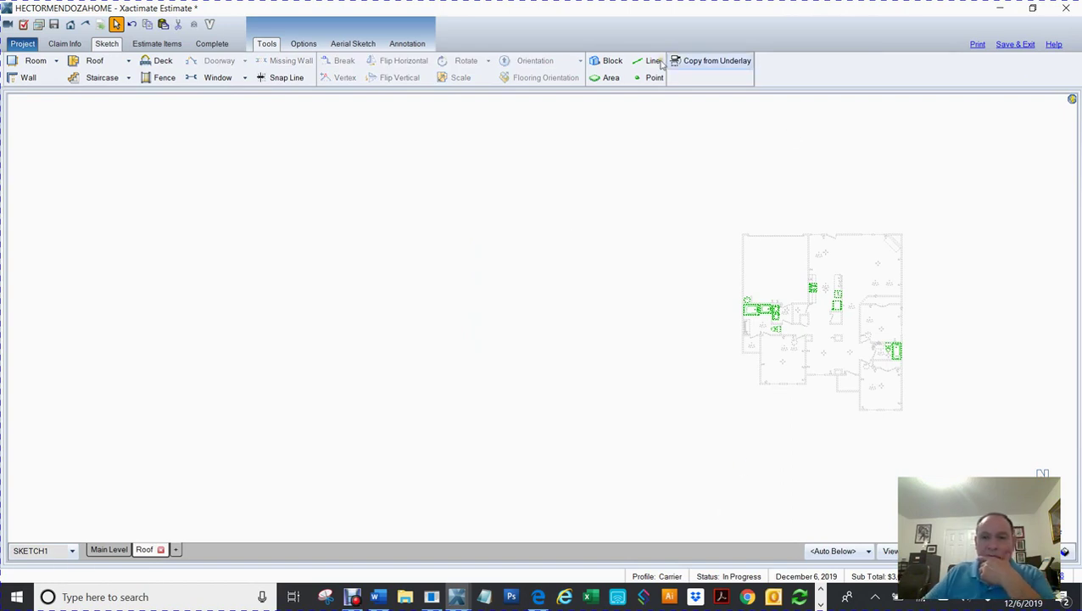
{"action": "left_click", "coordinate": [702, 65]}
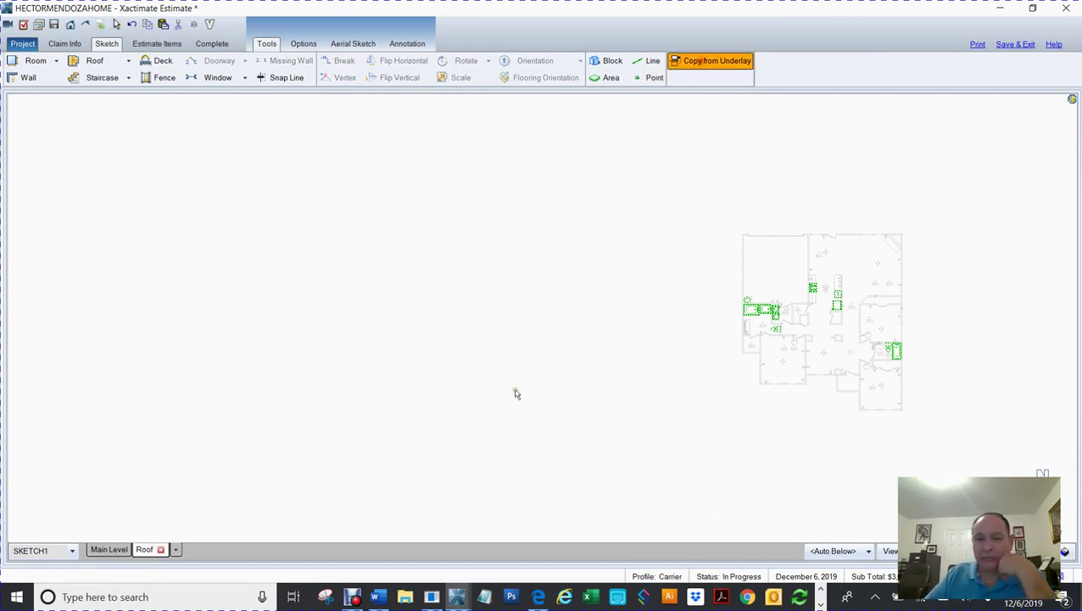
{"action": "left_click", "coordinate": [501, 328]}
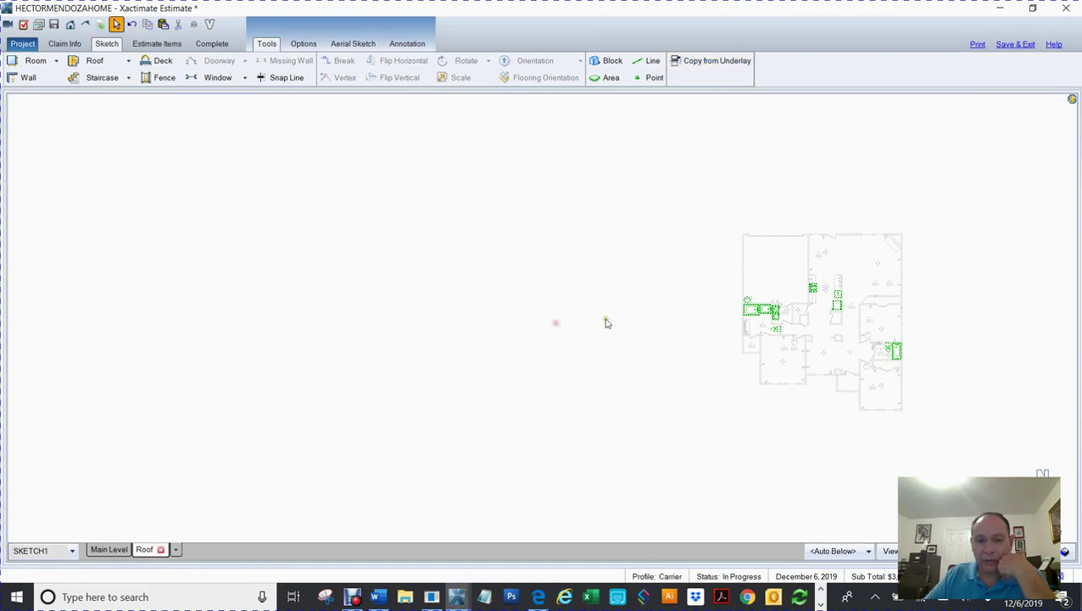
{"action": "left_click", "coordinate": [678, 68]}
{"action": "left_click", "coordinate": [446, 362]}
{"action": "left_click", "coordinate": [707, 77]}
{"action": "left_click", "coordinate": [433, 301]}
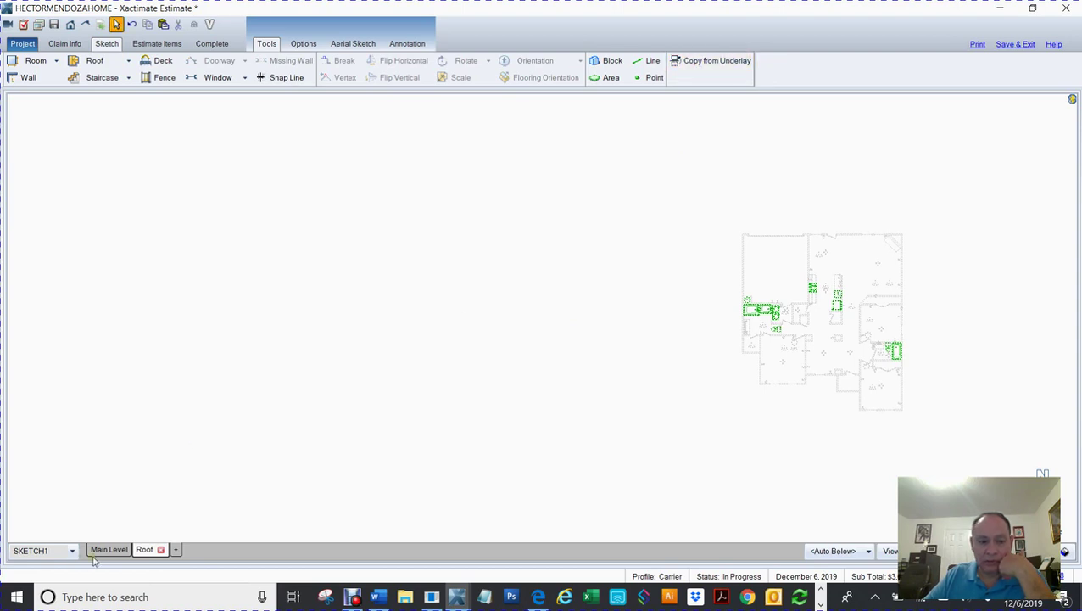
Step: Paste the roof sketch beside the floor plan on the Main Level, then go back to the Roof level
{"action": "left_click", "coordinate": [100, 550]}
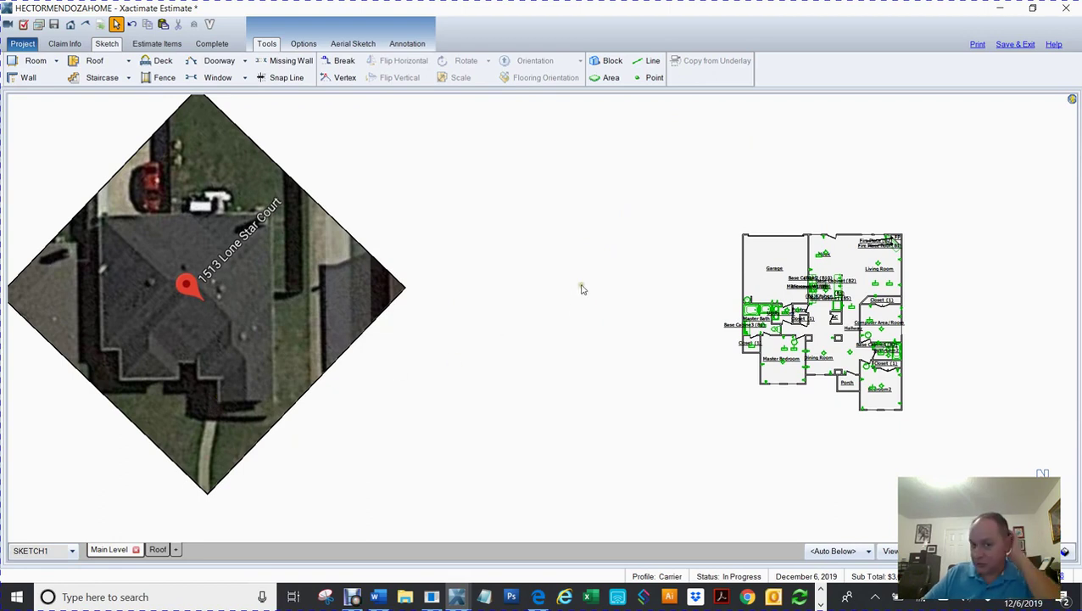
{"action": "key", "text": "ctrl+v"}
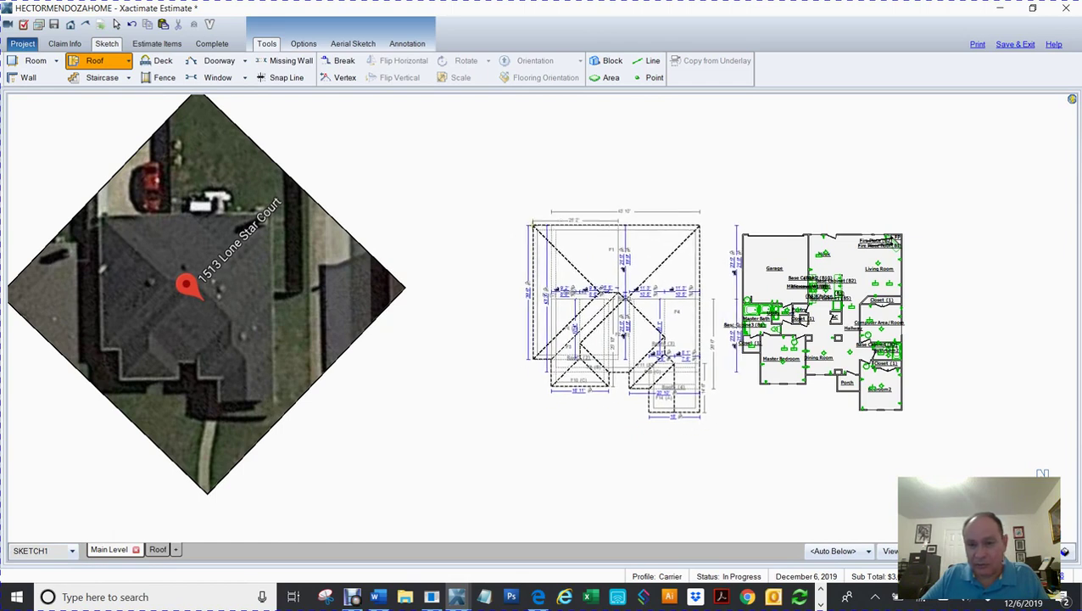
{"action": "left_click", "coordinate": [533, 225]}
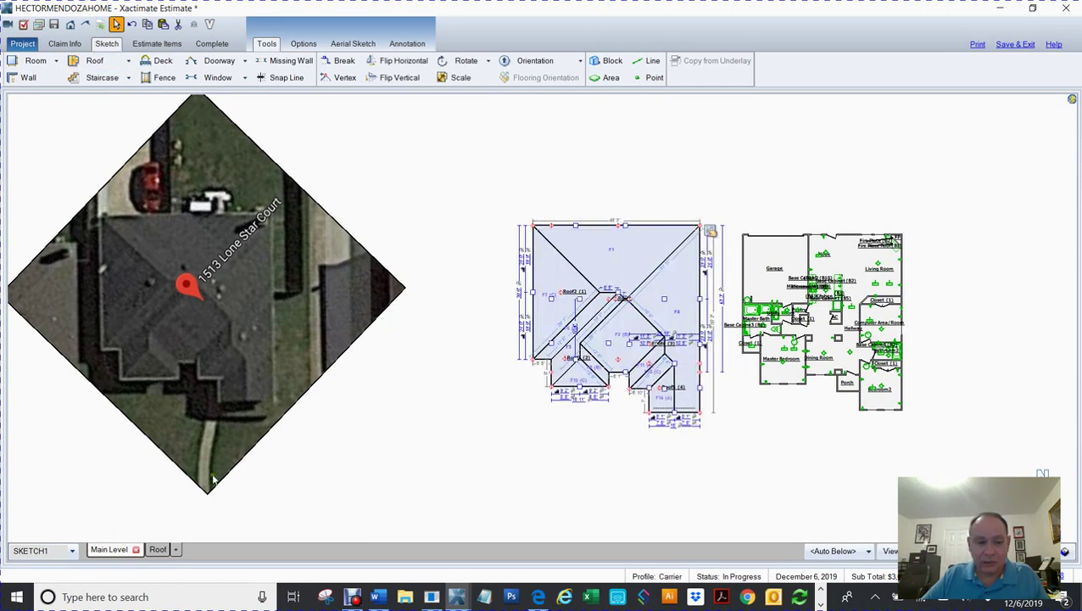
{"action": "left_click", "coordinate": [158, 552]}
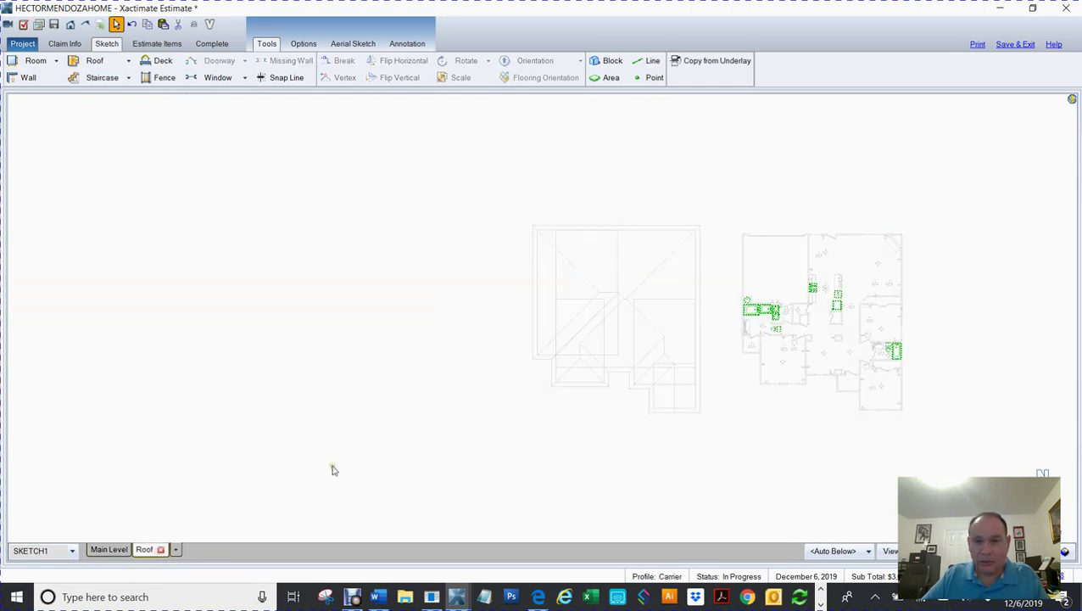
Step: Copy the main hip roof and the Roof2, Roof3 and Roof4 sections from the underlay
{"action": "left_click", "coordinate": [684, 66]}
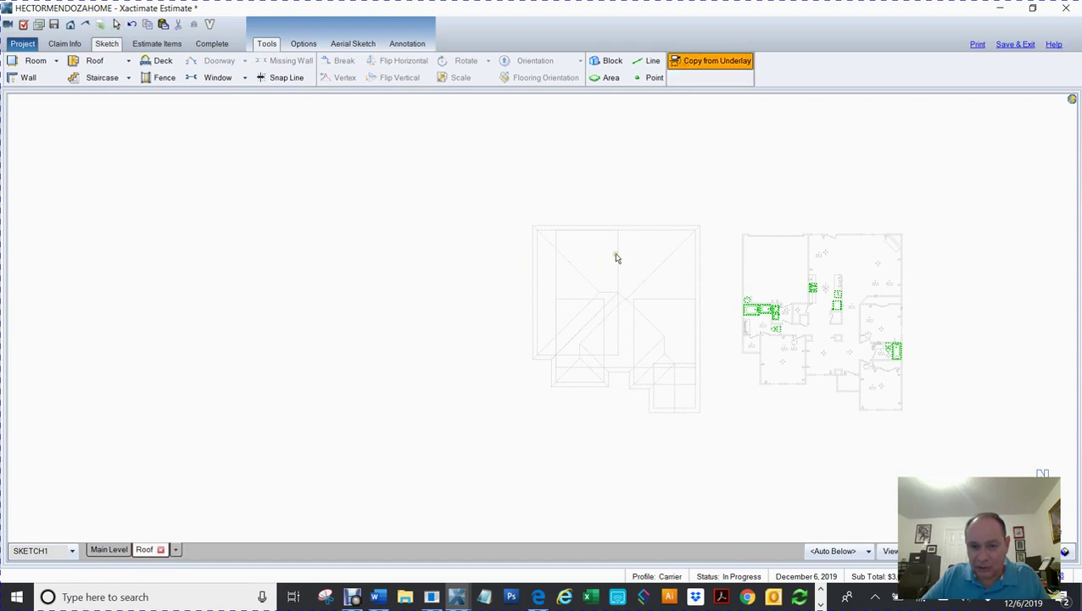
{"action": "left_click", "coordinate": [611, 260]}
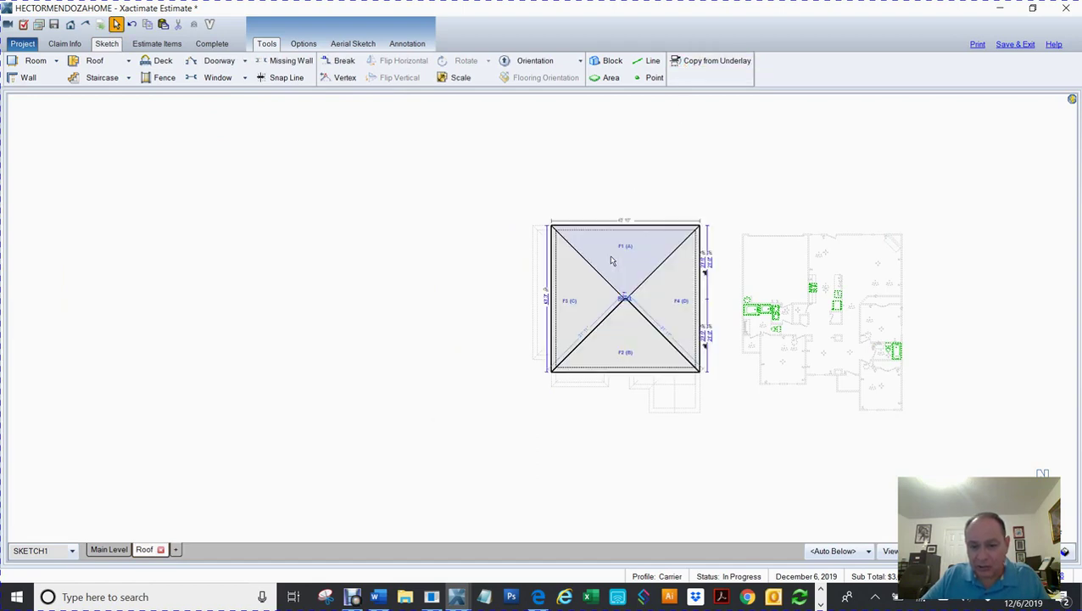
{"action": "left_click", "coordinate": [697, 65]}
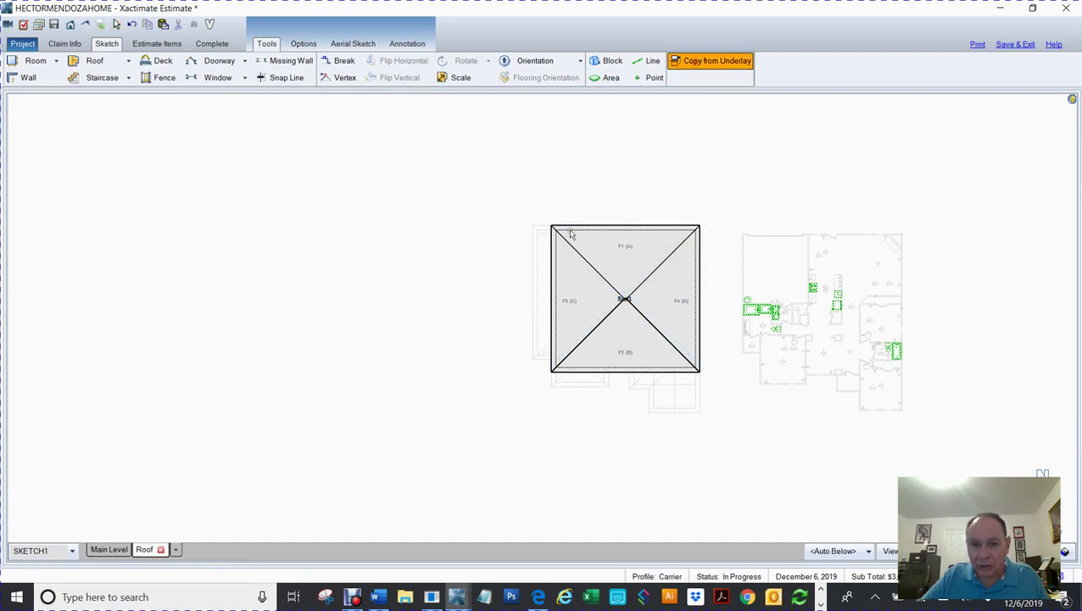
{"action": "left_click", "coordinate": [542, 270]}
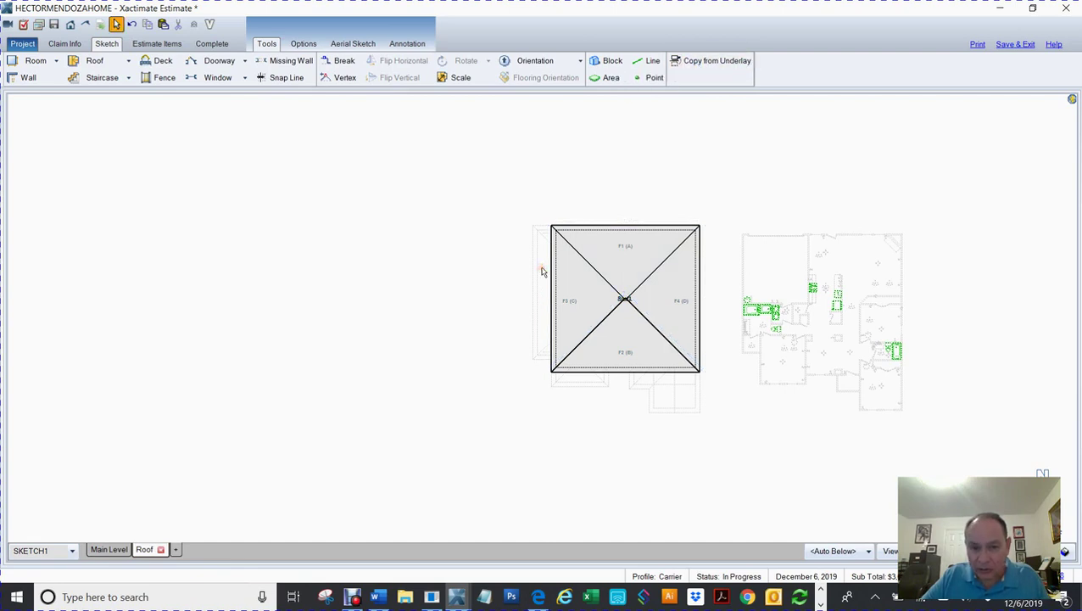
{"action": "left_click", "coordinate": [718, 66]}
{"action": "left_click", "coordinate": [585, 379]}
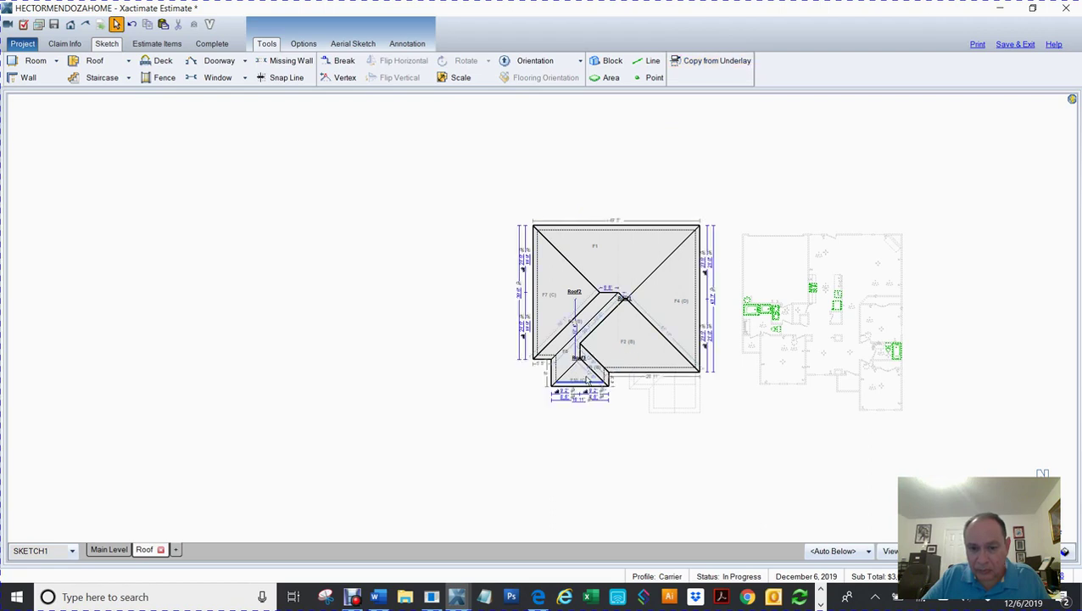
{"action": "left_click", "coordinate": [718, 63]}
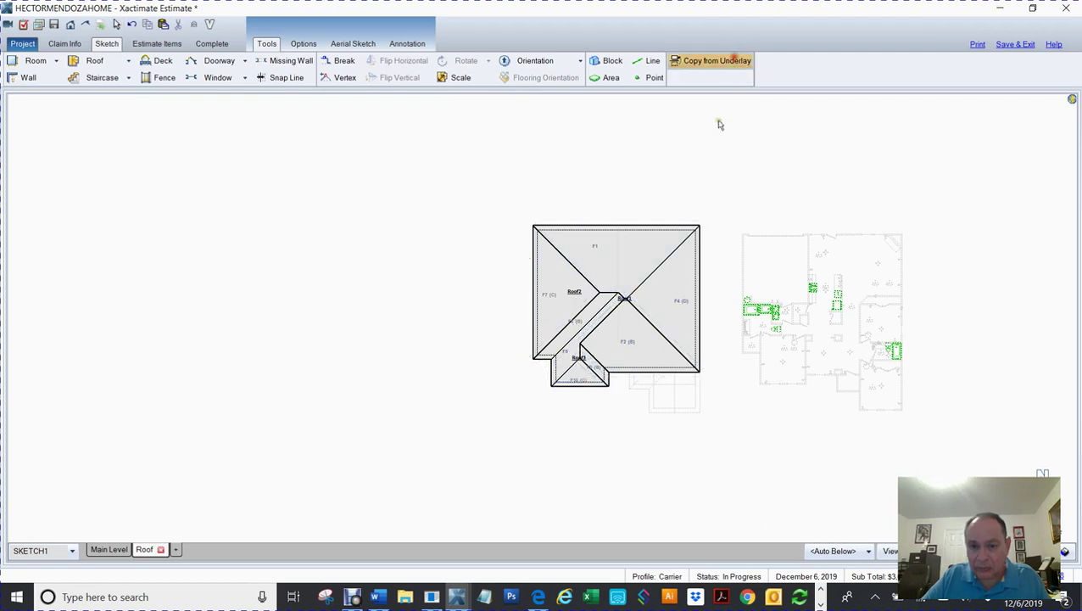
{"action": "left_click", "coordinate": [642, 383]}
{"action": "left_click", "coordinate": [717, 64]}
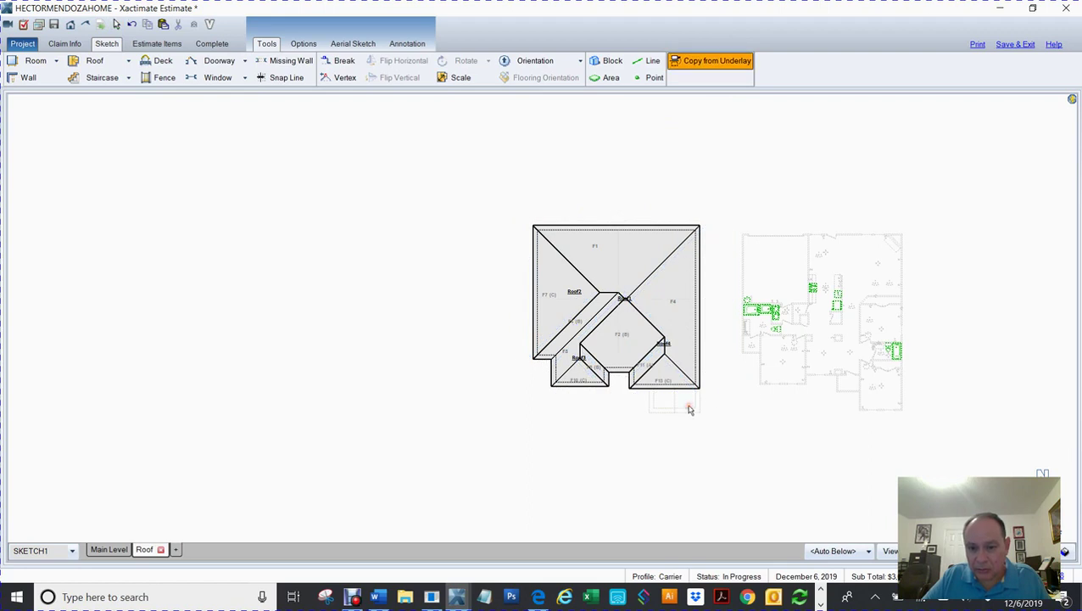
{"action": "key", "text": "Escape"}
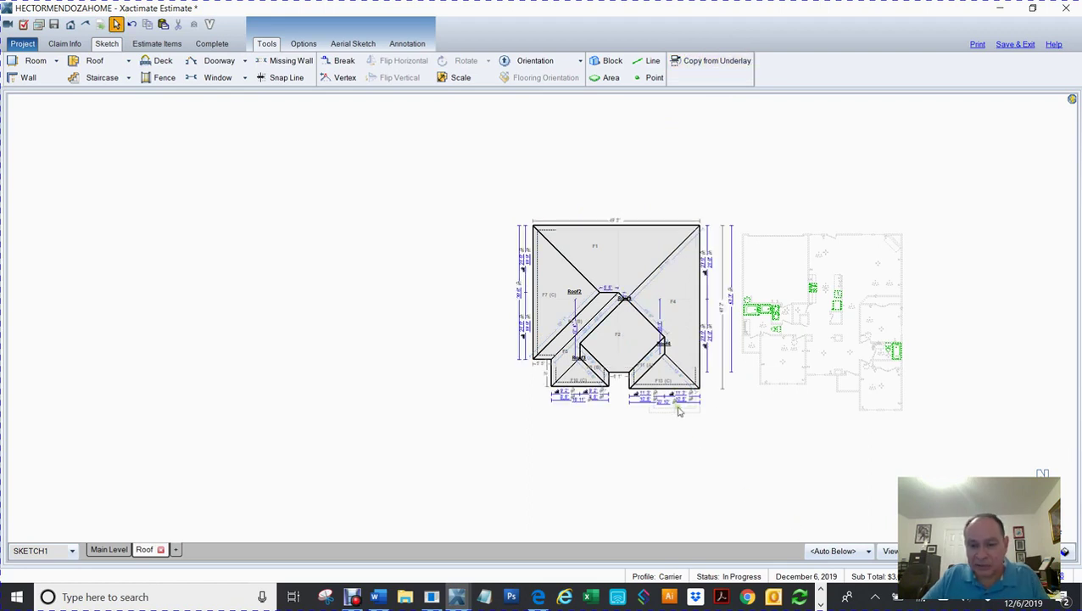
Step: Copy the bottom-right Roof7 section and the aerial photo from the underlay
{"action": "left_click", "coordinate": [683, 61]}
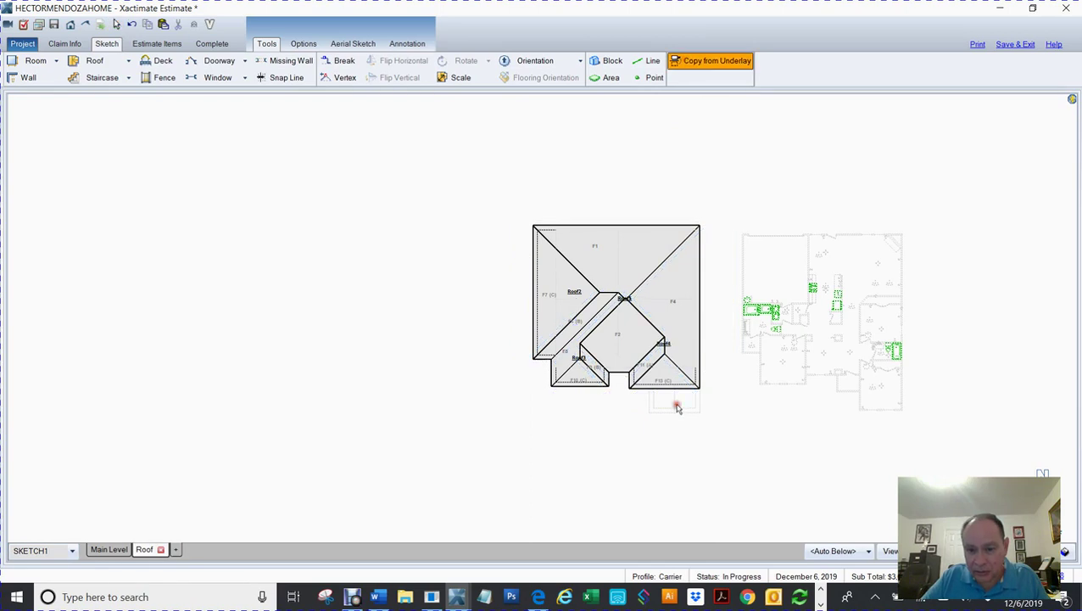
{"action": "key", "text": "Escape"}
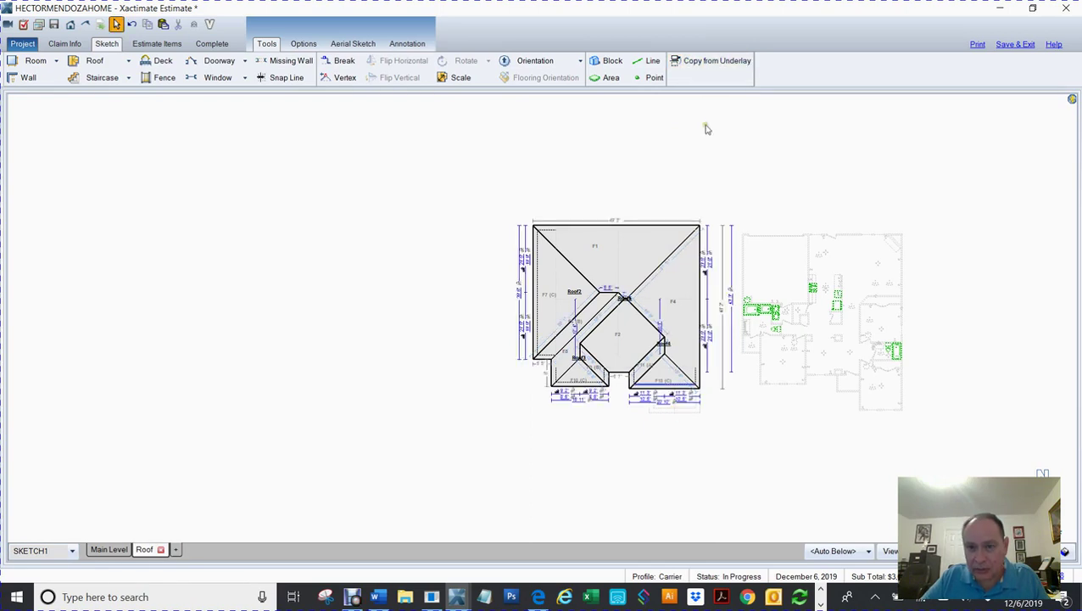
{"action": "left_click", "coordinate": [687, 63]}
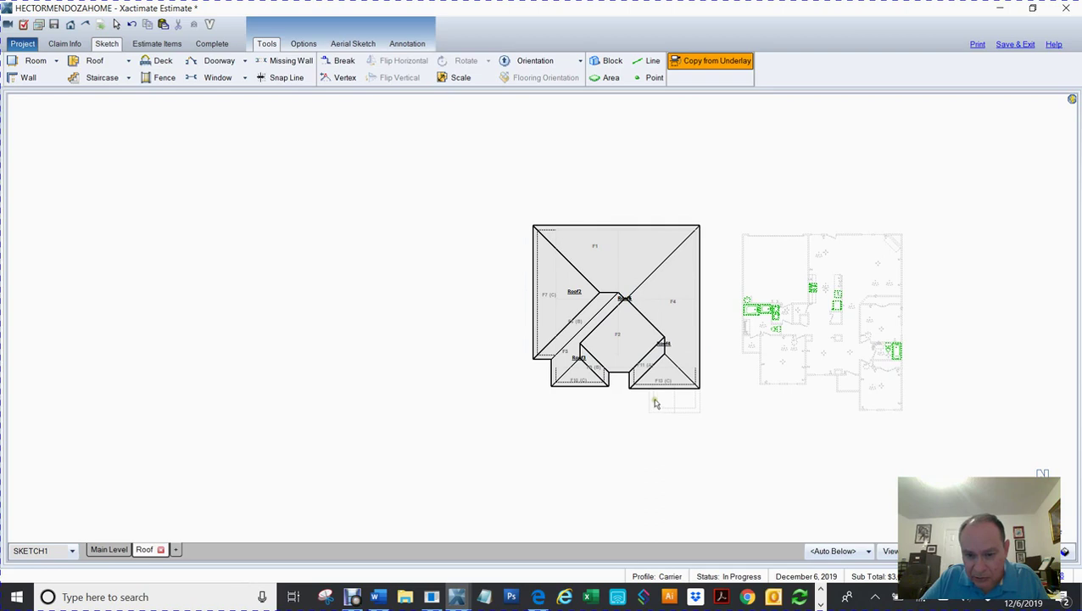
{"action": "left_click", "coordinate": [653, 403]}
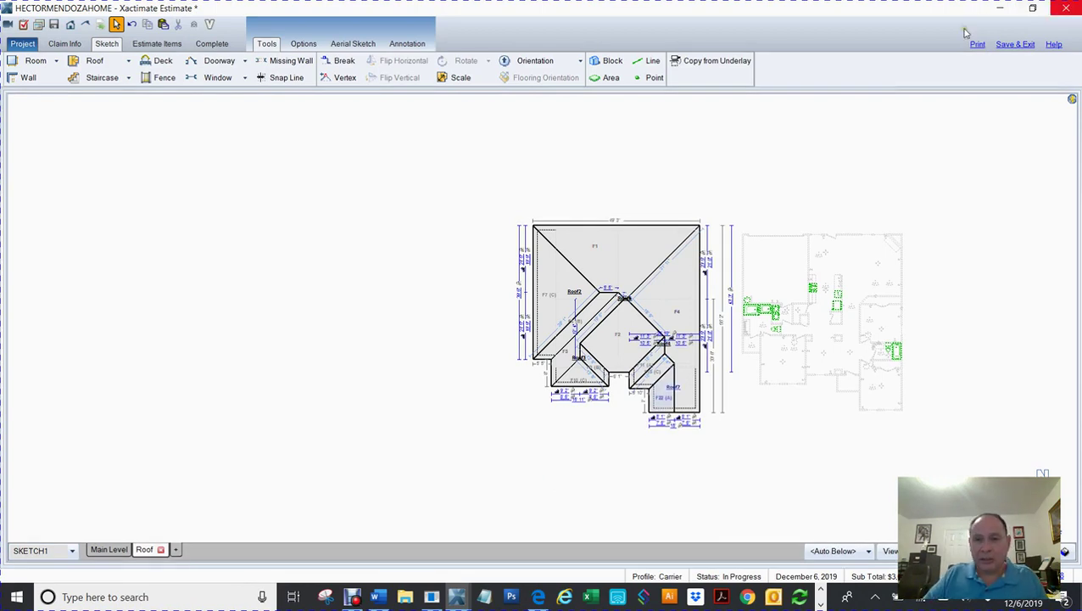
{"action": "left_click", "coordinate": [680, 66]}
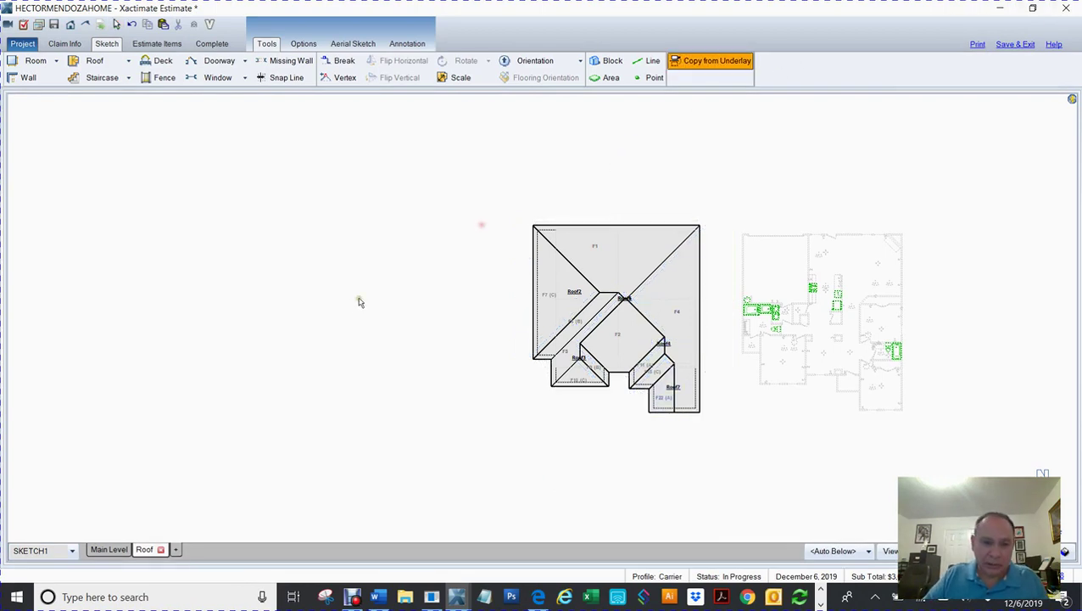
{"action": "left_click", "coordinate": [373, 300]}
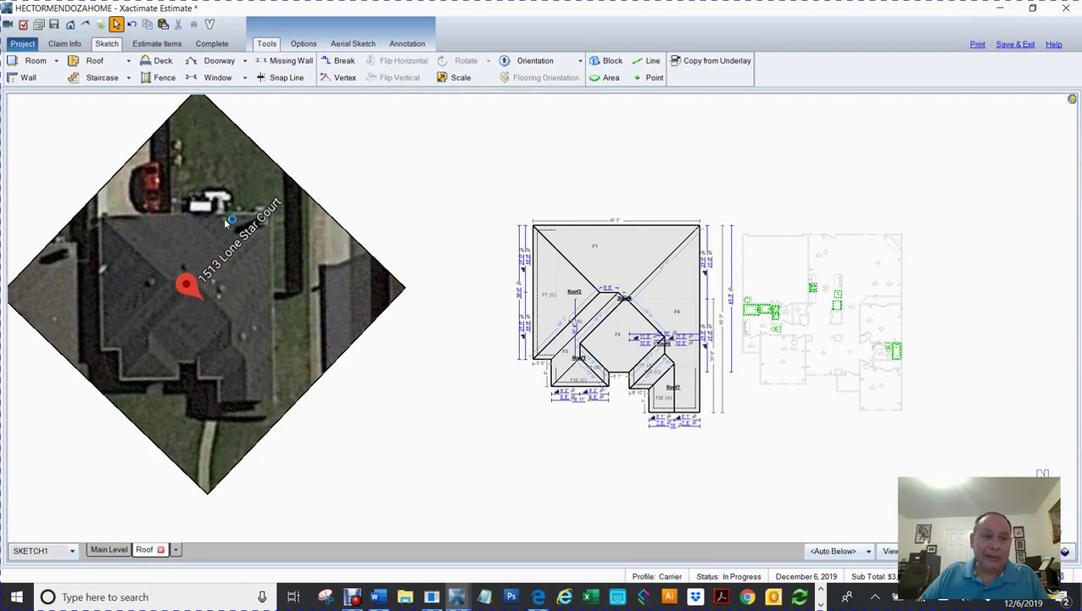
Step: Delete the aerial photo from the Main Level and switch the sketch to 3D view
{"action": "left_click", "coordinate": [102, 549]}
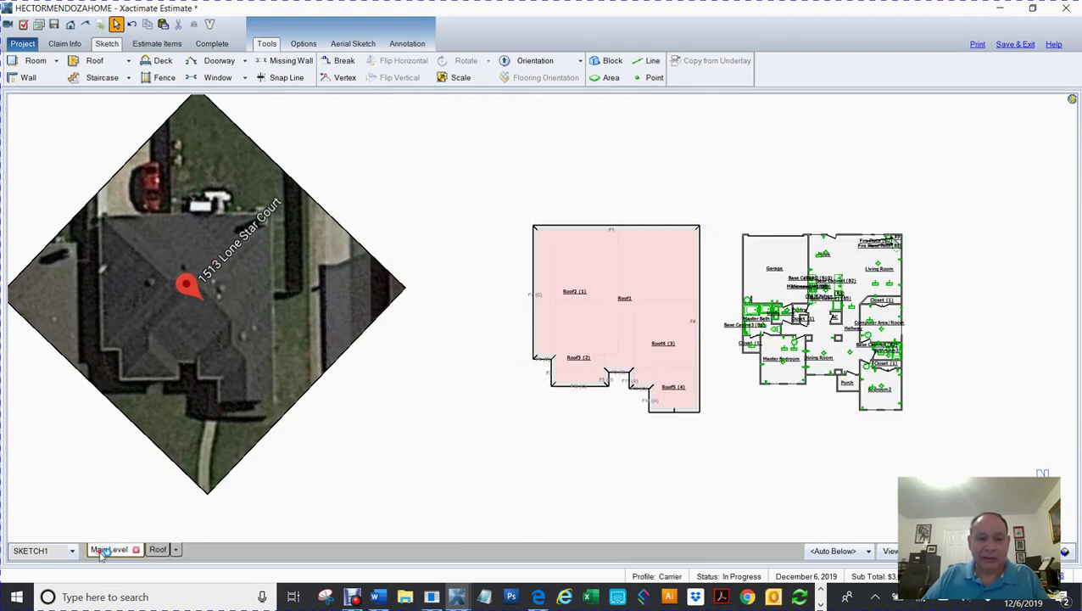
{"action": "left_click", "coordinate": [161, 280]}
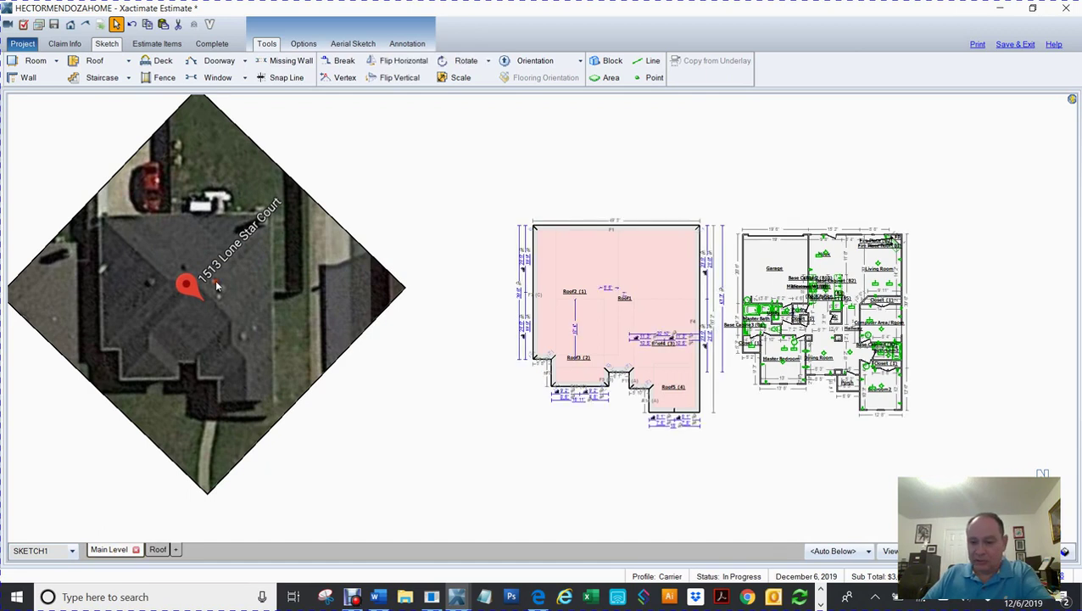
{"action": "key", "text": "Delete"}
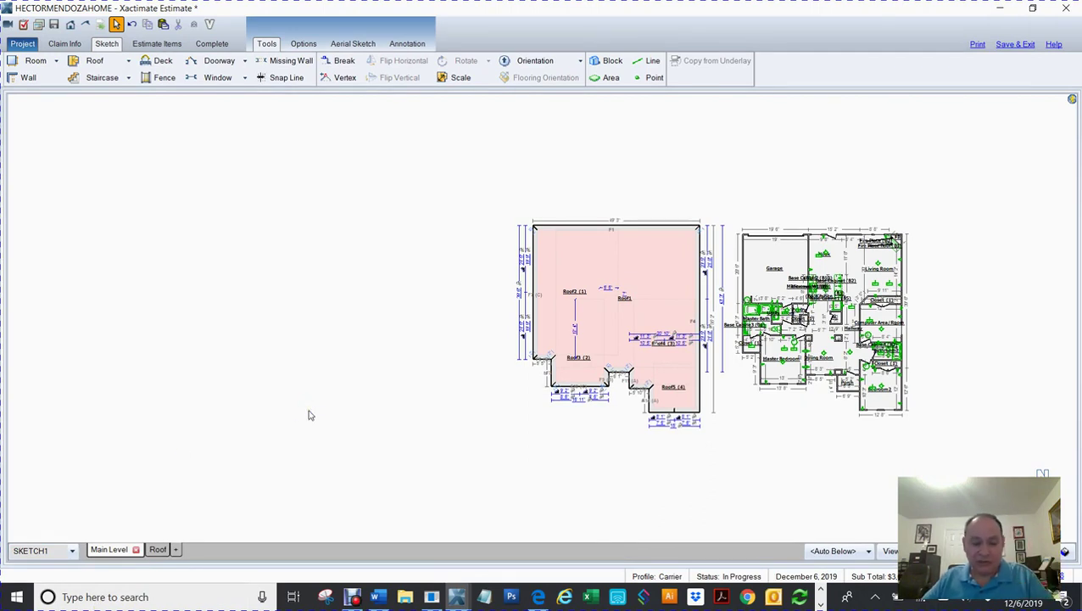
{"action": "key", "text": "F8"}
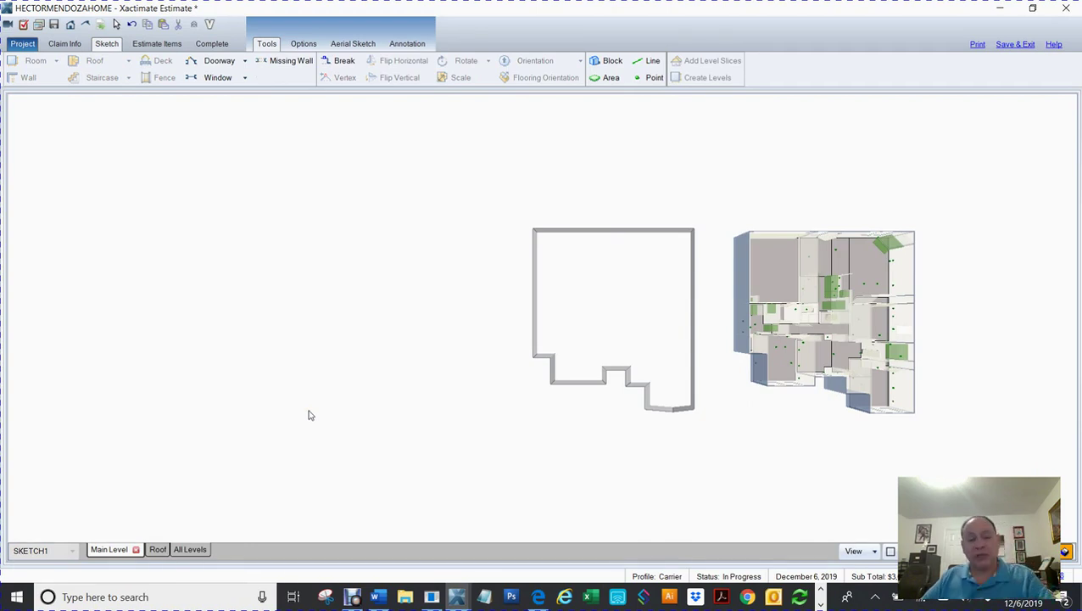
Step: Show all levels in 3D and orbit the house to see the hip roof over the walls
{"action": "left_click", "coordinate": [188, 550]}
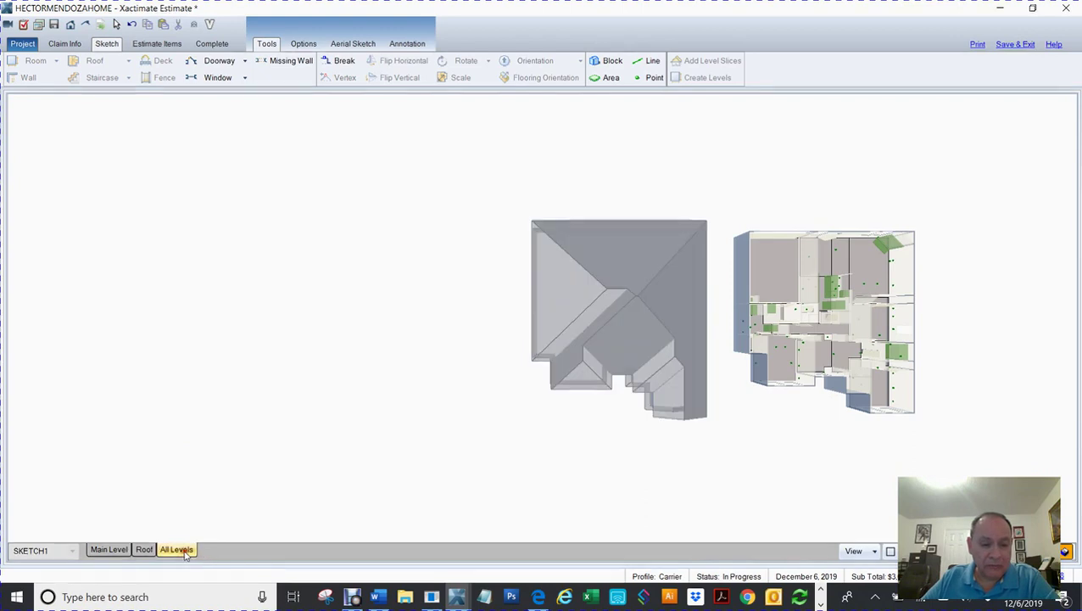
{"action": "left_click_drag", "start_coordinate": [715, 463], "coordinate": [563, 510]}
{"action": "scroll", "coordinate": [564, 509], "scroll_direction": "up", "scroll_amount": 3}
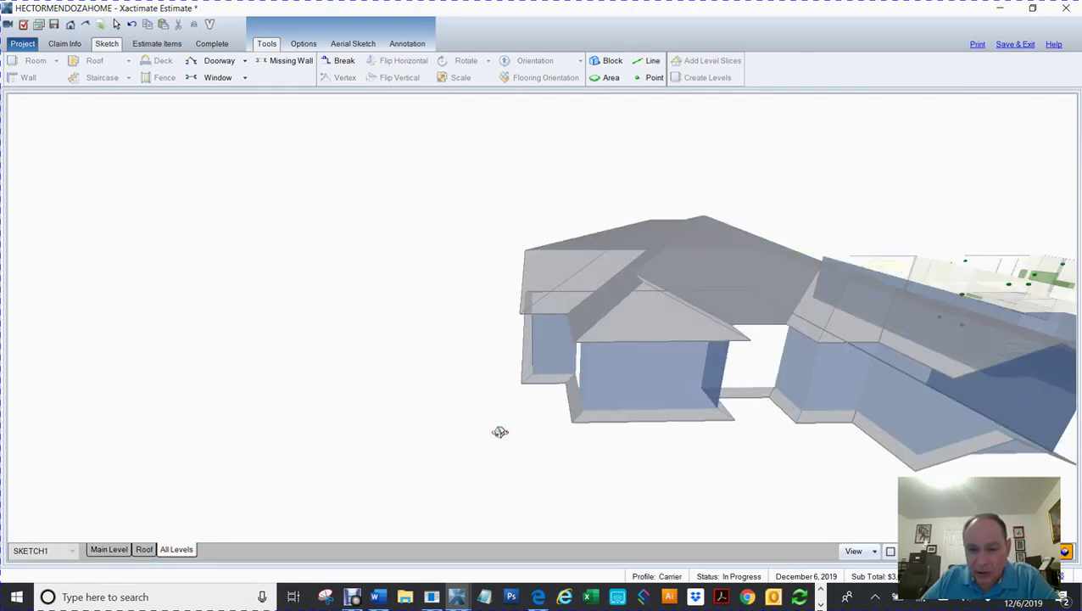
{"action": "left_click_drag", "start_coordinate": [508, 429], "coordinate": [364, 411]}
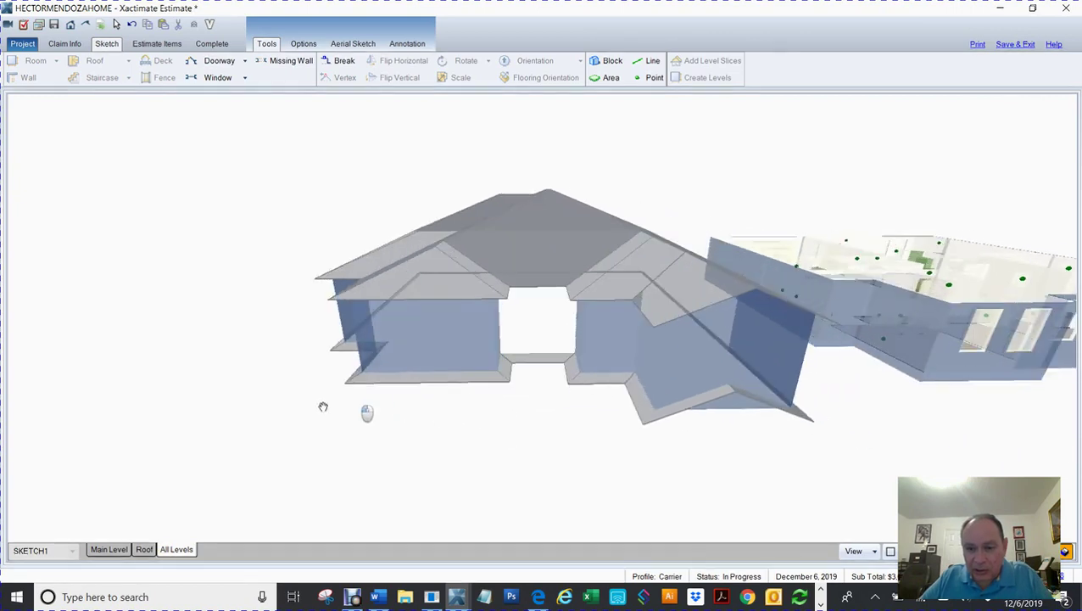
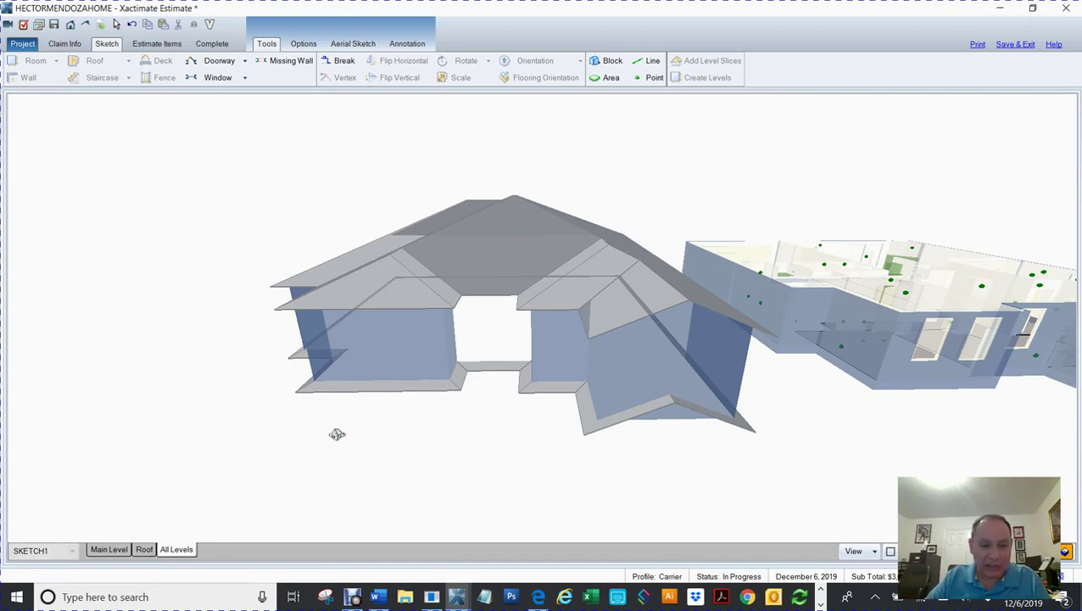
Step: Orbit the 3D house once more, then return to the 2D Main Level sketch by double-clicking the front wall
{"action": "left_click_drag", "start_coordinate": [336, 437], "coordinate": [386, 431]}
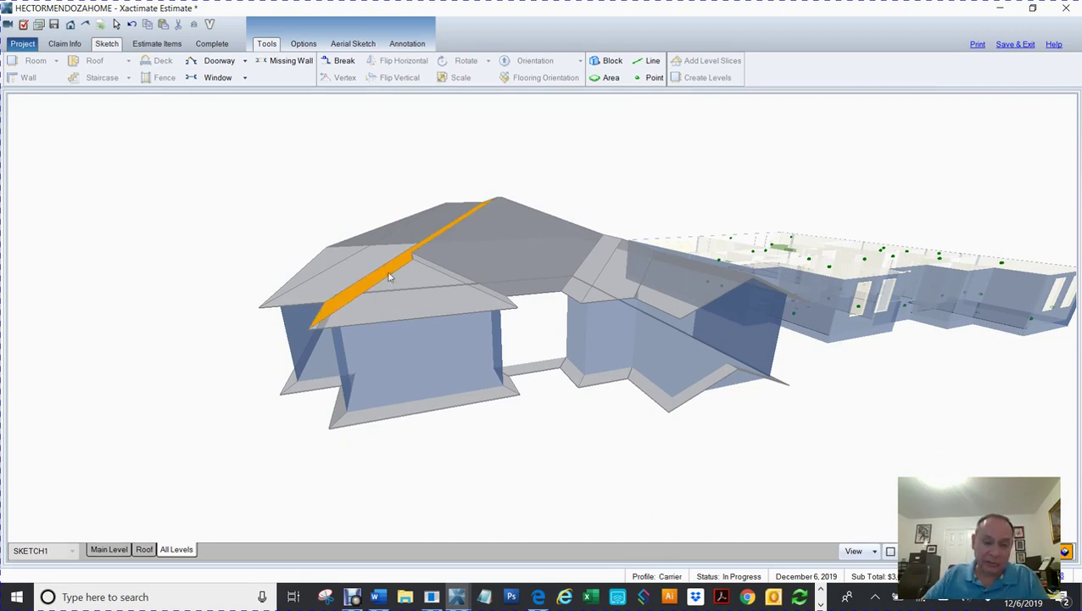
{"action": "double_click", "coordinate": [431, 323]}
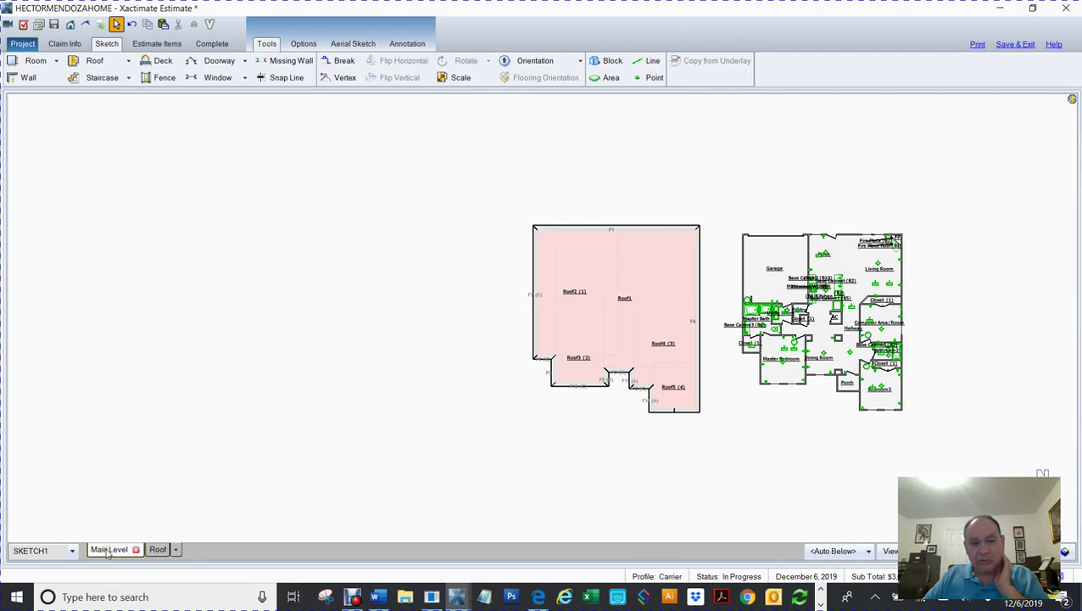
Step: Delete the roof drawing from the Main Level and frame the floor plan on the roof level
{"action": "mouse_move", "coordinate": [506, 179]}
{"action": "left_mouse_down"}
{"action": "mouse_move", "coordinate": [587, 268]}
{"action": "mouse_move", "coordinate": [700, 454]}
{"action": "mouse_move", "coordinate": [715, 459]}
{"action": "left_mouse_up"}
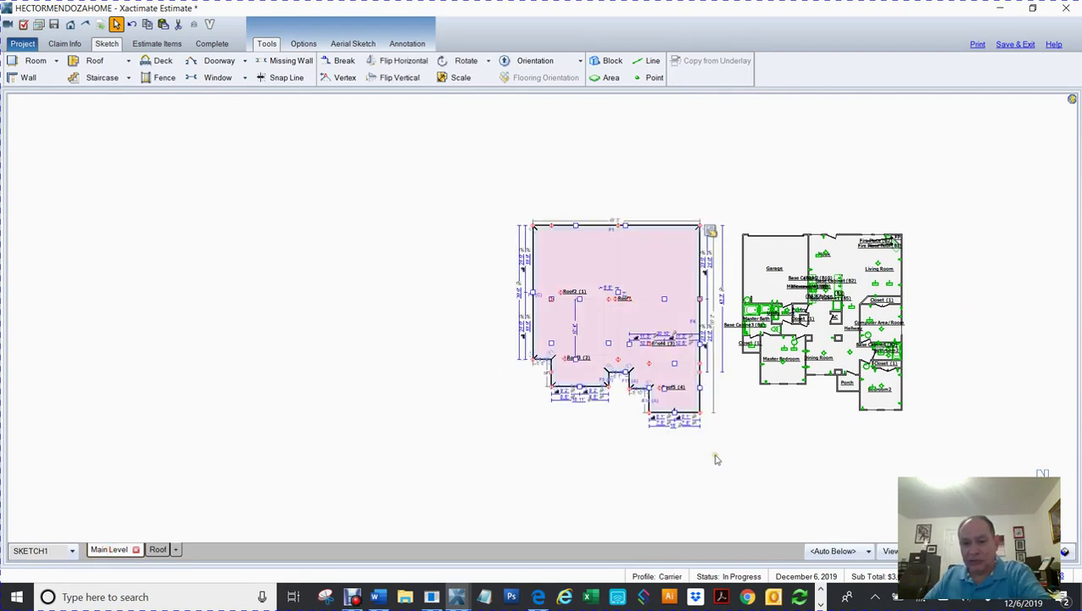
{"action": "key", "text": "Delete"}
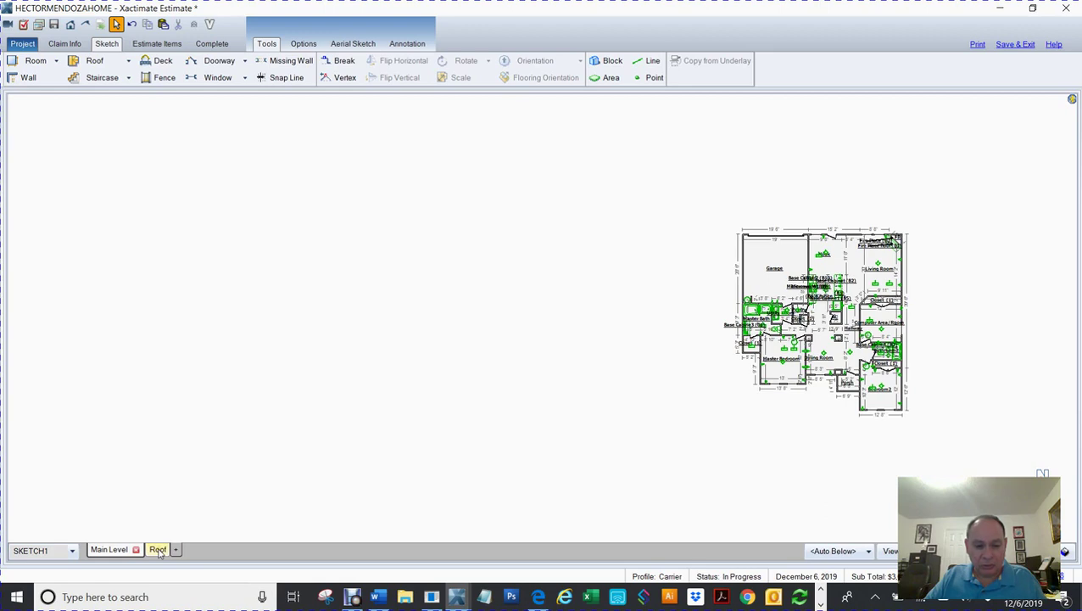
{"action": "left_click", "coordinate": [158, 551]}
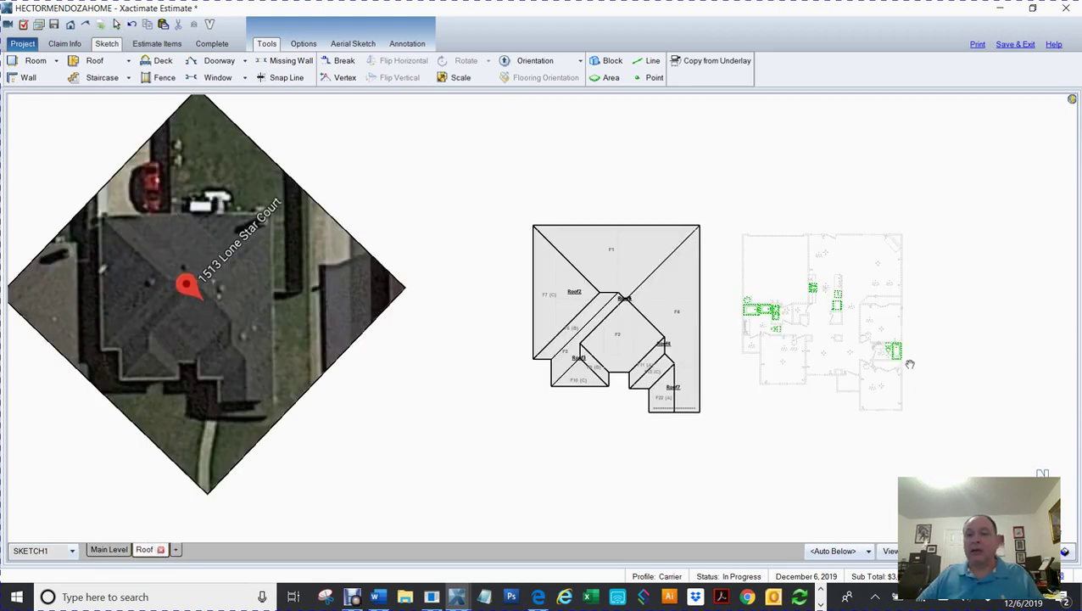
{"action": "mouse_move", "coordinate": [934, 369]}
{"action": "left_mouse_down"}
{"action": "mouse_move", "coordinate": [777, 379]}
{"action": "mouse_move", "coordinate": [797, 371]}
{"action": "left_mouse_up"}
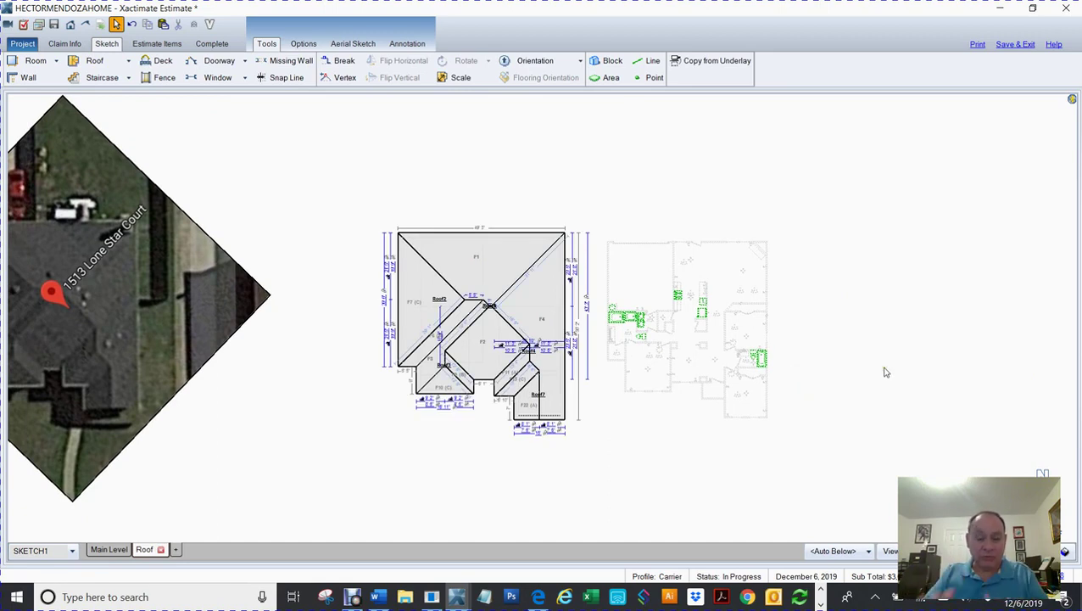
{"action": "scroll", "coordinate": [887, 376], "scroll_direction": "up", "scroll_amount": 2}
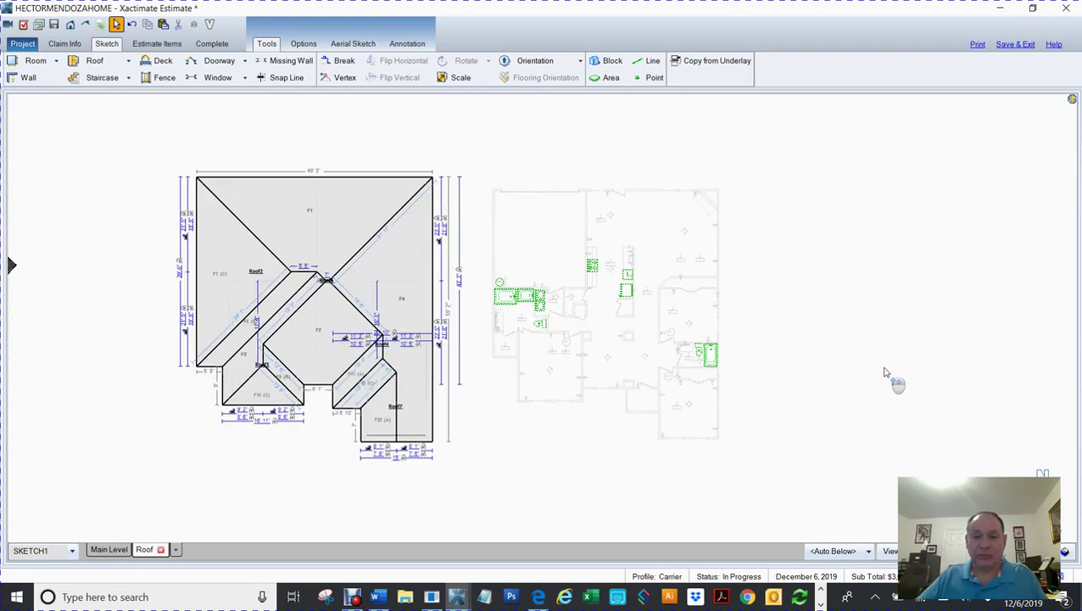
{"action": "mouse_move", "coordinate": [849, 336]}
{"action": "left_mouse_down"}
{"action": "mouse_move", "coordinate": [779, 367]}
{"action": "mouse_move", "coordinate": [792, 357]}
{"action": "left_mouse_up"}
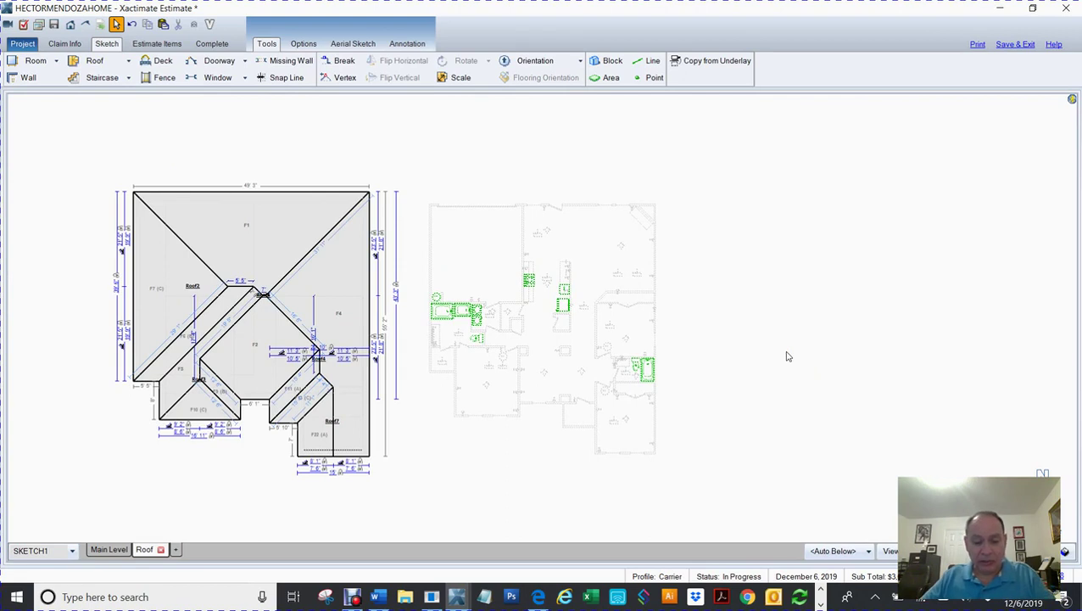
Step: Place a new 12-foot hip roof to the right of the floor plan
{"action": "key", "text": "f"}
{"action": "key", "text": "space"}
{"action": "left_click", "coordinate": [789, 287]}
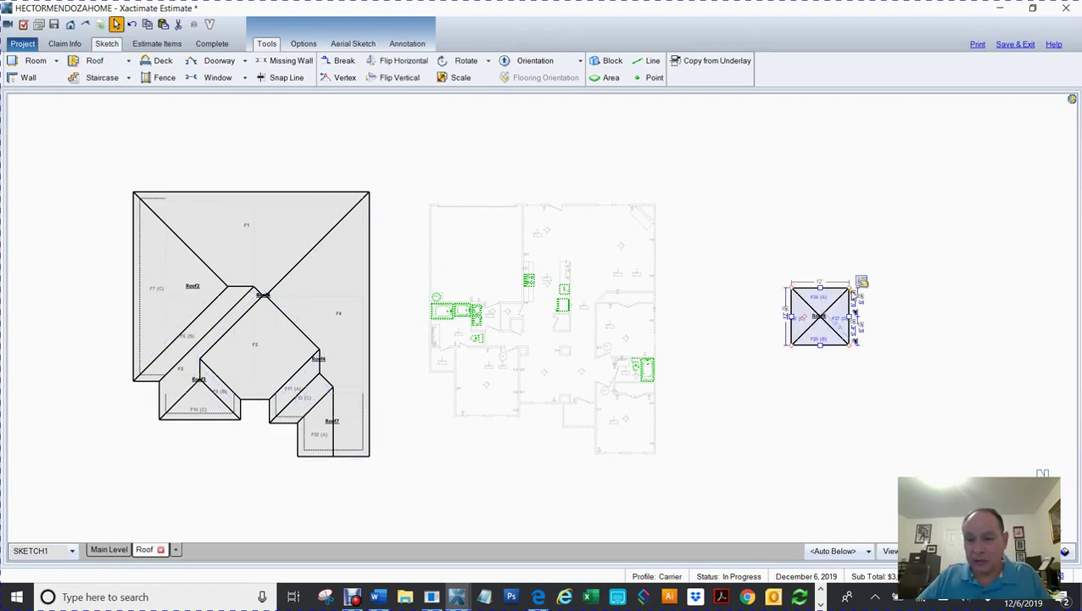
Step: Set Roof8's slope to 5/12 on all faces and move it onto the floor plan's top-right corner
{"action": "left_click", "coordinate": [861, 283]}
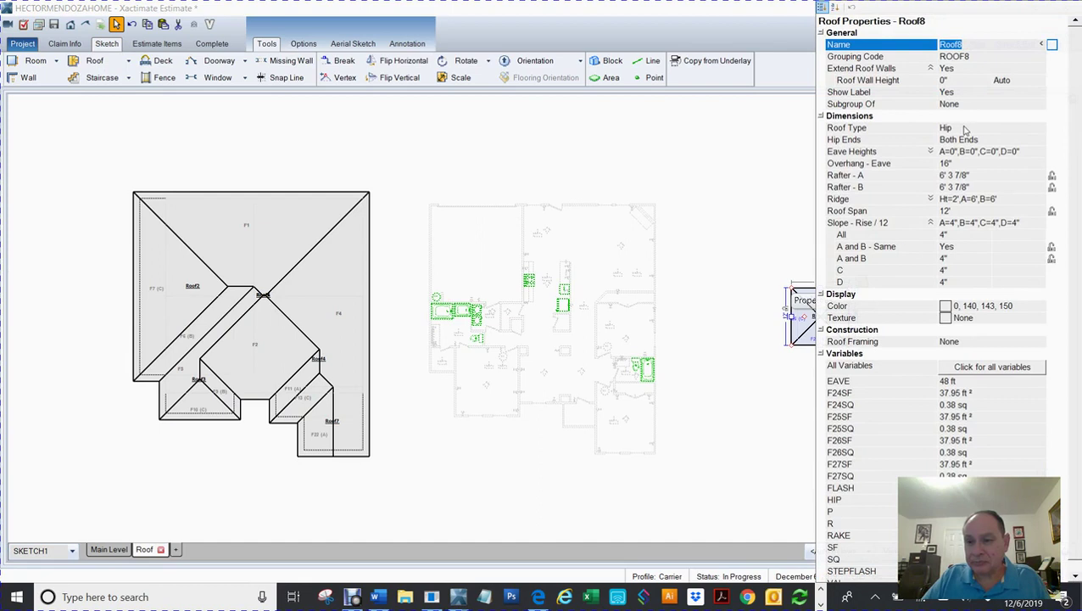
{"action": "left_click", "coordinate": [945, 235]}
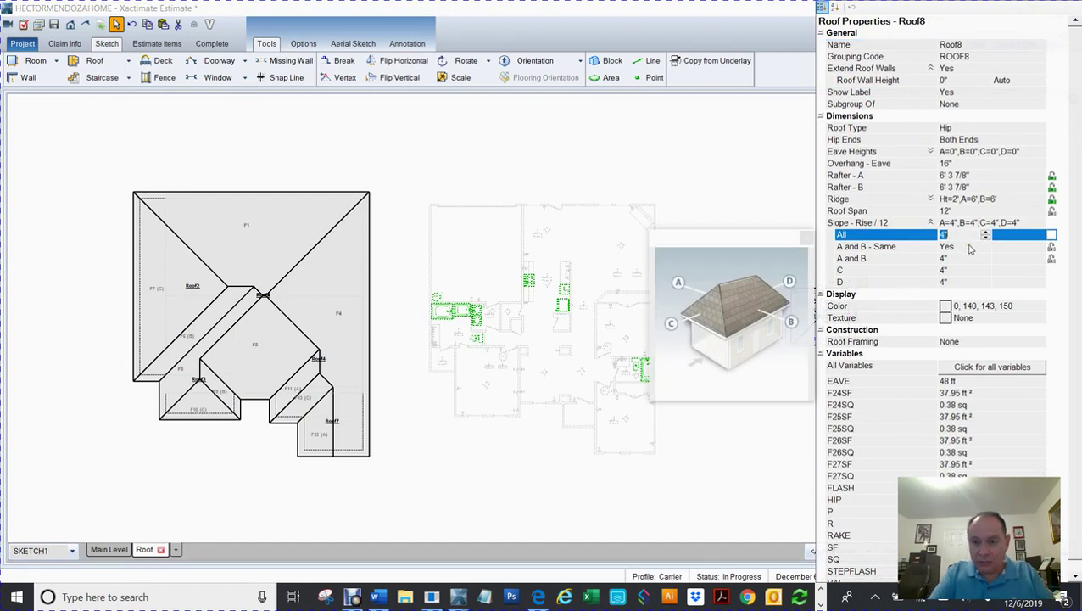
{"action": "left_click", "coordinate": [772, 159]}
{"action": "left_click", "coordinate": [819, 317]}
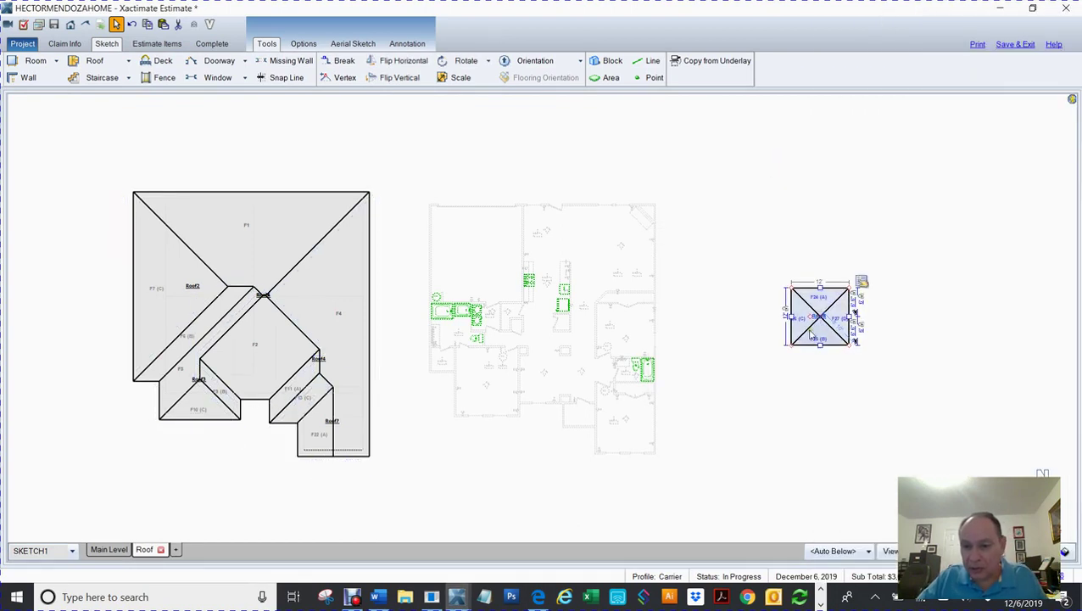
{"action": "left_click_drag", "start_coordinate": [816, 326], "coordinate": [626, 225]}
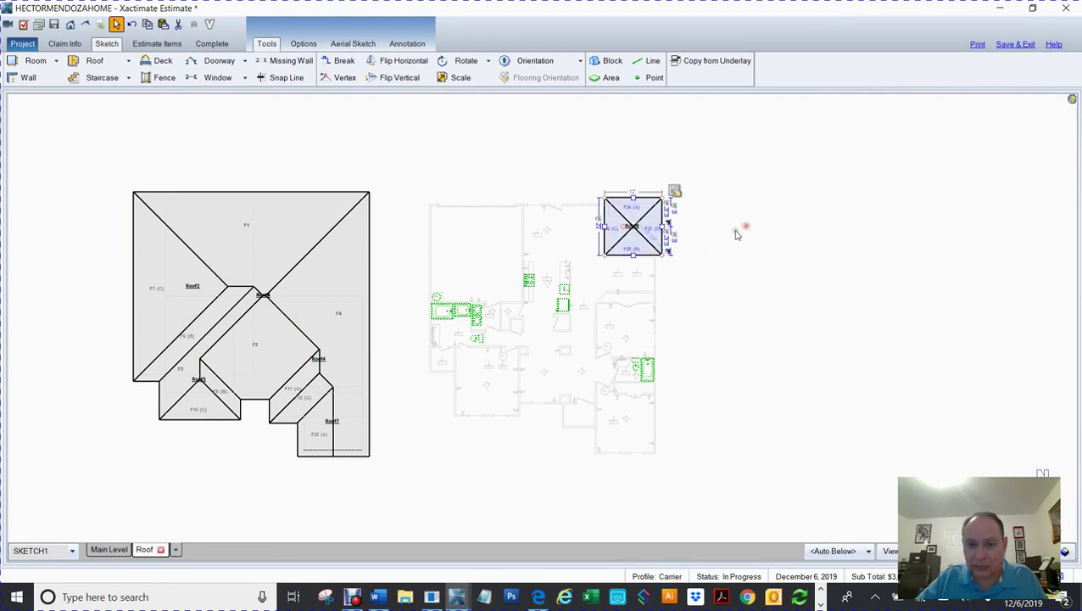
Step: Stretch Roof8 leftward and downward so it covers the floor plan
{"action": "left_click", "coordinate": [735, 237]}
{"action": "scroll", "coordinate": [736, 236], "scroll_direction": "up", "scroll_amount": 2}
{"action": "left_click_drag", "start_coordinate": [732, 239], "coordinate": [807, 217]}
{"action": "left_click", "coordinate": [661, 210]}
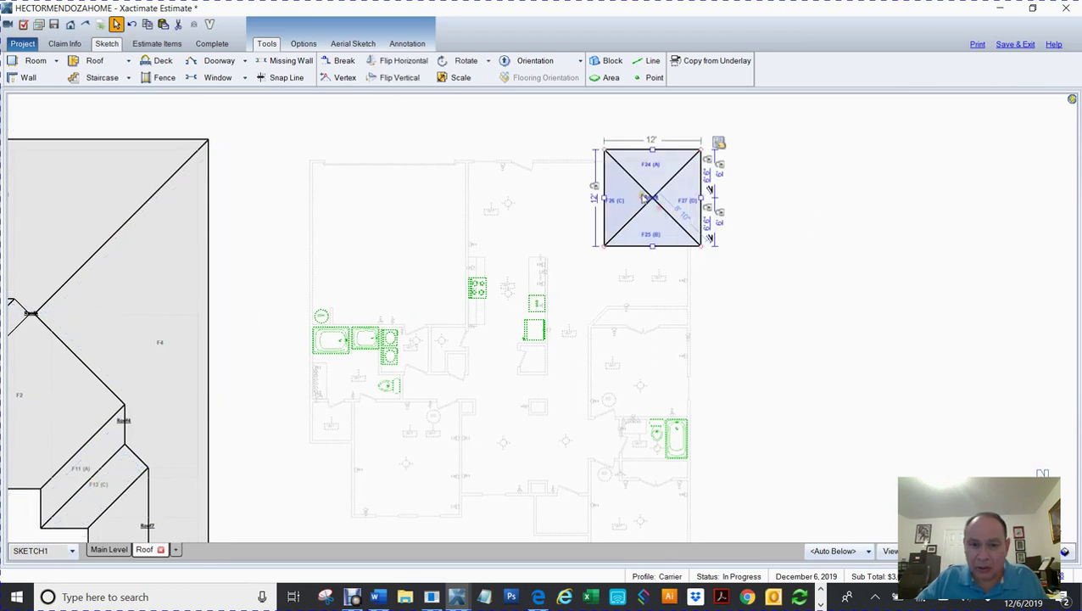
{"action": "mouse_move", "coordinate": [604, 197]}
{"action": "left_mouse_down"}
{"action": "mouse_move", "coordinate": [418, 242]}
{"action": "mouse_move", "coordinate": [346, 248]}
{"action": "mouse_move", "coordinate": [384, 229]}
{"action": "mouse_move", "coordinate": [338, 244]}
{"action": "left_mouse_up"}
{"action": "mouse_move", "coordinate": [515, 244]}
{"action": "left_mouse_down"}
{"action": "mouse_move", "coordinate": [495, 479]}
{"action": "mouse_move", "coordinate": [508, 515]}
{"action": "mouse_move", "coordinate": [495, 503]}
{"action": "left_mouse_up"}
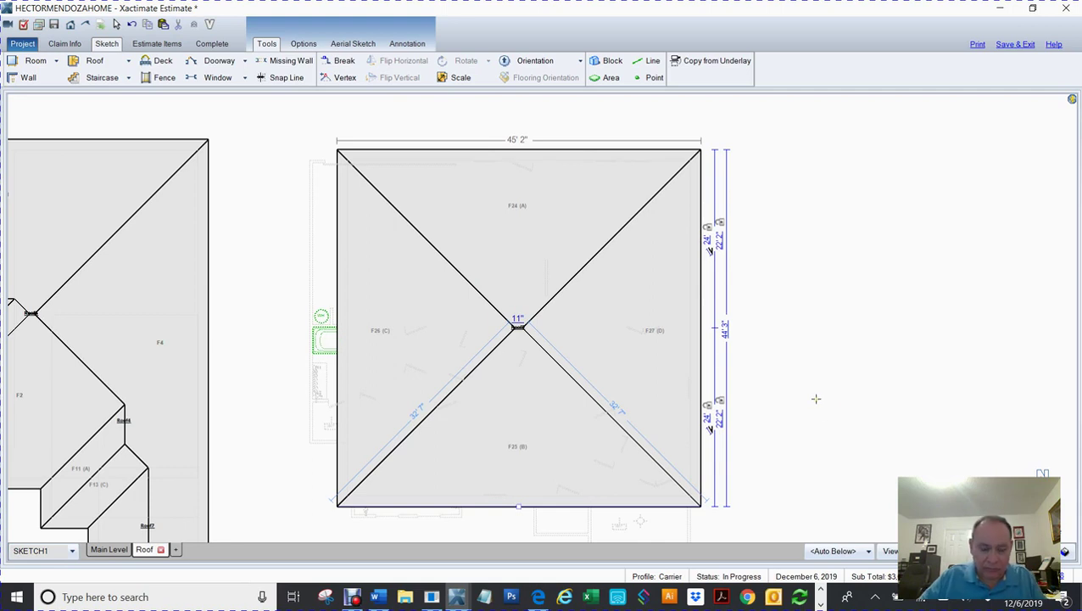
{"action": "key", "text": "Escape"}
Step: Adjust Roof8's left edge until the roof is 44' 8" wide
{"action": "left_click", "coordinate": [485, 396]}
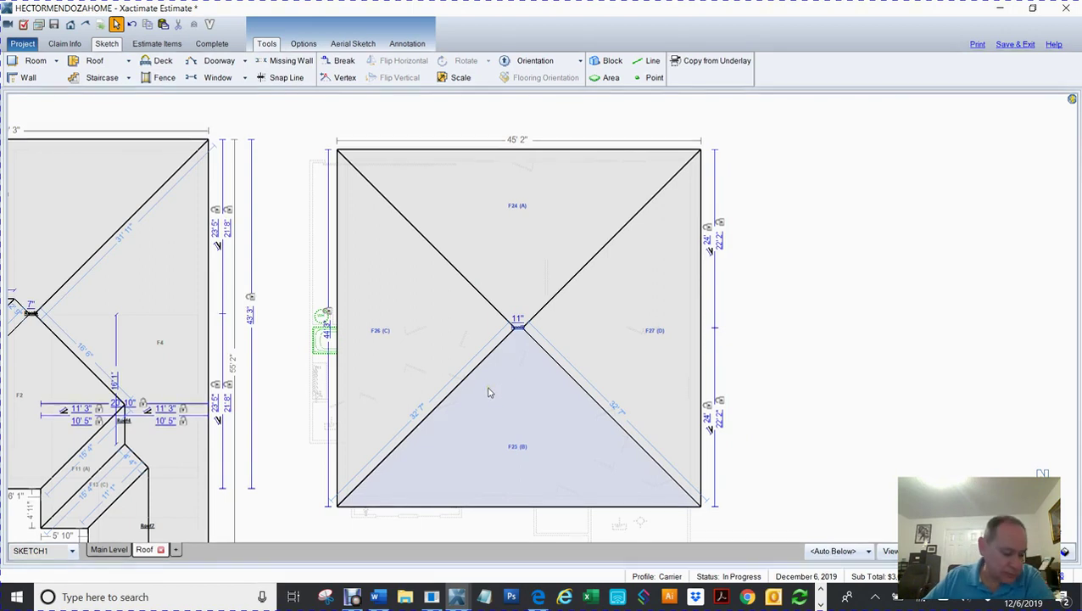
{"action": "left_click", "coordinate": [412, 331]}
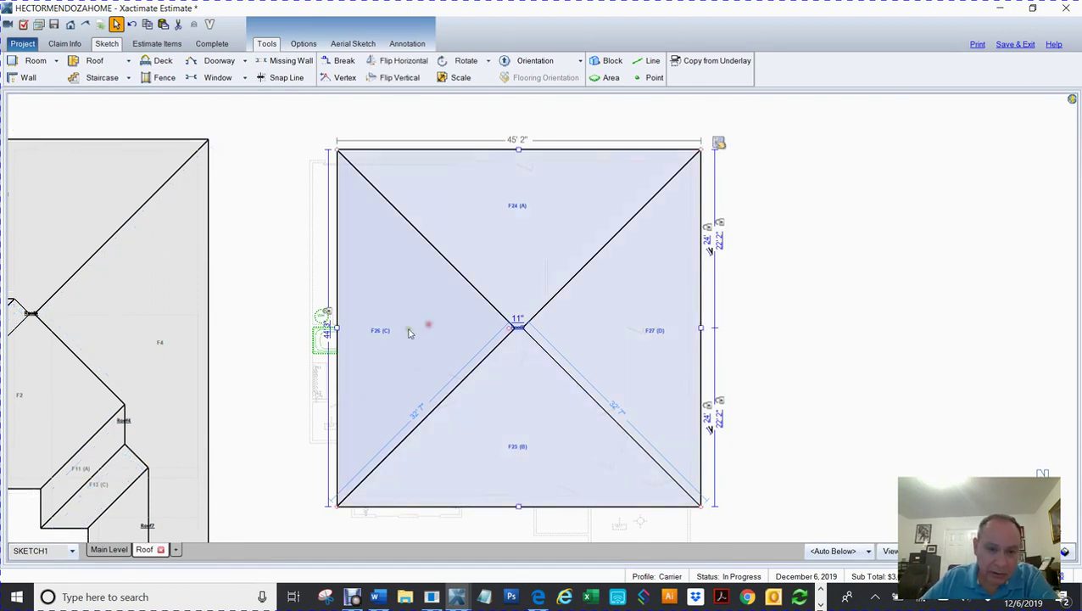
{"action": "left_click_drag", "start_coordinate": [337, 328], "coordinate": [365, 322]}
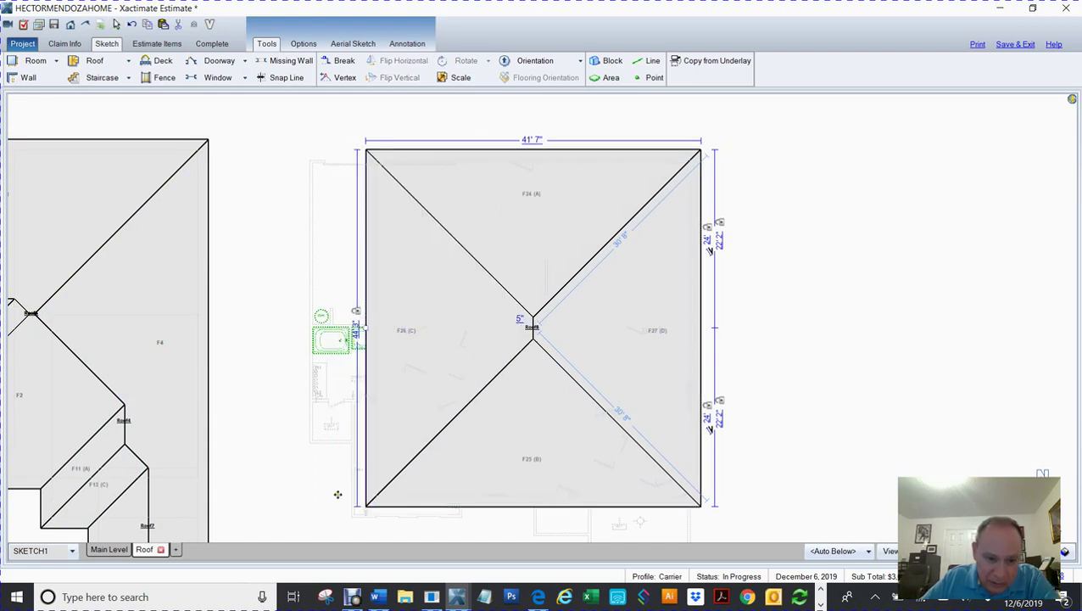
{"action": "left_click_drag", "start_coordinate": [367, 329], "coordinate": [341, 337]}
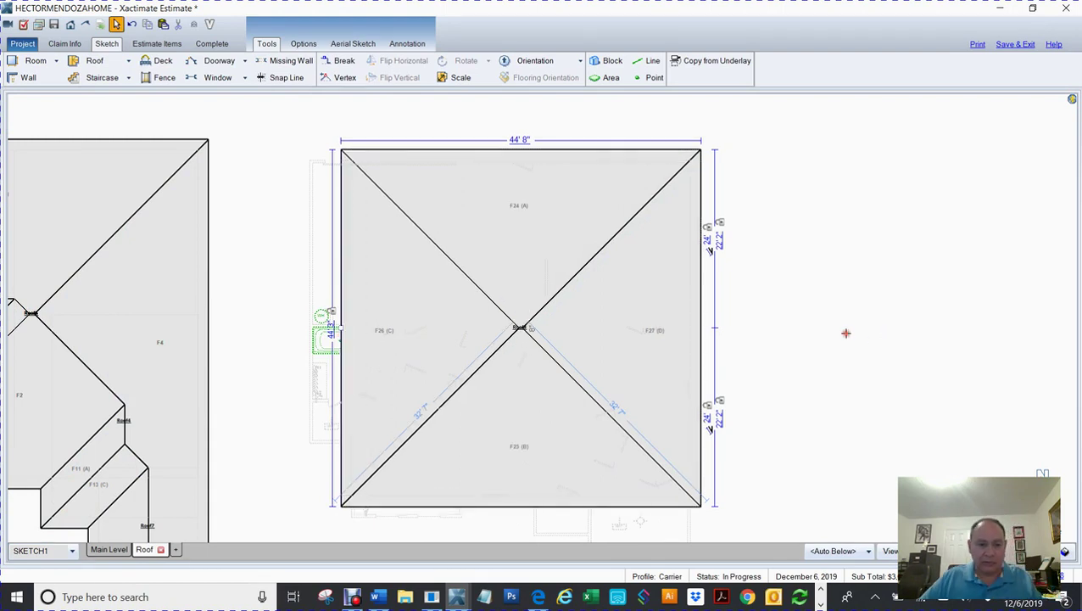
{"action": "key", "text": "b"}
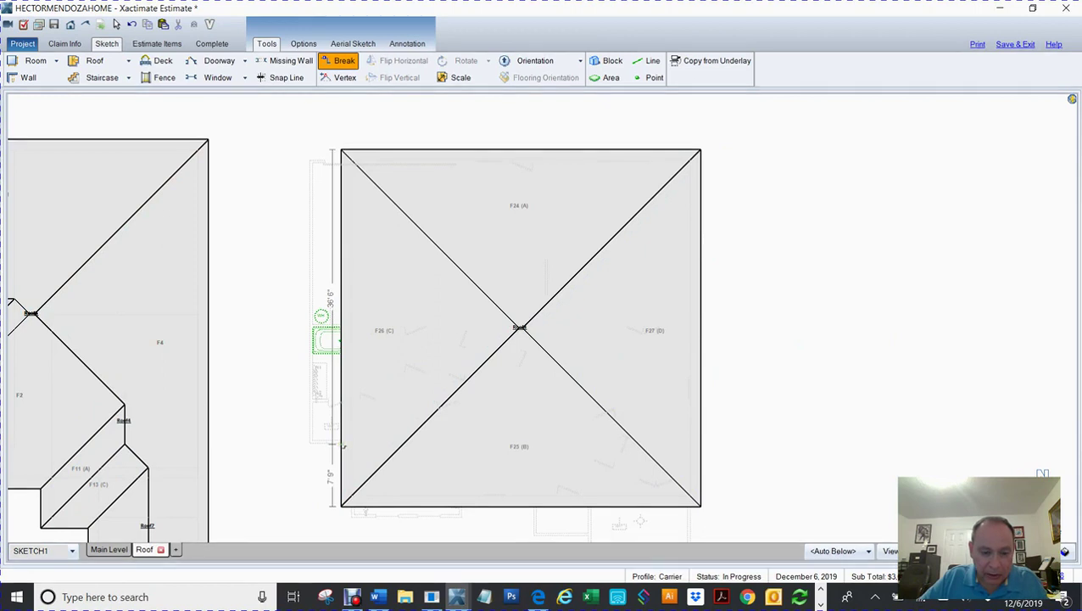
Step: Break the roof's left wall and extend the upper-left section out to 49' 10" overall width
{"action": "left_click", "coordinate": [342, 443]}
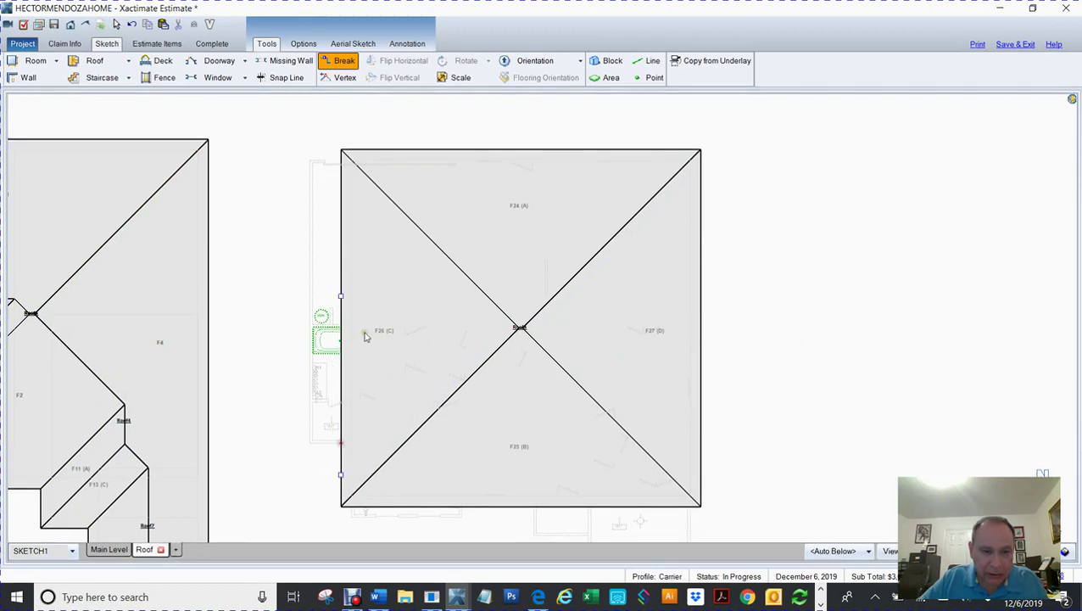
{"action": "left_click_drag", "start_coordinate": [341, 296], "coordinate": [298, 301]}
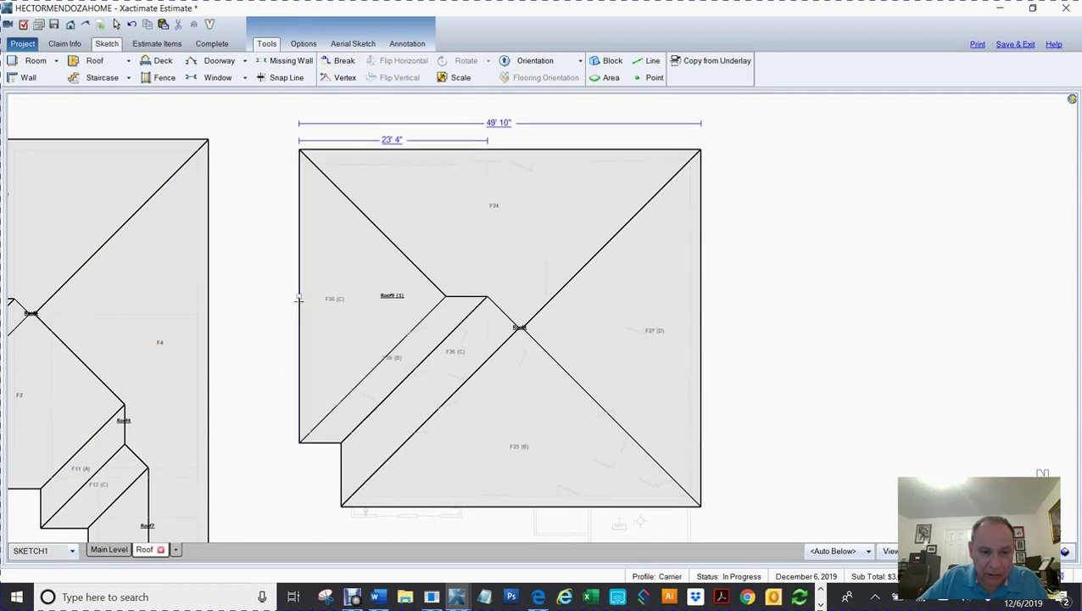
{"action": "key", "text": "Escape"}
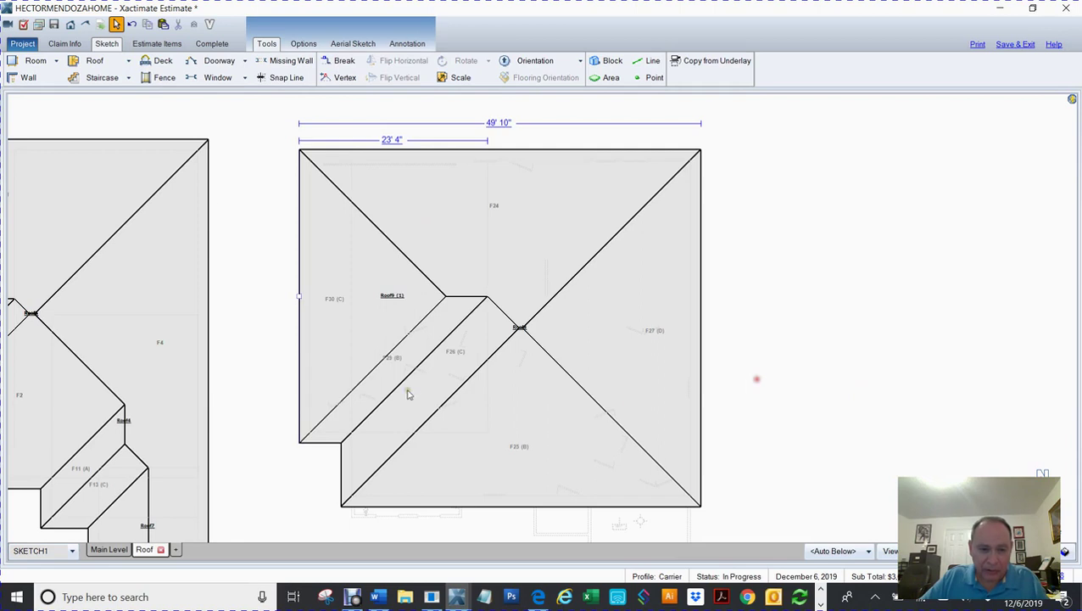
{"action": "left_click", "coordinate": [383, 335]}
{"action": "left_click", "coordinate": [382, 326]}
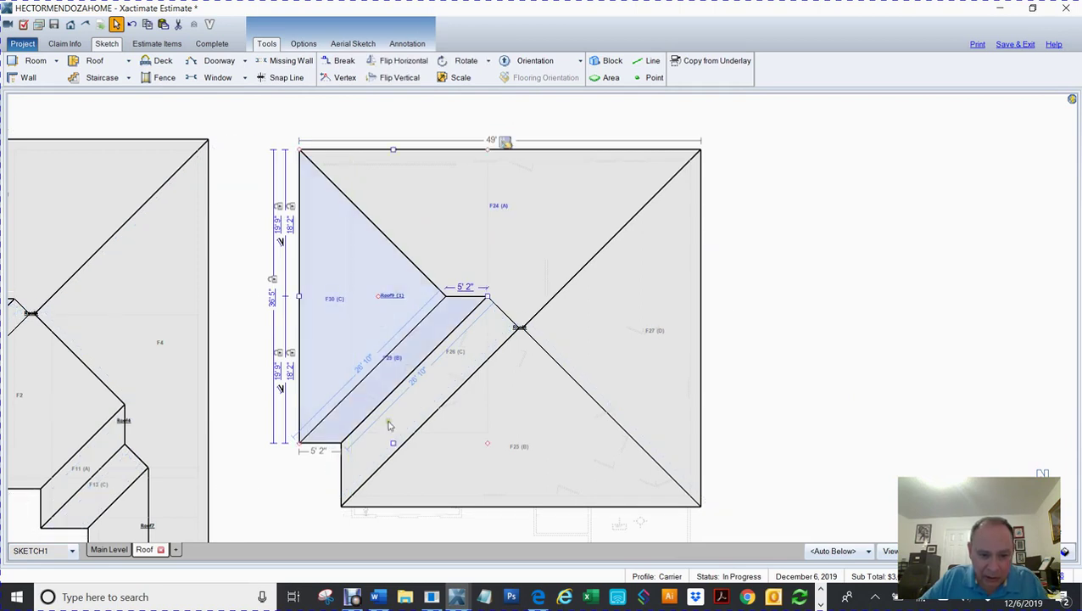
{"action": "left_click_drag", "start_coordinate": [393, 441], "coordinate": [396, 454]}
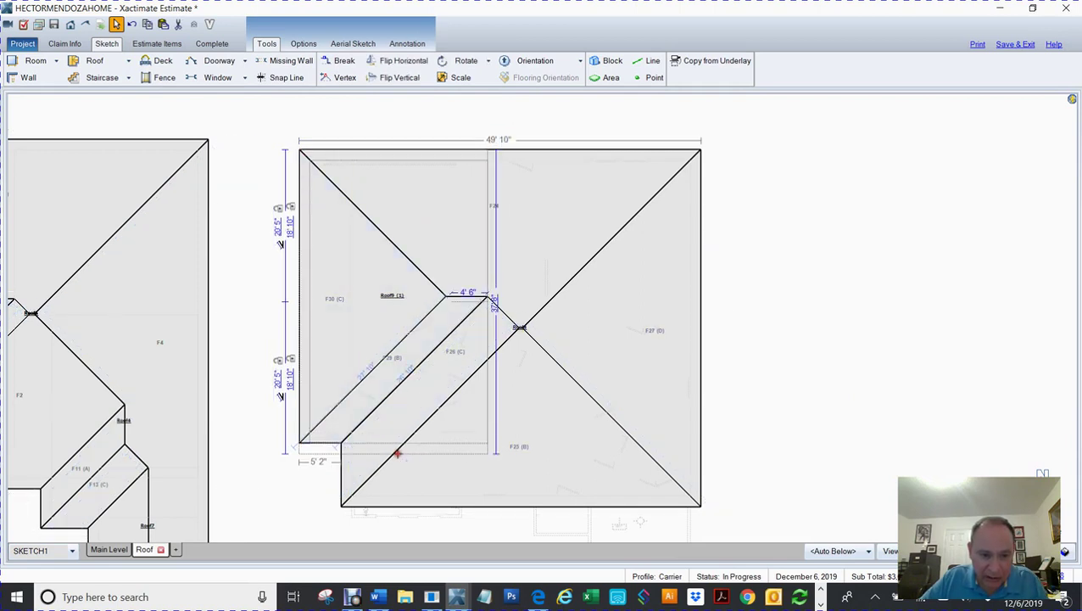
{"action": "left_click", "coordinate": [880, 416]}
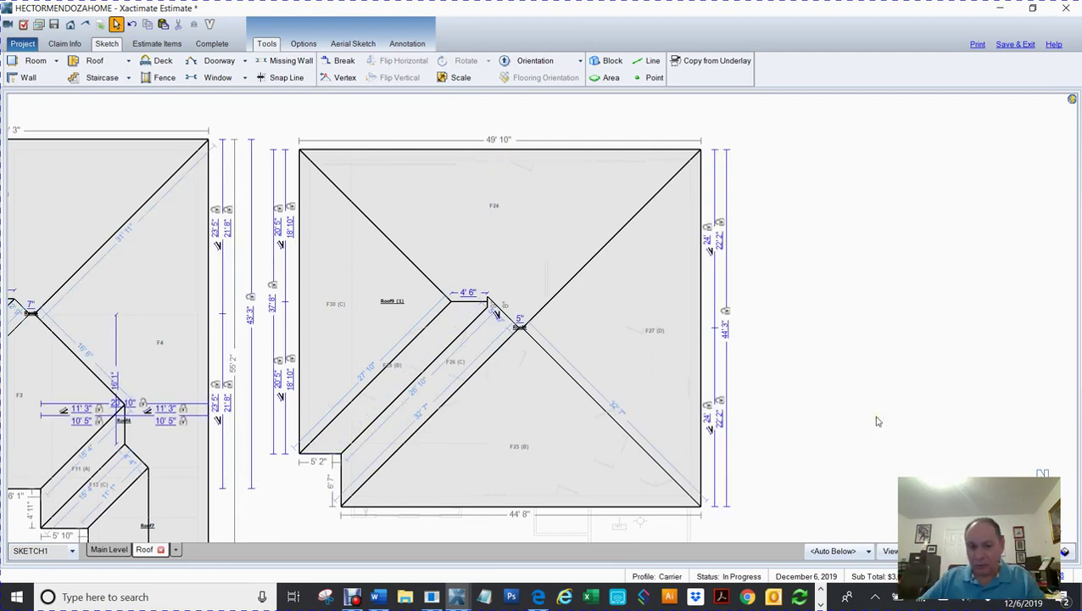
Step: Split the roof's front edge at 14' 11", leaving a 29' 9" segment
{"action": "key", "text": "Escape"}
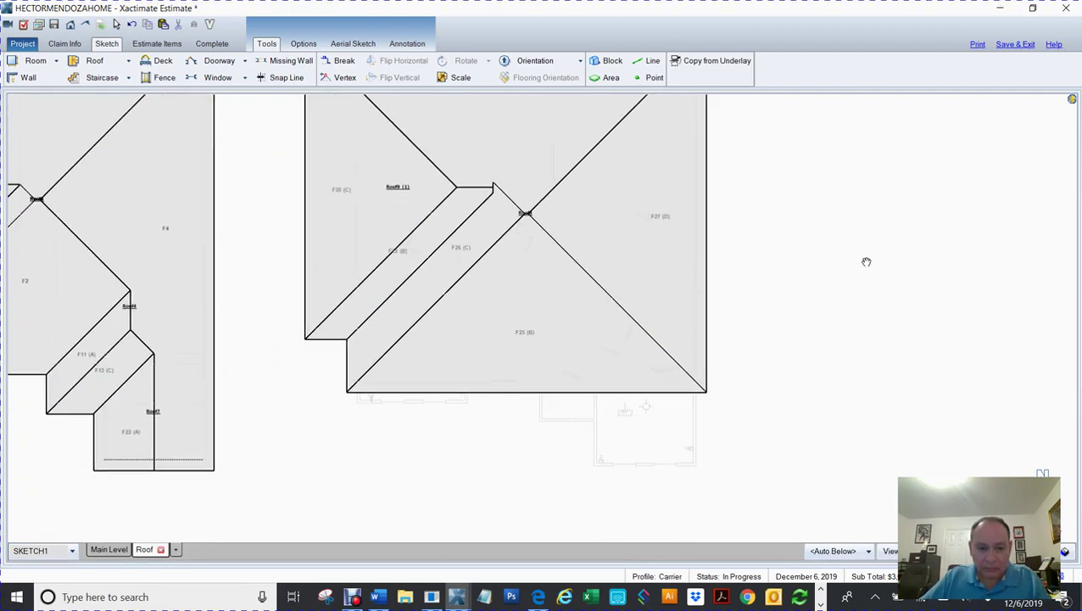
{"action": "right_click", "coordinate": [867, 262]}
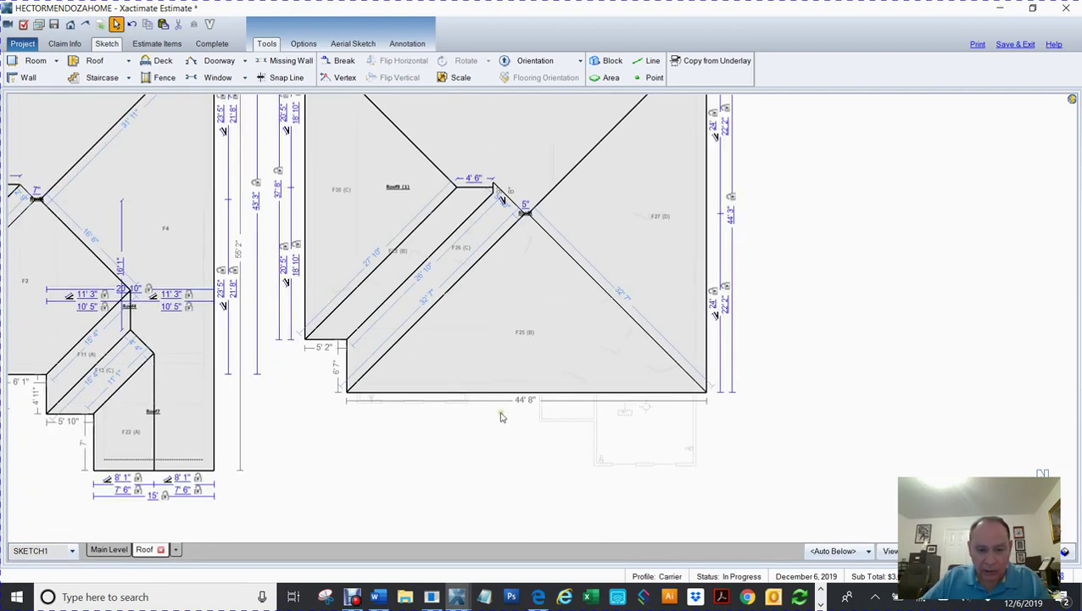
{"action": "key", "text": "b"}
{"action": "left_click", "coordinate": [467, 392]}
{"action": "left_click", "coordinate": [466, 395]}
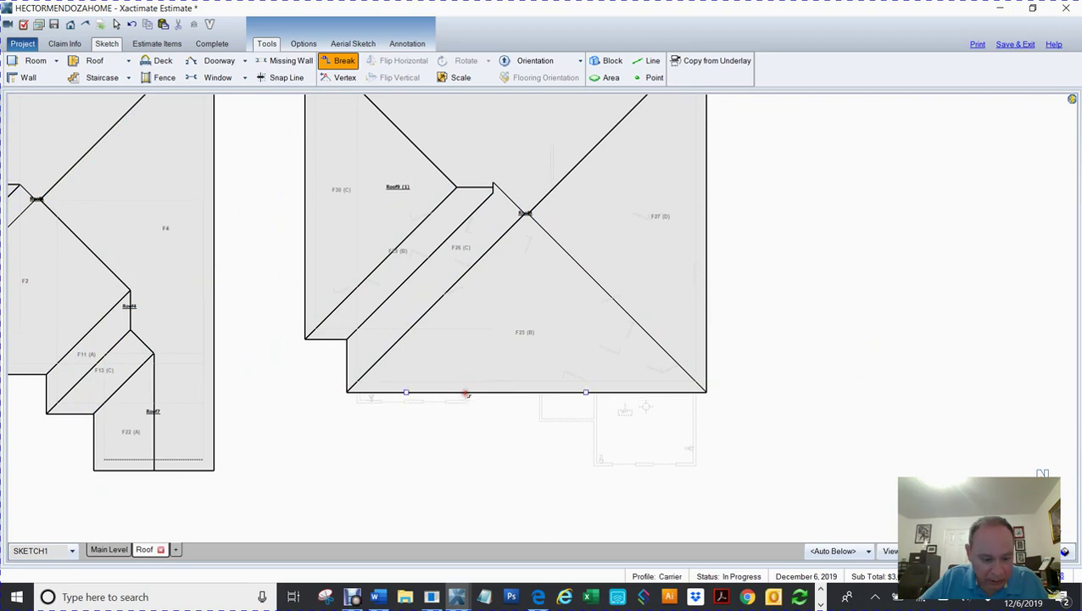
Step: Pull the split front-edge segment down into a bump-out
{"action": "left_click_drag", "start_coordinate": [406, 392], "coordinate": [406, 417]}
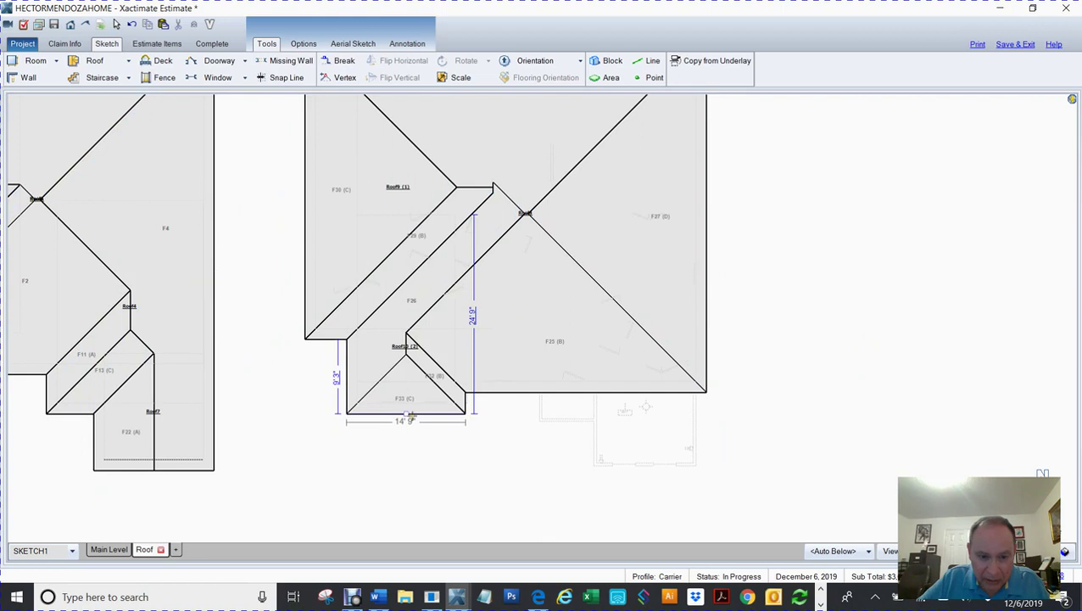
{"action": "key", "text": "Escape"}
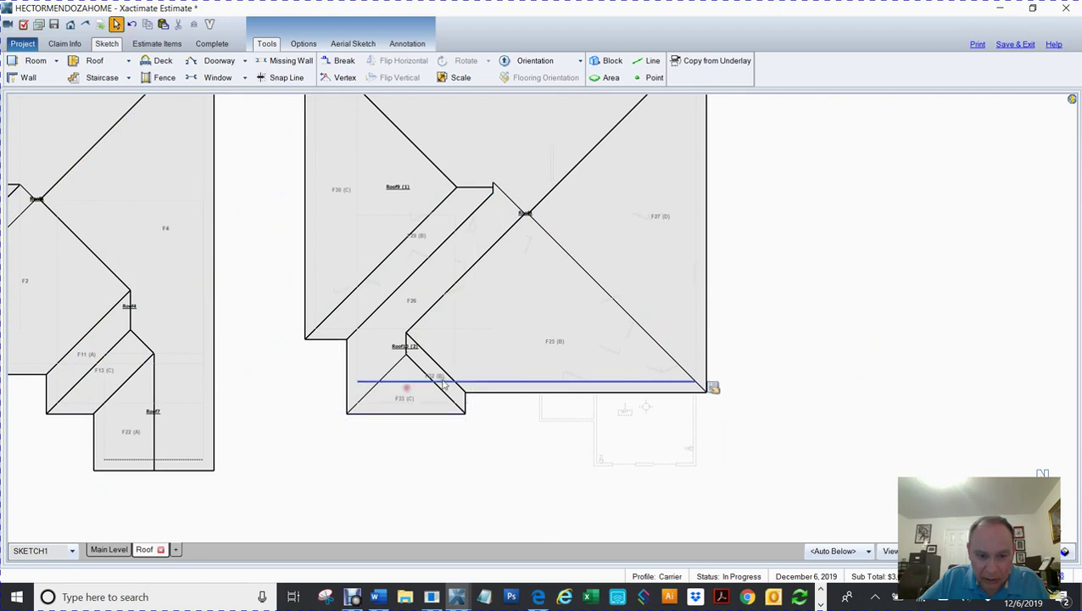
{"action": "left_click", "coordinate": [456, 360]}
{"action": "left_click", "coordinate": [477, 316]}
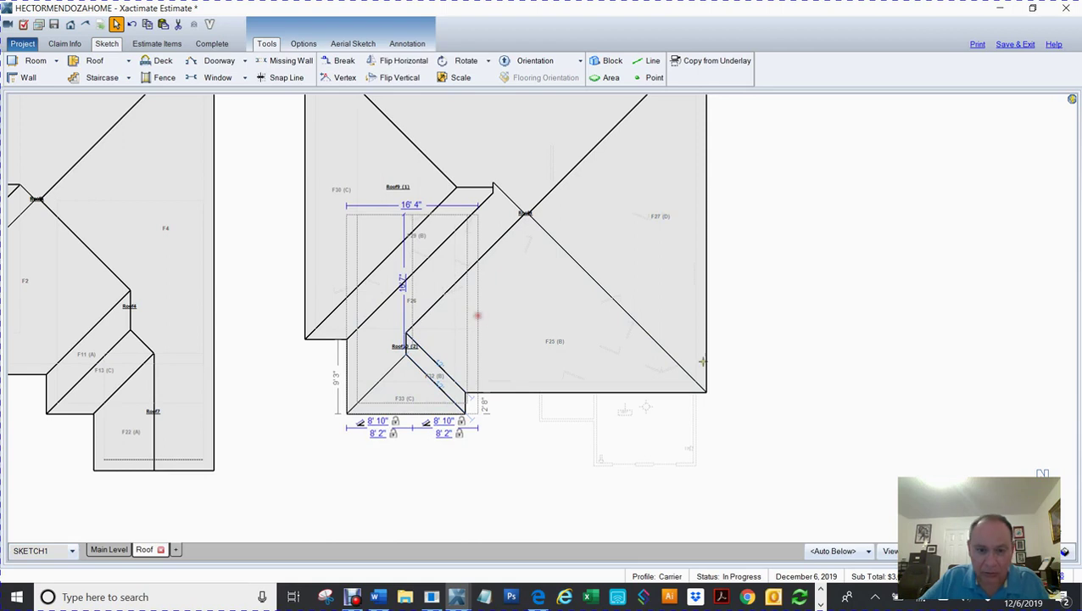
{"action": "left_click", "coordinate": [842, 369]}
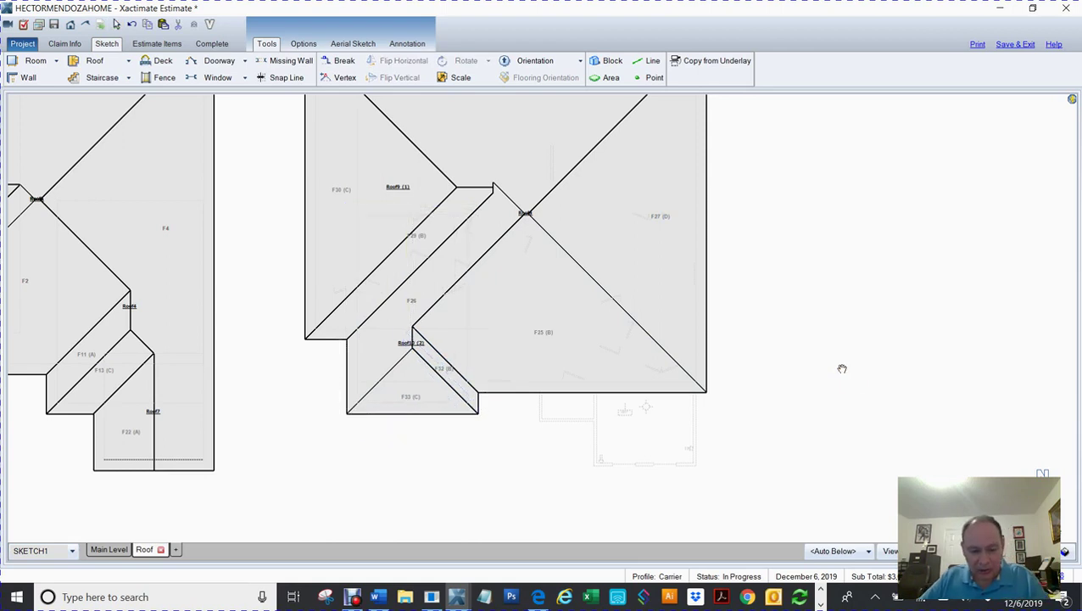
Step: Split the lower wall, extend its right part down 4'11" forming F36, and split that section's bottom wall
{"action": "left_click", "coordinate": [339, 60]}
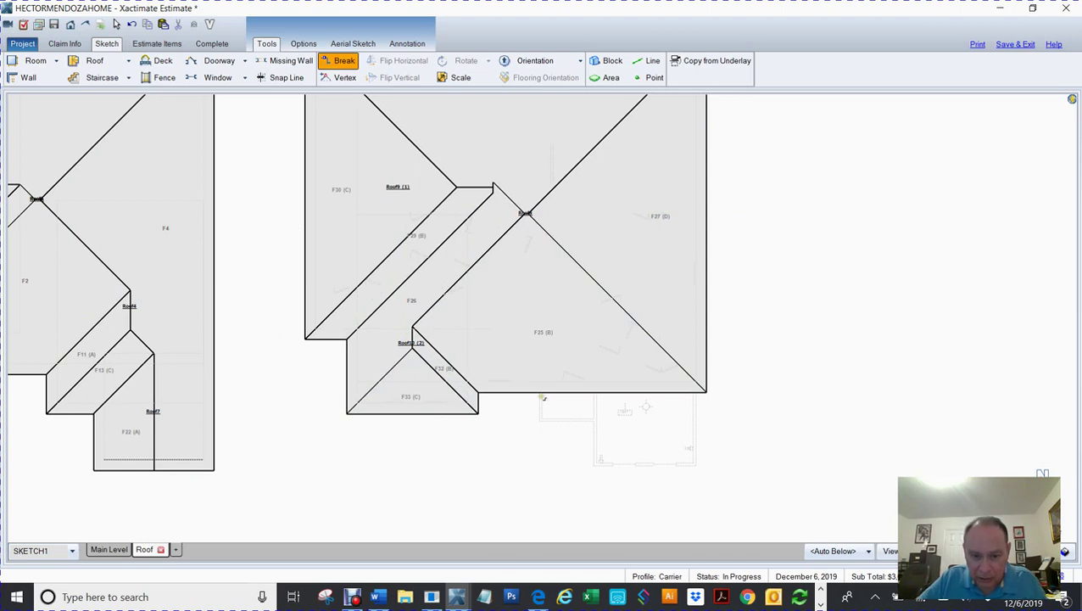
{"action": "left_click", "coordinate": [540, 394]}
{"action": "left_click_drag", "start_coordinate": [624, 392], "coordinate": [625, 431]}
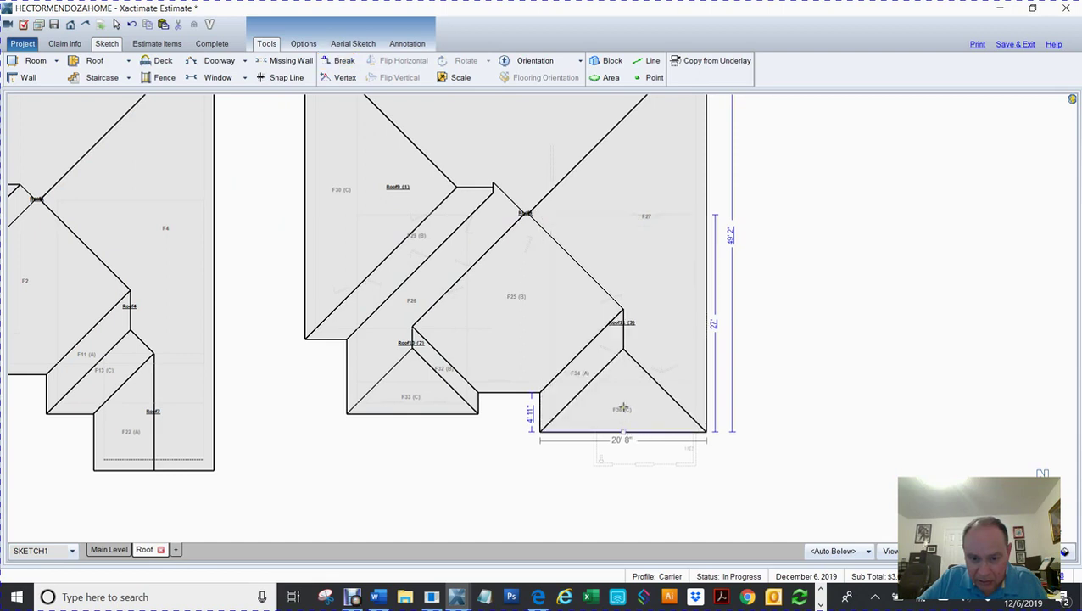
{"action": "left_click", "coordinate": [624, 397]}
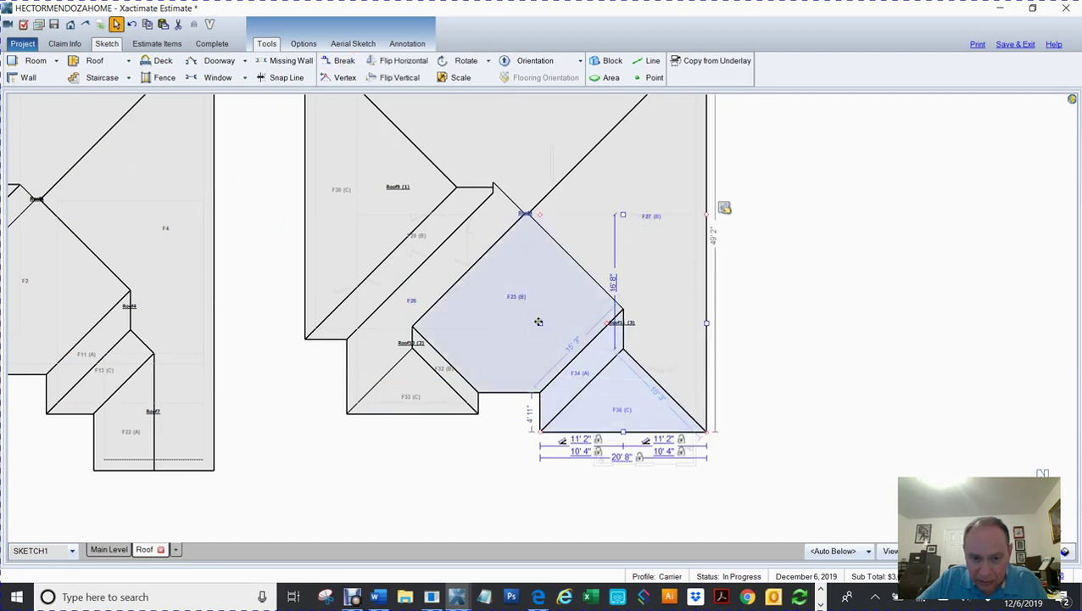
{"action": "left_click", "coordinate": [539, 323]}
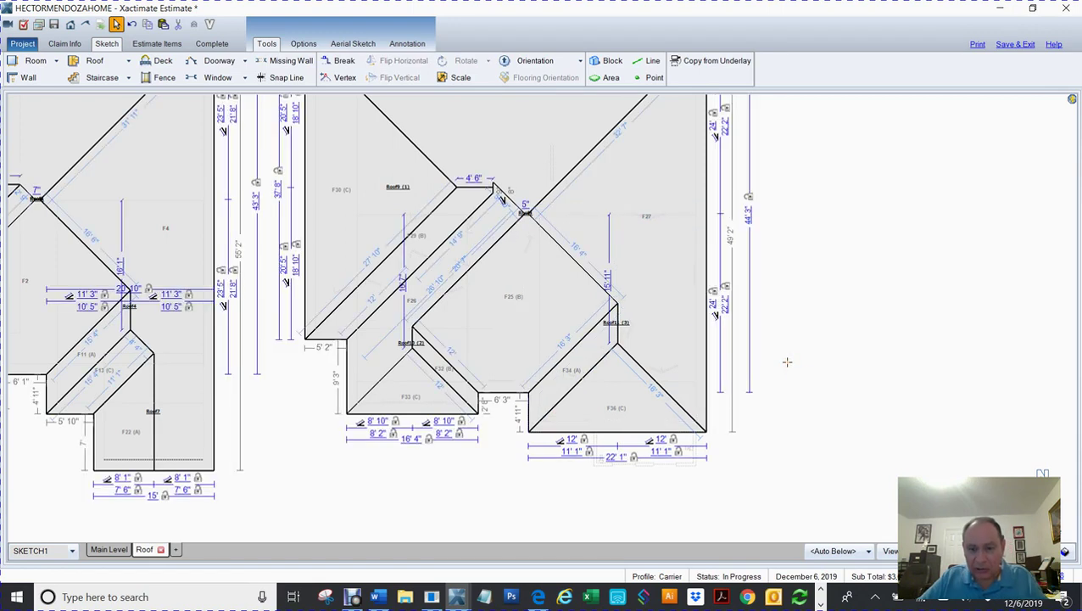
{"action": "key", "text": "b"}
{"action": "left_click", "coordinate": [596, 431]}
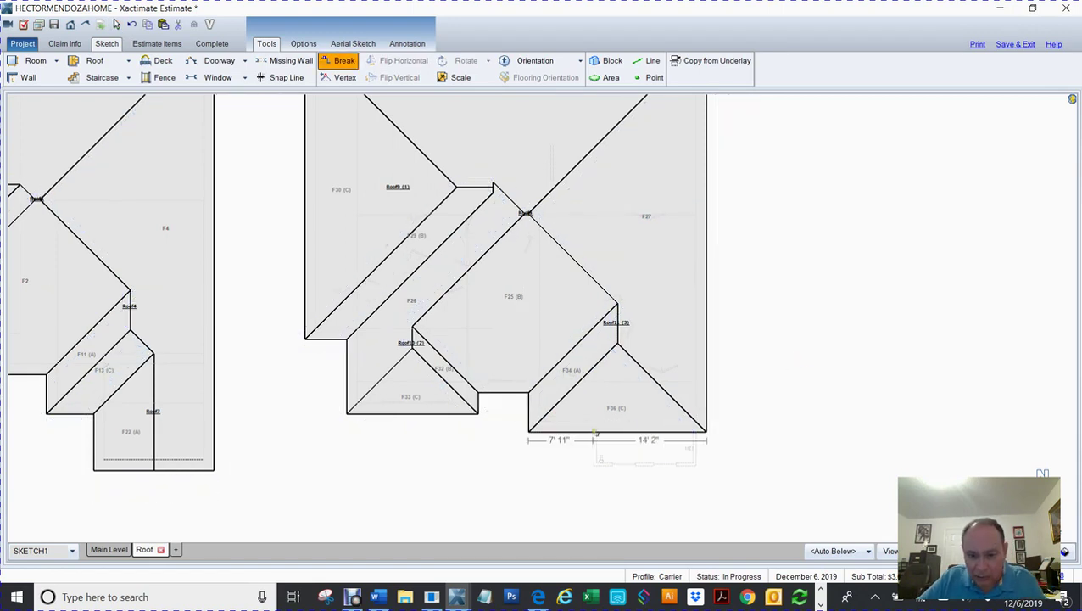
Step: Add a second break and pull the right wall piece down 5'6" into a 13'10" bump-out, then select its triangular facet
{"action": "left_click", "coordinate": [651, 434]}
{"action": "left_click_drag", "start_coordinate": [652, 434], "coordinate": [649, 478]}
{"action": "left_click", "coordinate": [649, 463]}
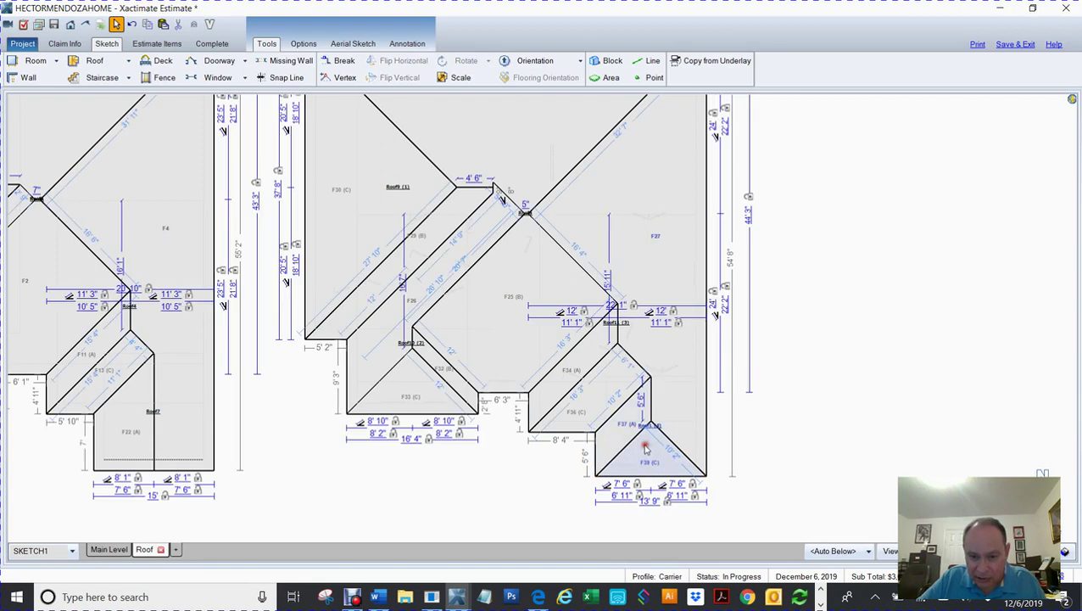
{"action": "left_click", "coordinate": [646, 453]}
{"action": "left_click", "coordinate": [590, 426]}
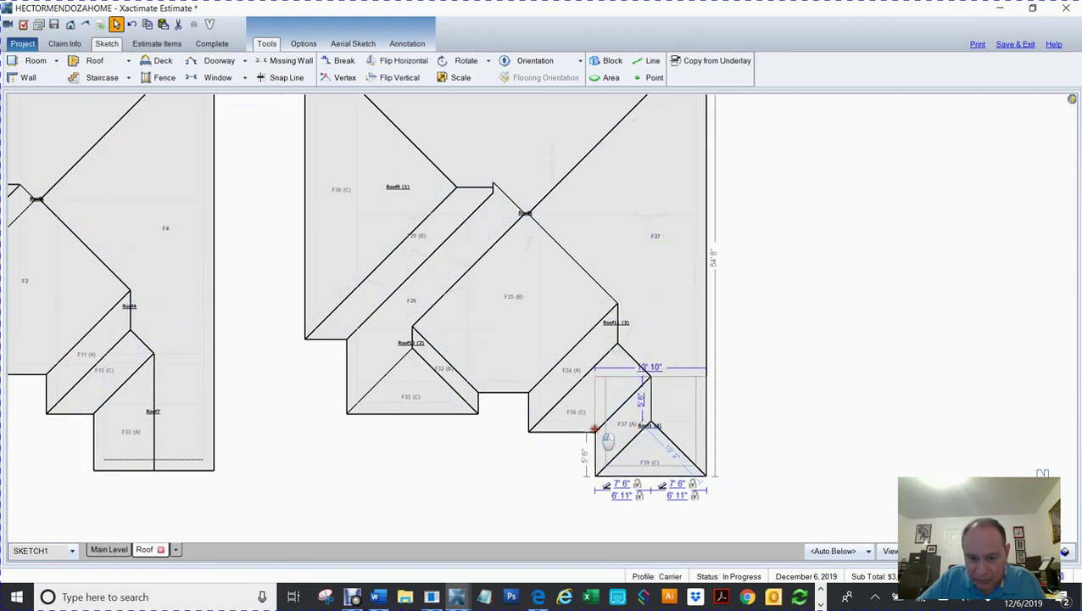
{"action": "left_click", "coordinate": [709, 414]}
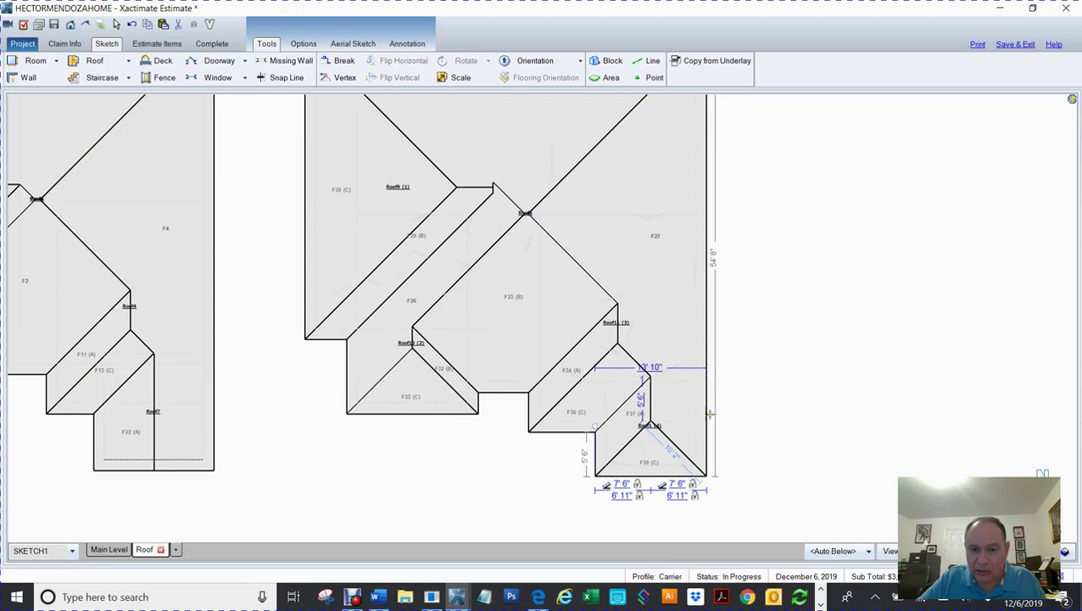
{"action": "left_click", "coordinate": [651, 444]}
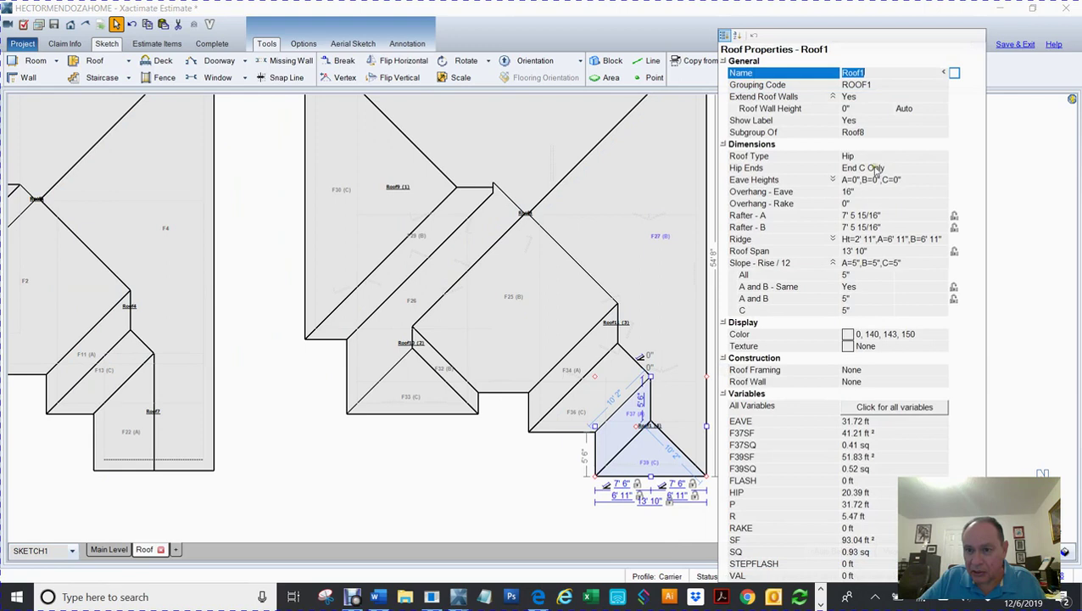
Step: Set the 13'10" bump-out's Roof Type to Gable and reframe the view on both roof plans
{"action": "left_click", "coordinate": [873, 158]}
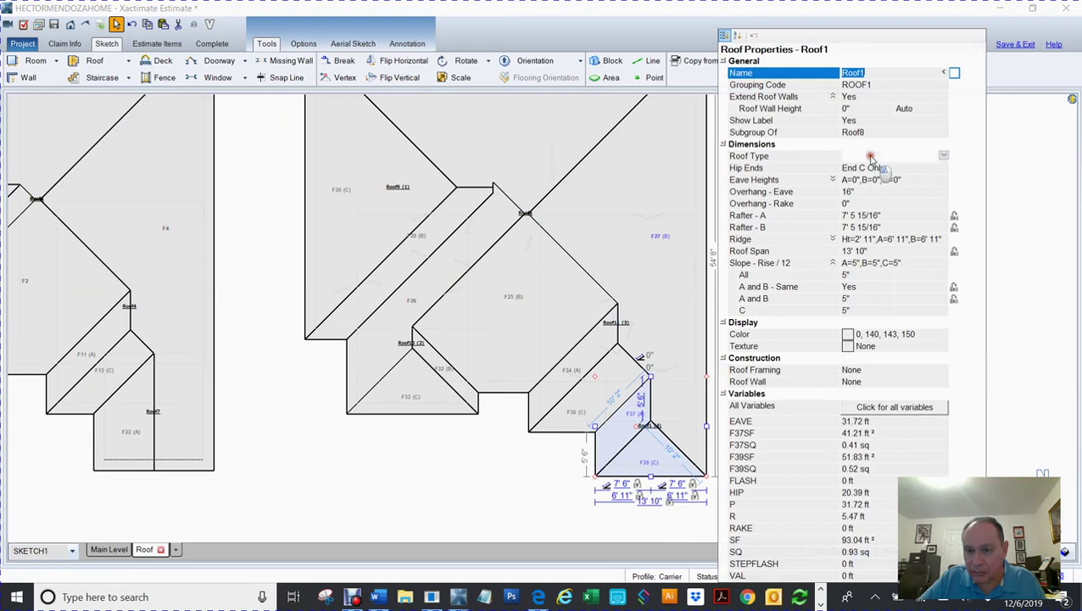
{"action": "left_click", "coordinate": [941, 157]}
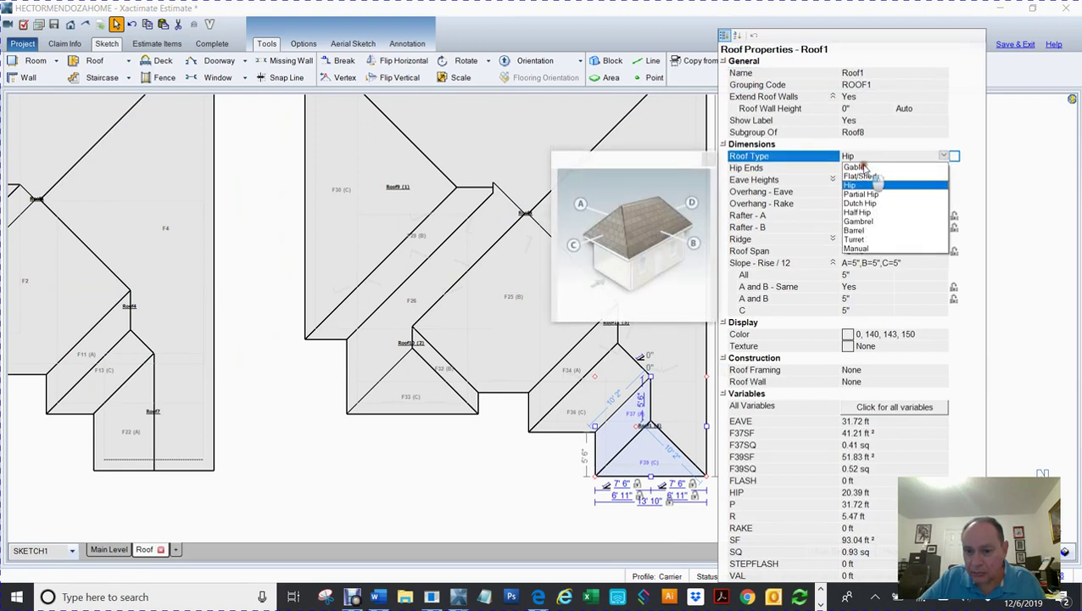
{"action": "left_click", "coordinate": [863, 167]}
{"action": "left_click", "coordinate": [466, 479]}
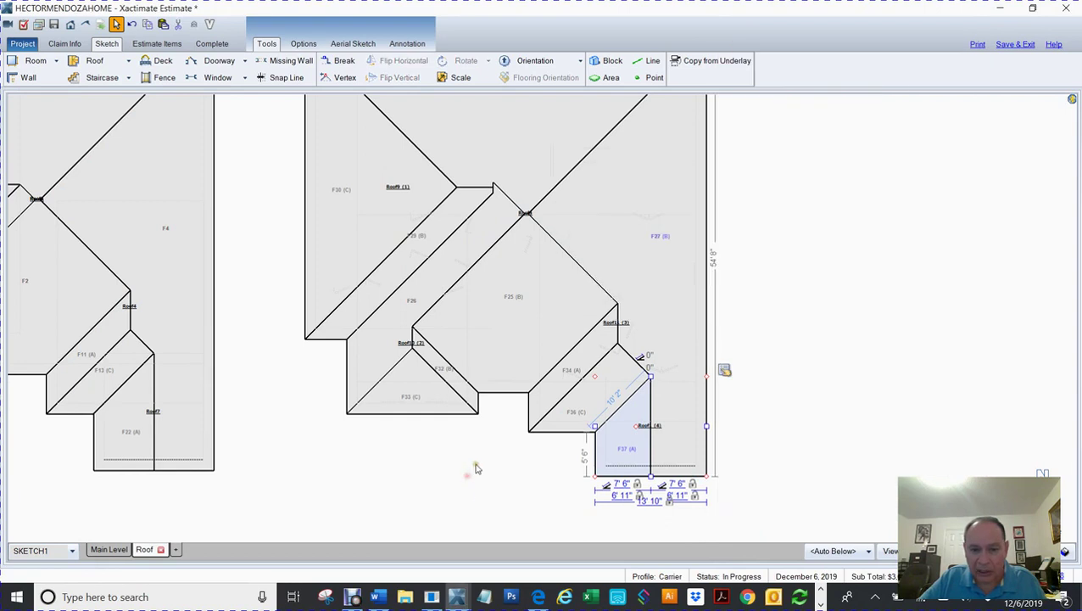
{"action": "scroll", "coordinate": [490, 476], "scroll_direction": "down", "scroll_amount": 3}
{"action": "left_click_drag", "start_coordinate": [732, 363], "coordinate": [838, 346]}
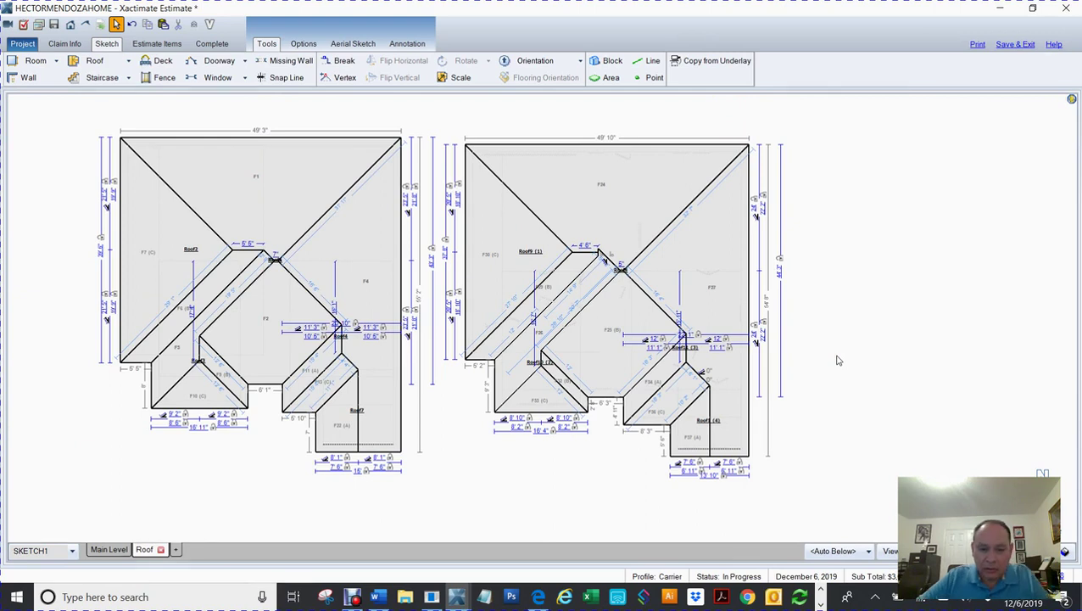
{"action": "scroll", "coordinate": [543, 432], "scroll_direction": "up", "scroll_amount": 5}
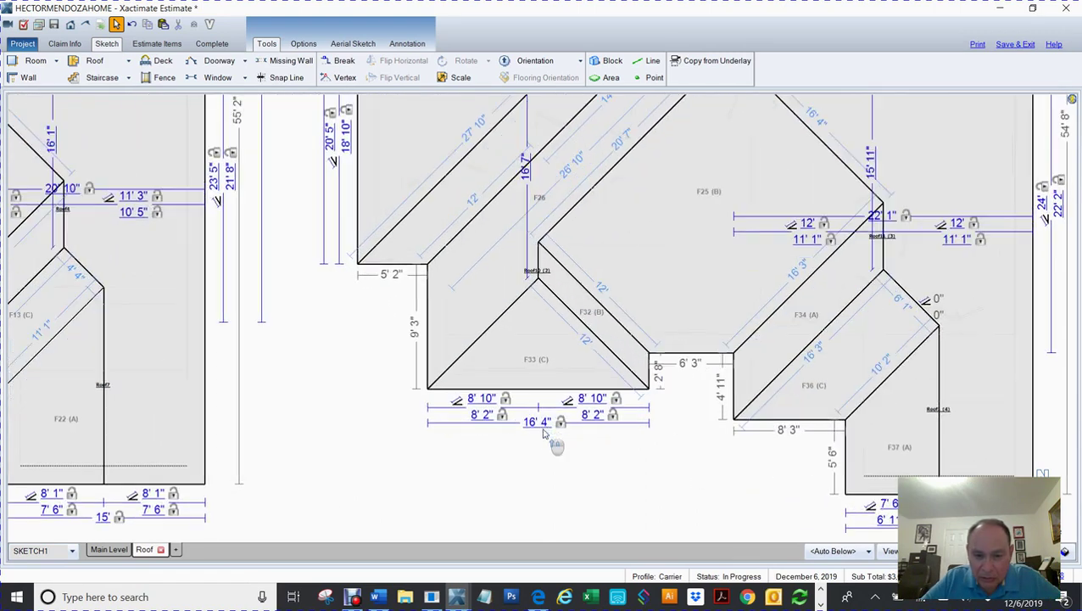
{"action": "left_click", "coordinate": [531, 333]}
Step: Lengthen the F33 section's side walls to 10'6" and center both roof plans in view
{"action": "left_click", "coordinate": [542, 313]}
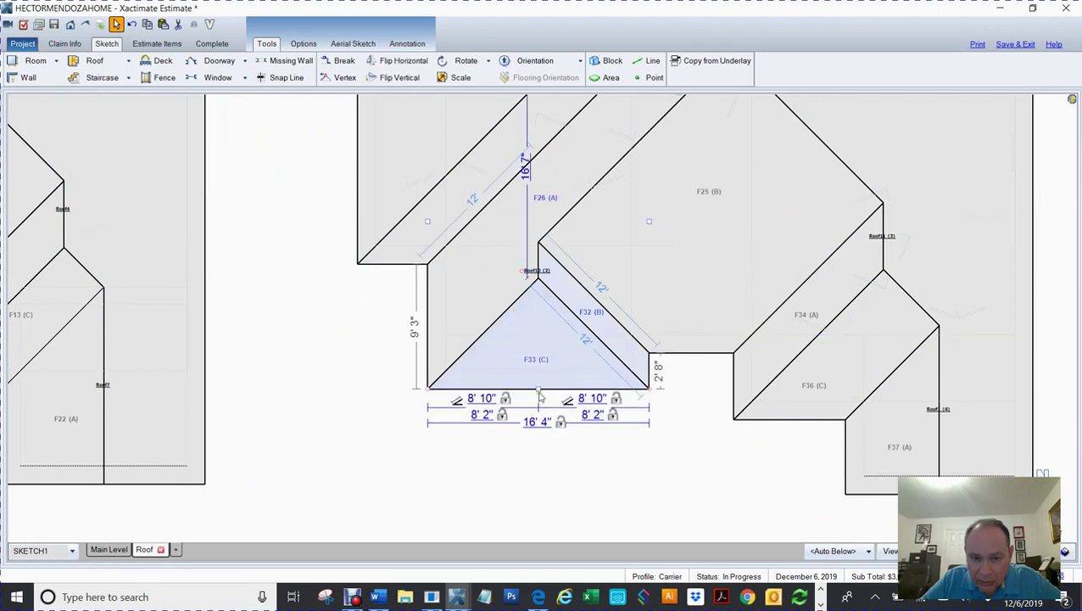
{"action": "left_click_drag", "start_coordinate": [538, 390], "coordinate": [544, 407]}
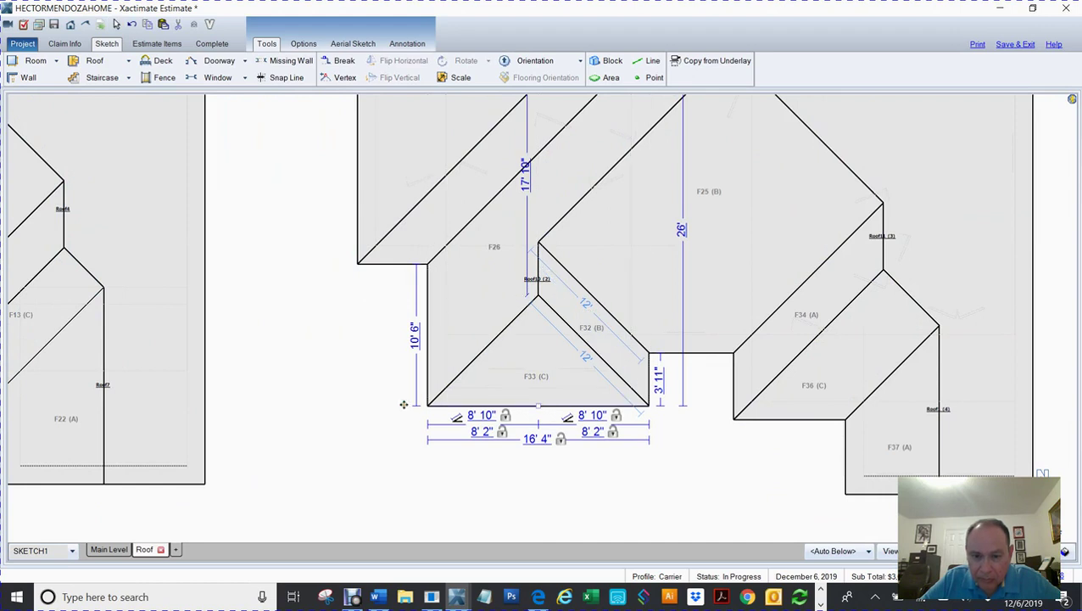
{"action": "scroll", "coordinate": [382, 399], "scroll_direction": "down", "scroll_amount": 5}
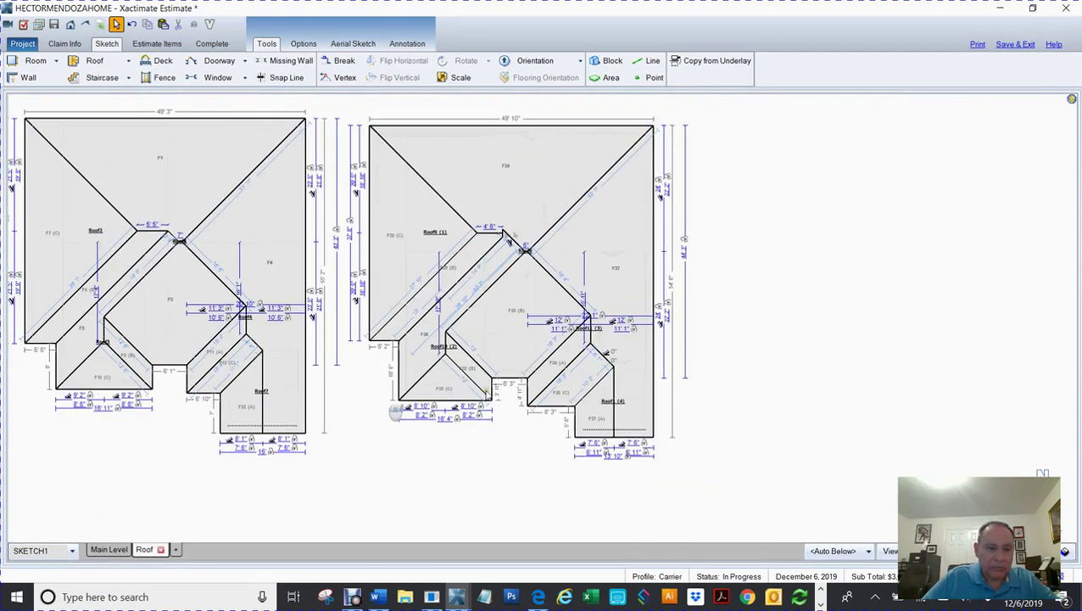
{"action": "left_click_drag", "start_coordinate": [813, 322], "coordinate": [838, 314]}
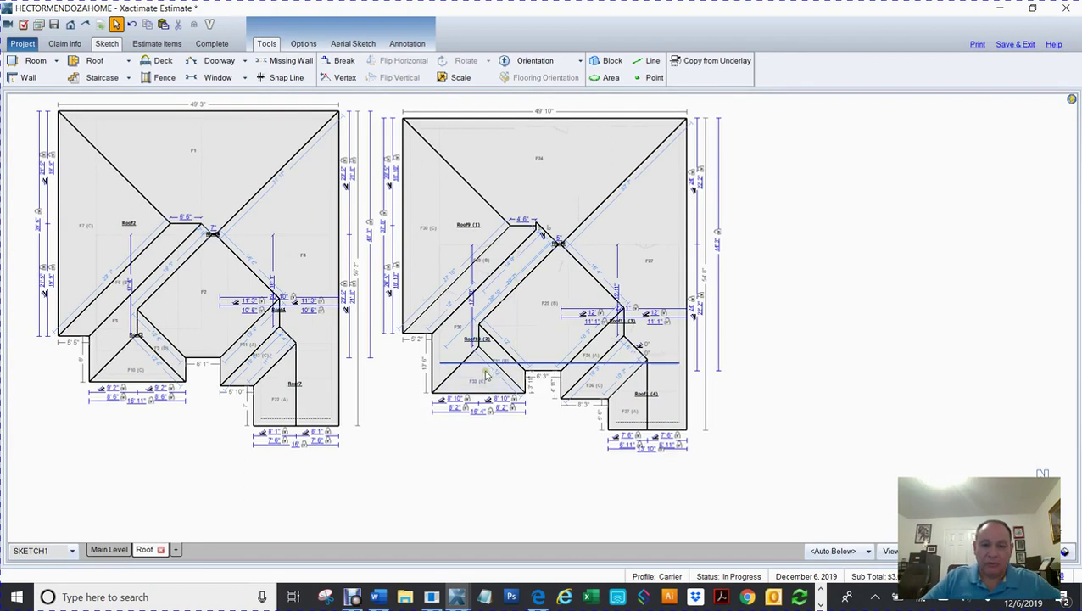
{"action": "scroll", "coordinate": [482, 373], "scroll_direction": "up", "scroll_amount": 2}
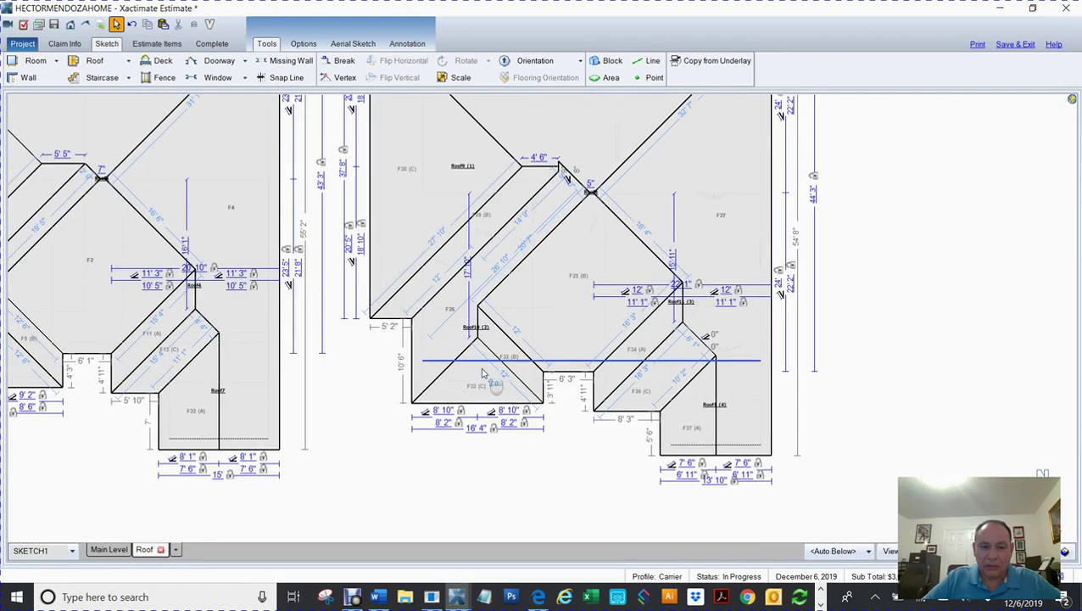
{"action": "scroll", "coordinate": [482, 373], "scroll_direction": "down", "scroll_amount": 2}
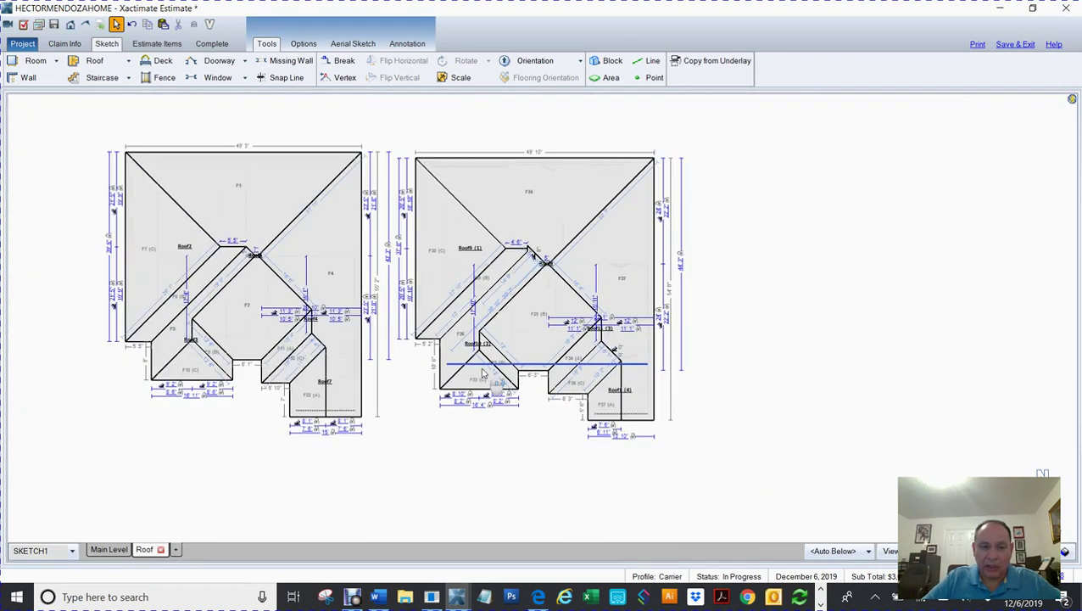
{"action": "scroll", "coordinate": [481, 373], "scroll_direction": "up", "scroll_amount": 1}
Step: Pull the bottom edge of the triangular F33 facet further down and review the dimensions
{"action": "left_click", "coordinate": [481, 374]}
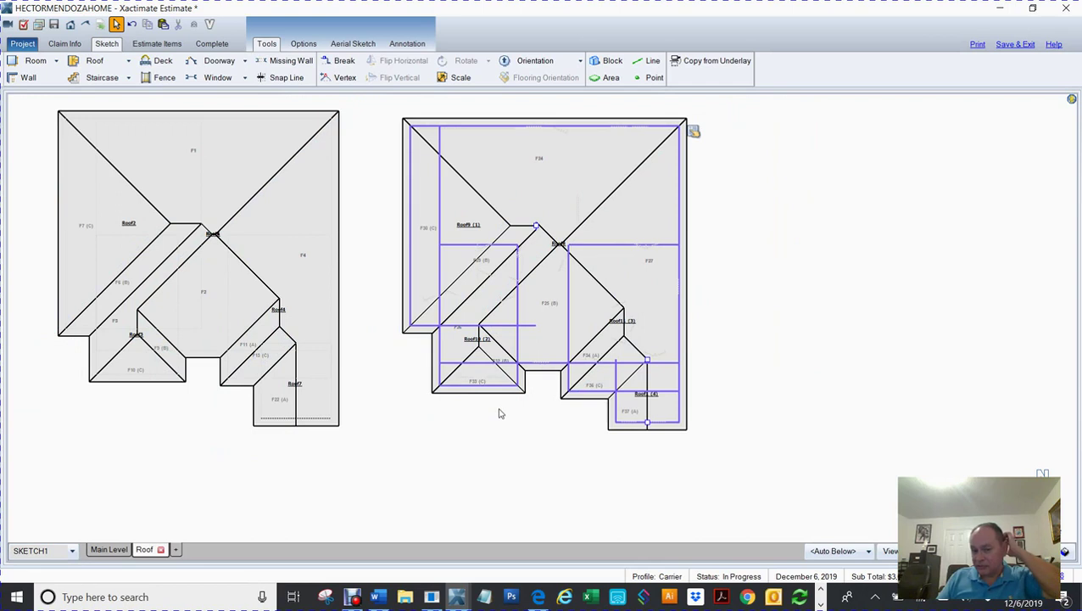
{"action": "left_click", "coordinate": [795, 336]}
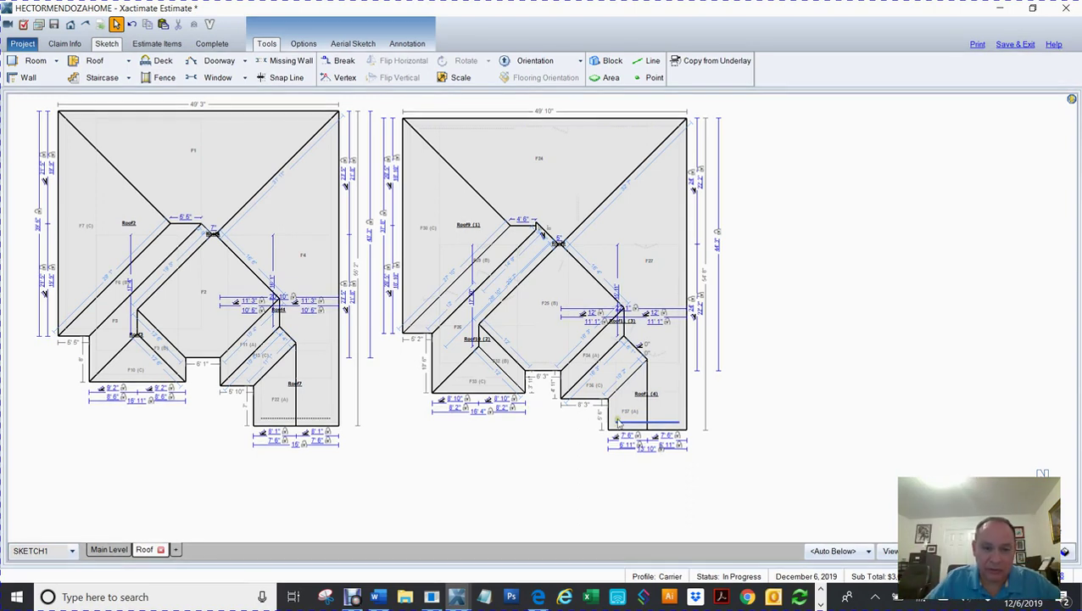
{"action": "left_click", "coordinate": [485, 374]}
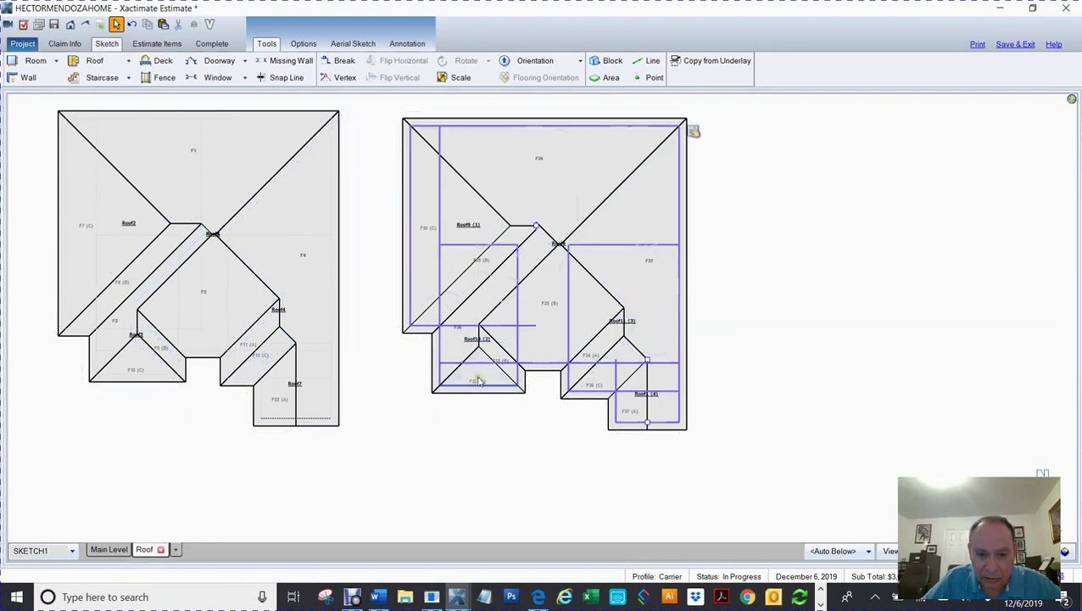
{"action": "left_click", "coordinate": [480, 403]}
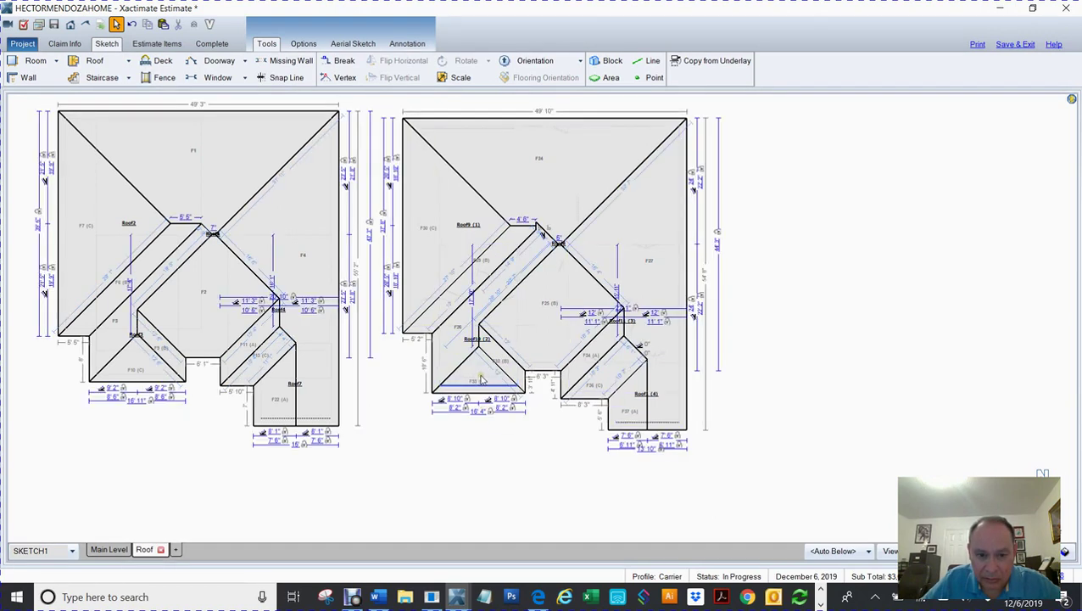
{"action": "left_click", "coordinate": [480, 379]}
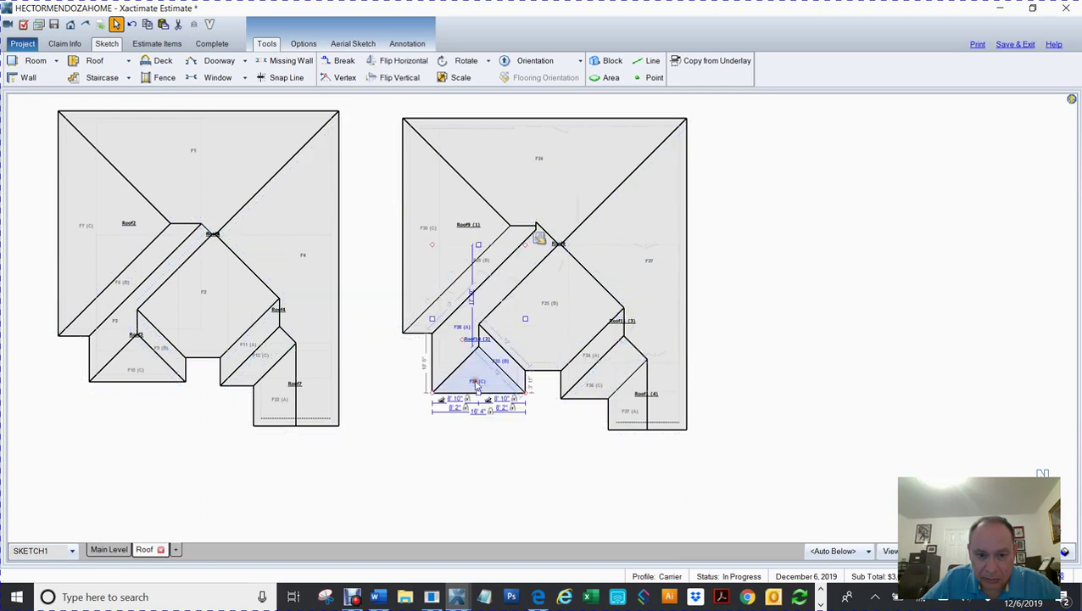
{"action": "left_click_drag", "start_coordinate": [478, 392], "coordinate": [478, 399]}
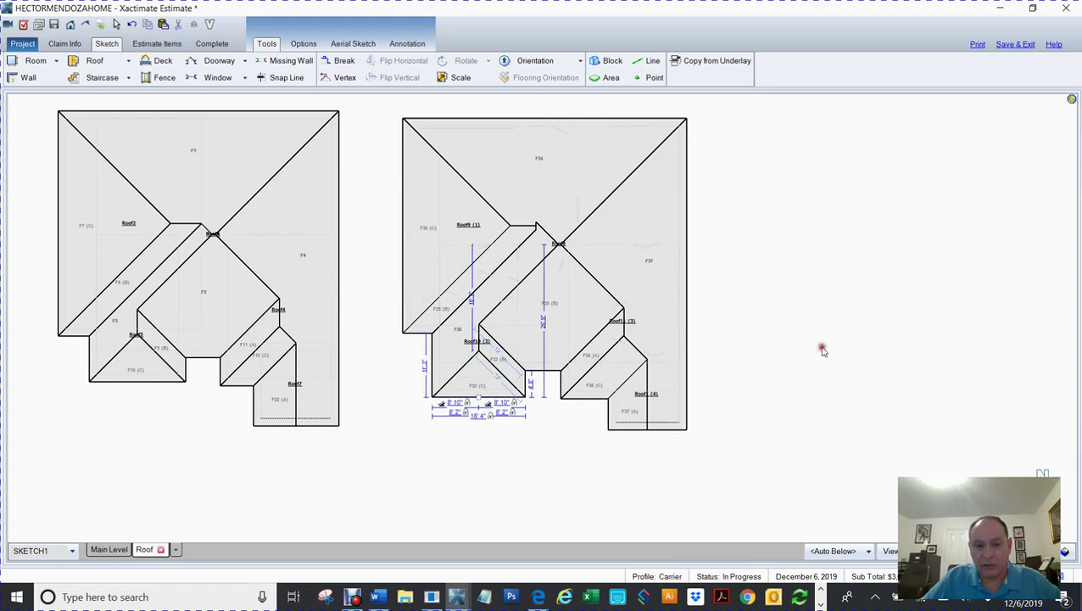
{"action": "left_click", "coordinate": [821, 350]}
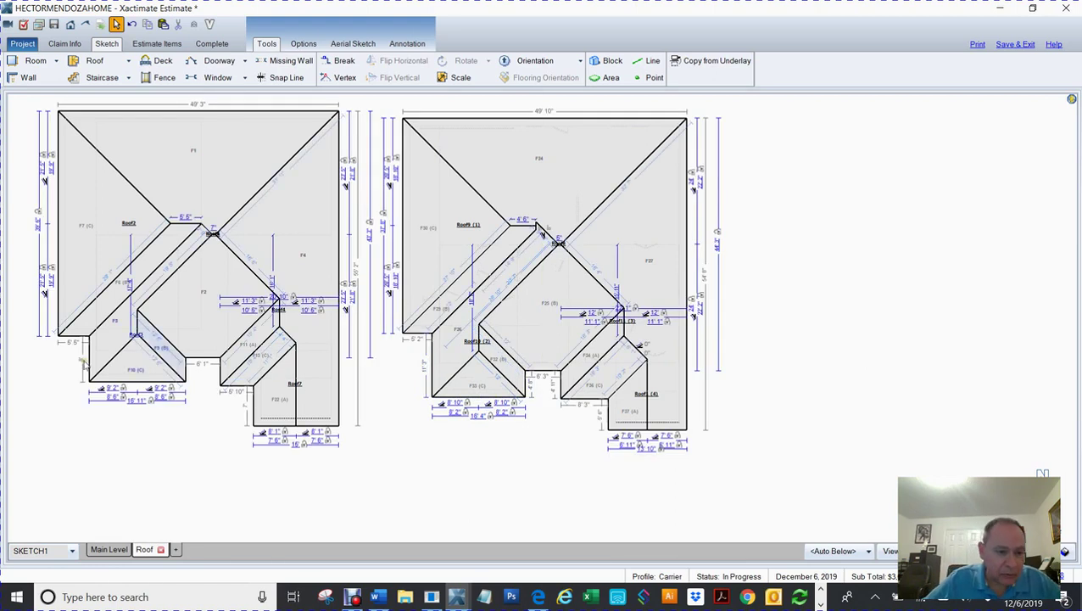
{"action": "scroll", "coordinate": [102, 363], "scroll_direction": "up", "scroll_amount": 2}
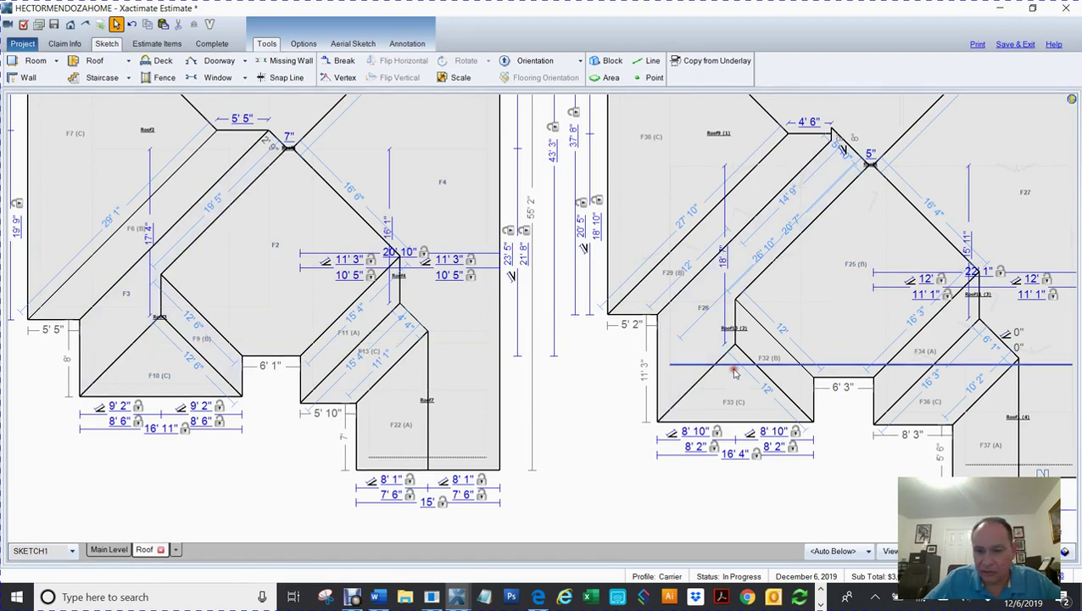
Step: Pull F33's bottom edge up and set its left wall length to 8'
{"action": "key", "text": "ctrl+d"}
{"action": "left_click", "coordinate": [737, 399]}
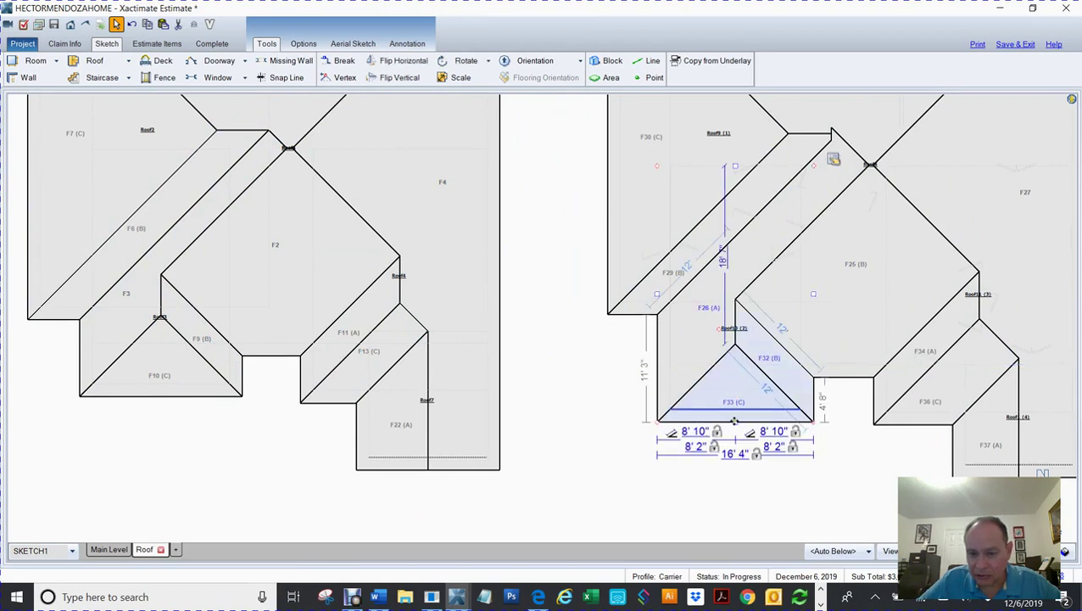
{"action": "left_click_drag", "start_coordinate": [734, 419], "coordinate": [738, 390]}
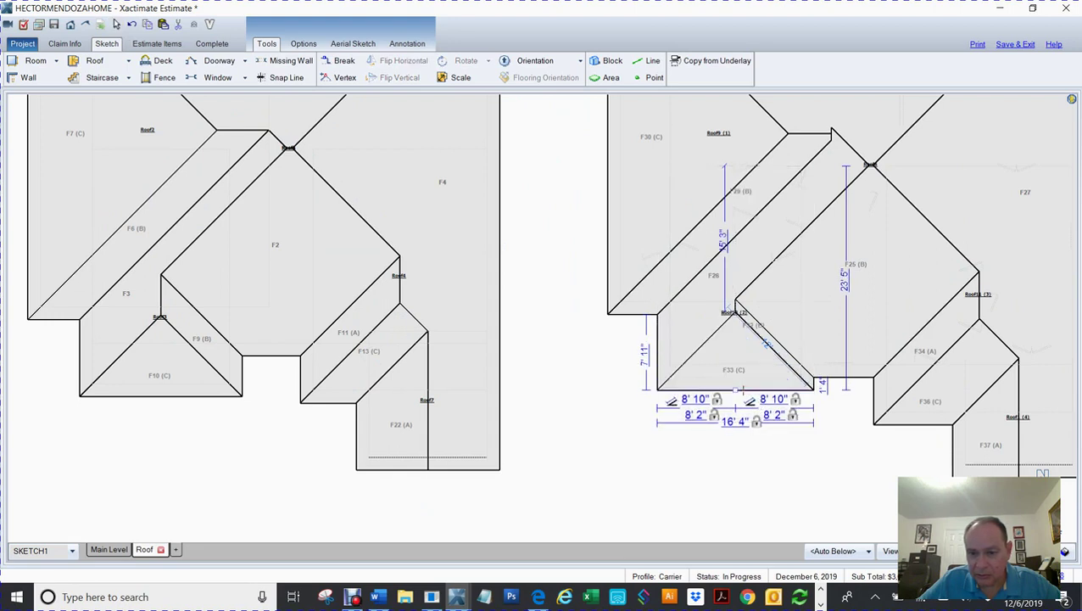
{"action": "left_click_drag", "start_coordinate": [736, 389], "coordinate": [618, 377]}
{"action": "double_click", "coordinate": [644, 360]}
{"action": "type", "text": "8"}
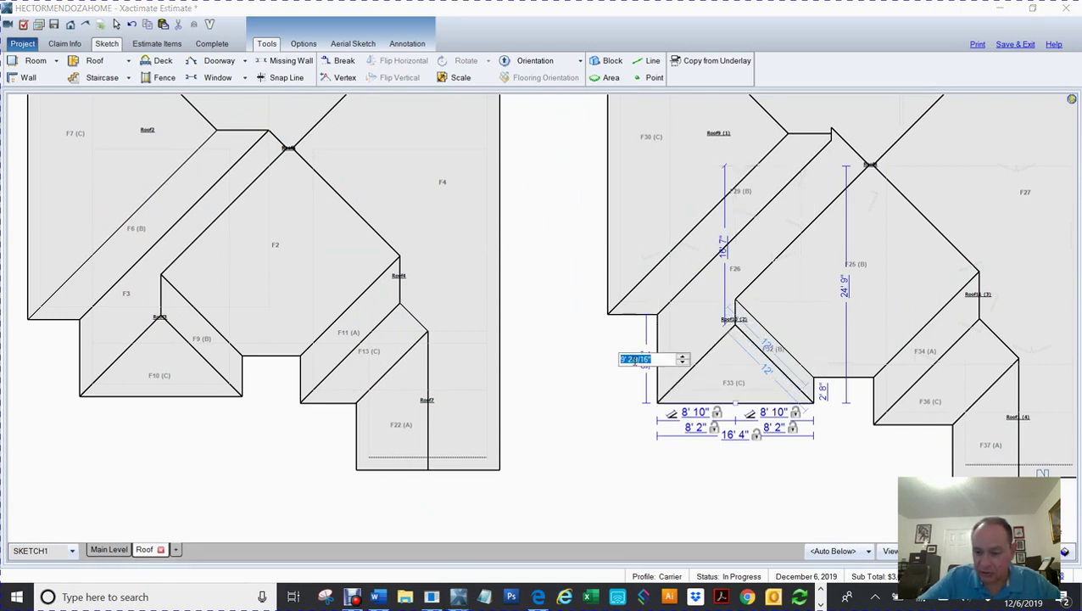
{"action": "key", "text": "Return"}
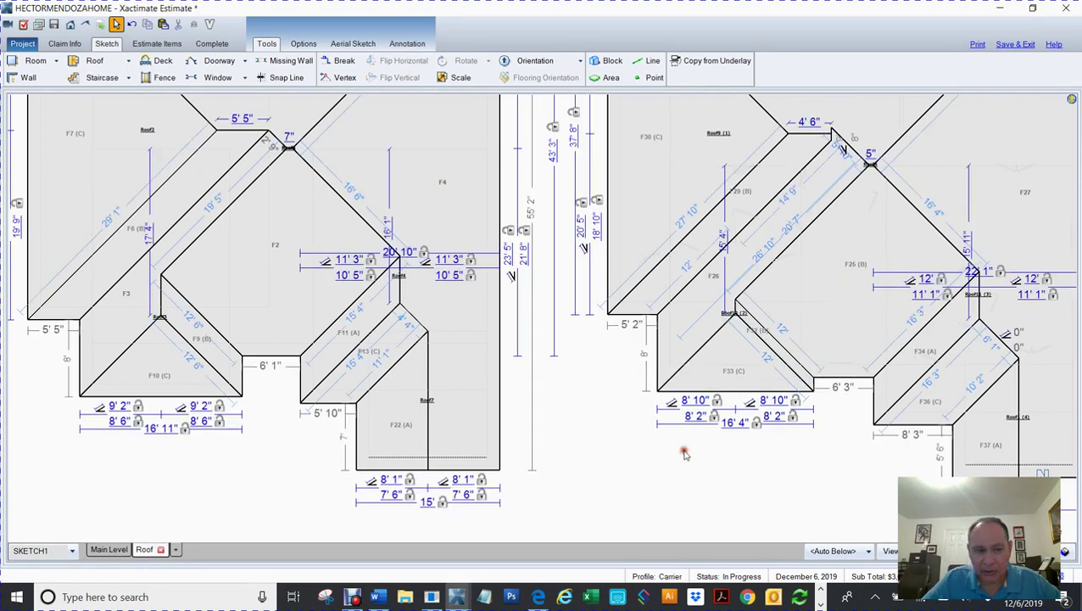
Step: Zoom out, center both roof plans, and box-select the entire right roof plan
{"action": "scroll", "coordinate": [687, 453], "scroll_direction": "down", "scroll_amount": 2}
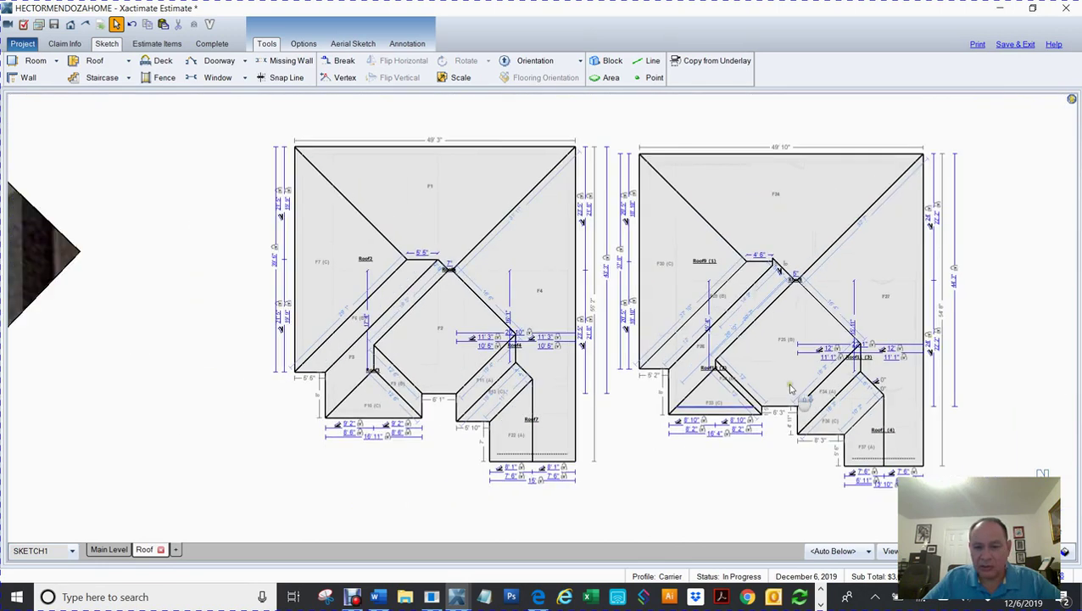
{"action": "mouse_move", "coordinate": [715, 384]}
{"action": "left_mouse_down"}
{"action": "mouse_move", "coordinate": [713, 418]}
{"action": "mouse_move", "coordinate": [720, 389]}
{"action": "mouse_move", "coordinate": [717, 399]}
{"action": "left_mouse_up"}
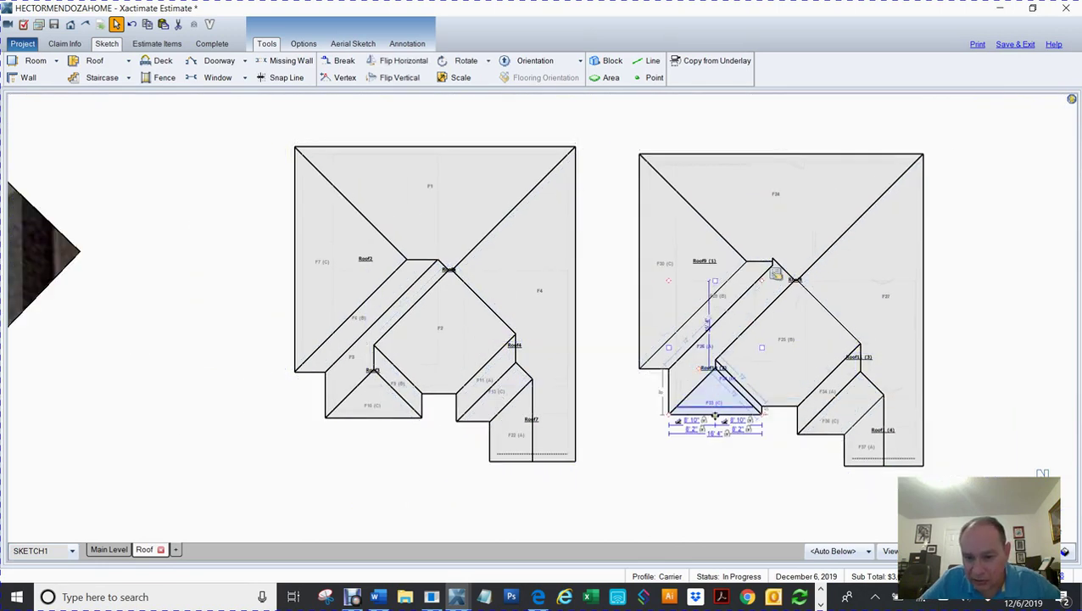
{"action": "left_click", "coordinate": [963, 370]}
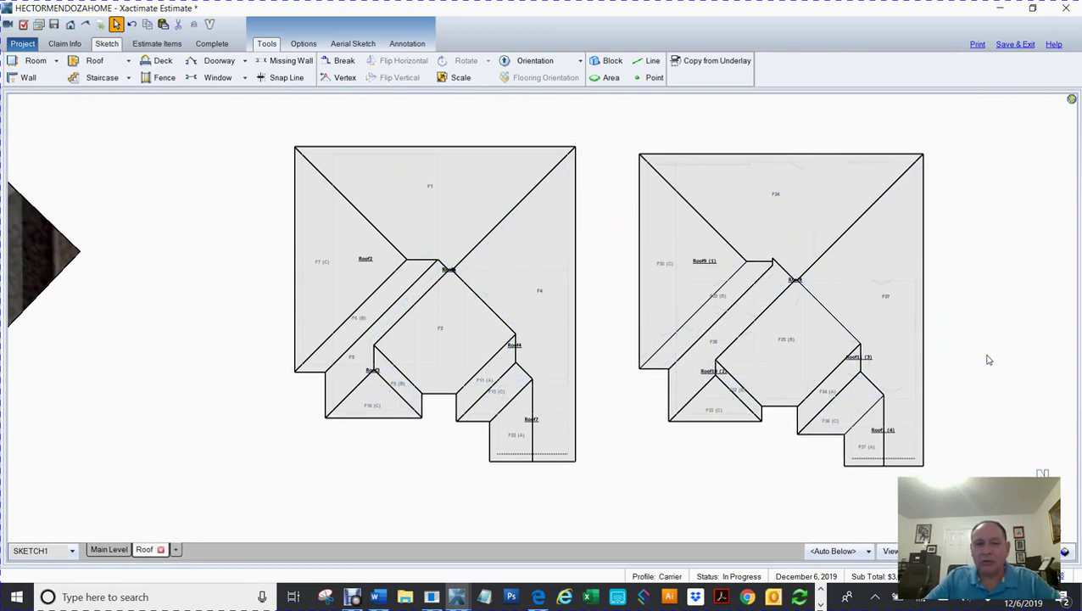
{"action": "left_click_drag", "start_coordinate": [997, 365], "coordinate": [850, 352]}
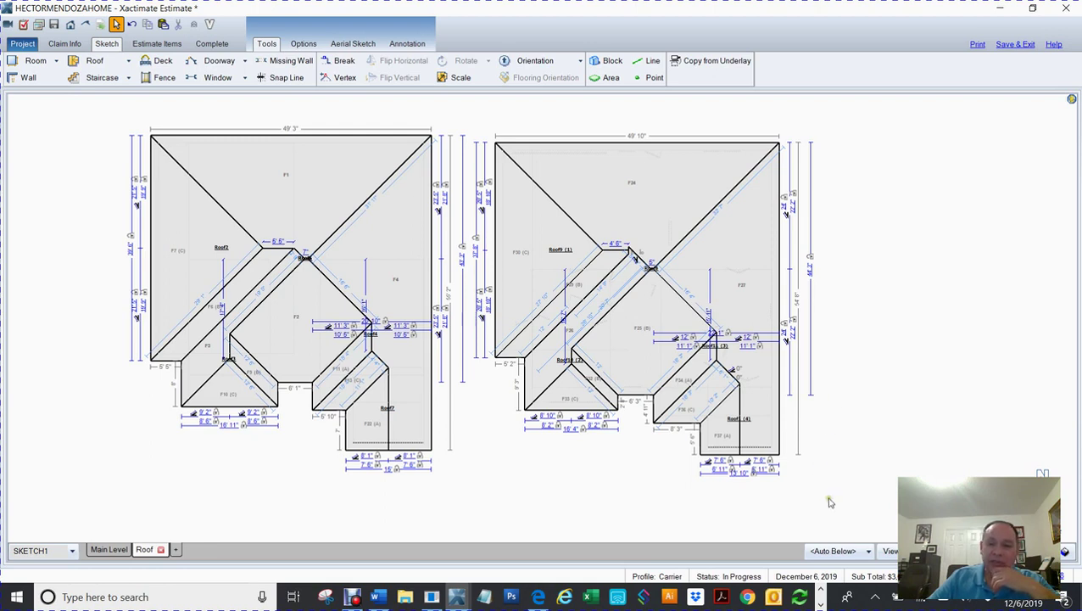
{"action": "left_click_drag", "start_coordinate": [827, 496], "coordinate": [475, 123]}
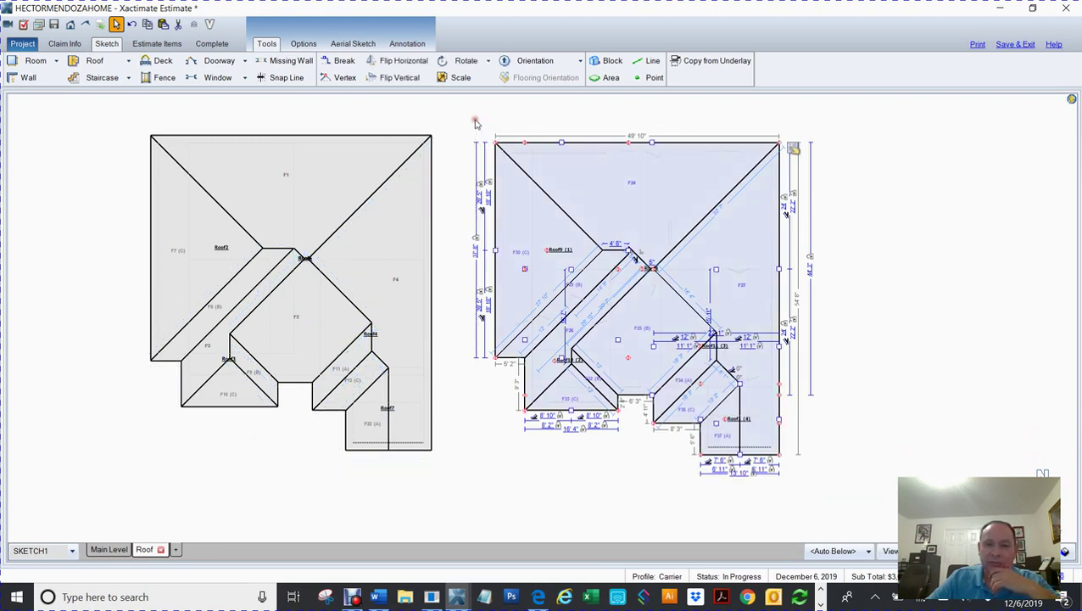
{"action": "left_click", "coordinate": [792, 150]}
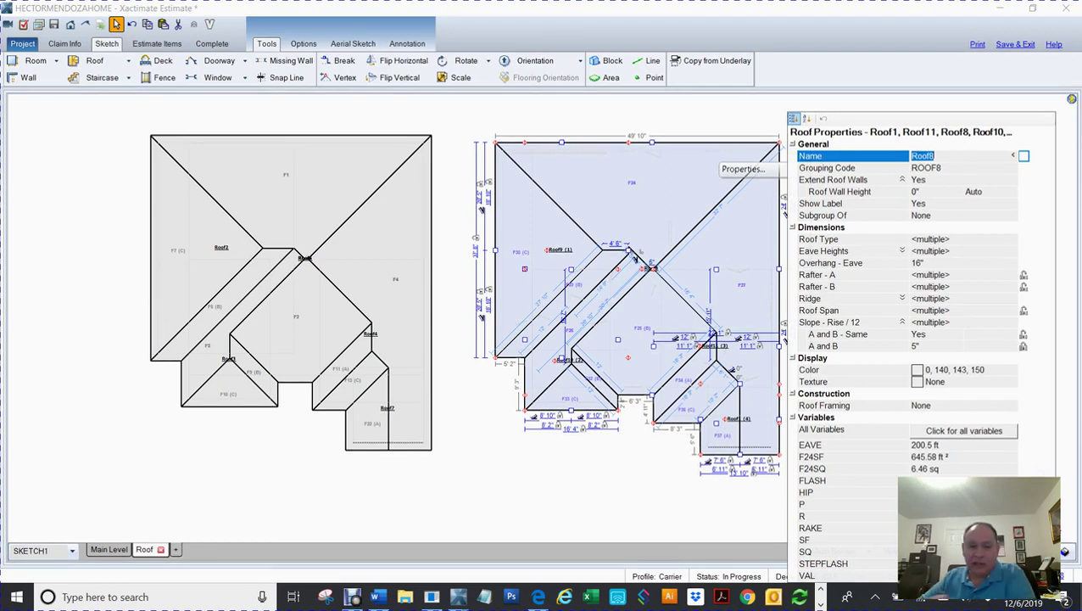
{"action": "left_click", "coordinate": [450, 485]}
{"action": "left_click_drag", "start_coordinate": [119, 113], "coordinate": [467, 483]}
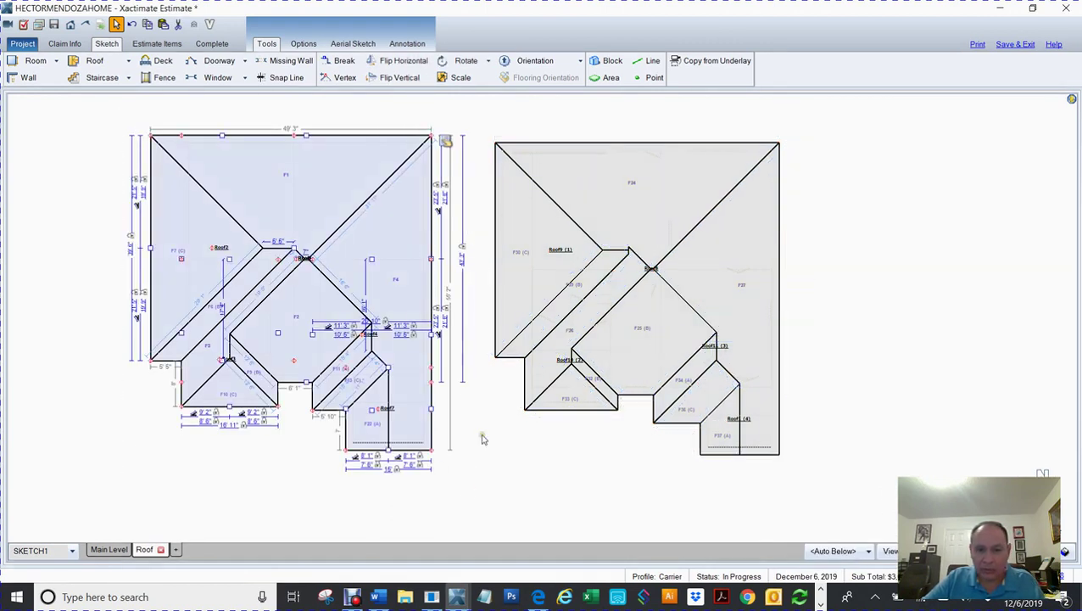
{"action": "left_click", "coordinate": [446, 142]}
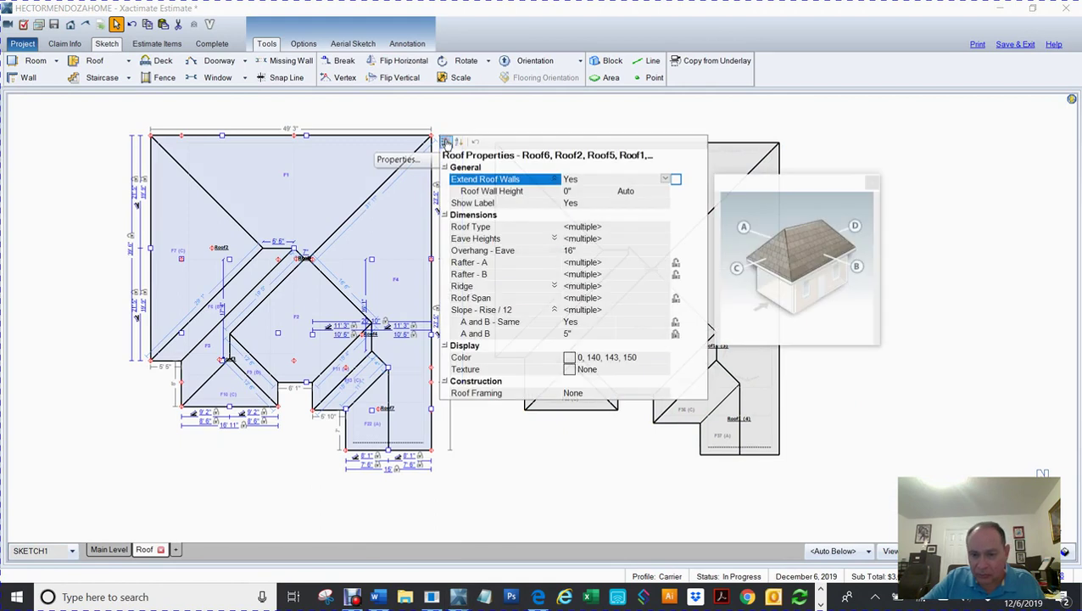
{"action": "left_click", "coordinate": [464, 492]}
{"action": "left_click_drag", "start_coordinate": [129, 119], "coordinate": [442, 476]}
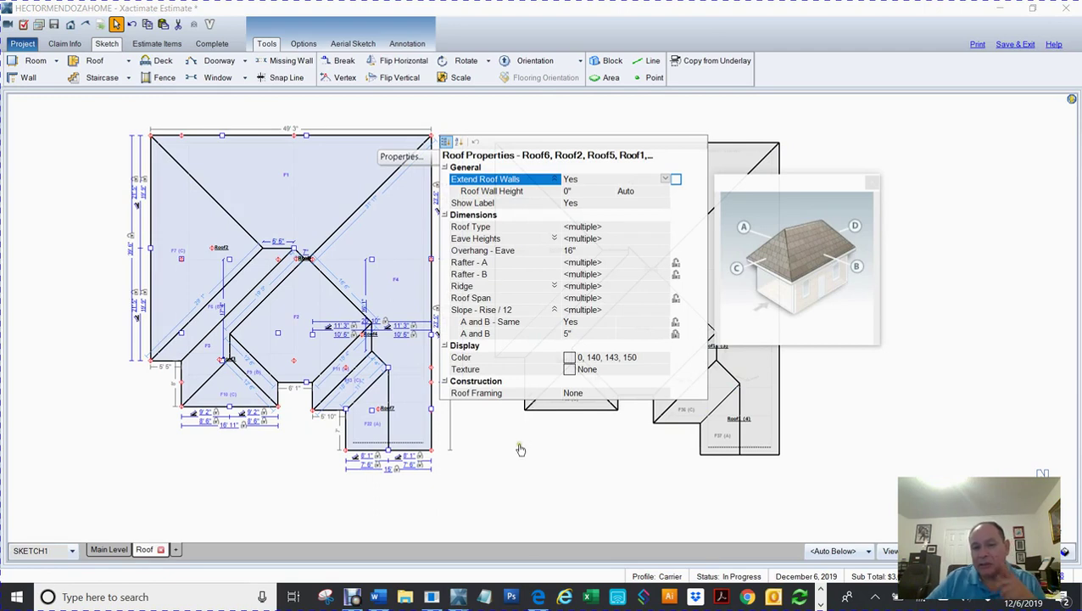
{"action": "left_click_drag", "start_coordinate": [98, 115], "coordinate": [455, 499]}
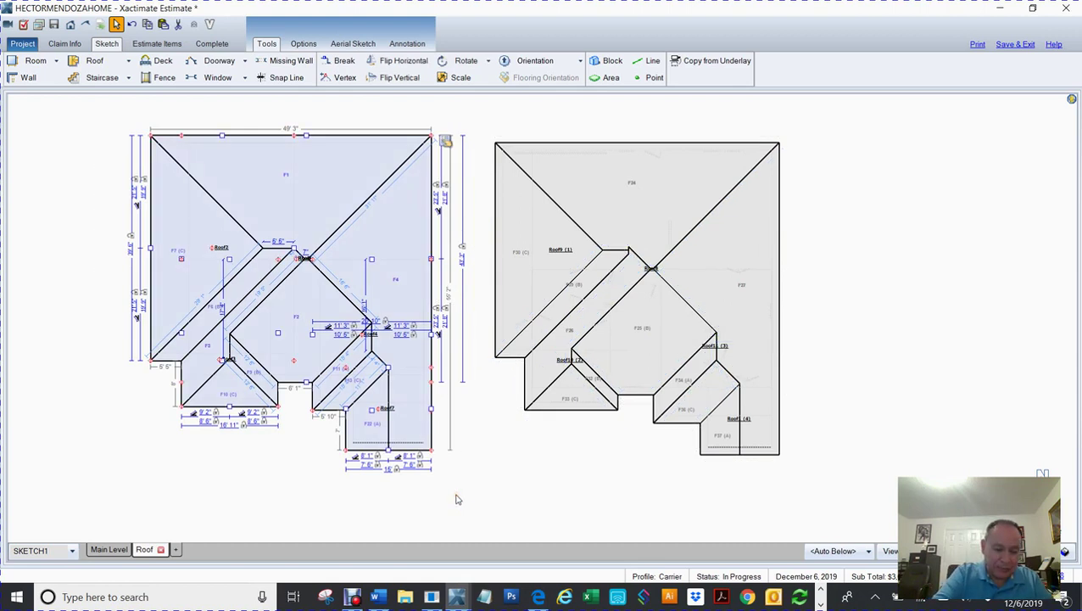
{"action": "left_click", "coordinate": [363, 512]}
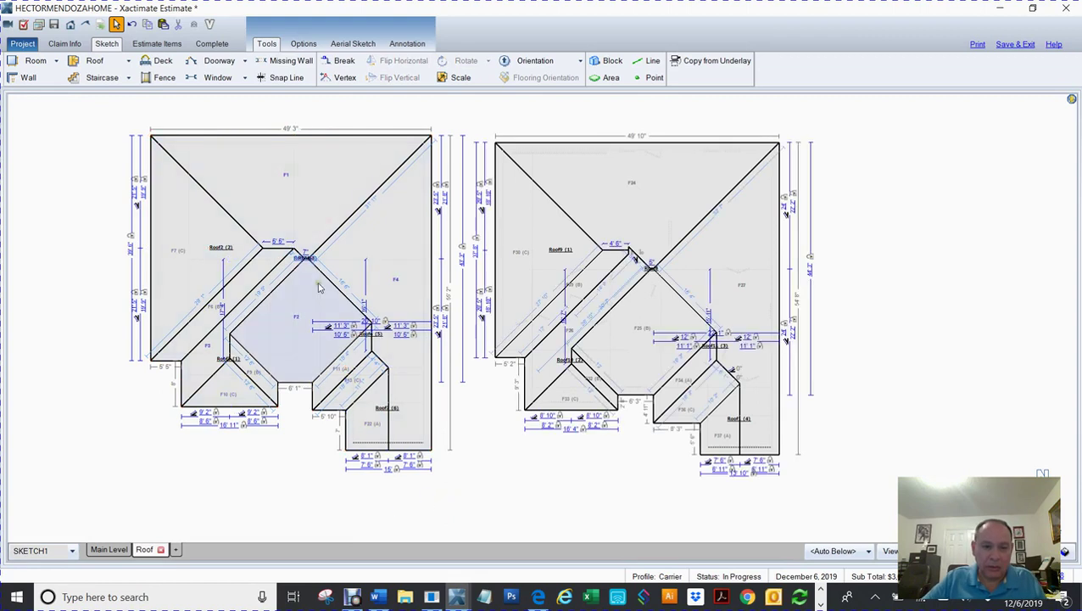
Step: Review the left roof's Roof Properties grouping, then select the entire right roof plan
{"action": "left_click", "coordinate": [270, 229]}
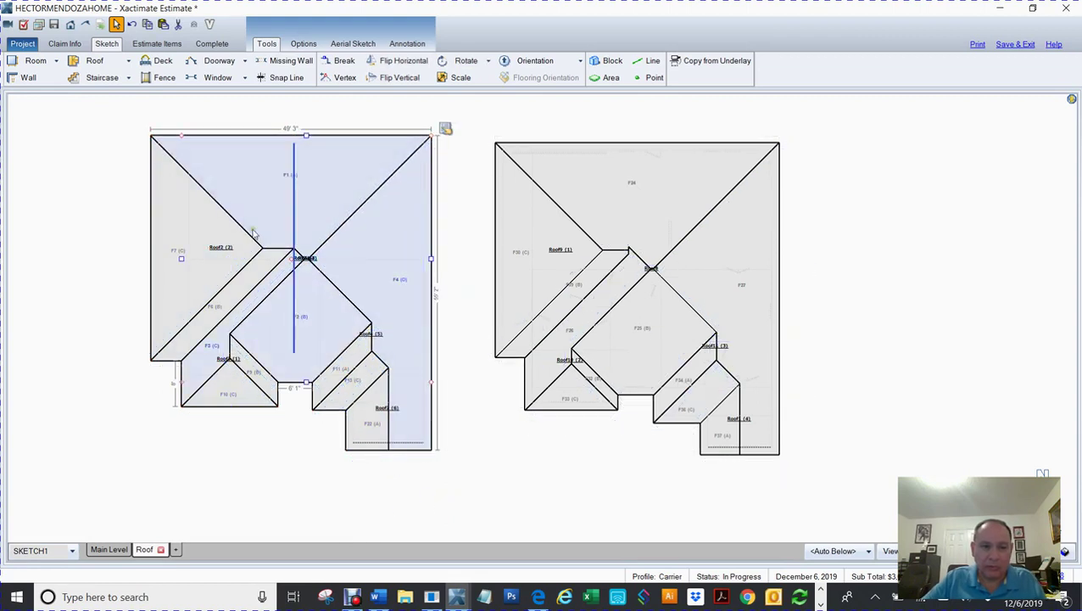
{"action": "left_click", "coordinate": [143, 159]}
{"action": "left_click_drag", "start_coordinate": [127, 115], "coordinate": [442, 469]}
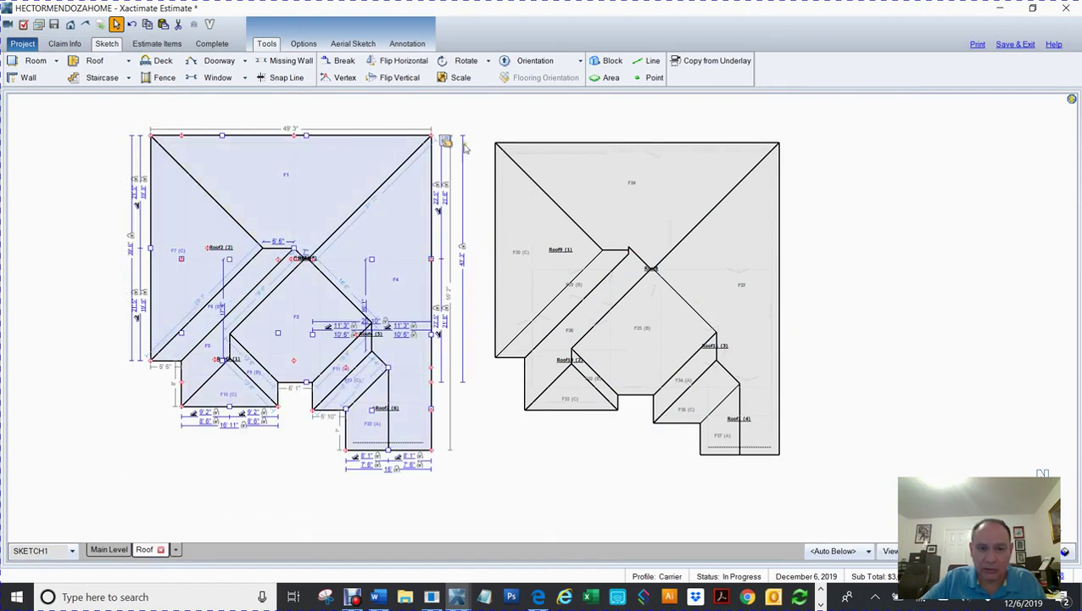
{"action": "left_click", "coordinate": [444, 141]}
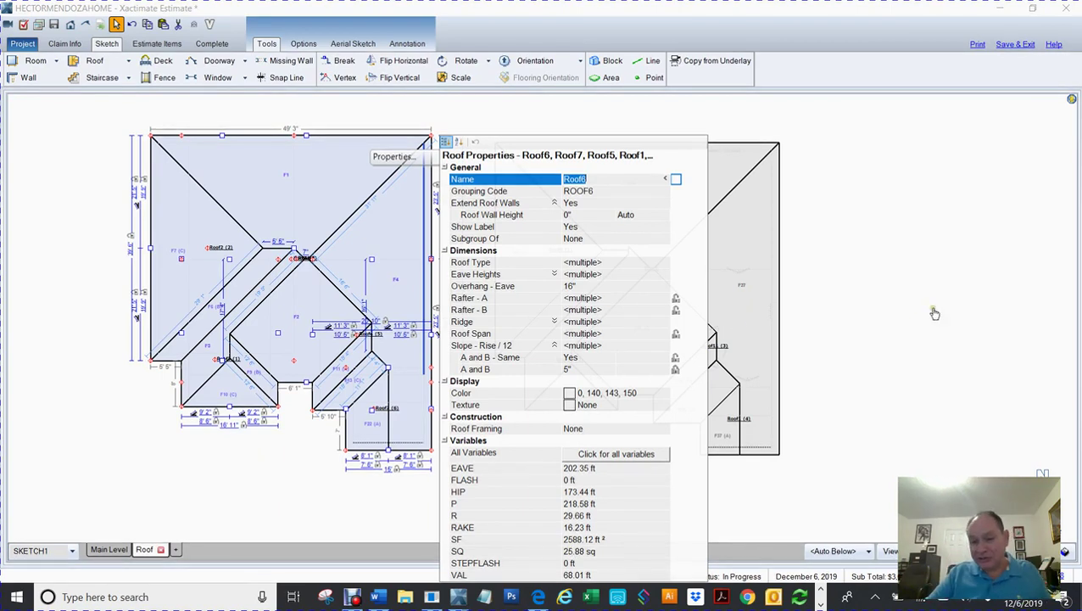
{"action": "left_click", "coordinate": [748, 308]}
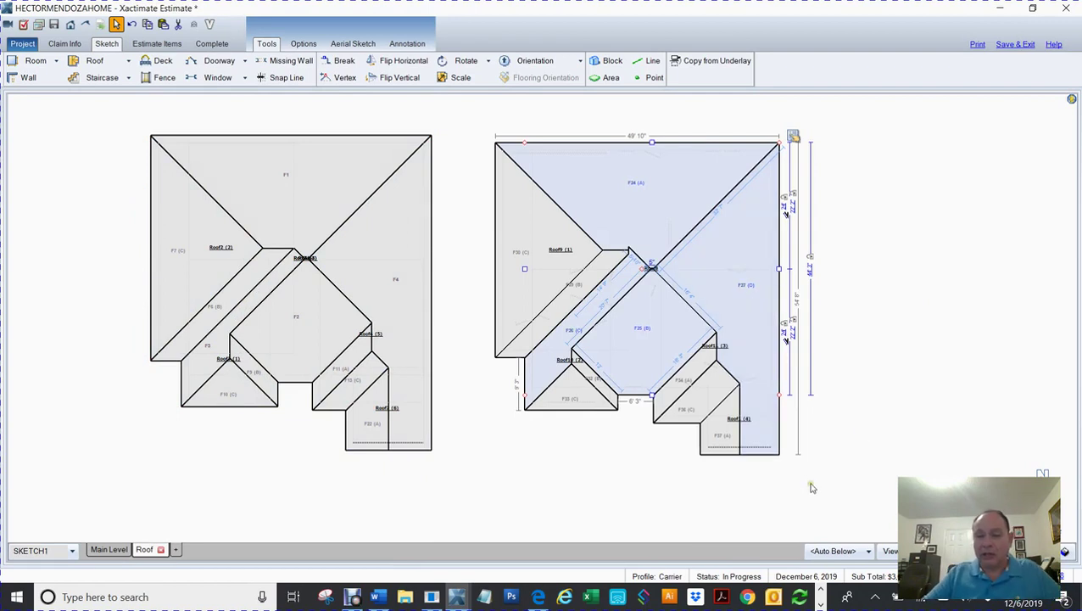
{"action": "left_click_drag", "start_coordinate": [821, 476], "coordinate": [480, 110]}
{"action": "left_click", "coordinate": [459, 77]}
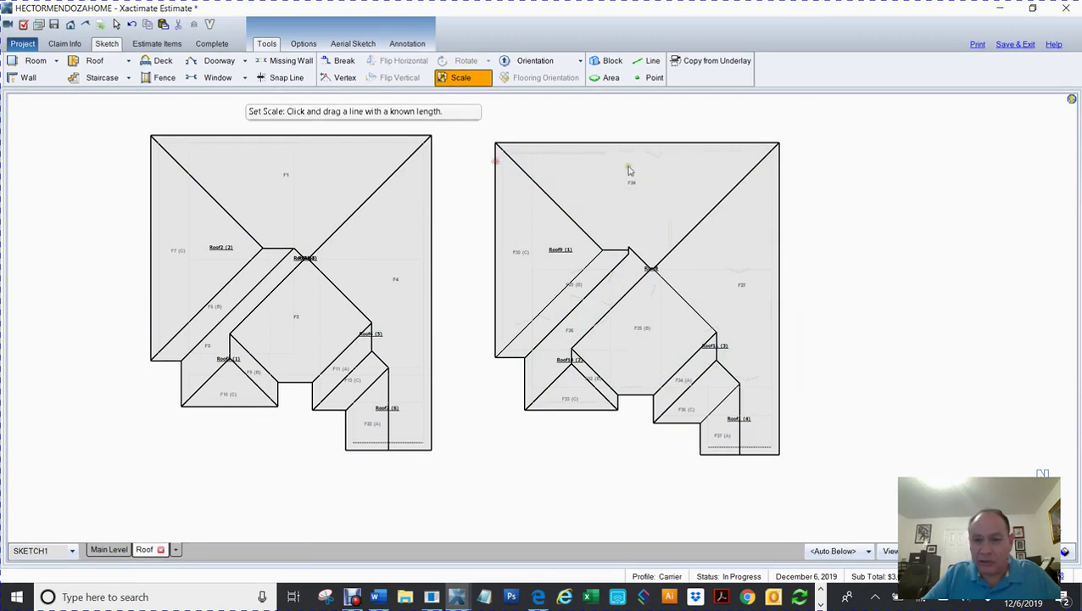
Step: Reselect the whole right roof plan and retry the Scale tool
{"action": "left_click", "coordinate": [472, 82]}
{"action": "left_click", "coordinate": [598, 191]}
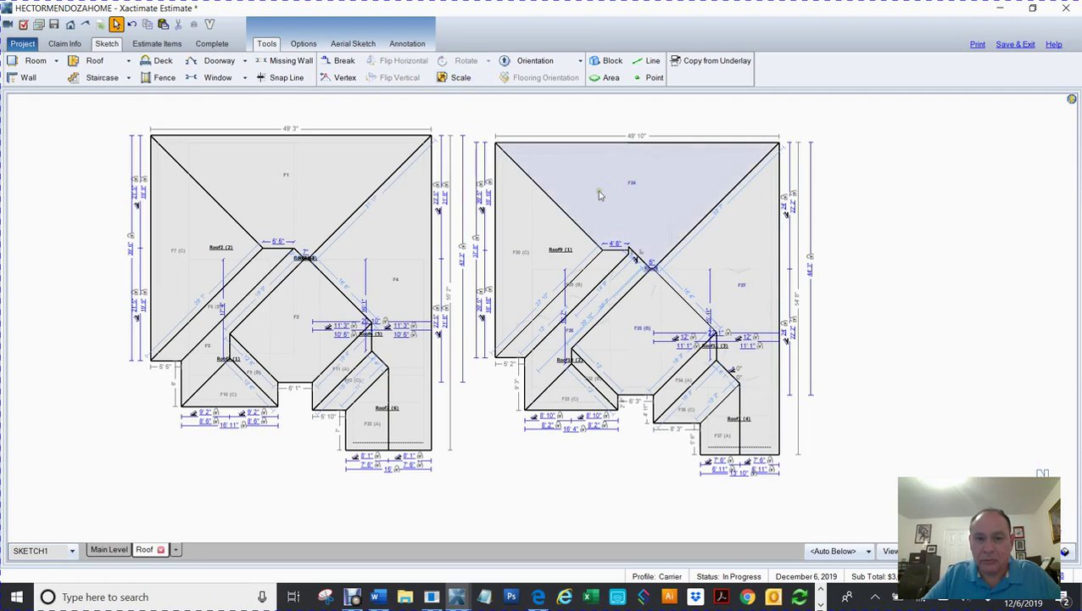
{"action": "left_click", "coordinate": [645, 232]}
{"action": "left_click_drag", "start_coordinate": [483, 115], "coordinate": [826, 472]}
{"action": "left_click", "coordinate": [460, 77]}
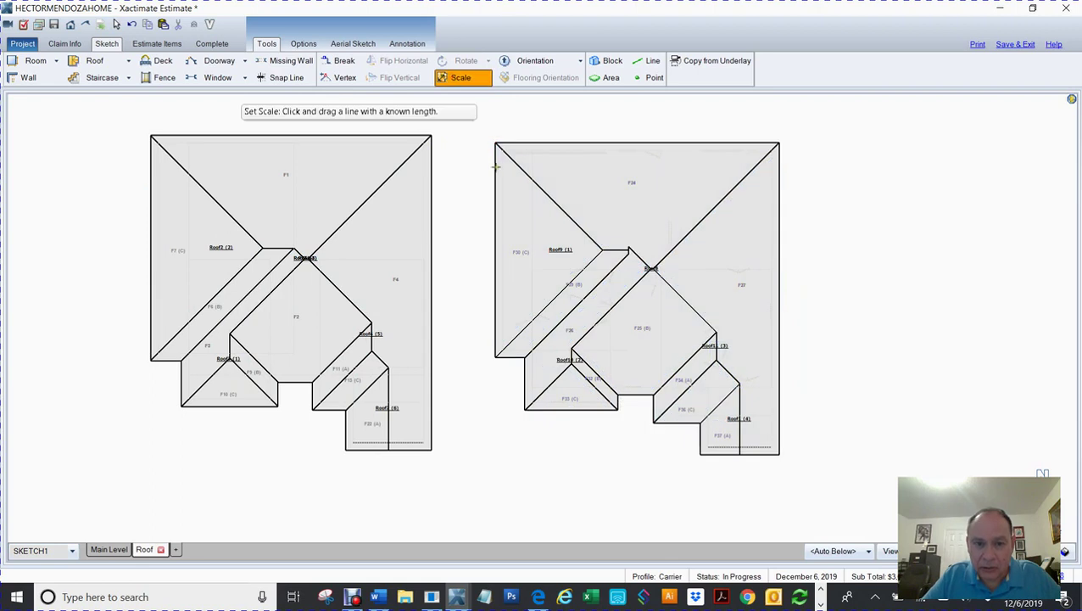
{"action": "left_click", "coordinate": [507, 180]}
{"action": "key", "text": "Escape"}
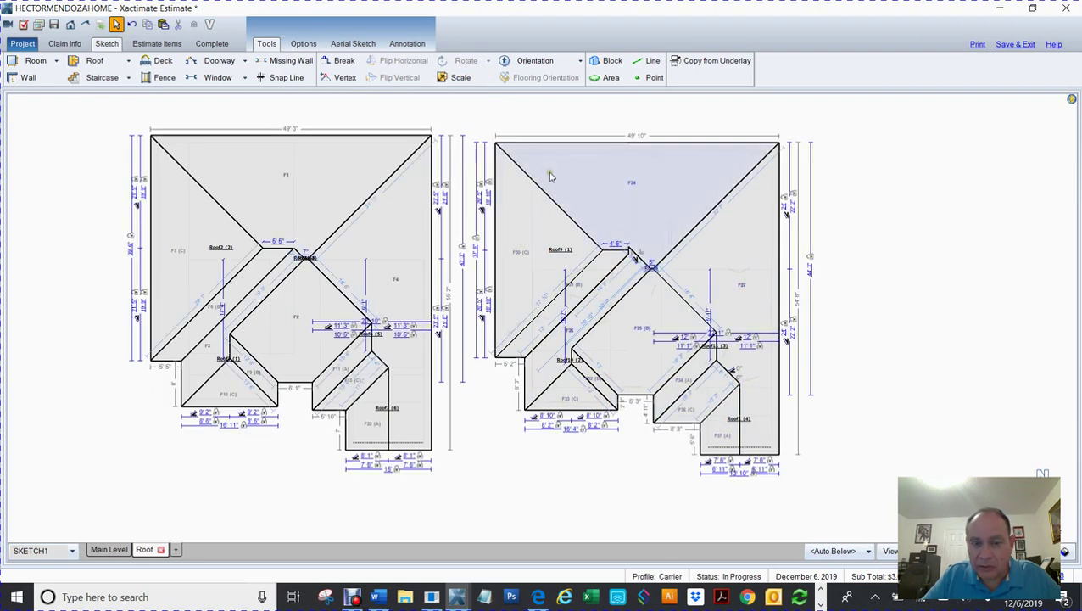
Step: Set the sketch scale with a 50' reference line across the right roof, then reselect it
{"action": "left_click", "coordinate": [444, 80]}
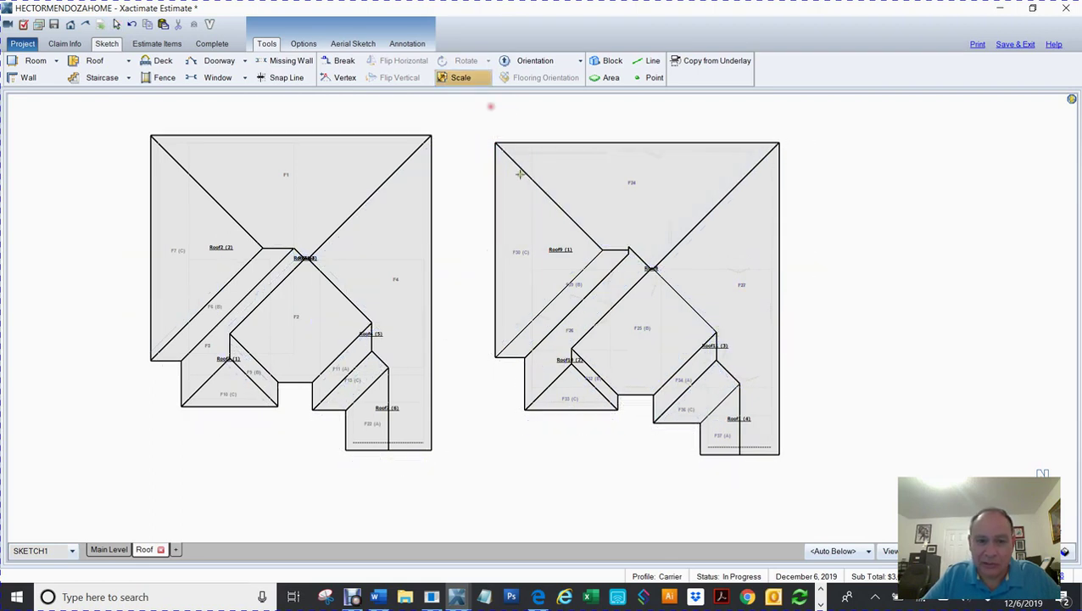
{"action": "left_click_drag", "start_coordinate": [496, 168], "coordinate": [779, 168]}
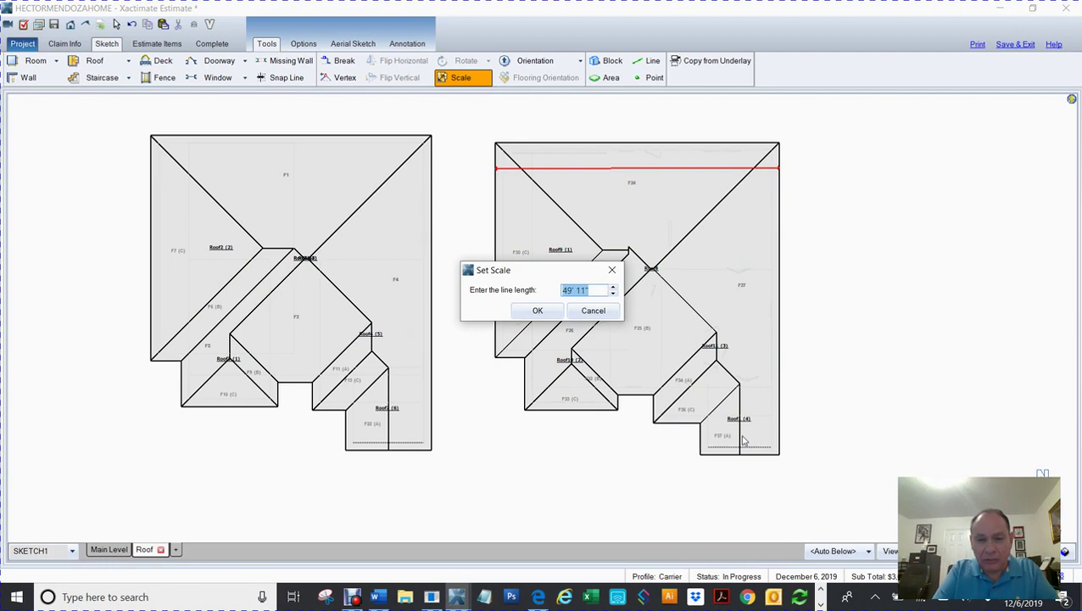
{"action": "type", "text": "50"}
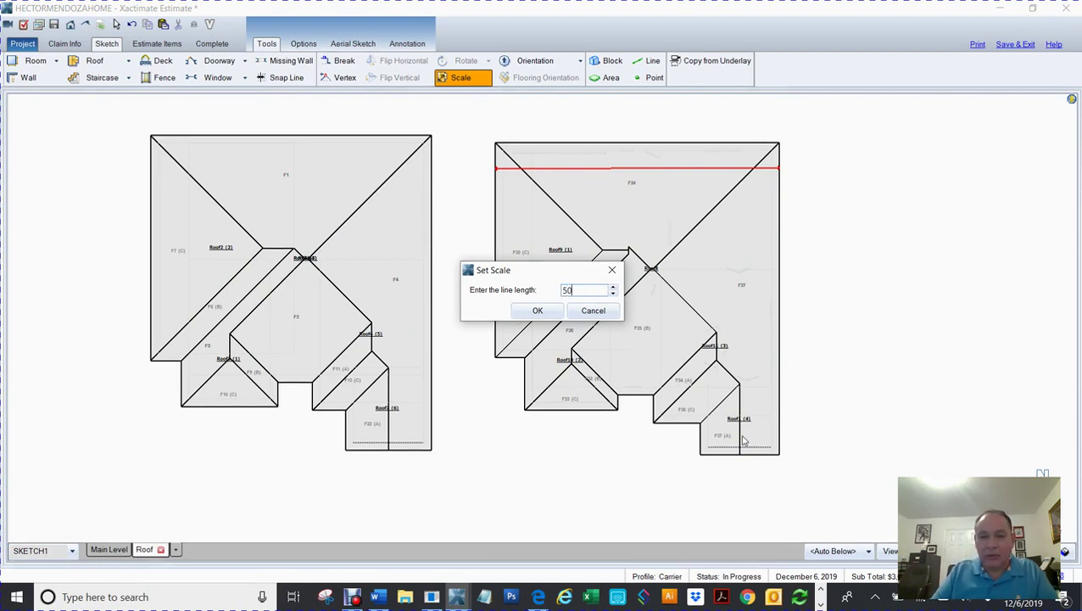
{"action": "key", "text": "Return"}
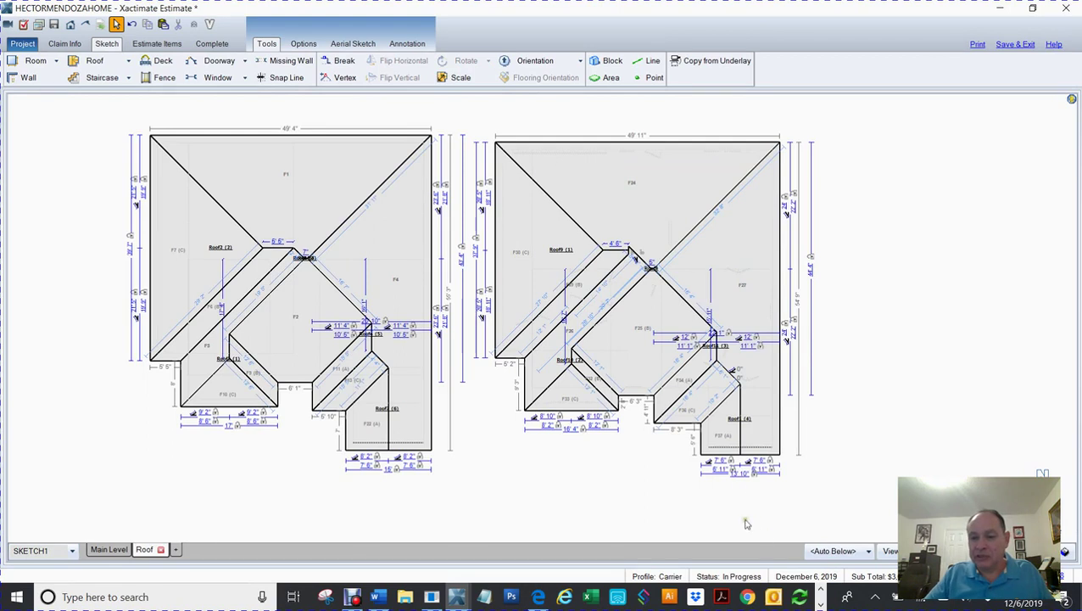
{"action": "left_click", "coordinate": [866, 491]}
{"action": "left_click_drag", "start_coordinate": [878, 493], "coordinate": [472, 117]}
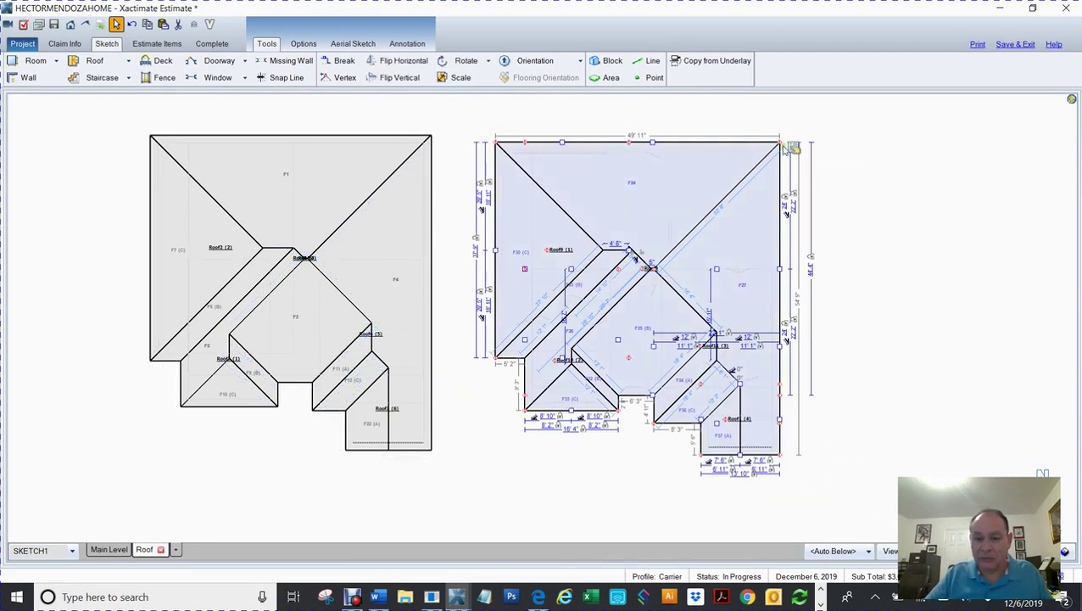
Step: Review the right roof's properties, then close them and zoom out to show both roofs
{"action": "left_click", "coordinate": [790, 148]}
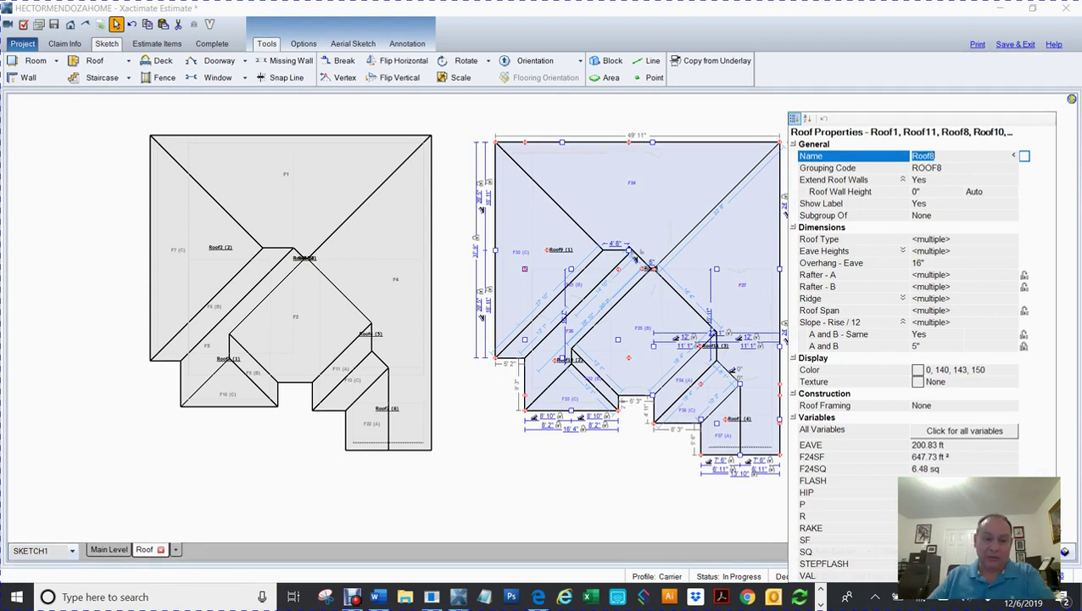
{"action": "left_click", "coordinate": [536, 117]}
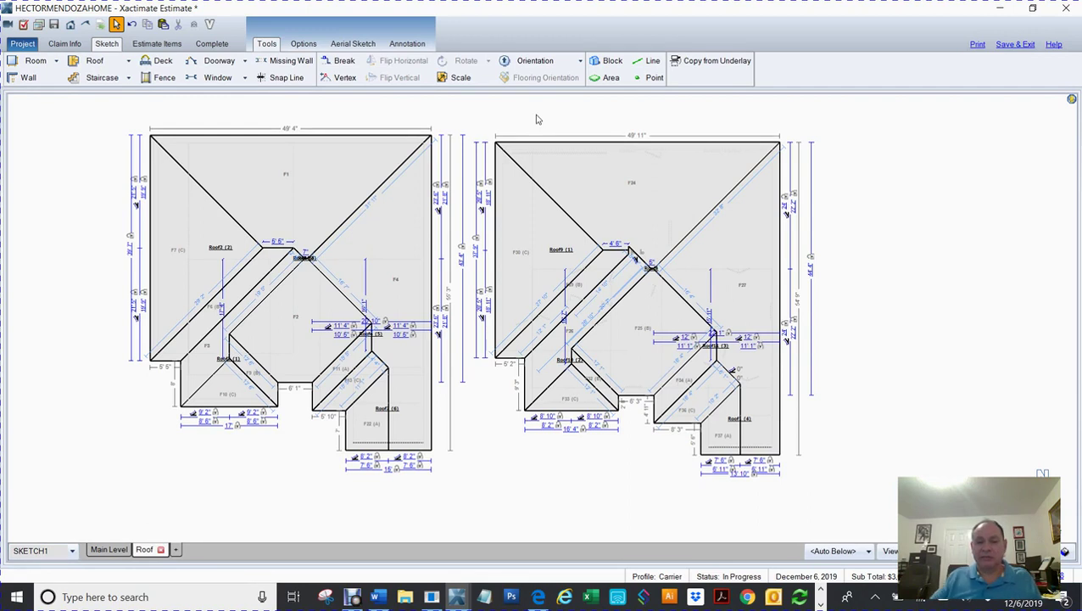
{"action": "scroll", "coordinate": [892, 278], "scroll_direction": "down", "scroll_amount": 2}
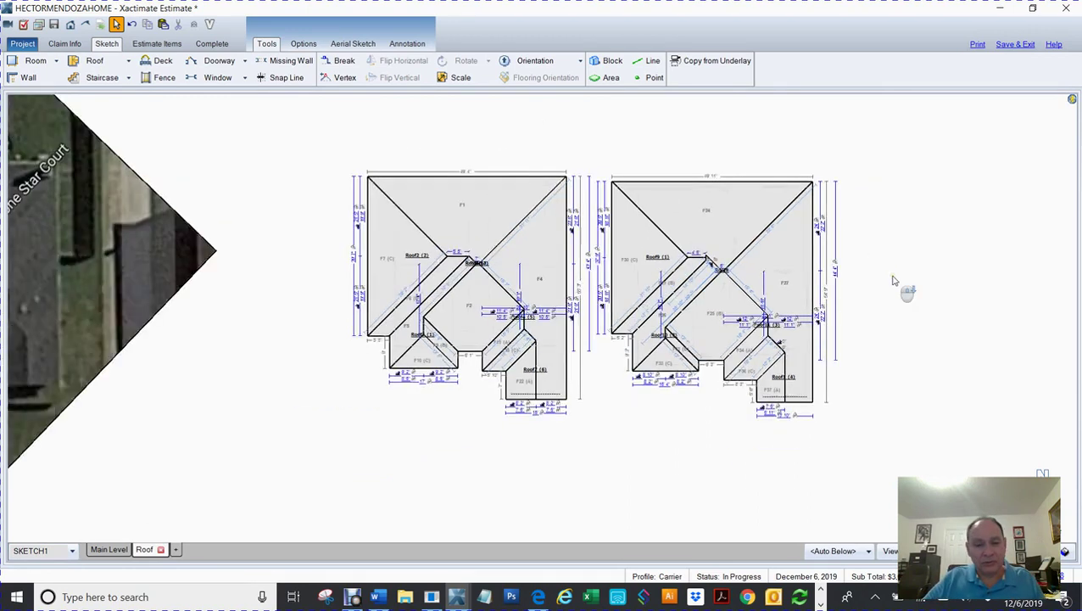
Step: Delete the left roof drawing and the aerial photo, centring the remaining roof plan
{"action": "left_click", "coordinate": [851, 402]}
{"action": "key", "text": "Escape"}
{"action": "mouse_move", "coordinate": [405, 155]}
{"action": "left_mouse_down"}
{"action": "mouse_move", "coordinate": [593, 402]}
{"action": "mouse_move", "coordinate": [653, 450]}
{"action": "left_mouse_up"}
{"action": "key", "text": "Delete"}
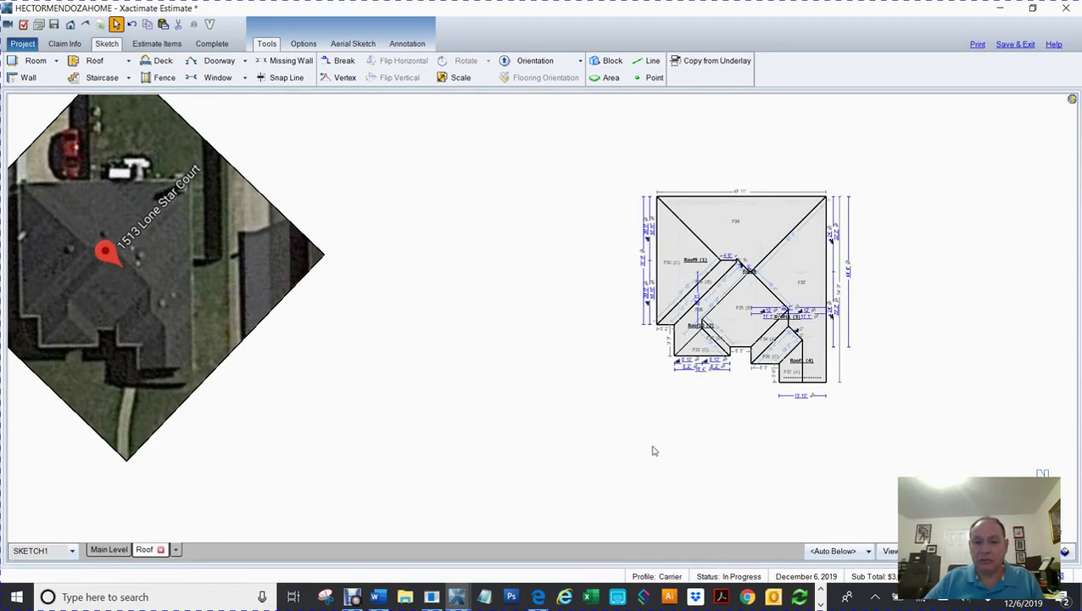
{"action": "key", "text": "Delete"}
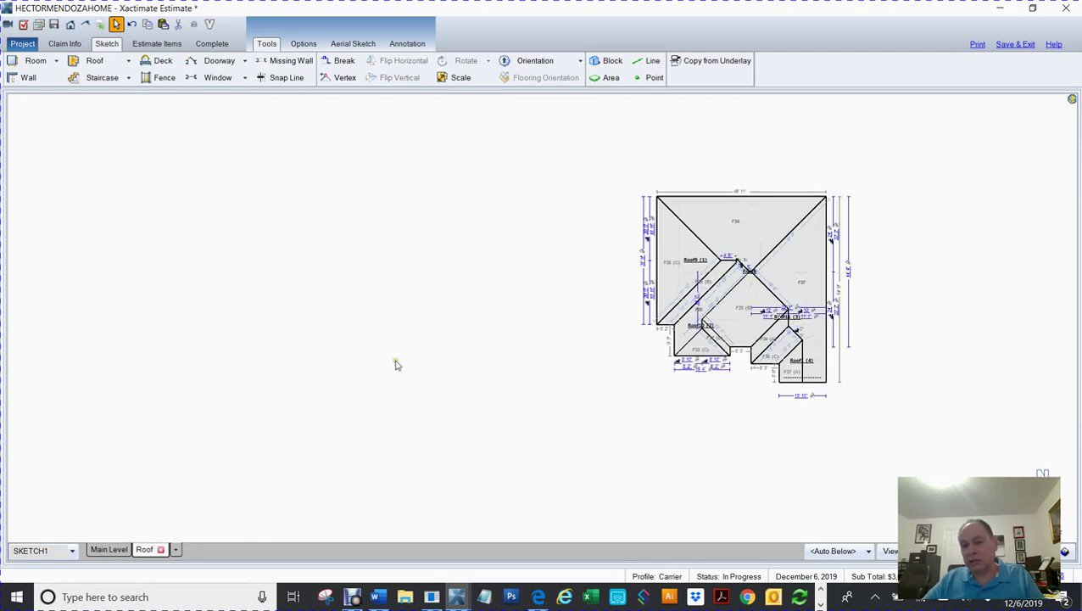
{"action": "mouse_move", "coordinate": [573, 378]}
{"action": "left_mouse_down"}
{"action": "mouse_move", "coordinate": [587, 379]}
{"action": "mouse_move", "coordinate": [336, 376]}
{"action": "left_mouse_up"}
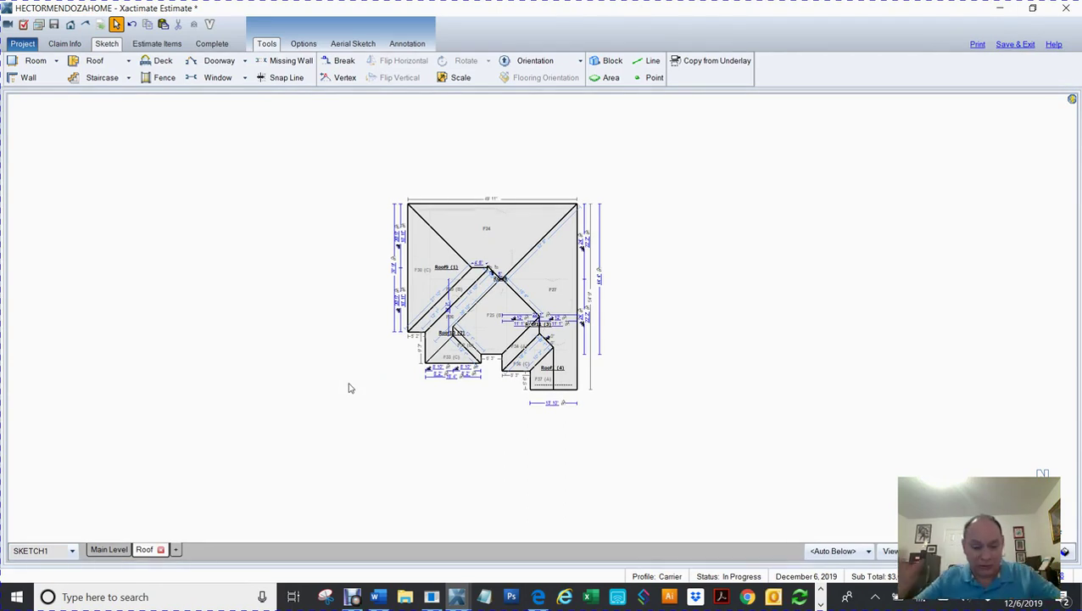
{"action": "key", "text": "F8"}
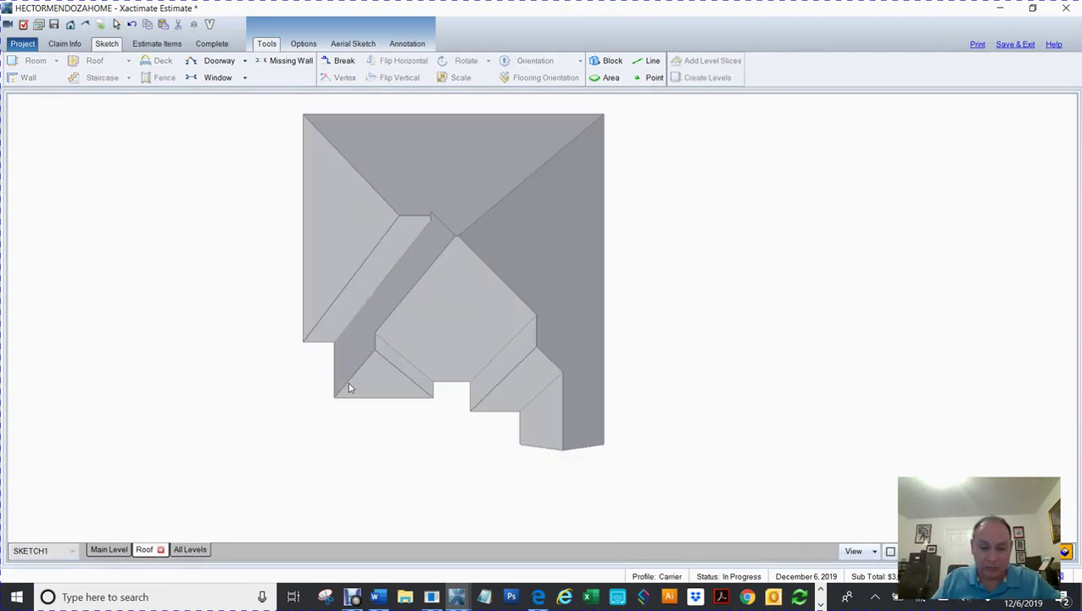
Step: View all levels in 3D from the front, then return to the 2D Main Level plan
{"action": "left_click", "coordinate": [184, 549]}
{"action": "left_click_drag", "start_coordinate": [599, 473], "coordinate": [647, 324]}
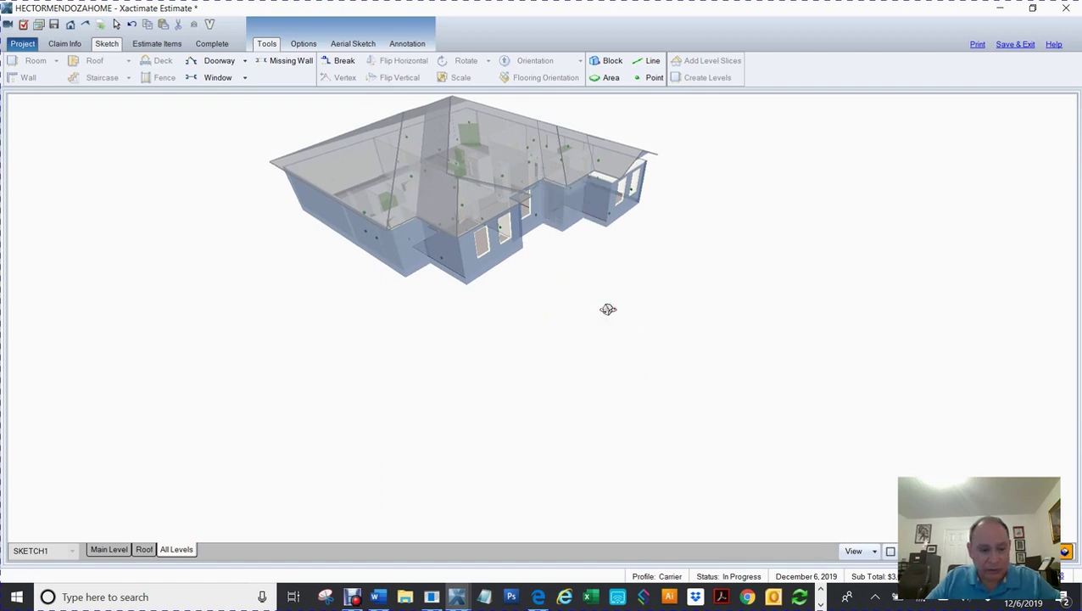
{"action": "key", "text": "F8"}
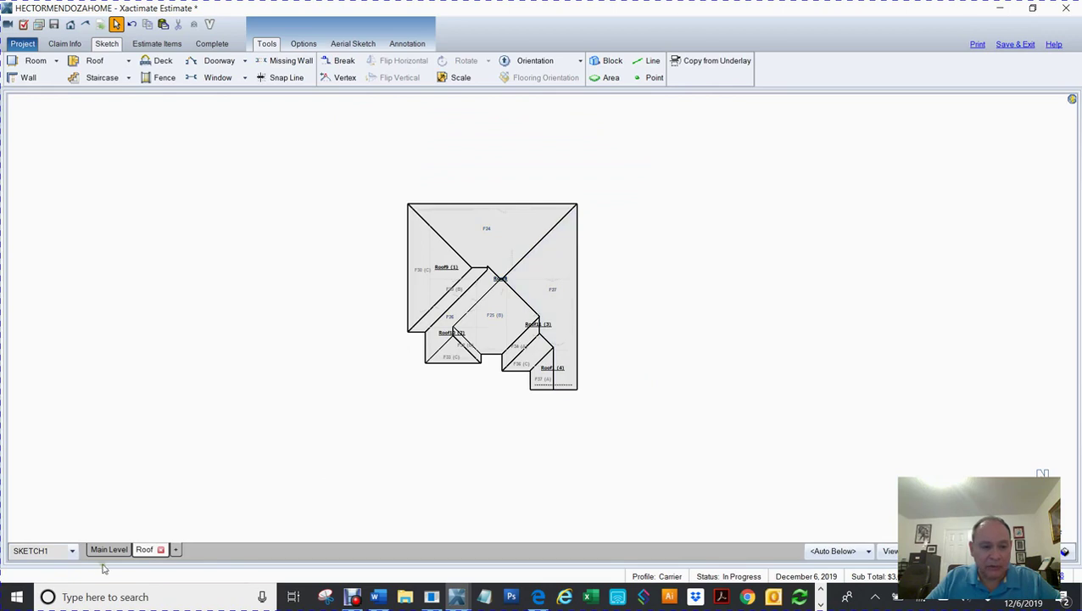
{"action": "left_click", "coordinate": [108, 549]}
{"action": "left_click_drag", "start_coordinate": [514, 360], "coordinate": [518, 366]}
{"action": "left_click", "coordinate": [652, 368]}
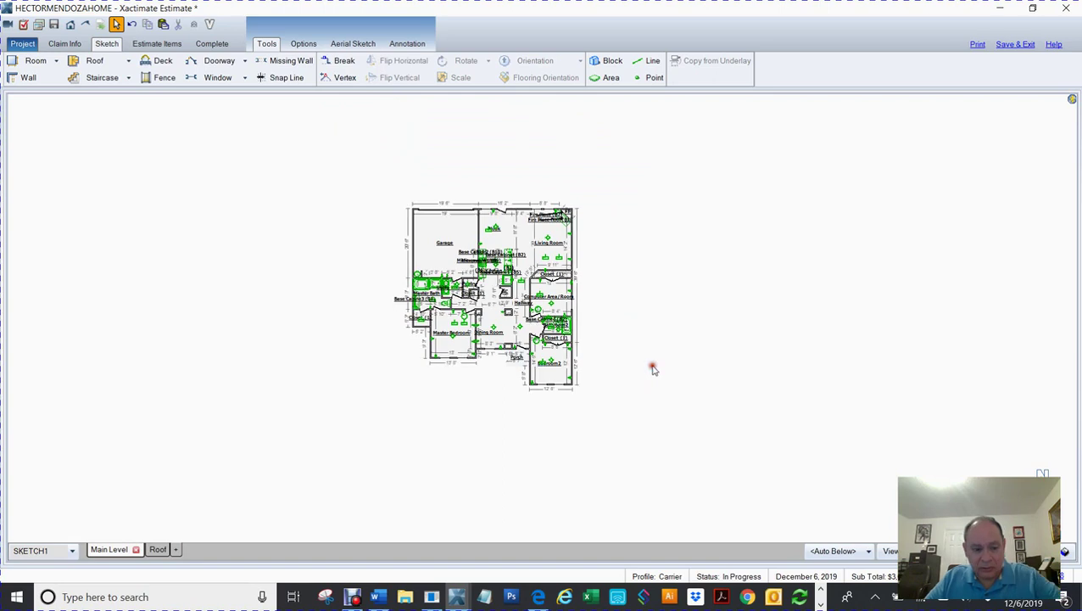
Step: Orbit the all-levels 3D model to inspect each side, ending on the Main Level plan
{"action": "left_click", "coordinate": [176, 549]}
{"action": "left_click_drag", "start_coordinate": [737, 404], "coordinate": [713, 246]}
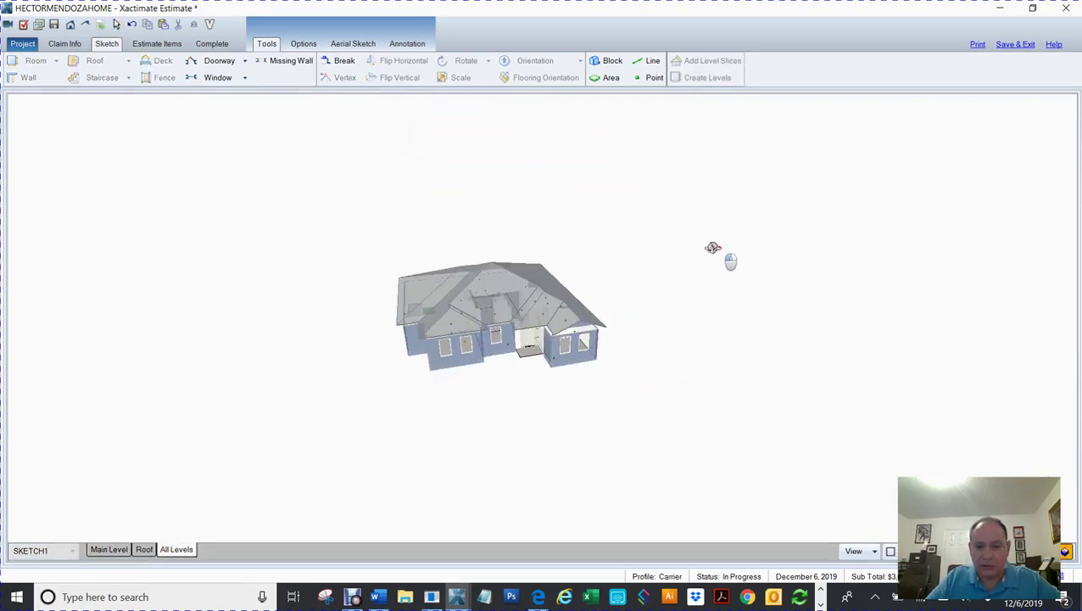
{"action": "scroll", "coordinate": [522, 373], "scroll_direction": "up", "scroll_amount": 3}
{"action": "mouse_move", "coordinate": [520, 373]}
{"action": "left_mouse_down"}
{"action": "mouse_move", "coordinate": [435, 450]}
{"action": "mouse_move", "coordinate": [459, 466]}
{"action": "mouse_move", "coordinate": [514, 475]}
{"action": "mouse_move", "coordinate": [650, 437]}
{"action": "mouse_move", "coordinate": [549, 459]}
{"action": "mouse_move", "coordinate": [487, 452]}
{"action": "mouse_move", "coordinate": [609, 459]}
{"action": "mouse_move", "coordinate": [672, 436]}
{"action": "mouse_move", "coordinate": [791, 420]}
{"action": "mouse_move", "coordinate": [882, 435]}
{"action": "mouse_move", "coordinate": [926, 427]}
{"action": "mouse_move", "coordinate": [746, 475]}
{"action": "mouse_move", "coordinate": [456, 456]}
{"action": "left_mouse_up"}
{"action": "key", "text": "Escape"}
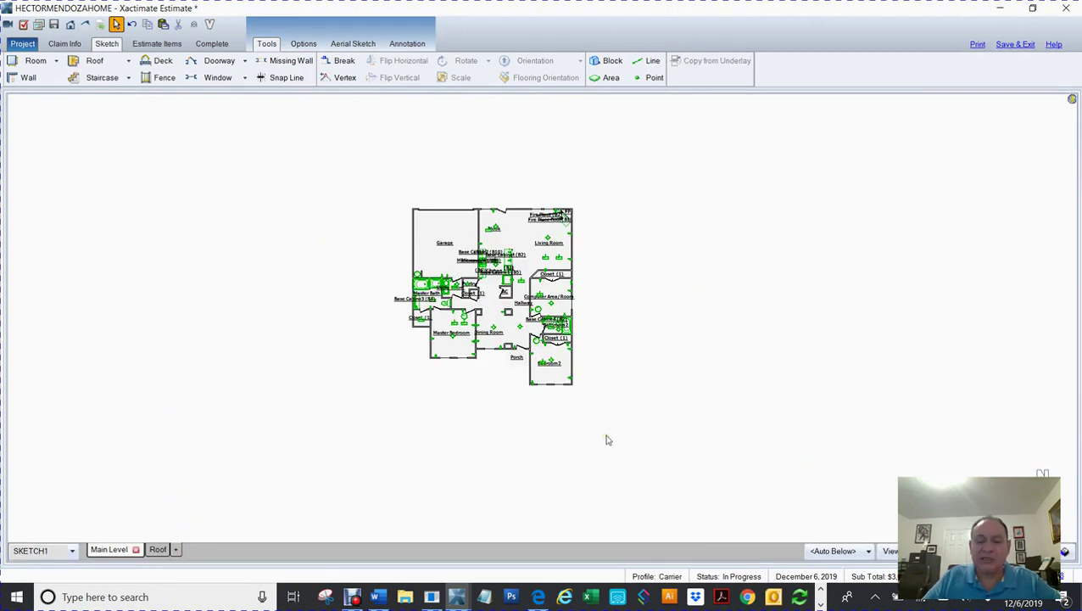
{"action": "left_click", "coordinate": [146, 550]}
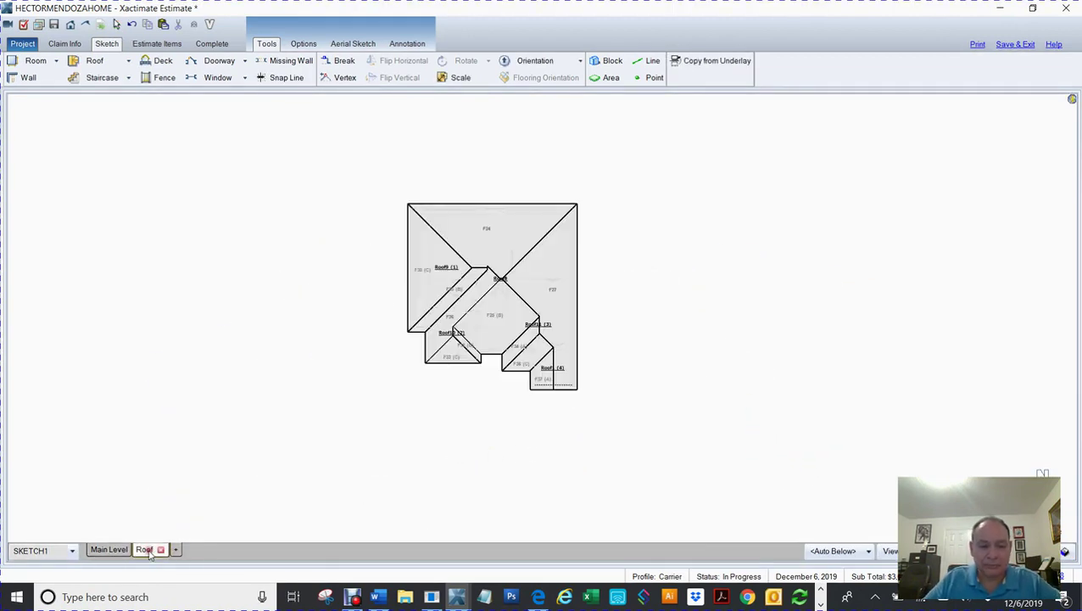
{"action": "left_click", "coordinate": [111, 550]}
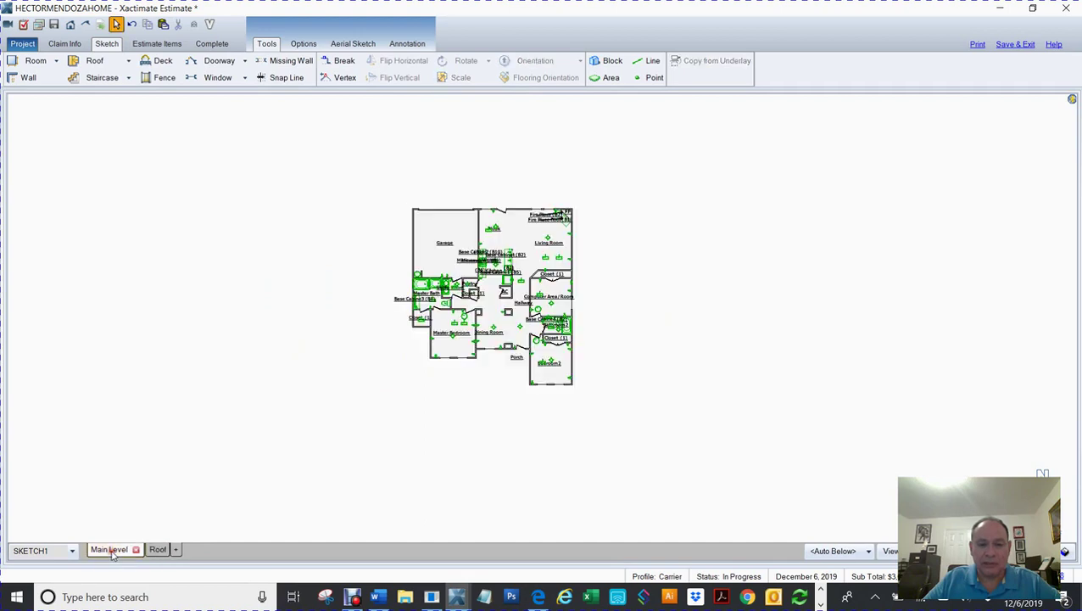
Step: Show the roof level and restore the Search and Items panels with F9
{"action": "left_click", "coordinate": [155, 550]}
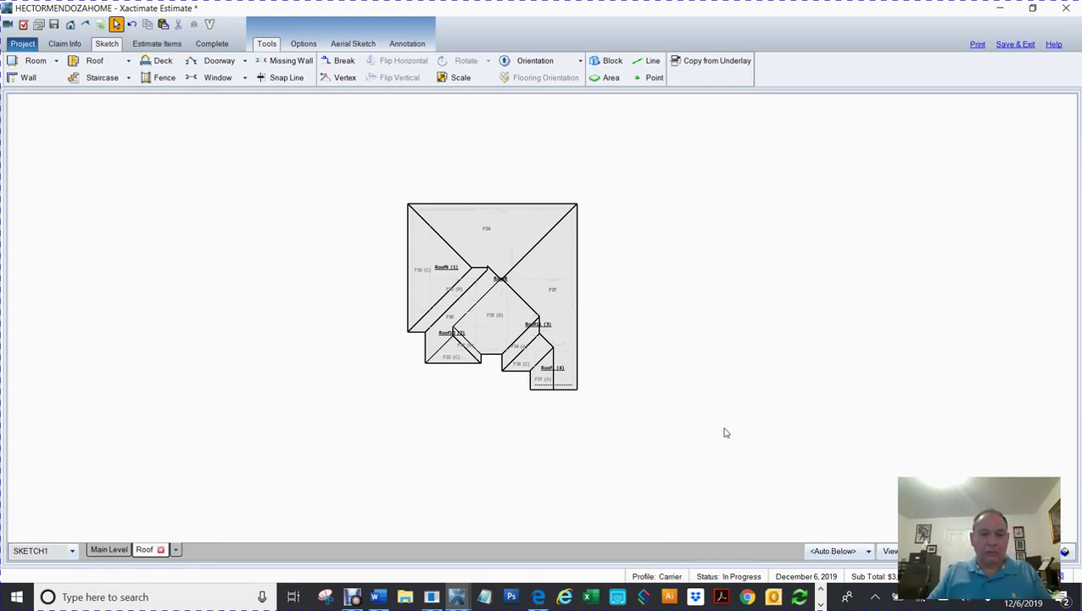
{"action": "key", "text": "F9"}
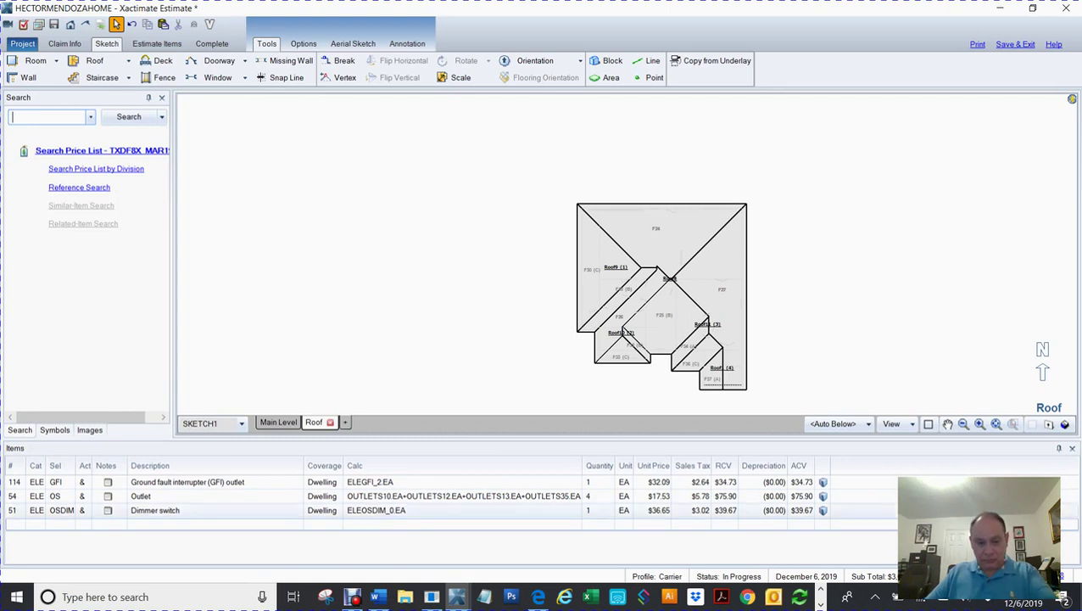
Step: View the Main Level floor plan as a tilted 3D model
{"action": "left_click", "coordinate": [12, 117]}
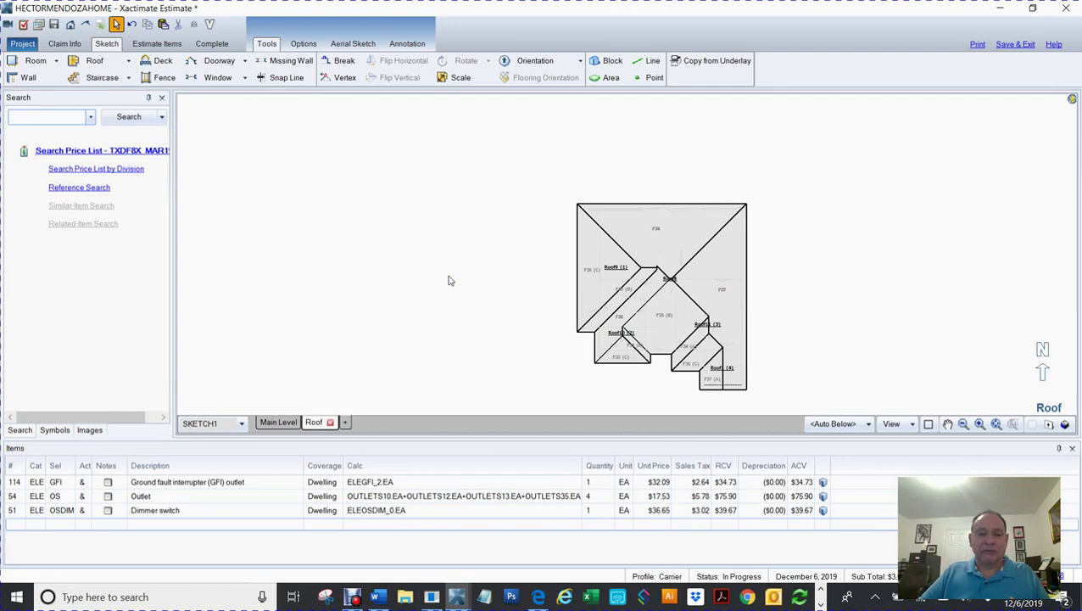
{"action": "left_click", "coordinate": [278, 422]}
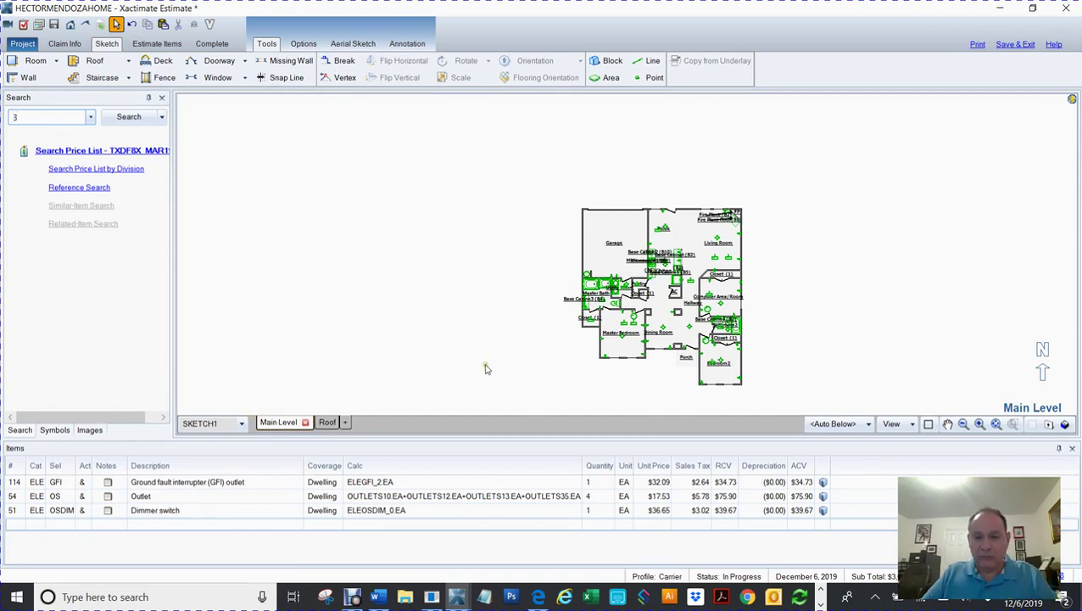
{"action": "type", "text": "3"}
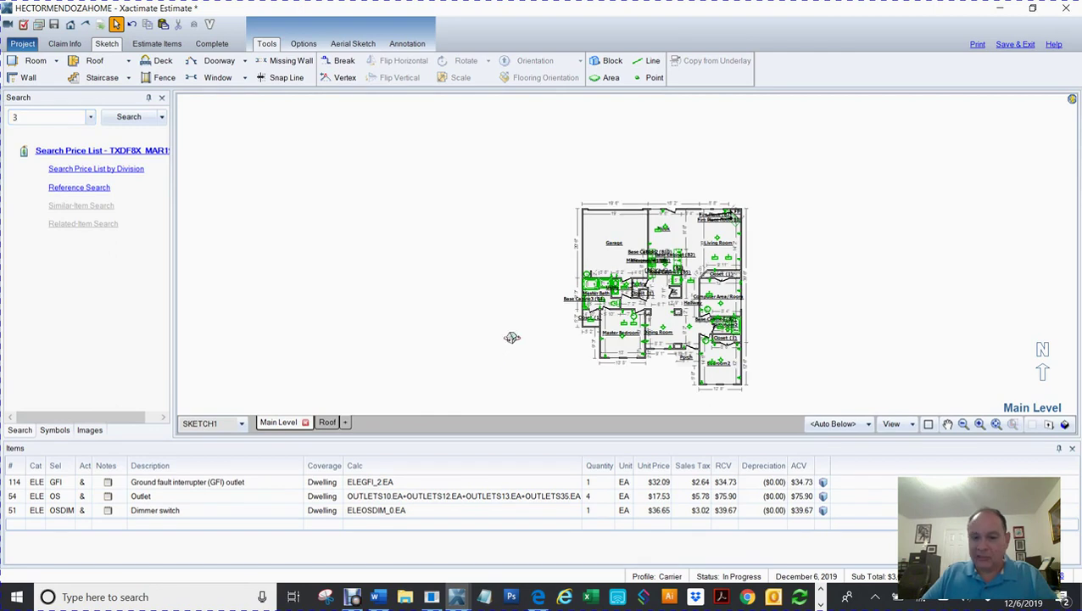
{"action": "left_click_drag", "start_coordinate": [512, 336], "coordinate": [568, 166]}
Step: Search the price list for siding items to bring up Siding - vinyl
{"action": "double_click", "coordinate": [44, 118]}
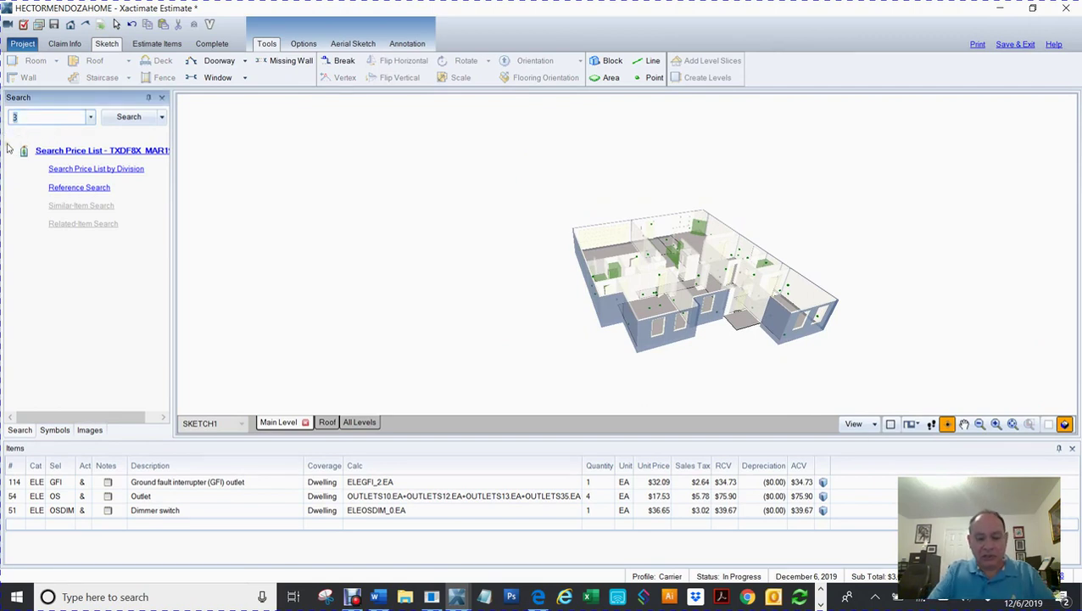
{"action": "type", "text": "sdgav"}
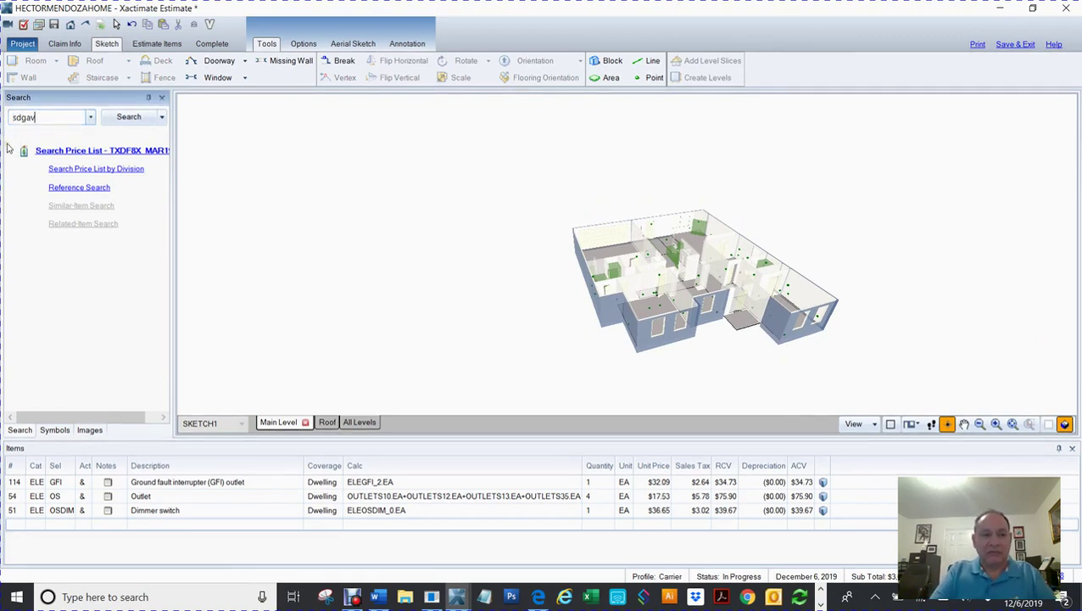
{"action": "key", "text": "BackSpace"}
{"action": "key", "text": "BackSpace"}
{"action": "key", "text": "BackSpace"}
{"action": "type", "text": "sd"}
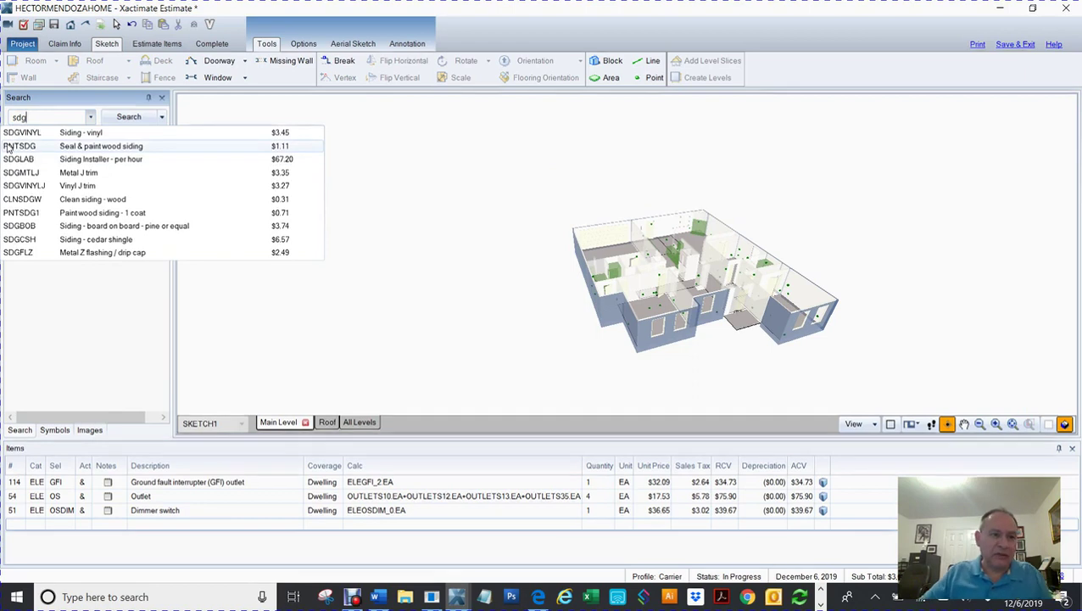
Step: Apply Siding - vinyl to walls WS100, WS90, WS92, WS59, WS62, WS46 and WS8
{"action": "left_click", "coordinate": [80, 135]}
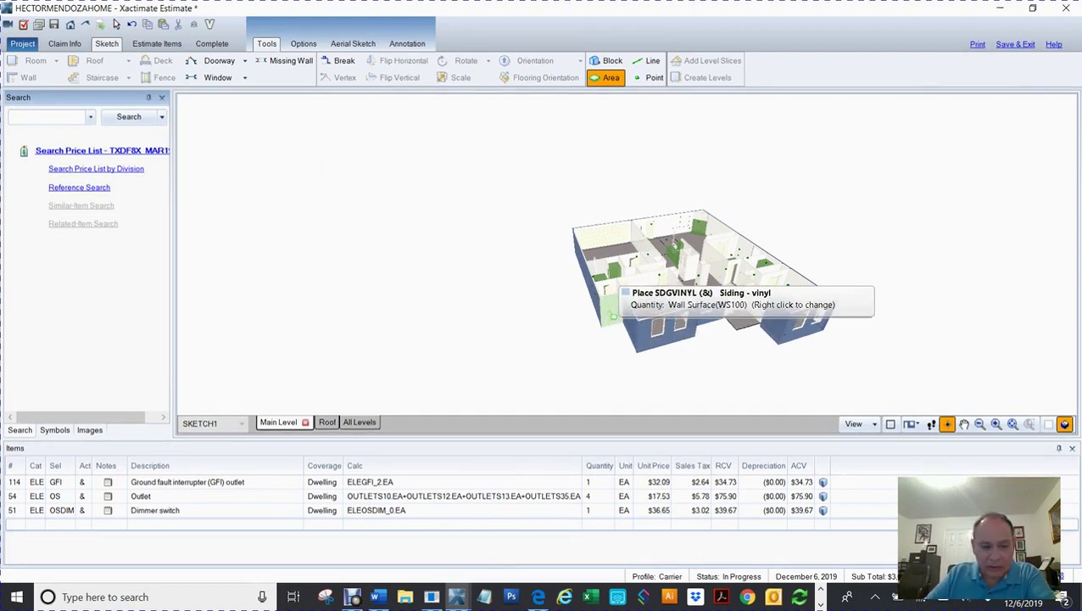
{"action": "left_click", "coordinate": [613, 315]}
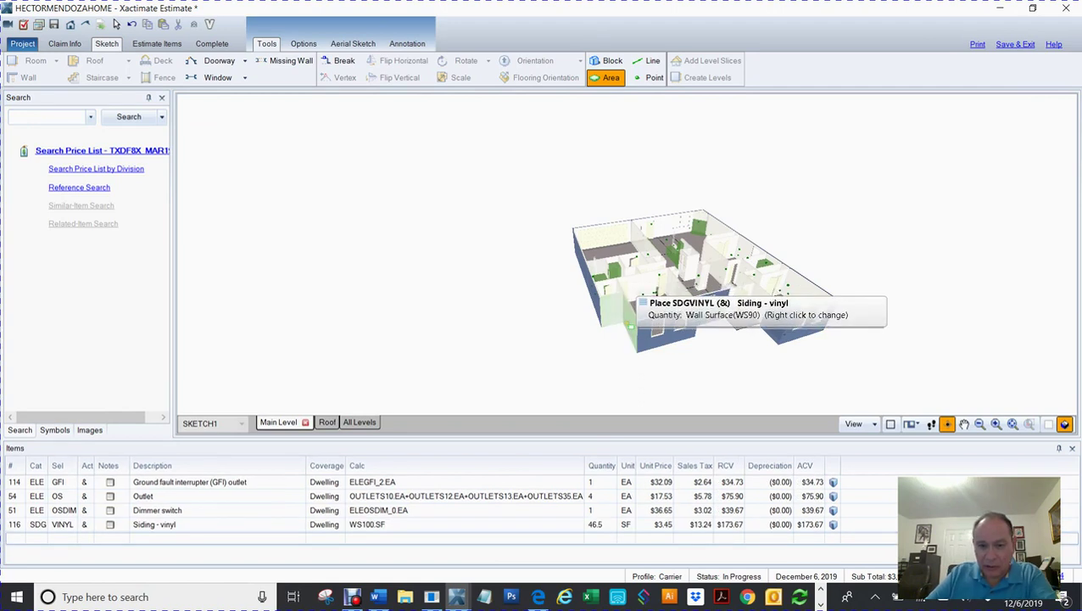
{"action": "left_click", "coordinate": [626, 322]}
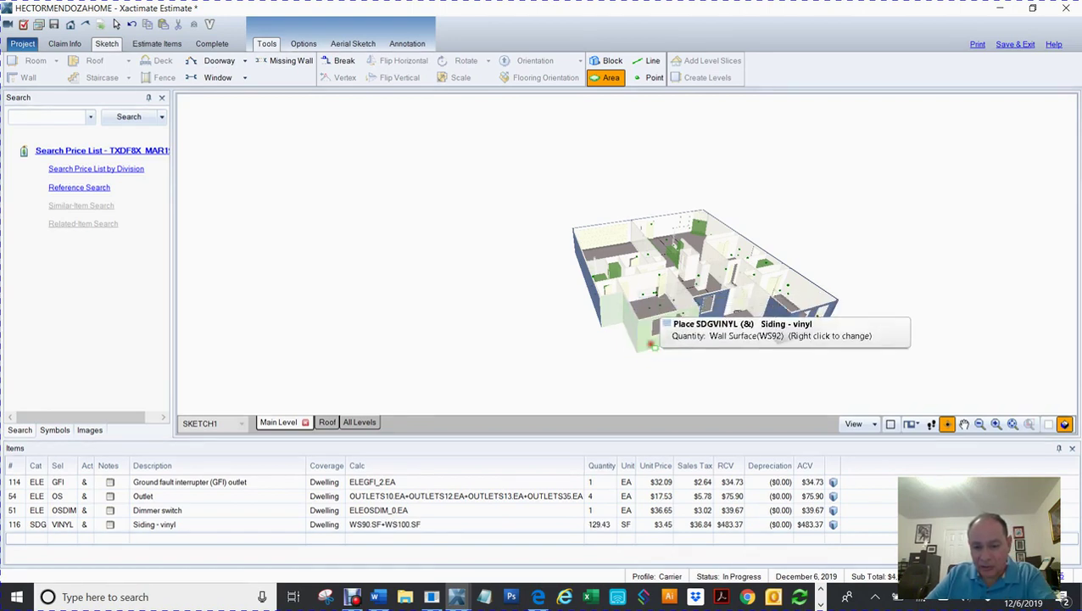
{"action": "left_click", "coordinate": [654, 346]}
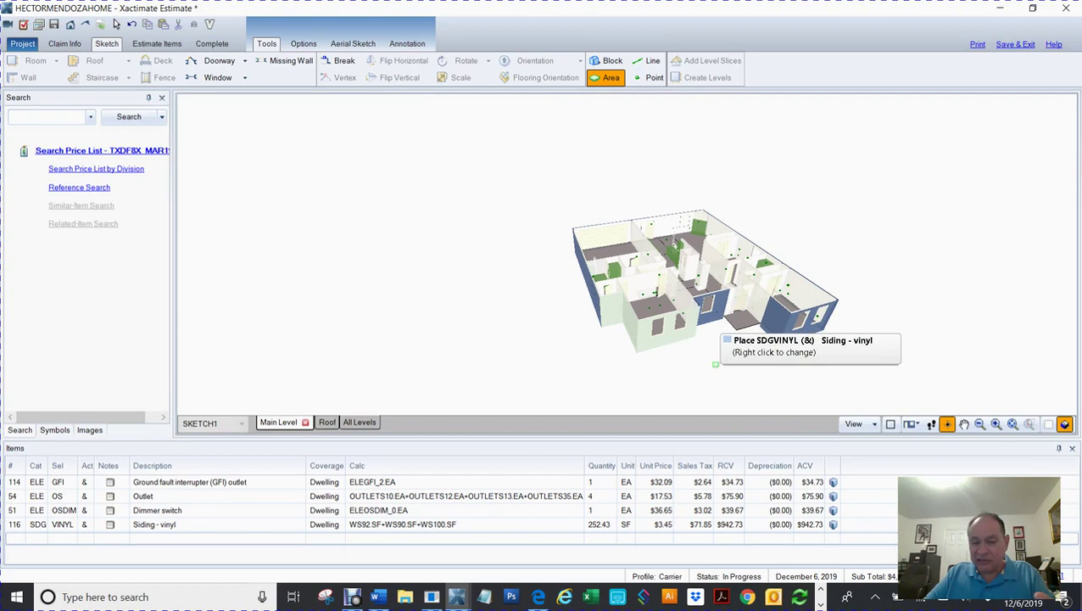
{"action": "left_click_drag", "start_coordinate": [709, 359], "coordinate": [566, 361]}
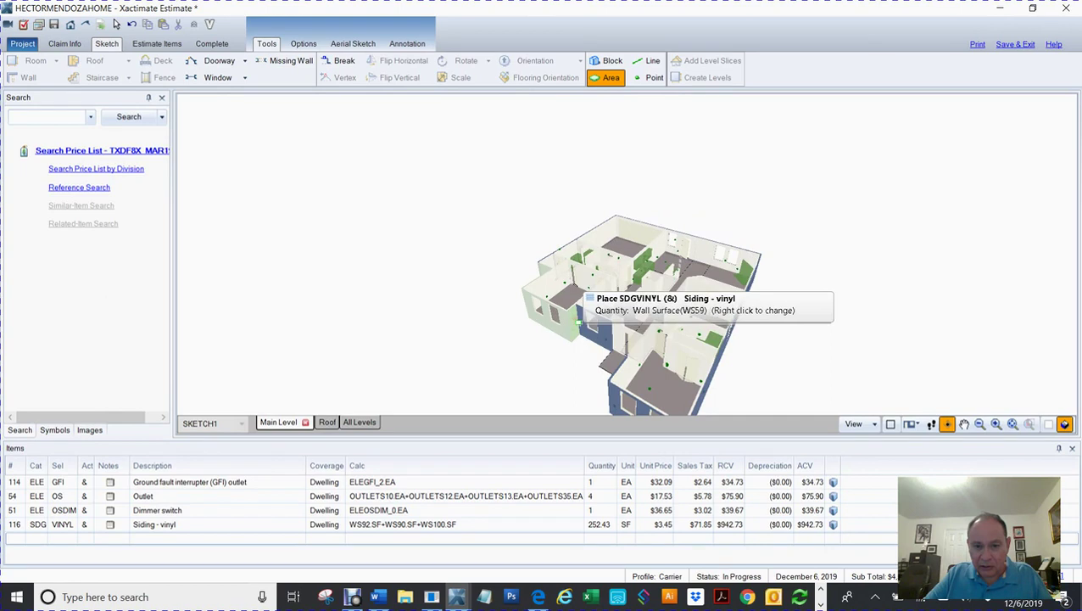
{"action": "left_click", "coordinate": [579, 322]}
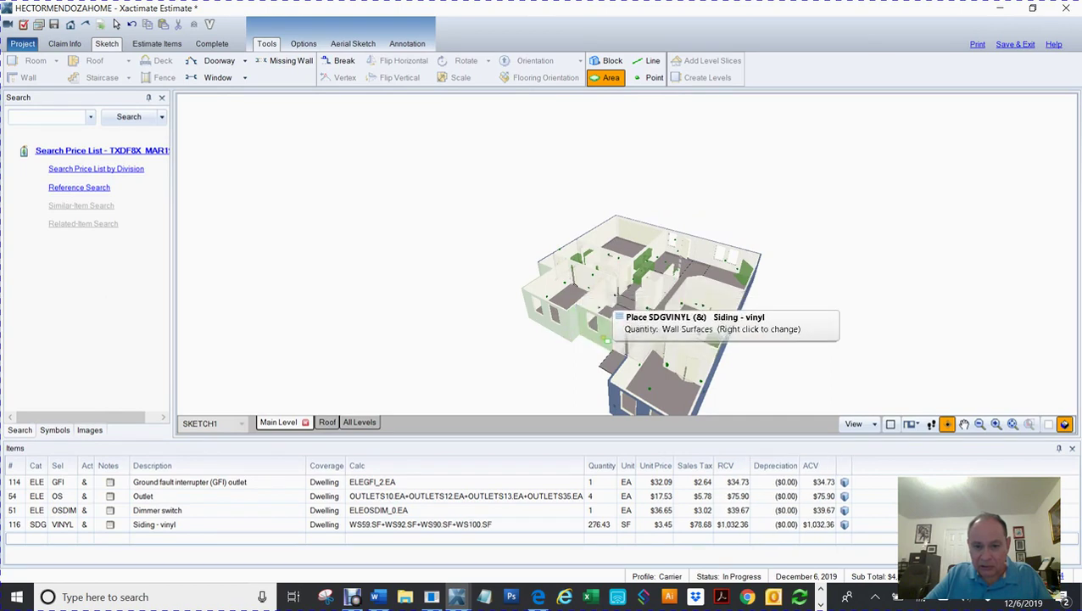
{"action": "left_click_drag", "start_coordinate": [457, 359], "coordinate": [560, 383]}
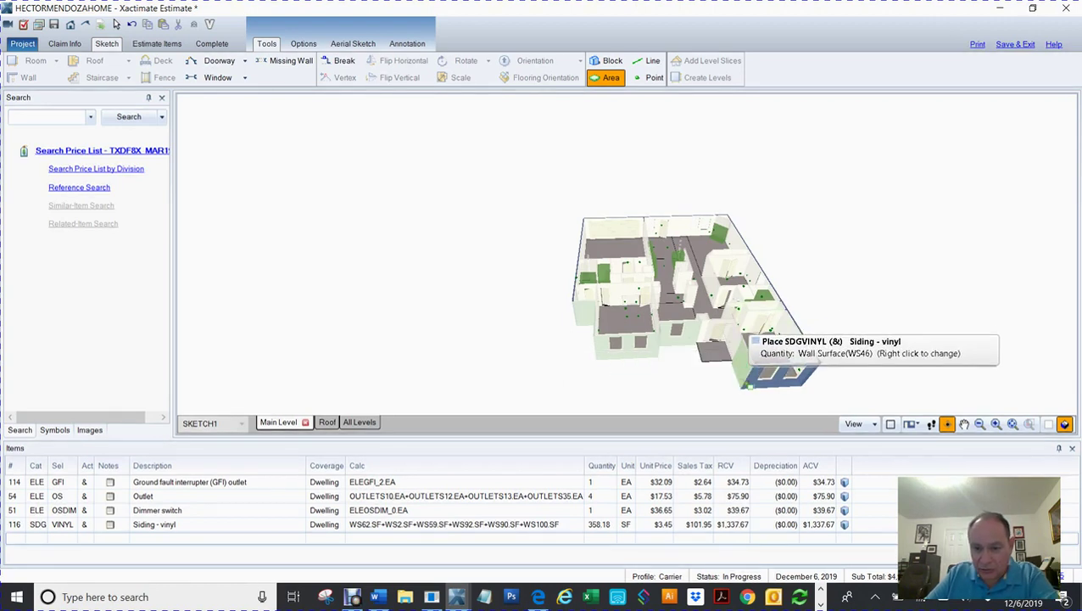
{"action": "left_click", "coordinate": [752, 385]}
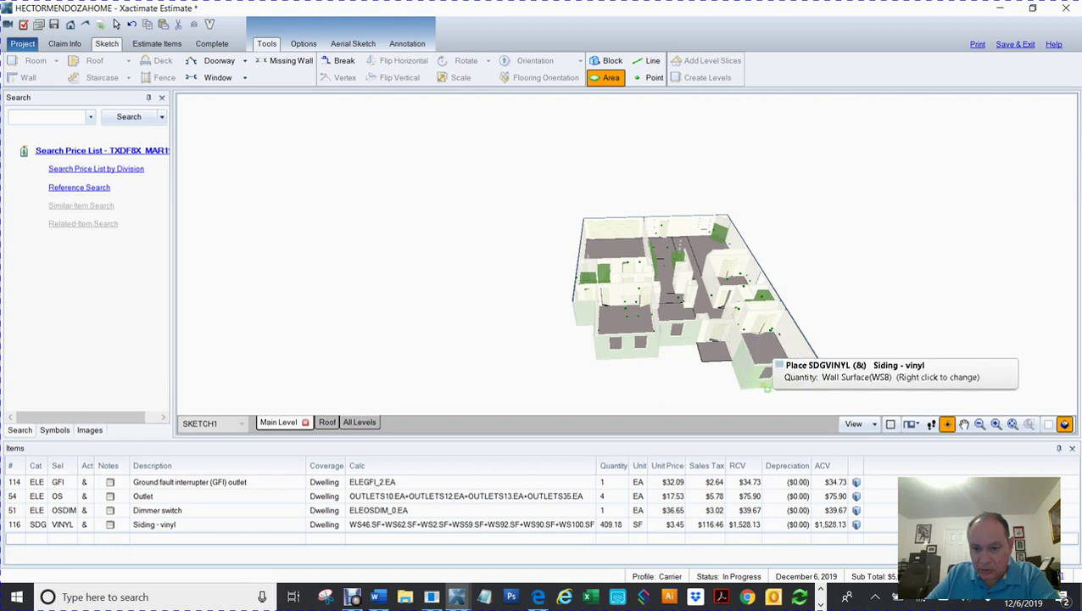
{"action": "left_click", "coordinate": [765, 386]}
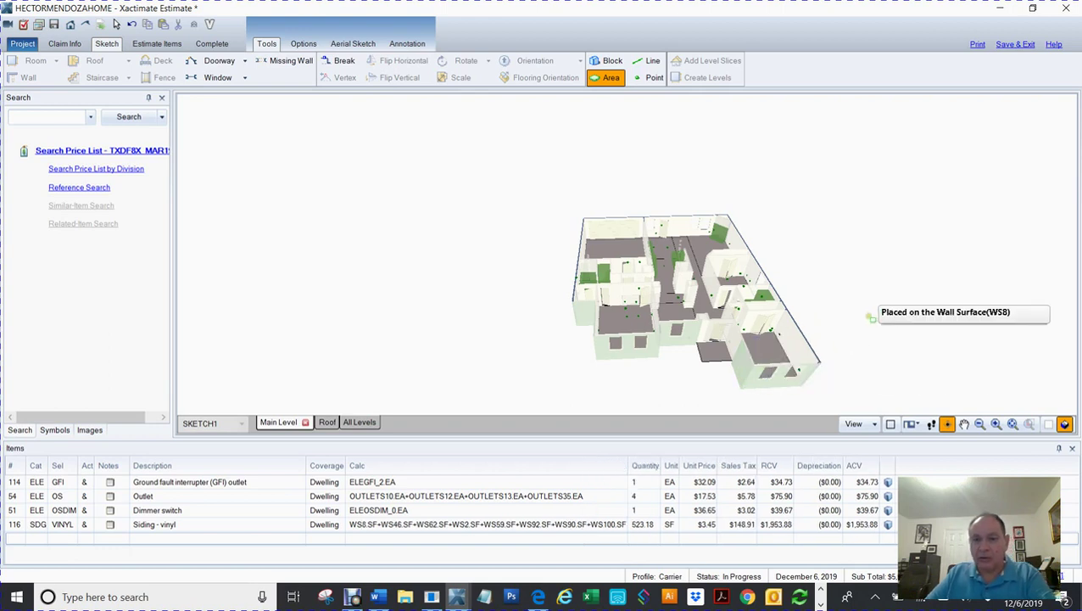
Step: Add the front wall surfaces to Siding - vinyl, bringing it to 991.18 SF
{"action": "left_click_drag", "start_coordinate": [846, 298], "coordinate": [858, 231]}
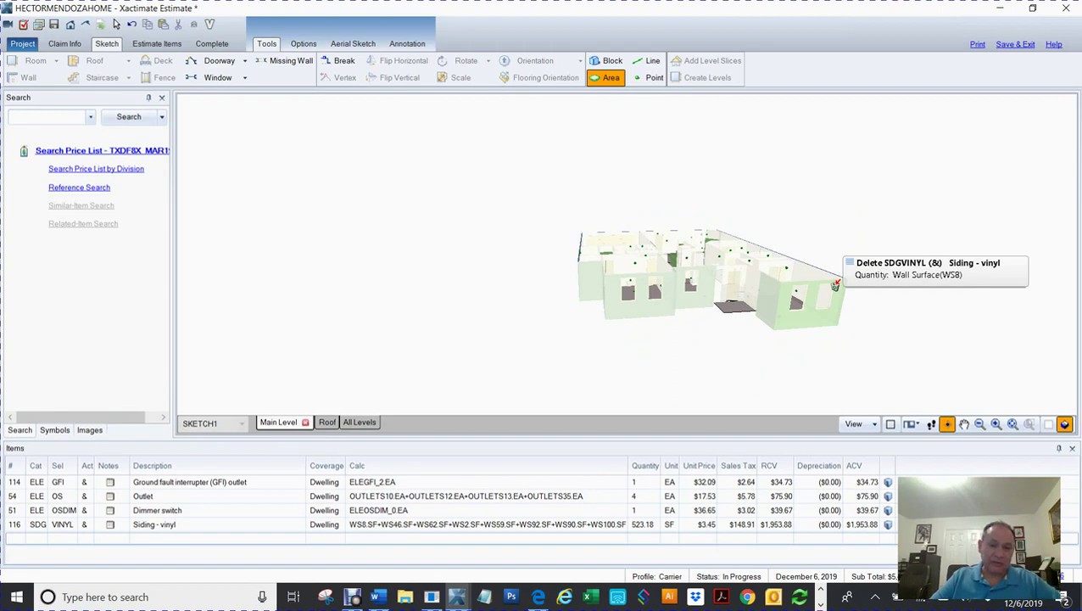
{"action": "left_click_drag", "start_coordinate": [873, 320], "coordinate": [592, 319]}
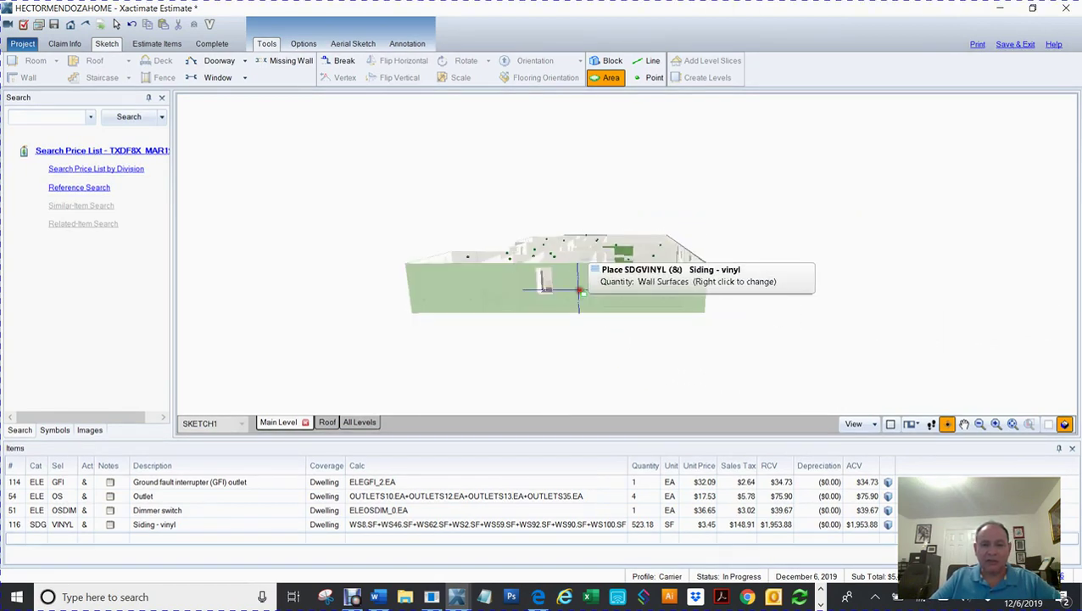
{"action": "left_click", "coordinate": [579, 288]}
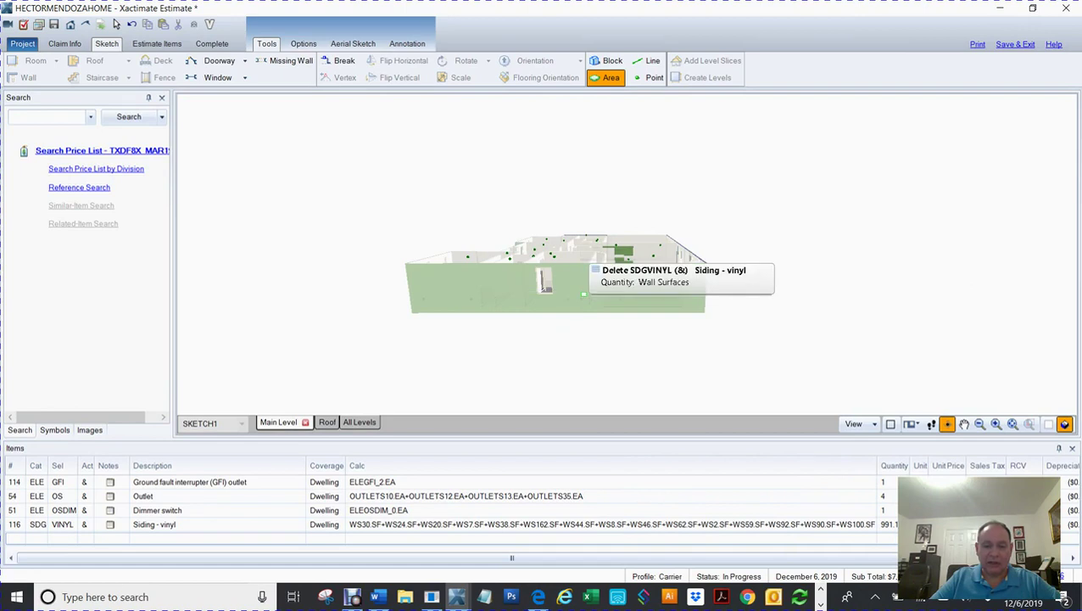
{"action": "key", "text": "Escape"}
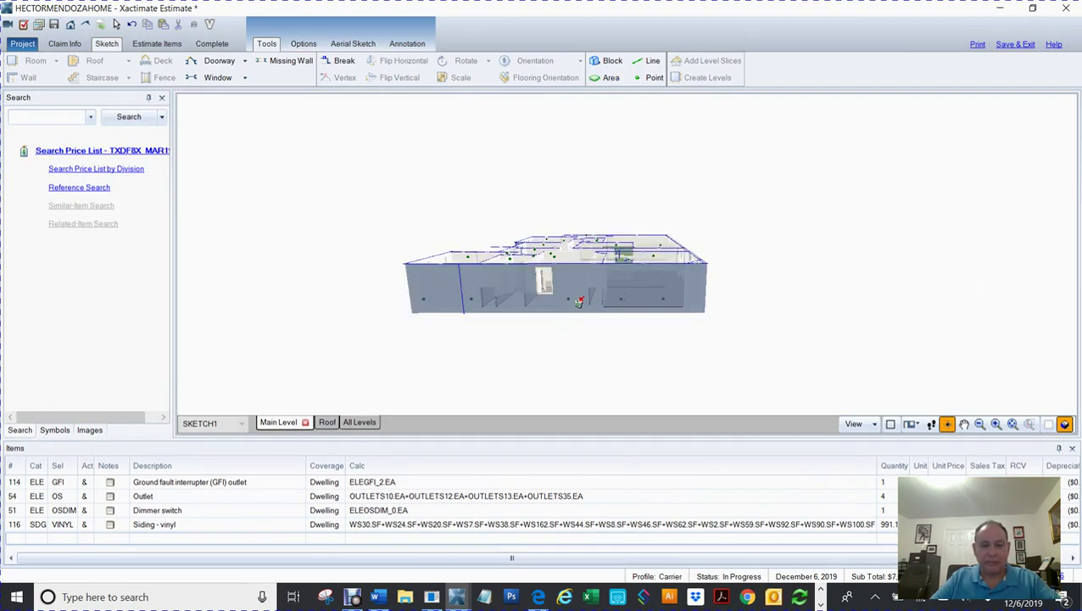
{"action": "left_click_drag", "start_coordinate": [327, 283], "coordinate": [299, 241]}
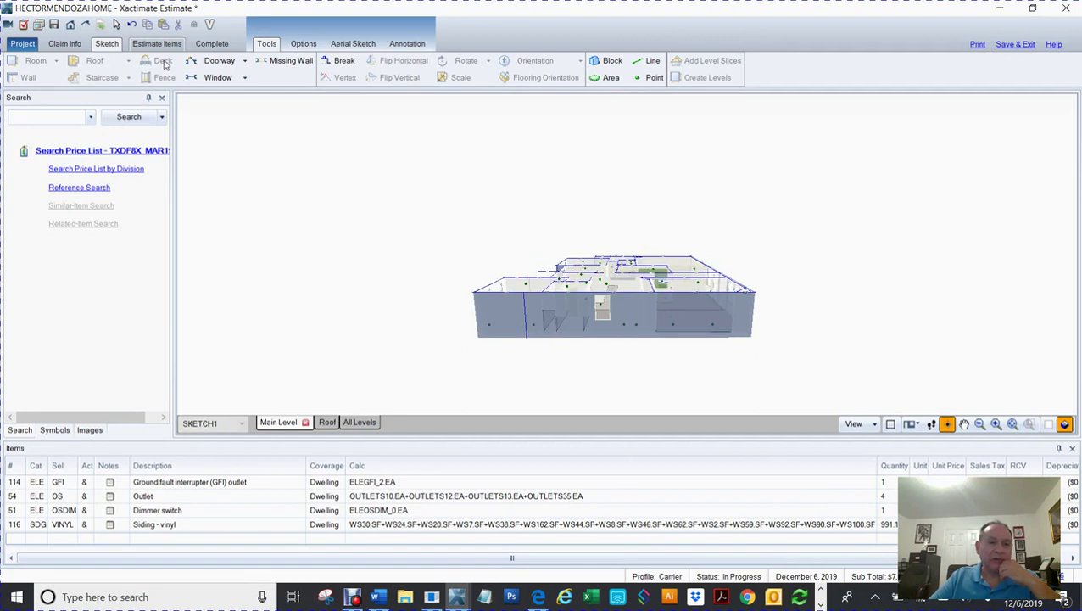
{"action": "left_click", "coordinate": [159, 44]}
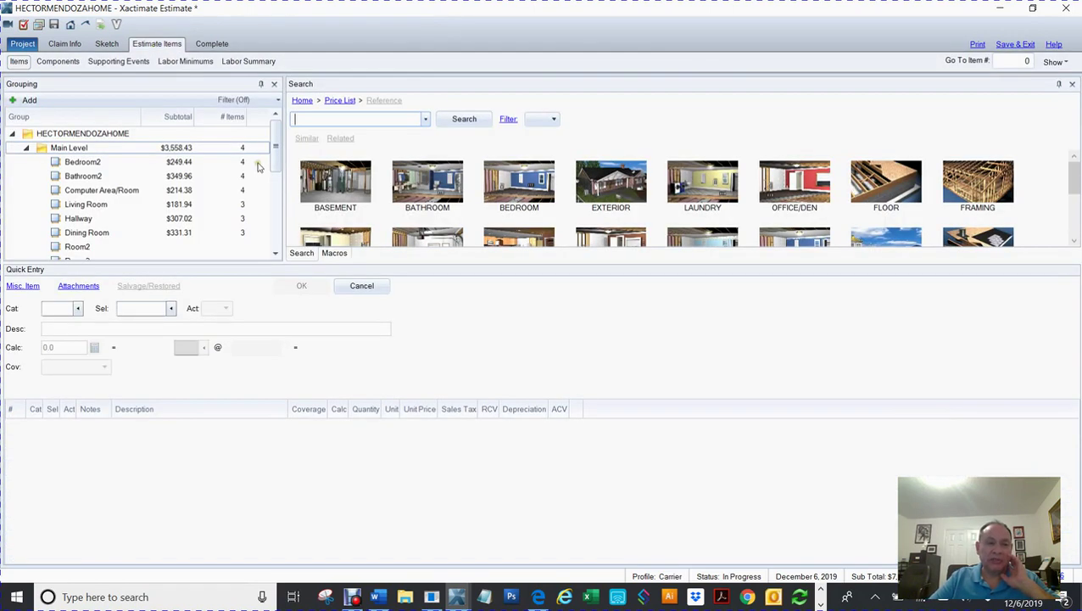
Step: Inspect the Siding - vinyl quantity formula in the Main Level group, leaving it unchanged
{"action": "left_click", "coordinate": [44, 148]}
{"action": "left_click", "coordinate": [44, 149]}
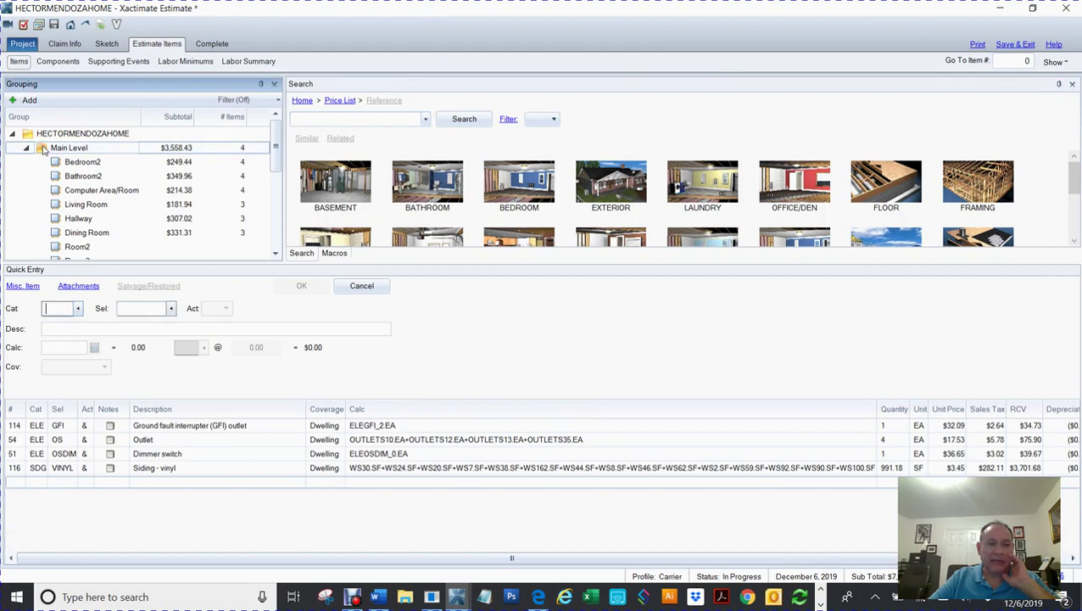
{"action": "left_click", "coordinate": [23, 472]}
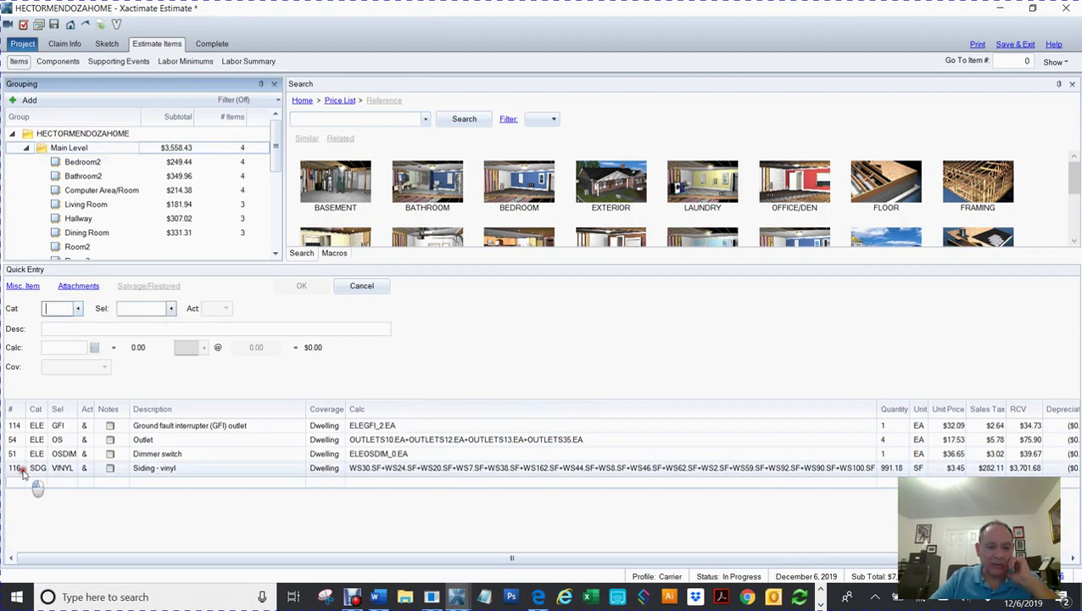
{"action": "left_click", "coordinate": [392, 471]}
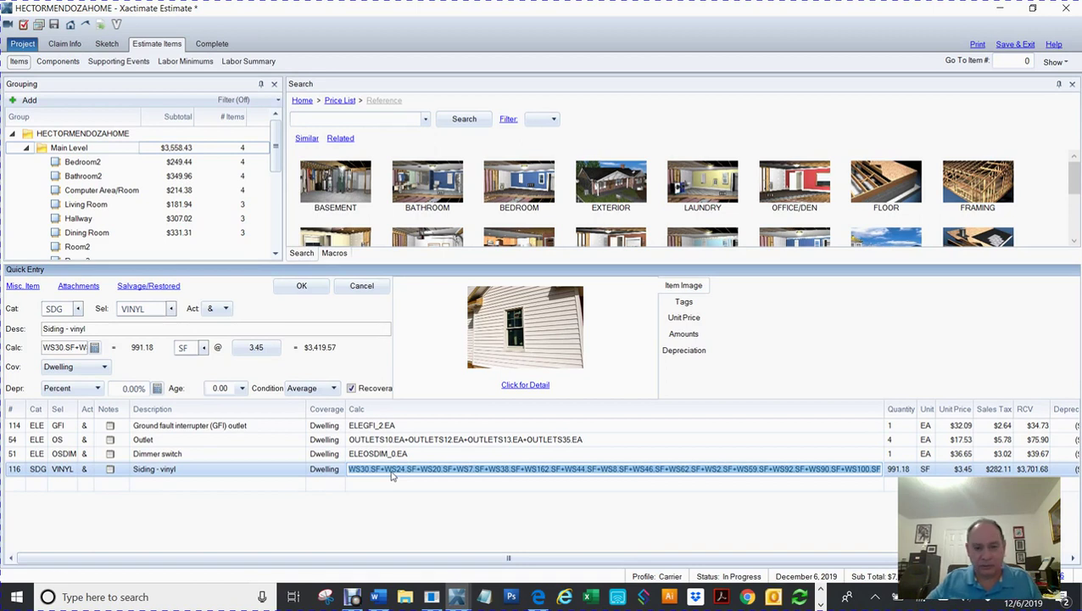
{"action": "left_click", "coordinate": [276, 151]}
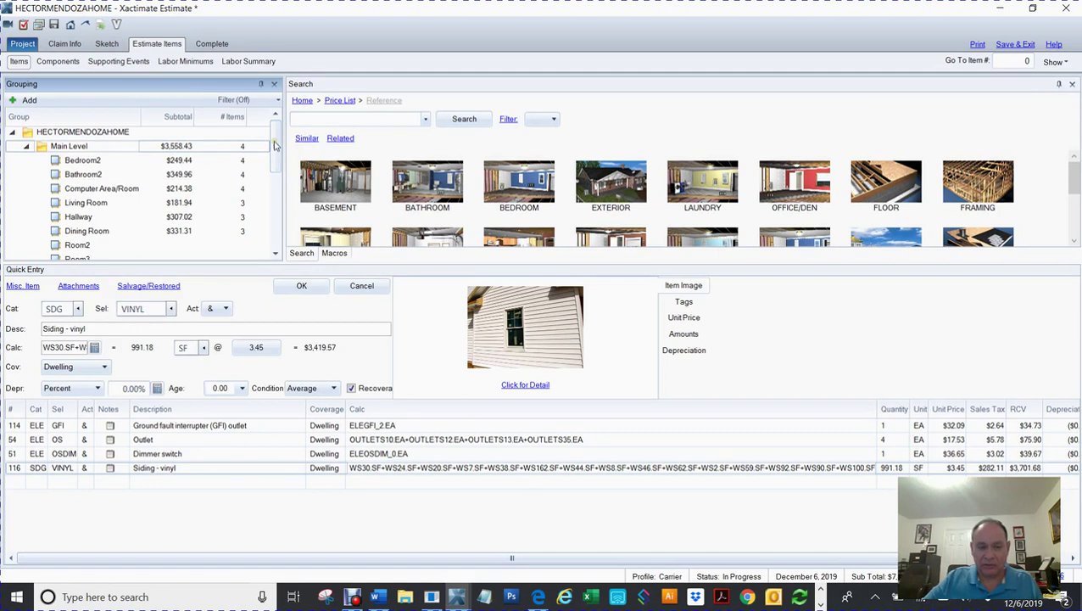
Step: Delete the Siding - vinyl line item (line 116) from the estimate
{"action": "left_click_drag", "start_coordinate": [274, 146], "coordinate": [274, 219]}
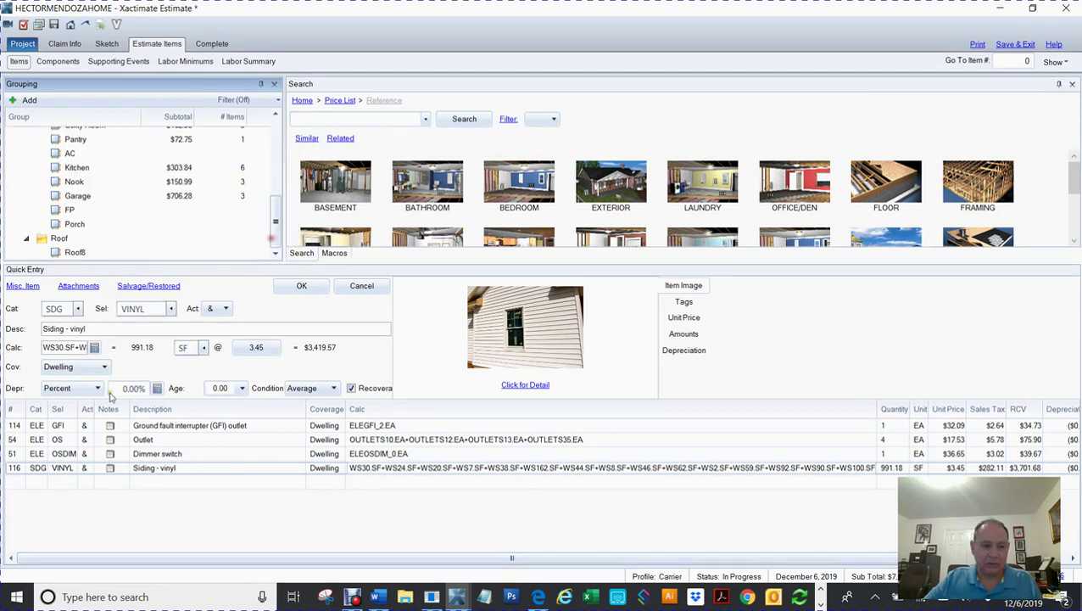
{"action": "left_click", "coordinate": [12, 467]}
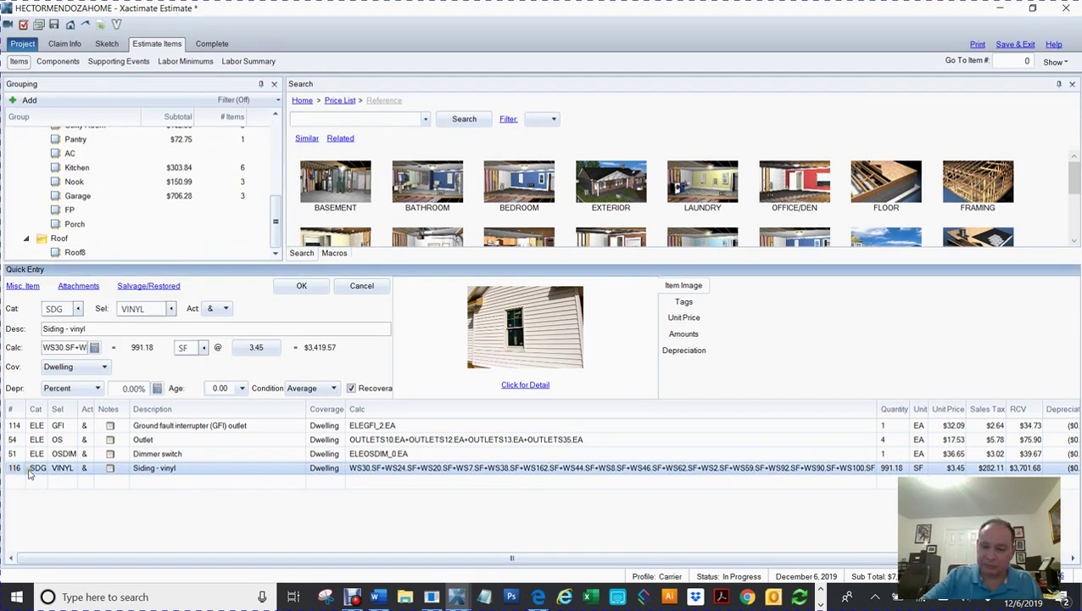
{"action": "key", "text": "Delete"}
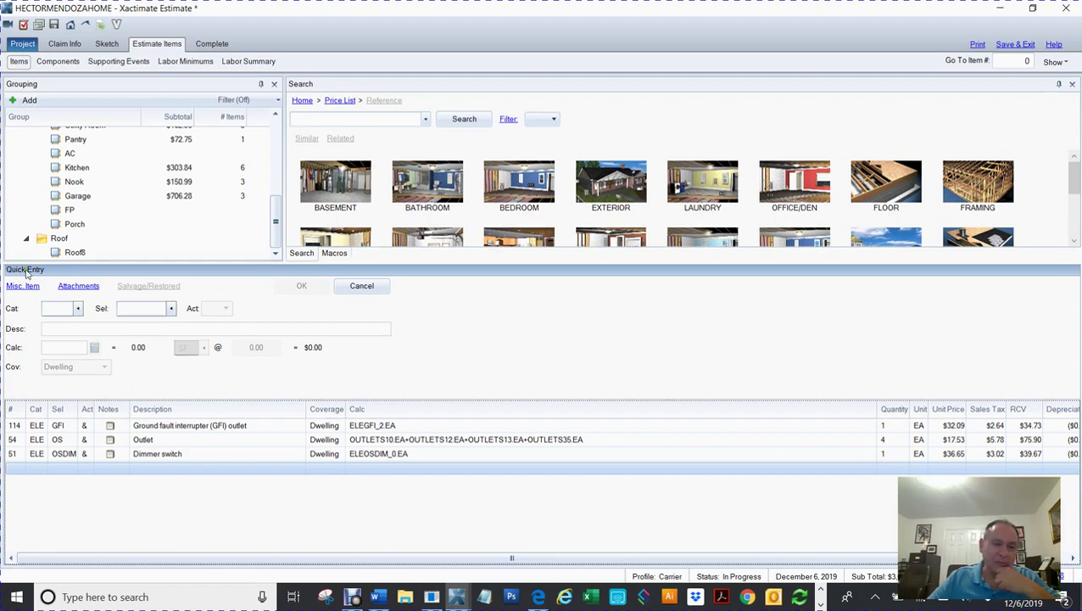
Step: Add Front Elevation and Right Elevation groups under the estimate's top-level group
{"action": "left_click", "coordinate": [279, 178]}
{"action": "left_click_drag", "start_coordinate": [280, 175], "coordinate": [297, 94]}
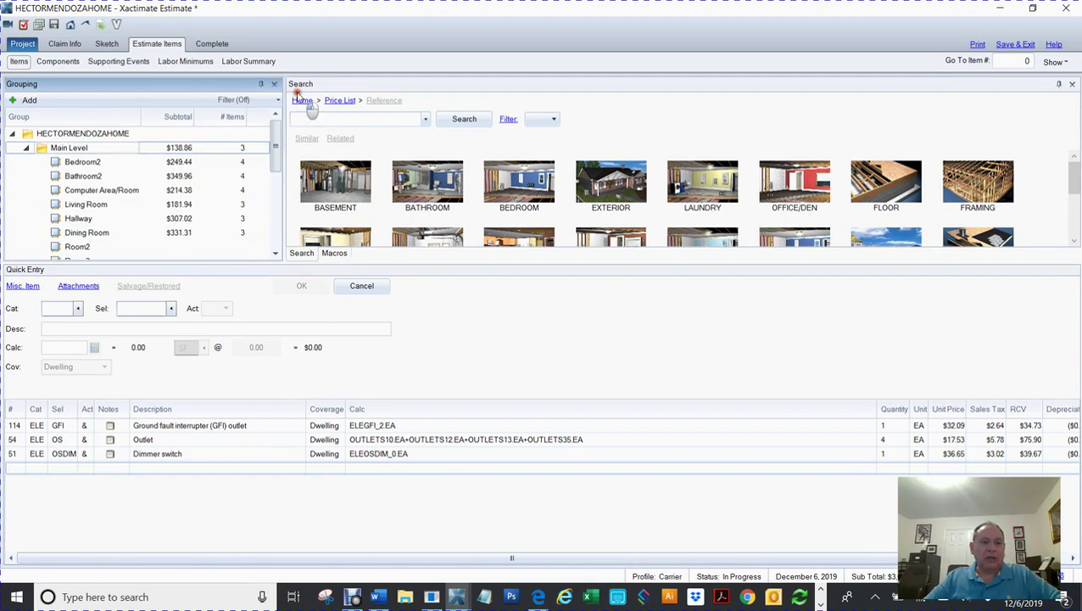
{"action": "left_click", "coordinate": [30, 136]}
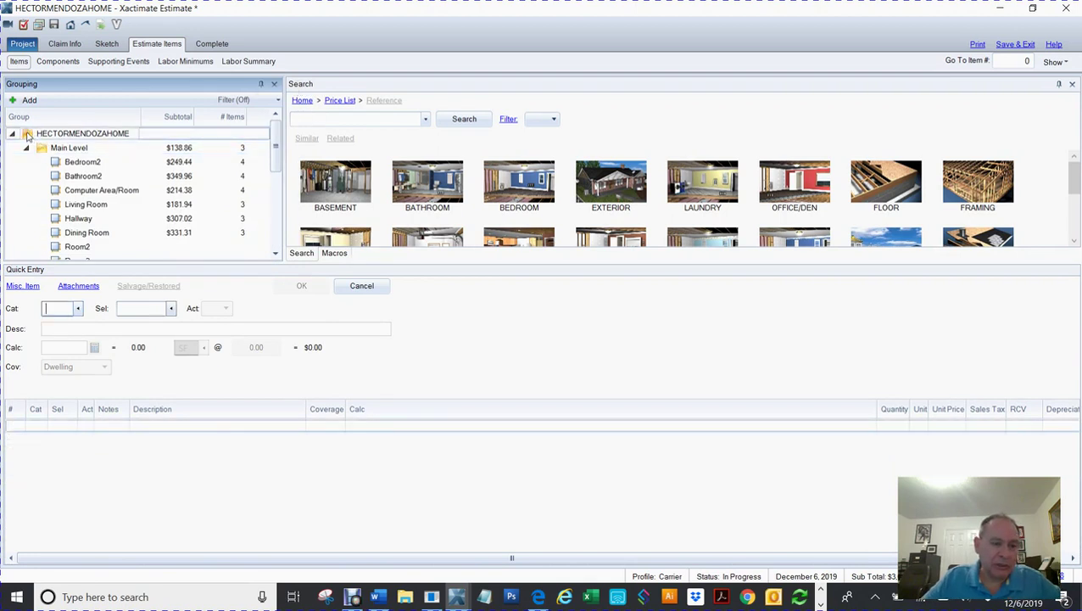
{"action": "left_click", "coordinate": [28, 100]}
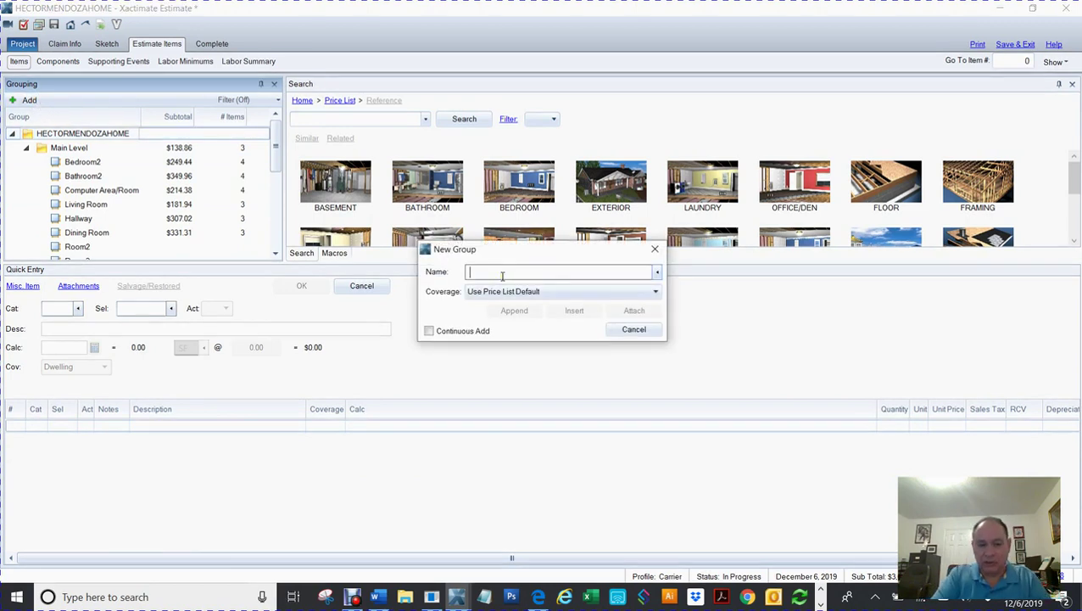
{"action": "type", "text": "Front Elevation"}
{"action": "key", "text": "Return"}
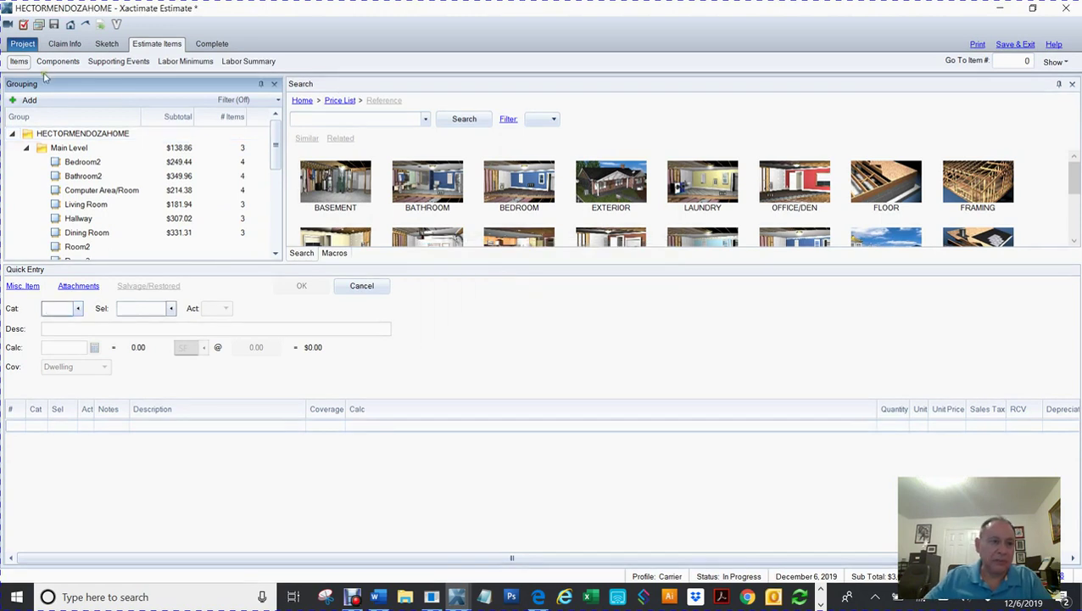
{"action": "left_click", "coordinate": [27, 100]}
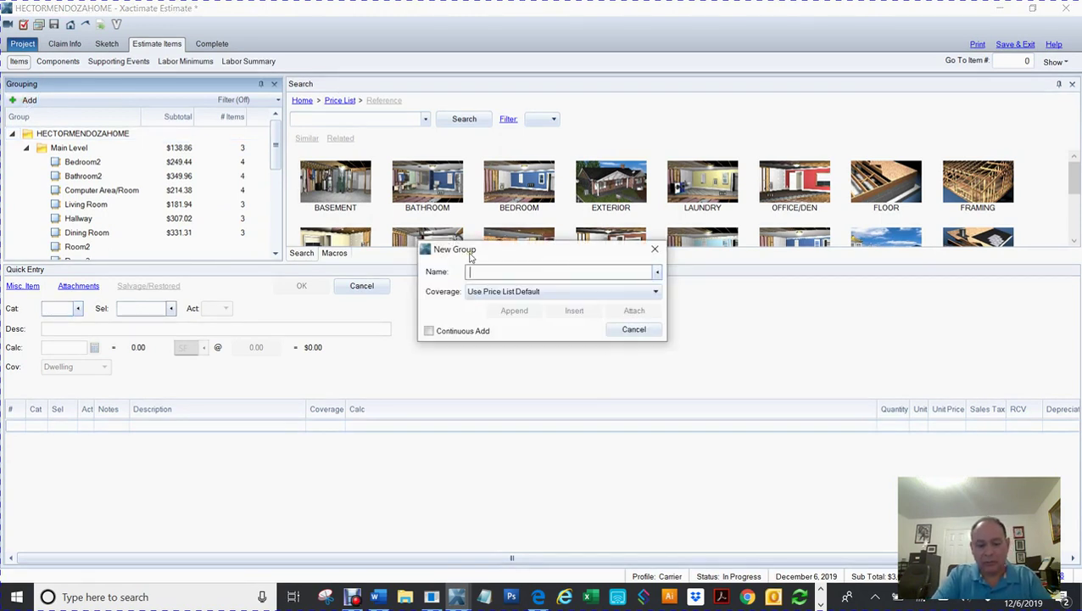
{"action": "type", "text": "Right Elevation"}
{"action": "key", "text": "Return"}
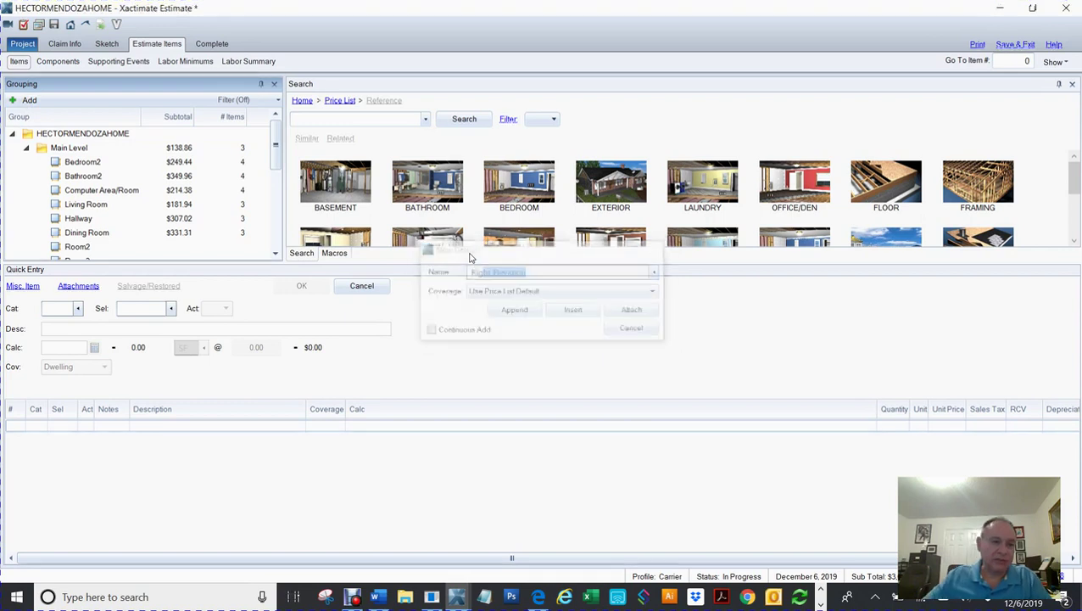
Step: Add Rear Elevation and Left Elevation groups, then select Front Elevation
{"action": "left_click", "coordinate": [27, 101]}
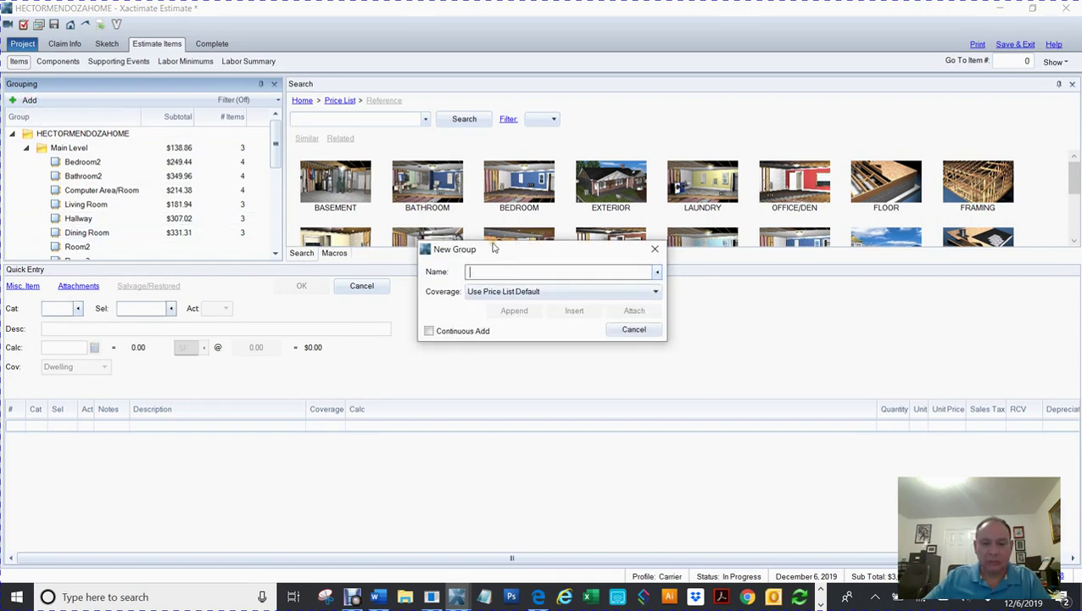
{"action": "type", "text": "Back"}
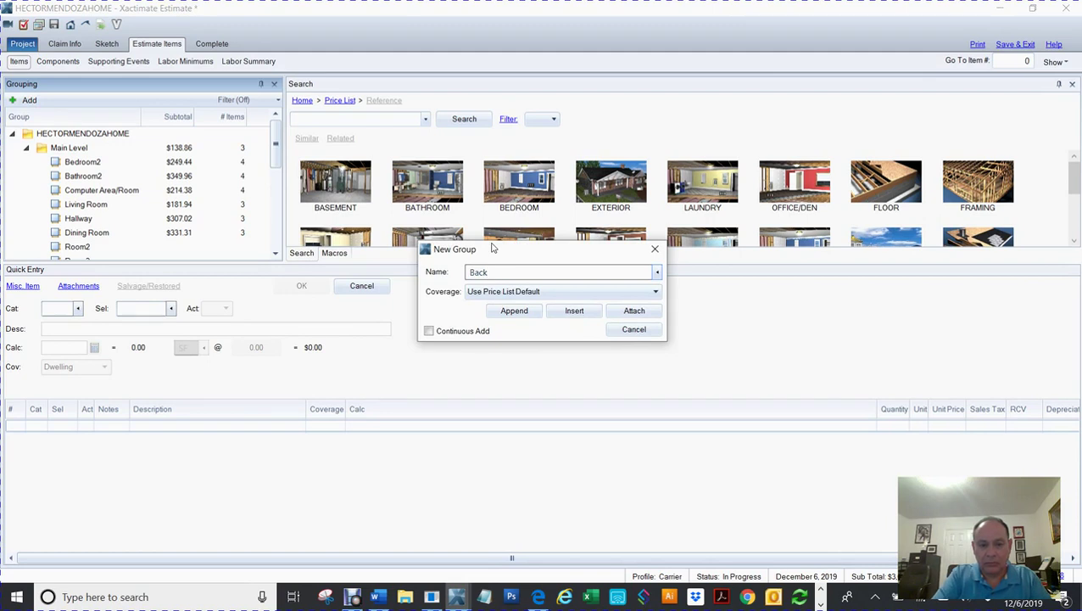
{"action": "key", "text": "BackSpace"}
{"action": "key", "text": "BackSpace"}
{"action": "key", "text": "BackSpace"}
{"action": "key", "text": "BackSpace"}
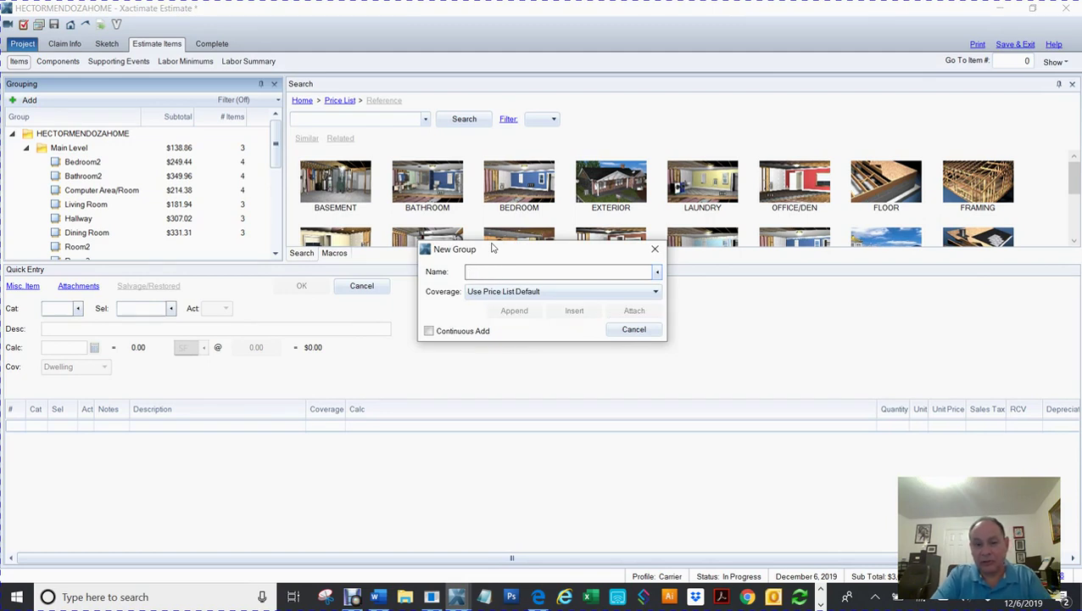
{"action": "key", "text": "Down"}
{"action": "key", "text": "Escape"}
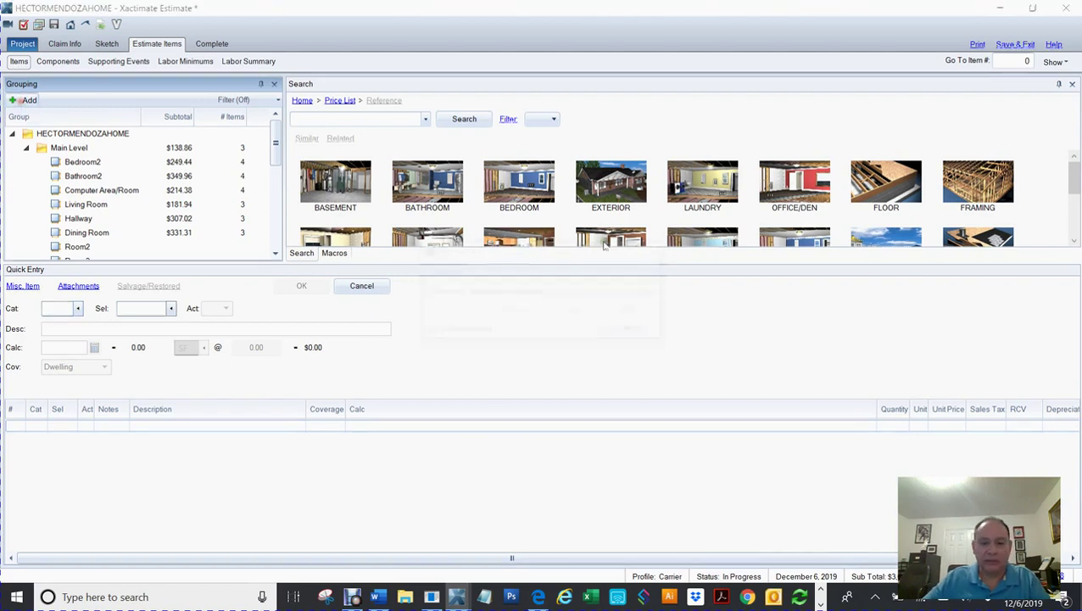
{"action": "type", "text": "Left Elevation"}
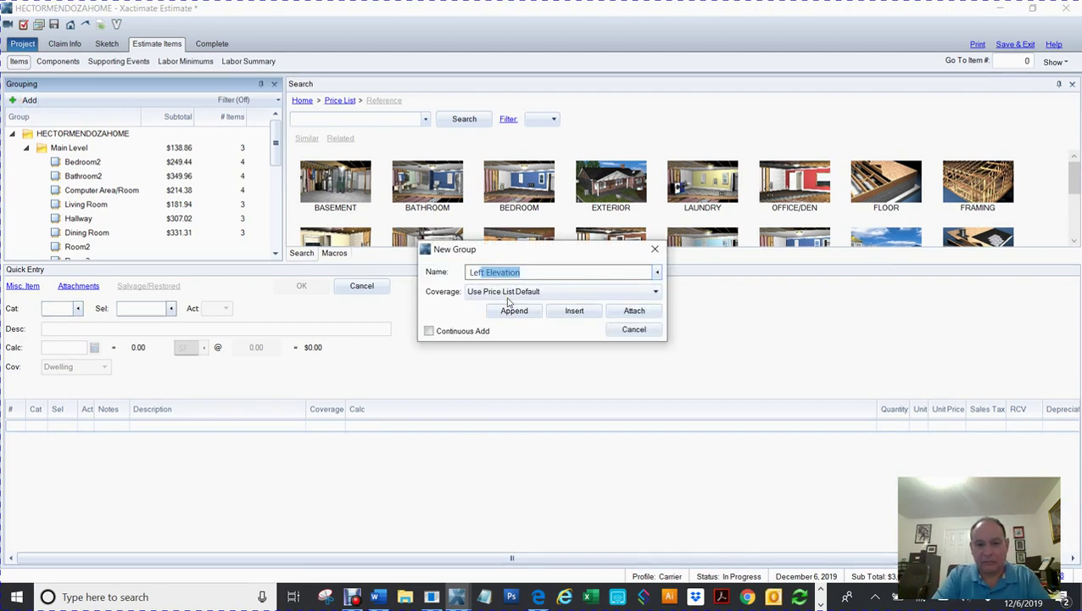
{"action": "left_click", "coordinate": [511, 308]}
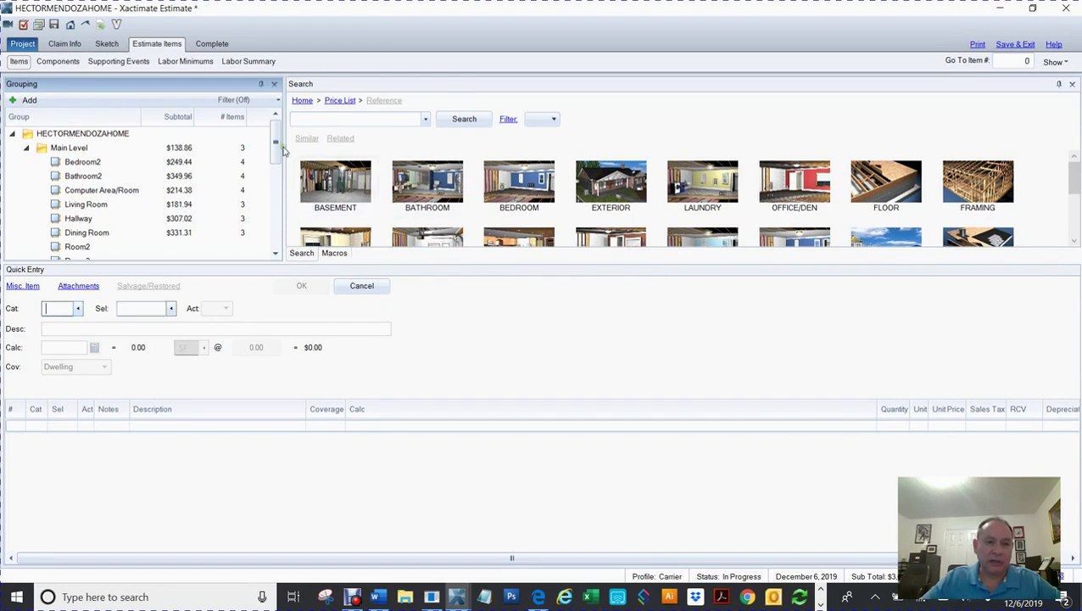
{"action": "left_click_drag", "start_coordinate": [277, 145], "coordinate": [285, 256]}
{"action": "left_click", "coordinate": [44, 212]}
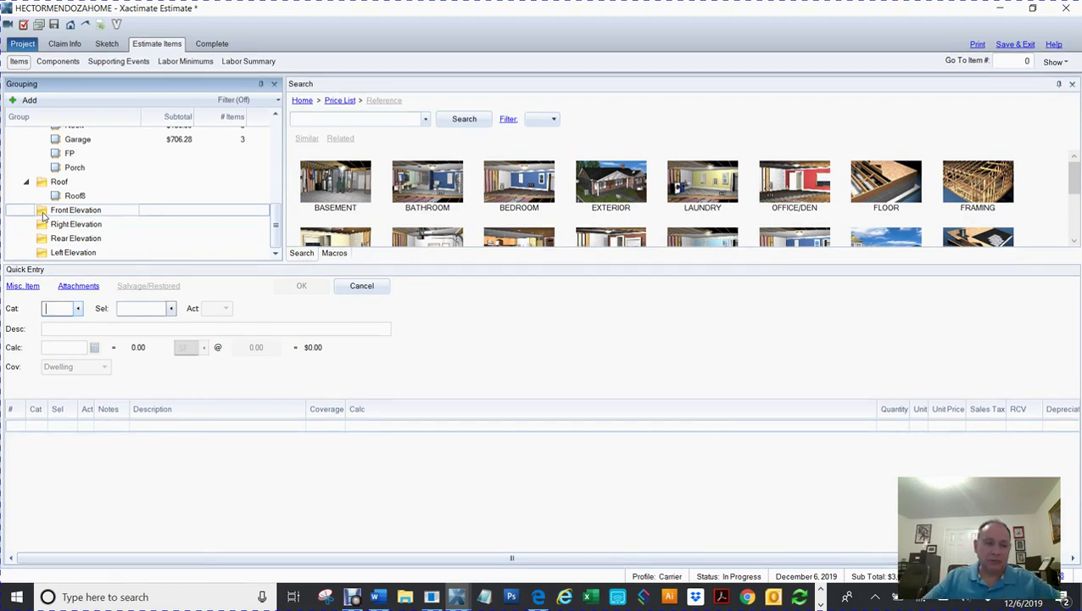
{"action": "left_click", "coordinate": [43, 215]}
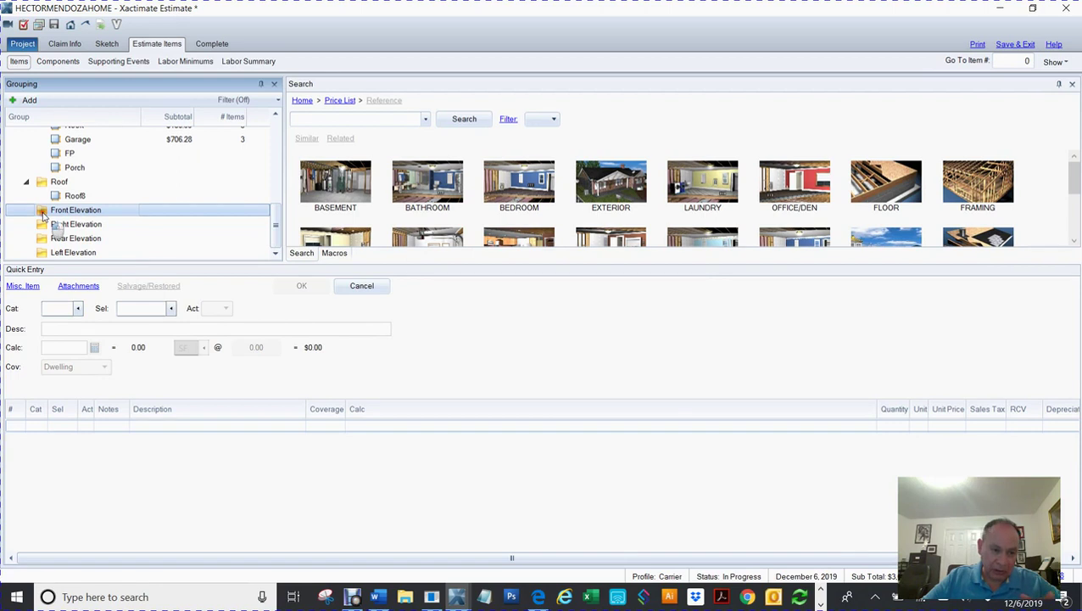
Step: Add dimensions to the Front Elevation group using the Elevation shape
{"action": "double_click", "coordinate": [42, 212]}
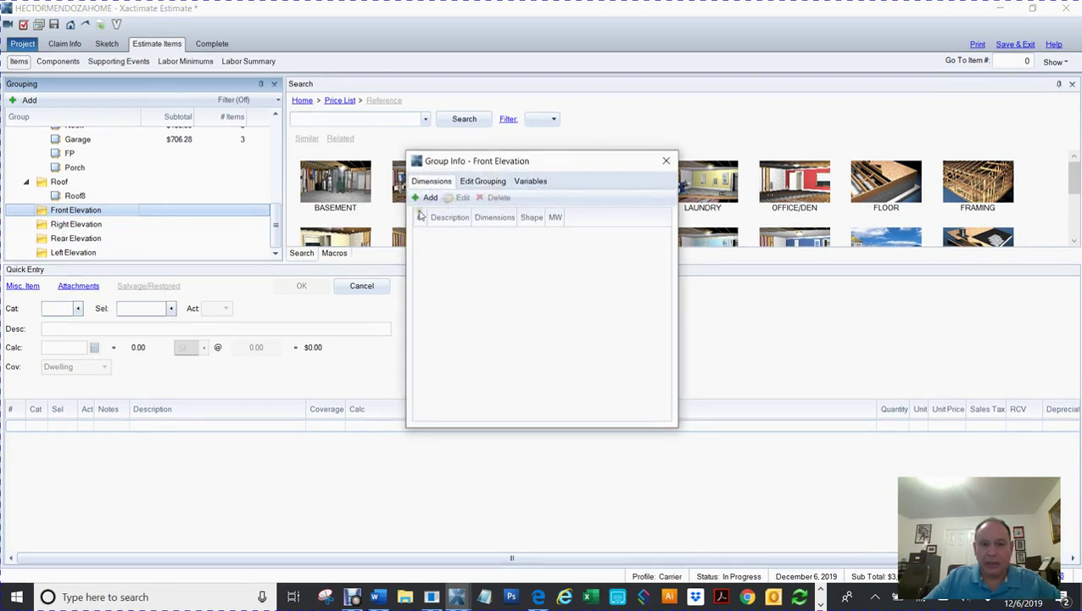
{"action": "left_click", "coordinate": [428, 198]}
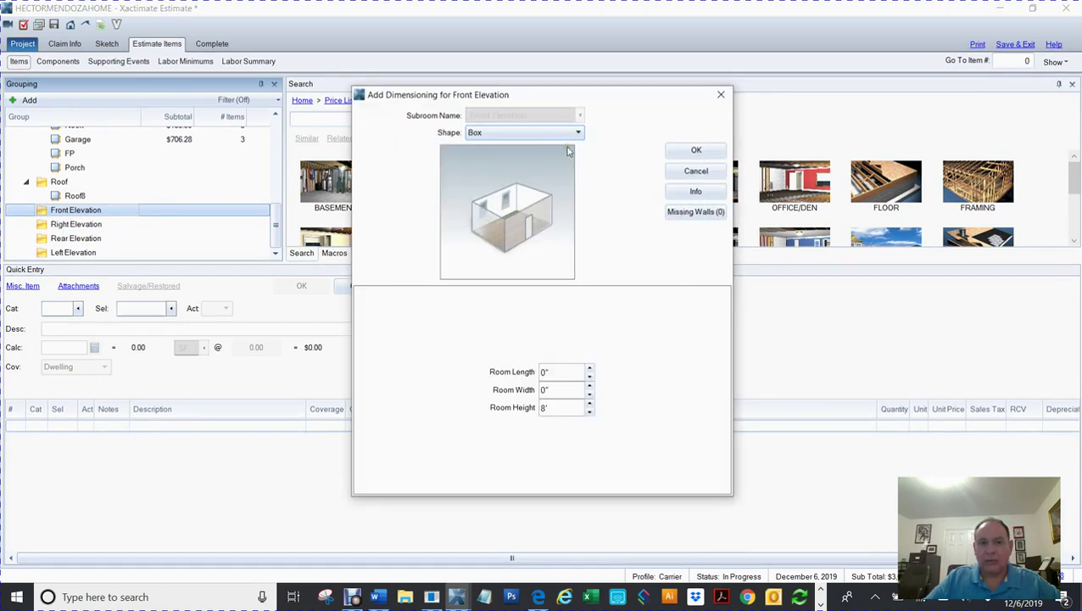
{"action": "left_click", "coordinate": [543, 133]}
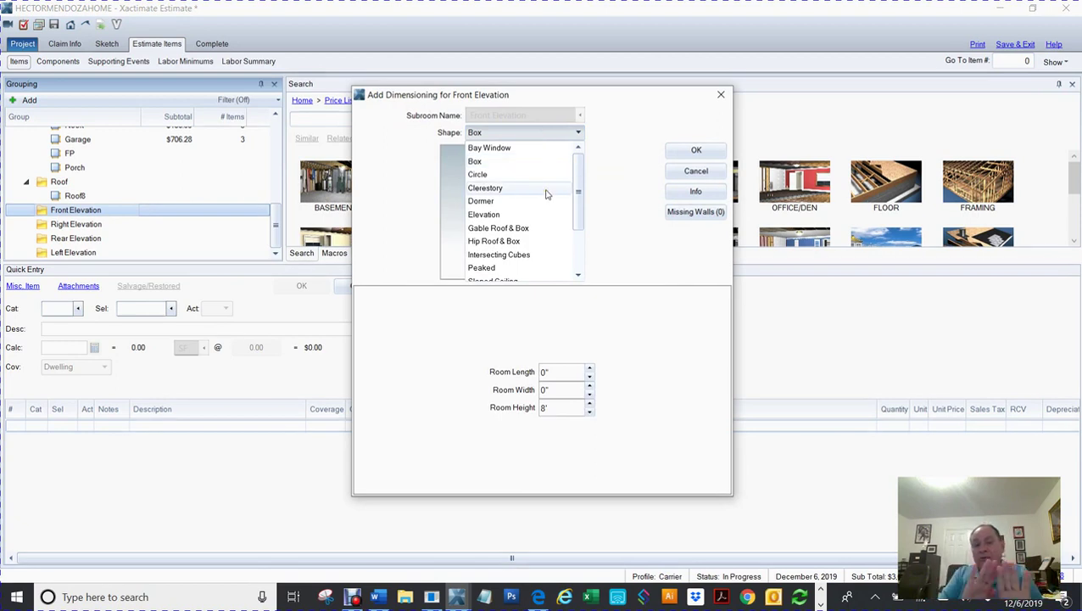
{"action": "left_click", "coordinate": [511, 218]}
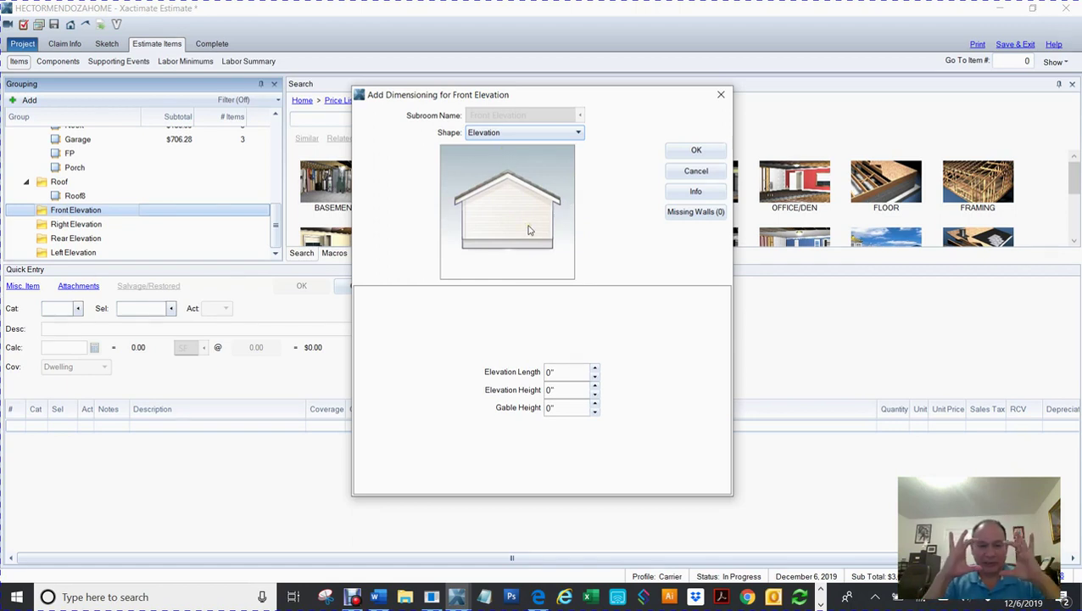
Step: Enter elevation length 12', height 8' and gable height 0
{"action": "left_click", "coordinate": [558, 371]}
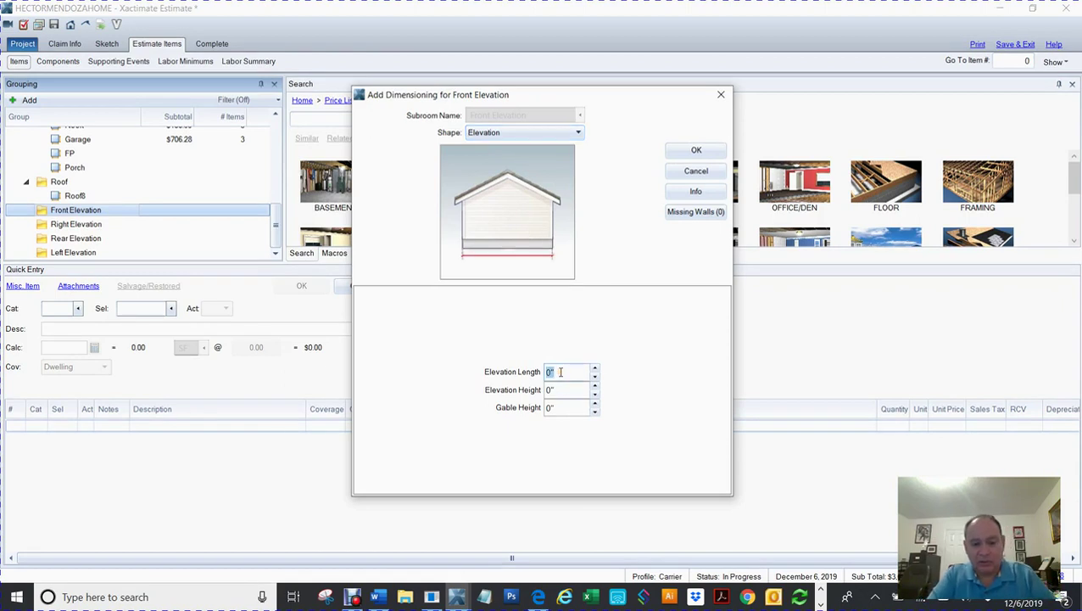
{"action": "type", "text": "12"}
{"action": "key", "text": "Tab"}
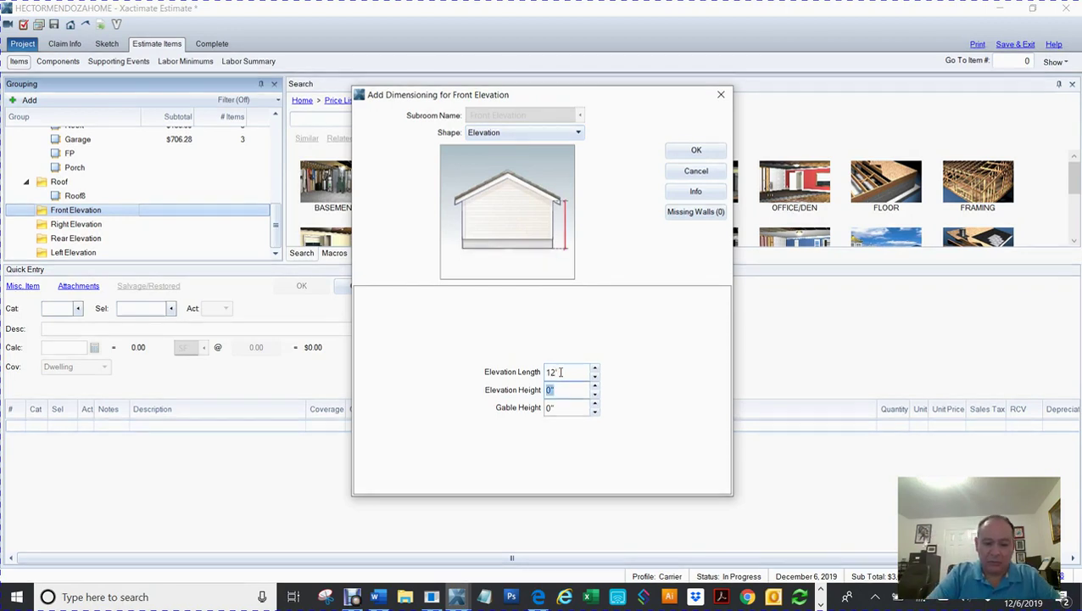
{"action": "type", "text": "8"}
{"action": "key", "text": "Tab"}
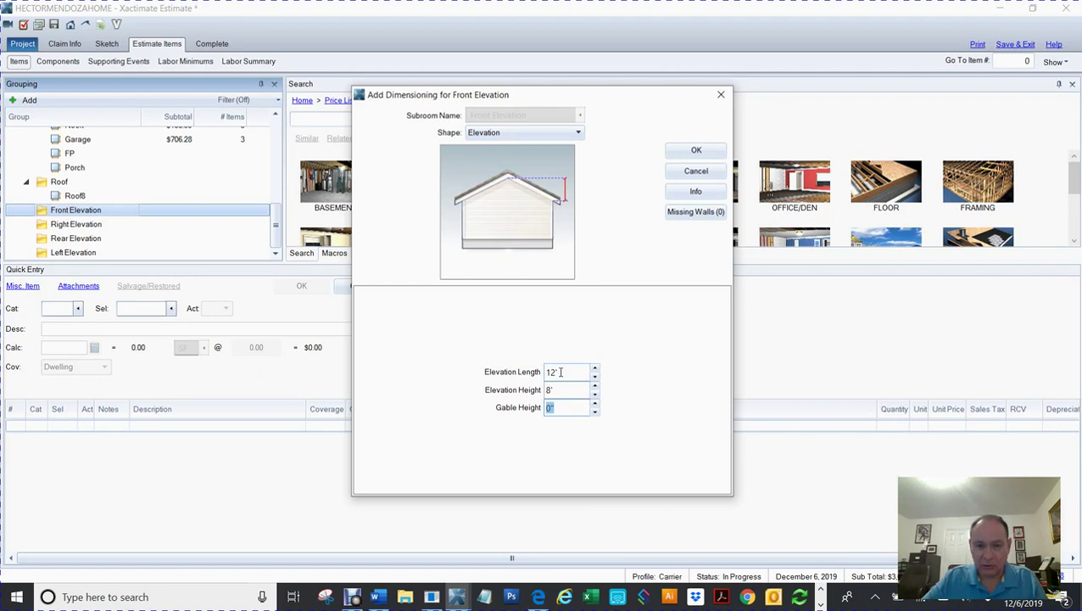
{"action": "type", "text": "0"}
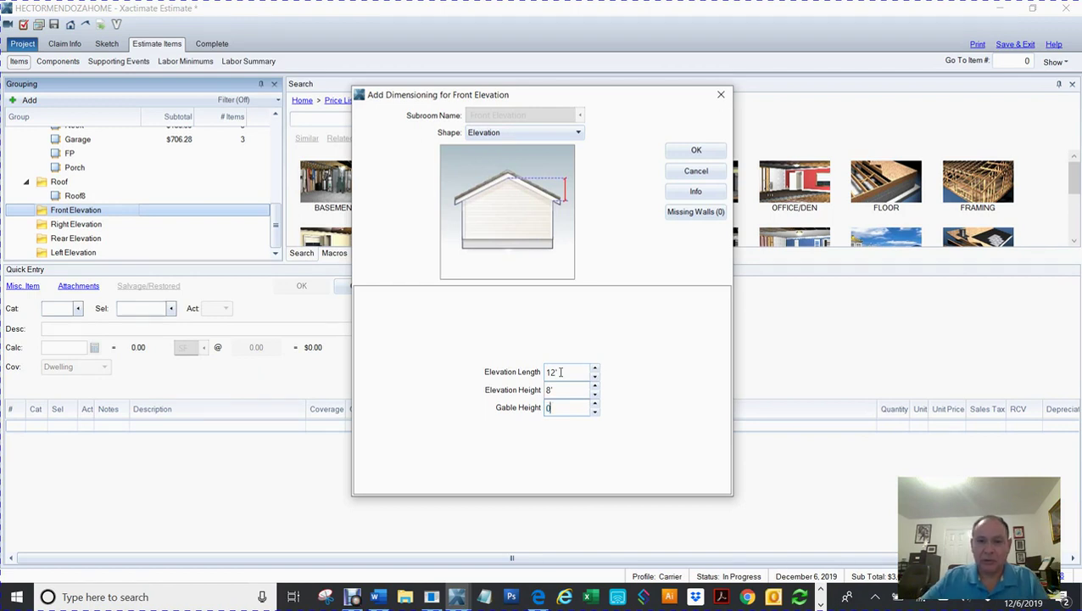
Step: Add a new Front Elevation missing wall with length 2' 8"
{"action": "left_click", "coordinate": [690, 213]}
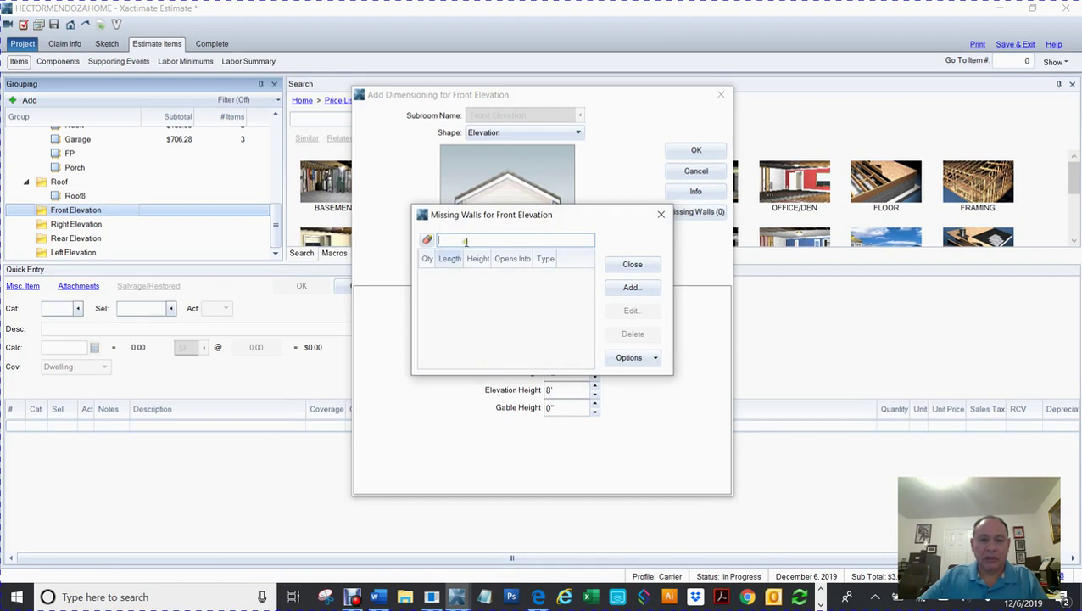
{"action": "left_click", "coordinate": [632, 289]}
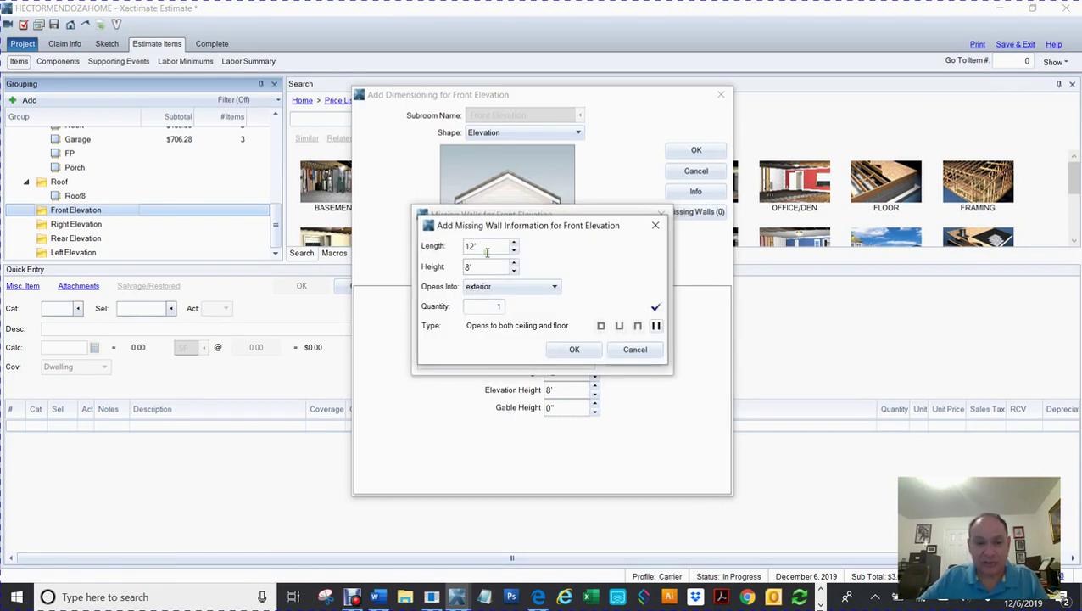
{"action": "double_click", "coordinate": [476, 246]}
{"action": "key", "text": "Tab"}
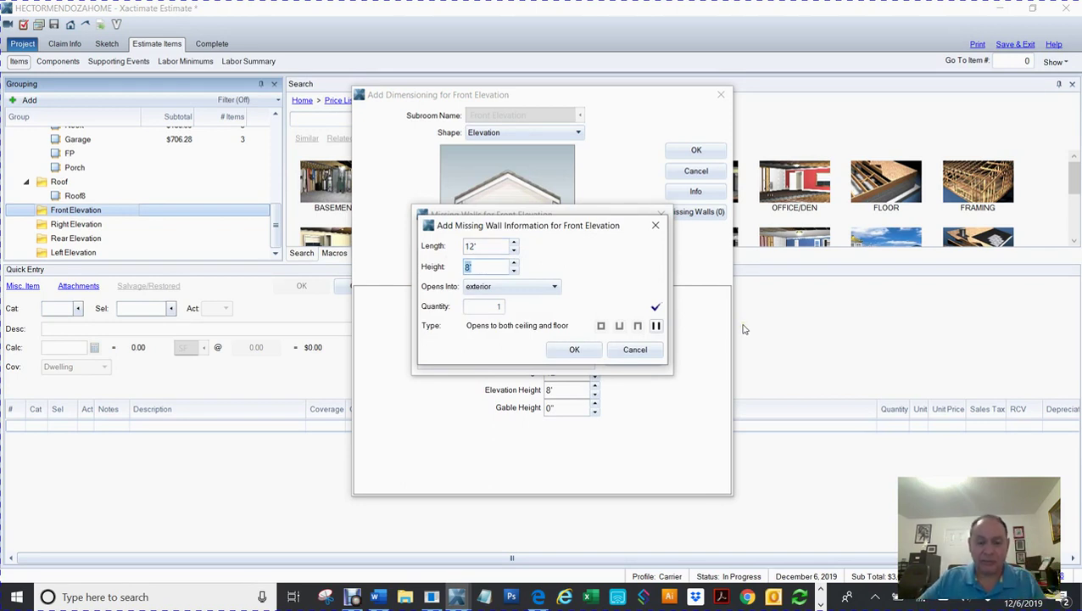
{"action": "double_click", "coordinate": [477, 246]}
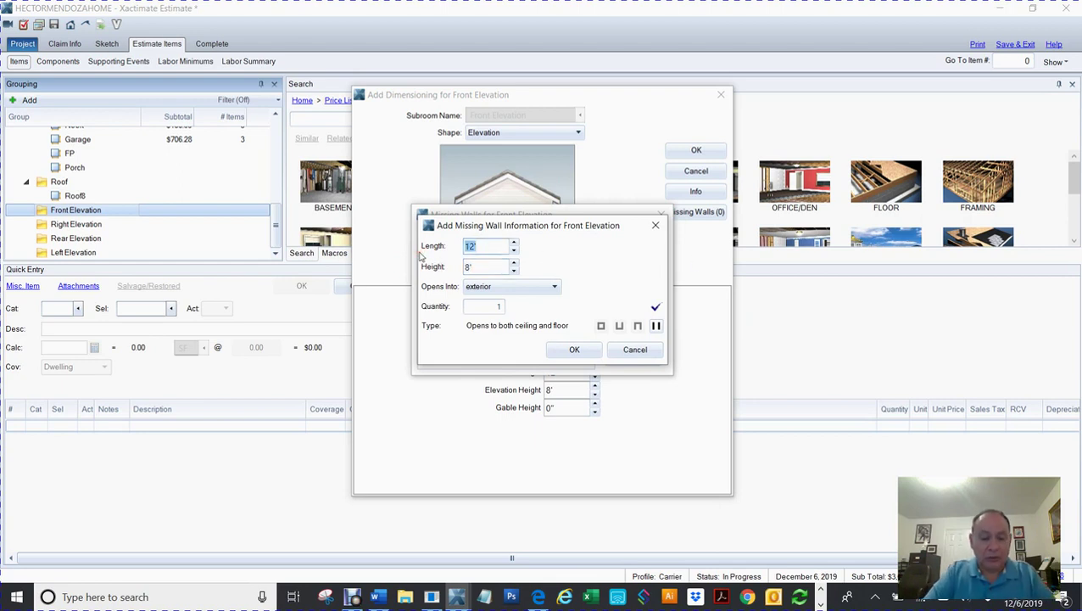
{"action": "type", "text": "2,6"}
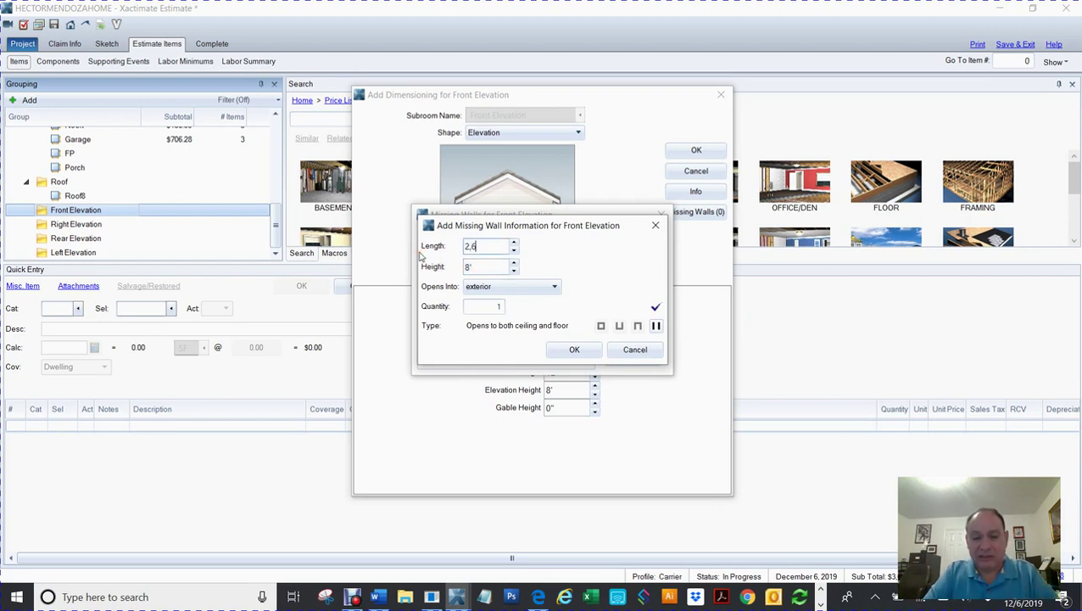
{"action": "key", "text": "Tab"}
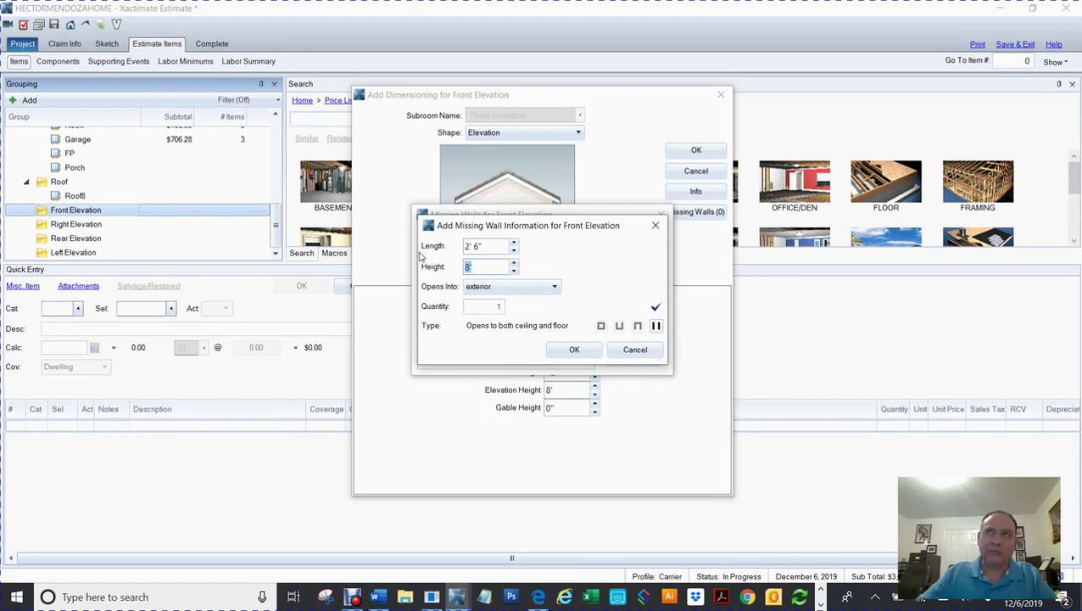
{"action": "left_click", "coordinate": [485, 246]}
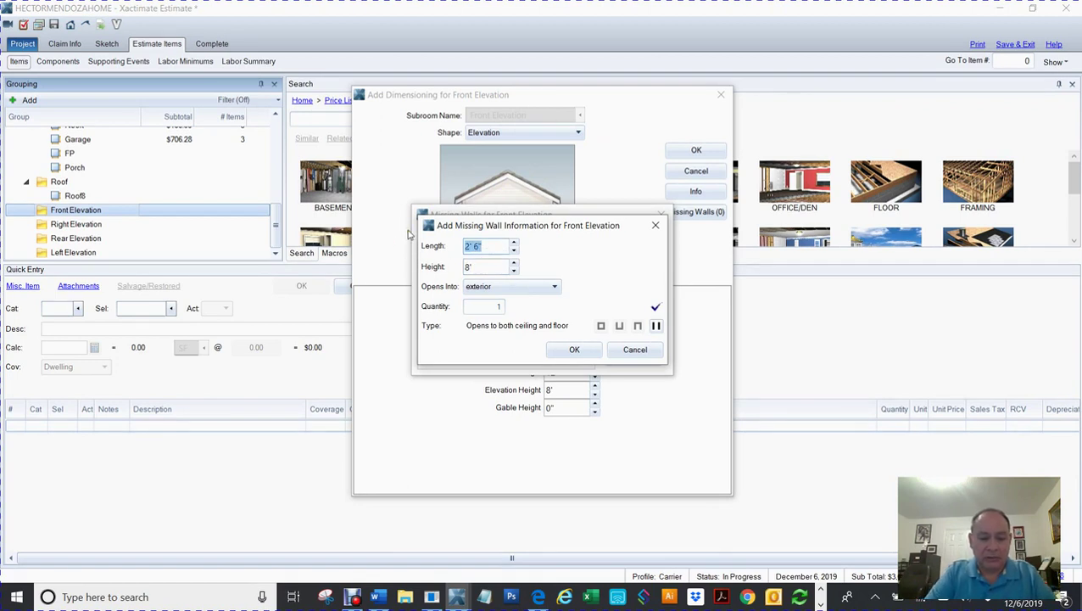
{"action": "type", "text": "2,"}
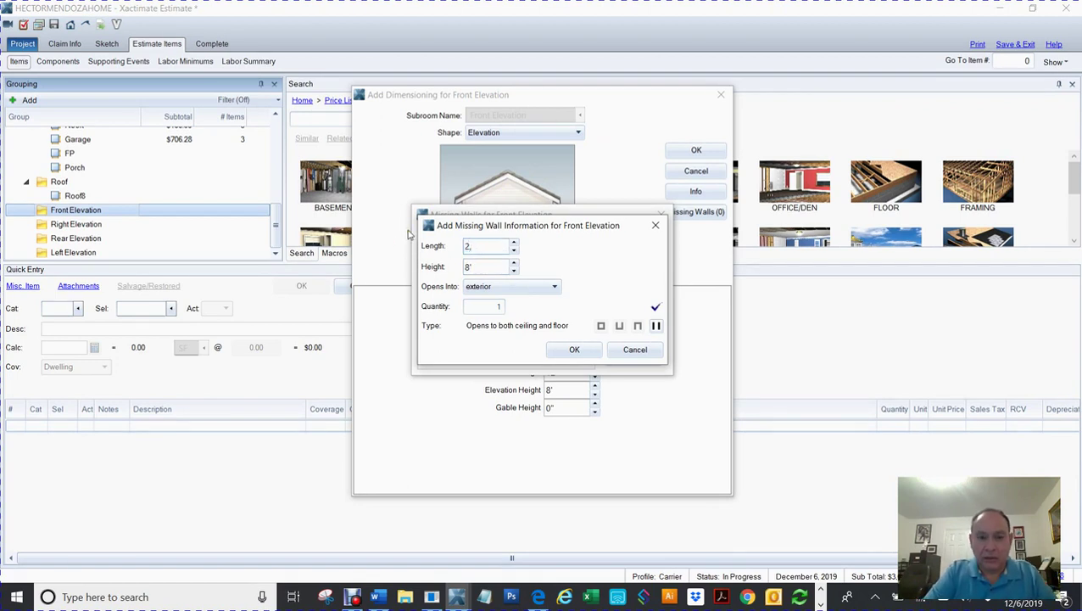
{"action": "type", "text": "8"}
{"action": "key", "text": "Tab"}
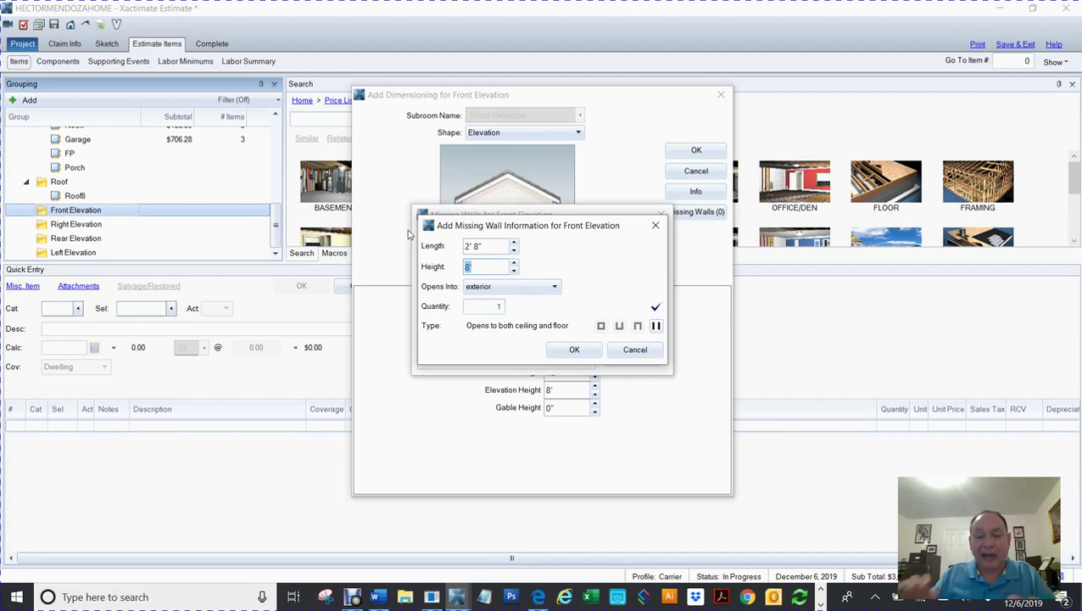
Step: Give the missing wall a 6' 8" height, set it to open to ceiling only, and save it
{"action": "type", "text": "6,8"}
{"action": "key", "text": "Tab"}
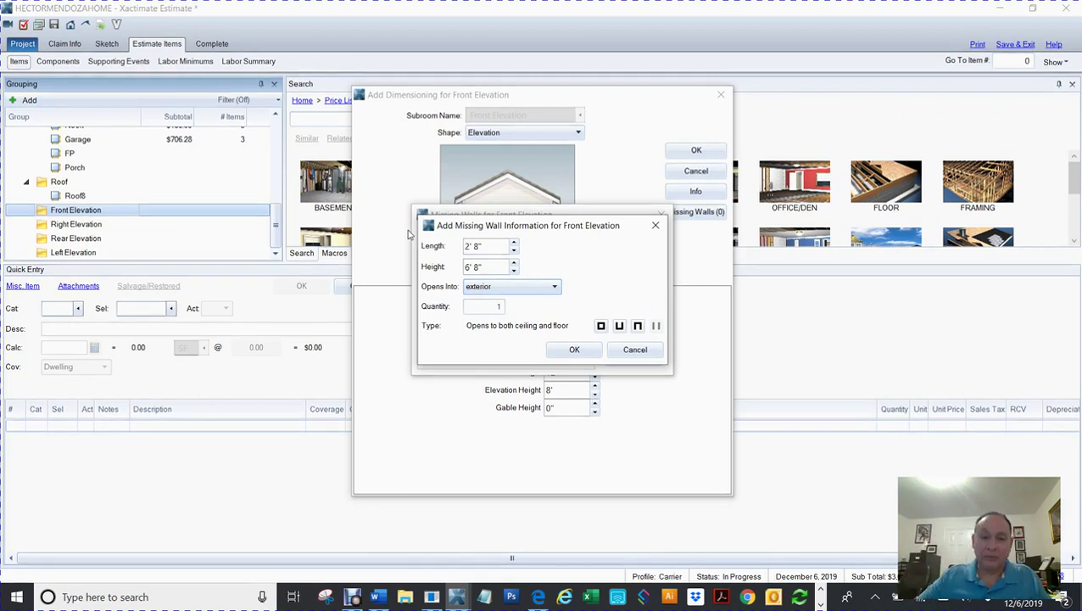
{"action": "left_click", "coordinate": [620, 329]}
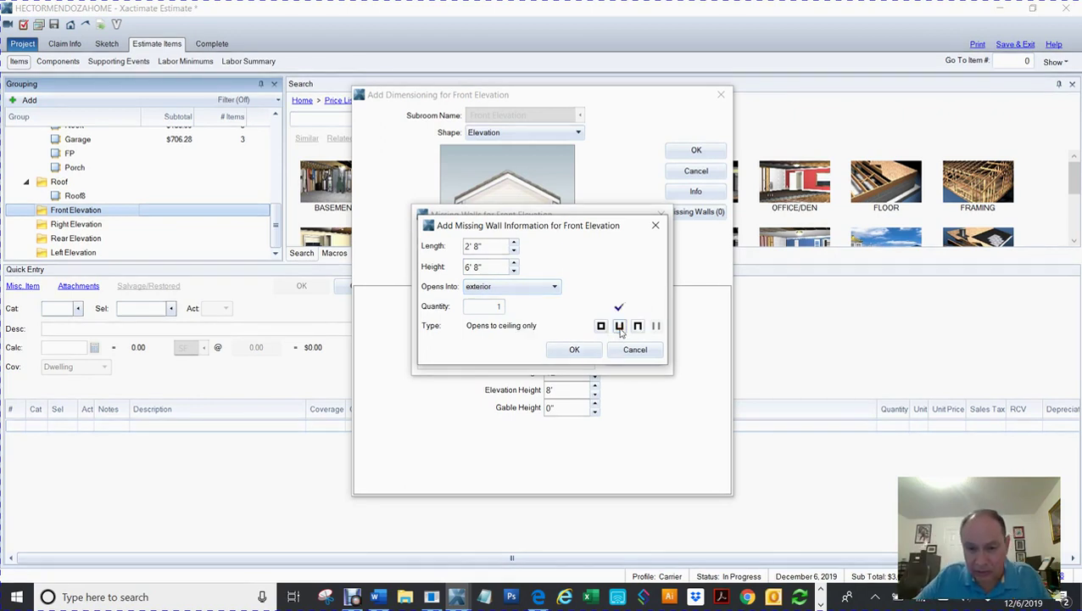
{"action": "left_click", "coordinate": [577, 349]}
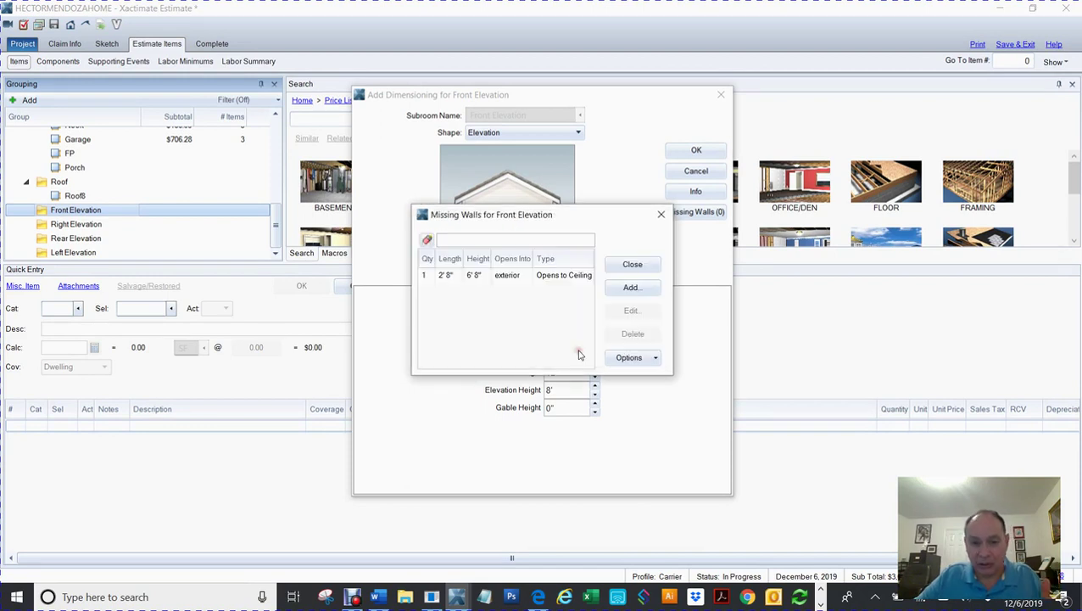
{"action": "left_click", "coordinate": [629, 287]}
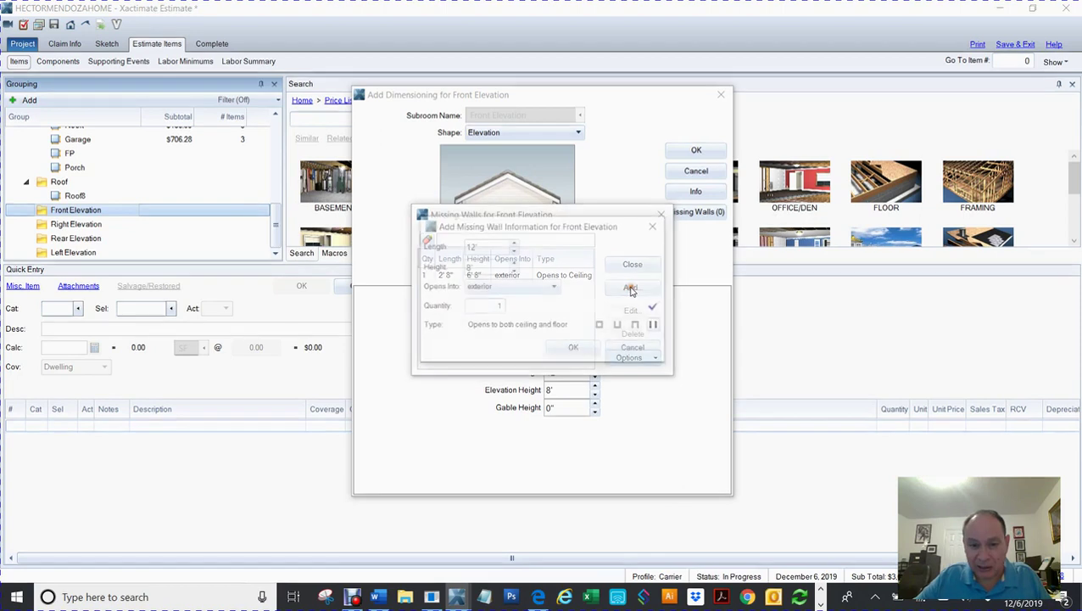
Step: Size the second missing wall 2' by 3', opening to the exterior
{"action": "double_click", "coordinate": [495, 246]}
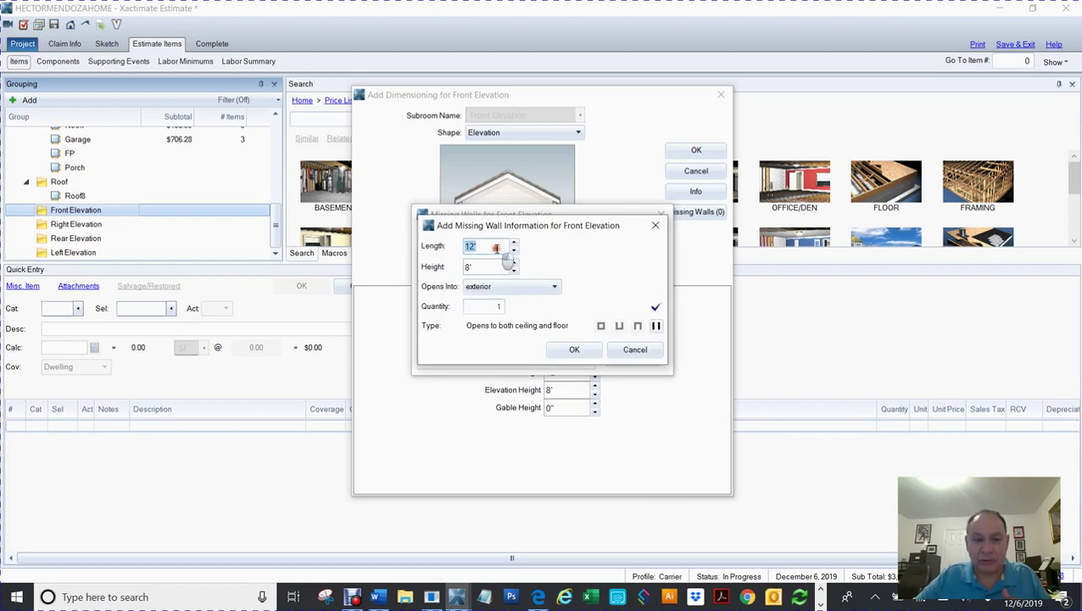
{"action": "type", "text": "2"}
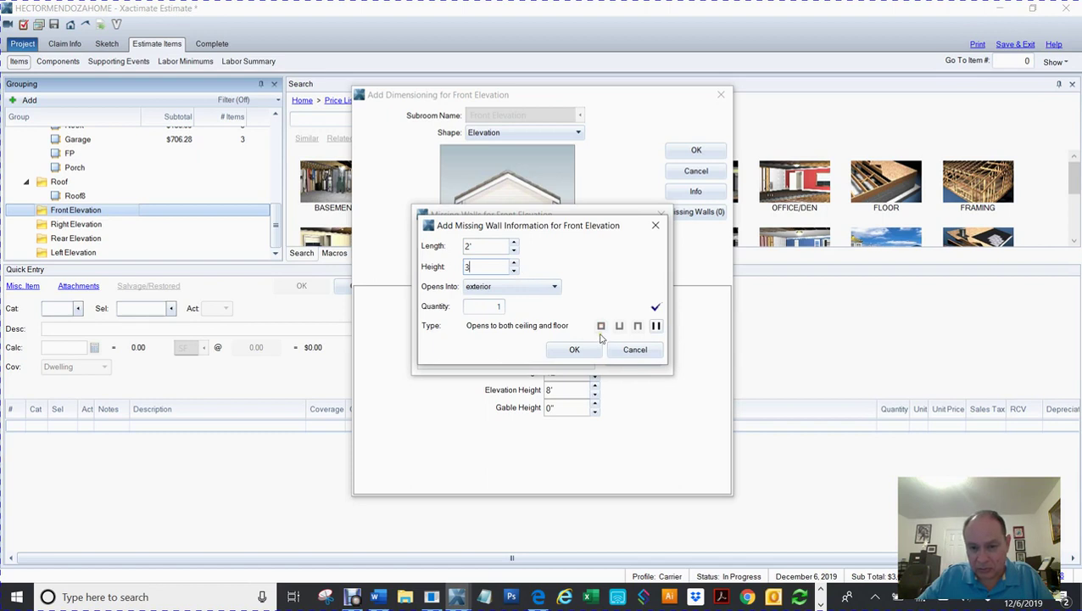
{"action": "key", "text": "Tab"}
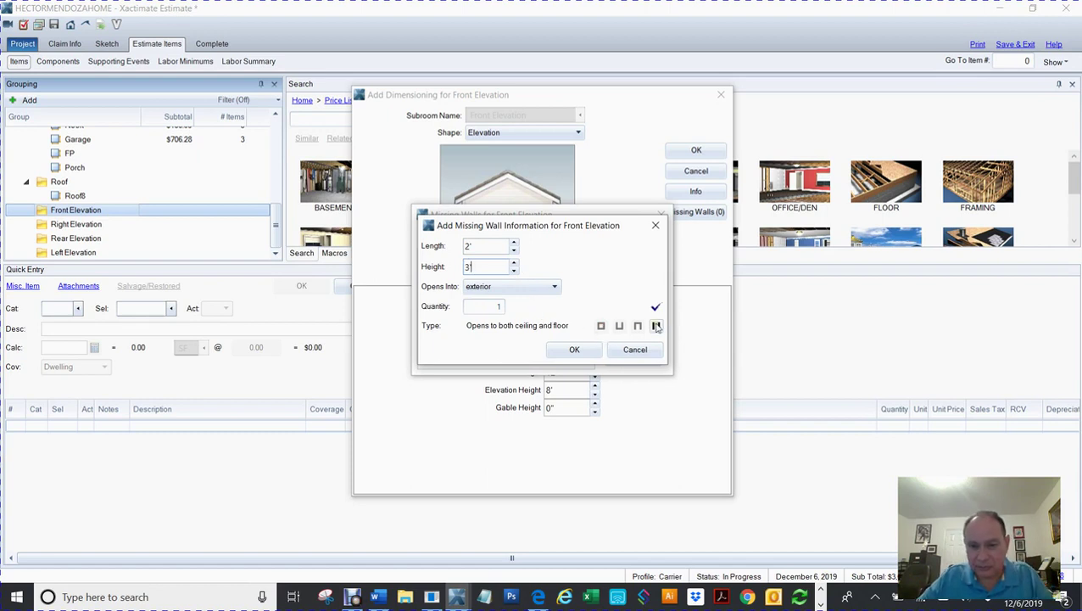
{"action": "left_click", "coordinate": [539, 289]}
{"action": "left_click", "coordinate": [540, 292]}
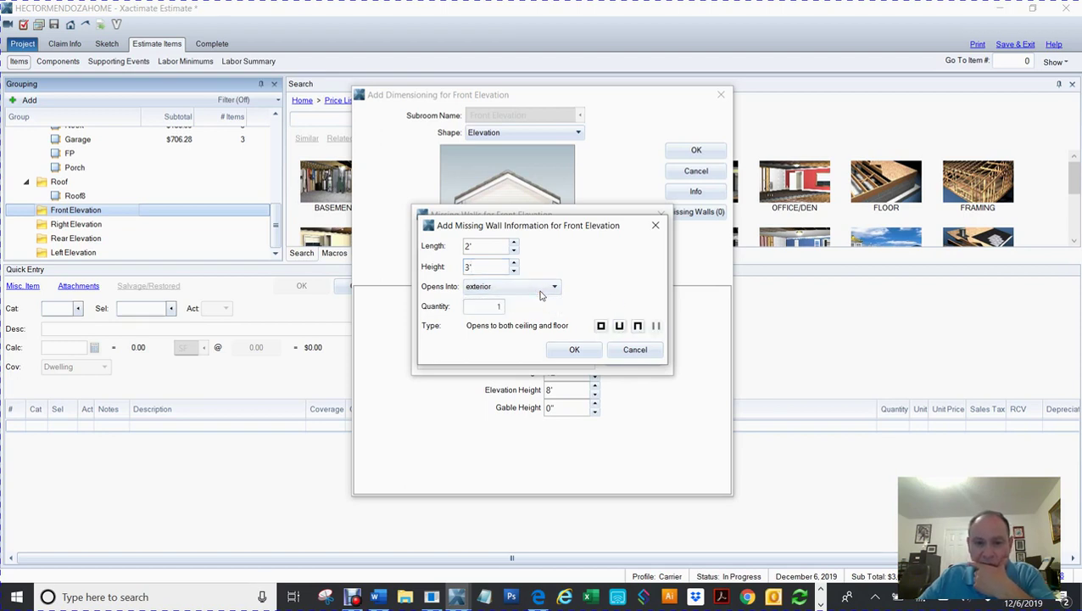
Step: Set the wall to open to neither floor nor ceiling, save it, and close the Missing Walls list
{"action": "left_click", "coordinate": [575, 351]}
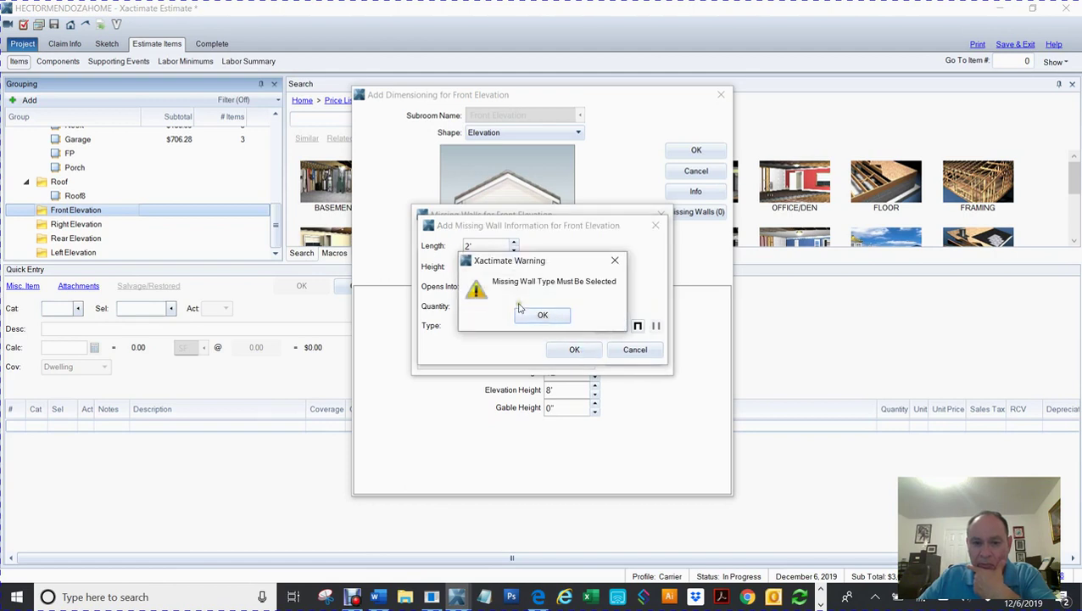
{"action": "left_click", "coordinate": [547, 316]}
{"action": "left_click", "coordinate": [605, 329]}
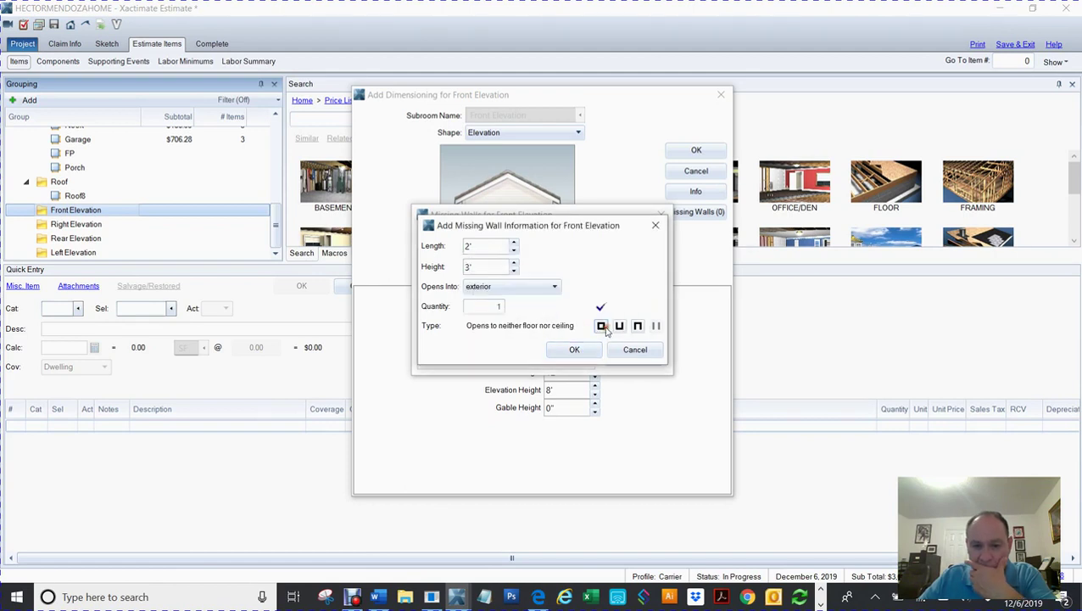
{"action": "left_click", "coordinate": [582, 353]}
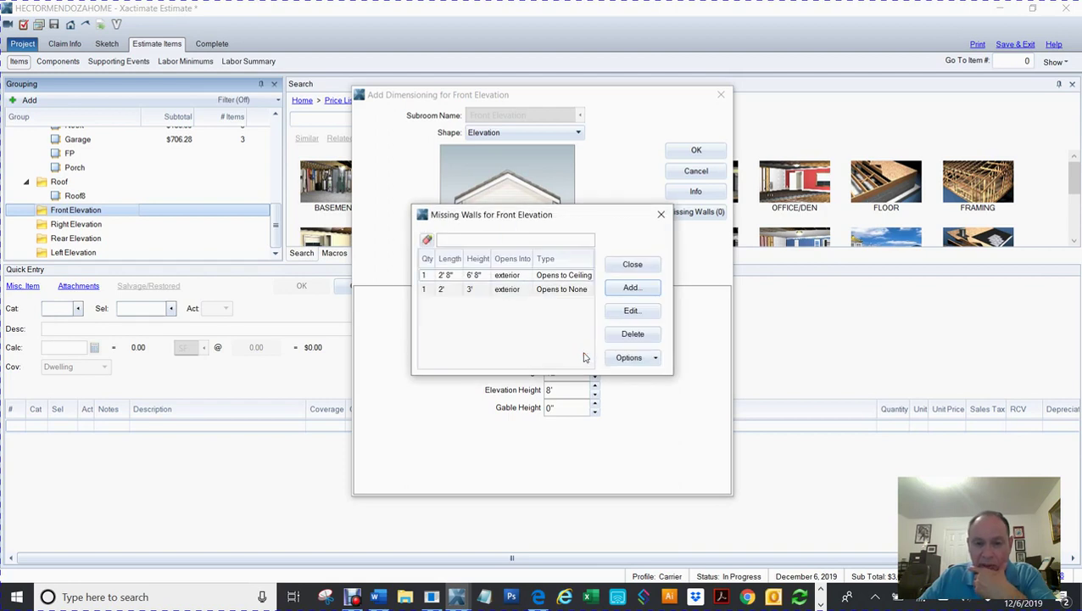
{"action": "left_click", "coordinate": [633, 265]}
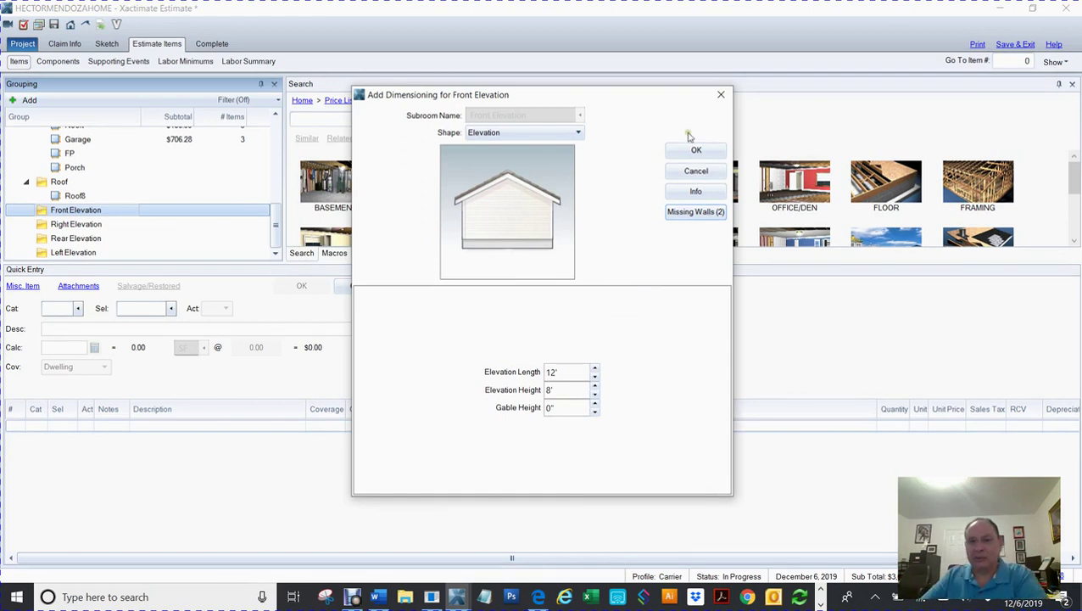
Step: Confirm the 12' × 8' elevation dimensions and close the Front Elevation group info
{"action": "left_click", "coordinate": [693, 152]}
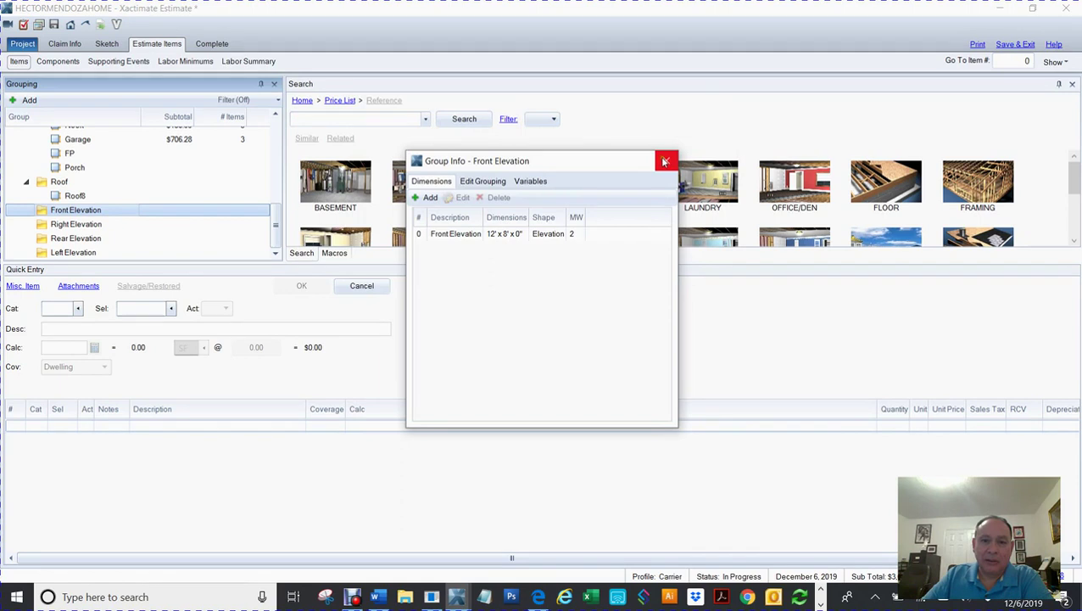
{"action": "left_click", "coordinate": [665, 161]}
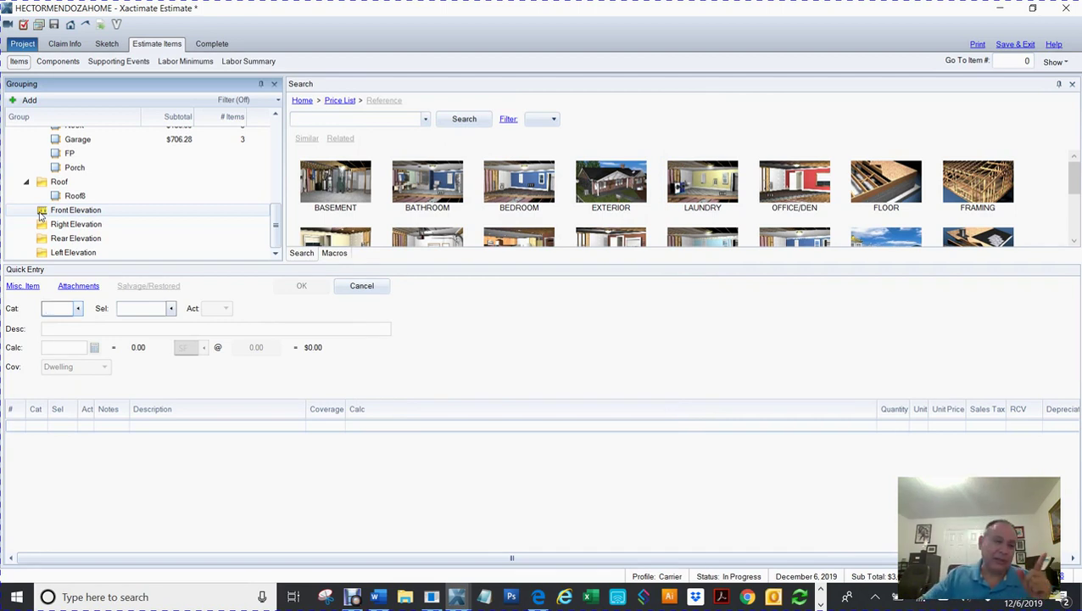
{"action": "left_click", "coordinate": [42, 213]}
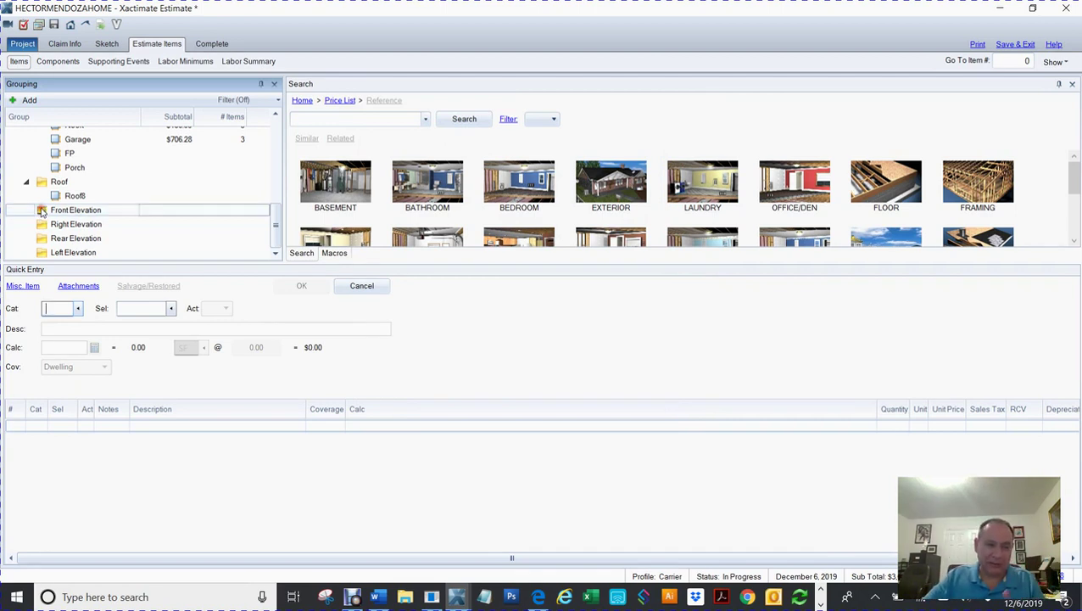
{"action": "double_click", "coordinate": [42, 213]}
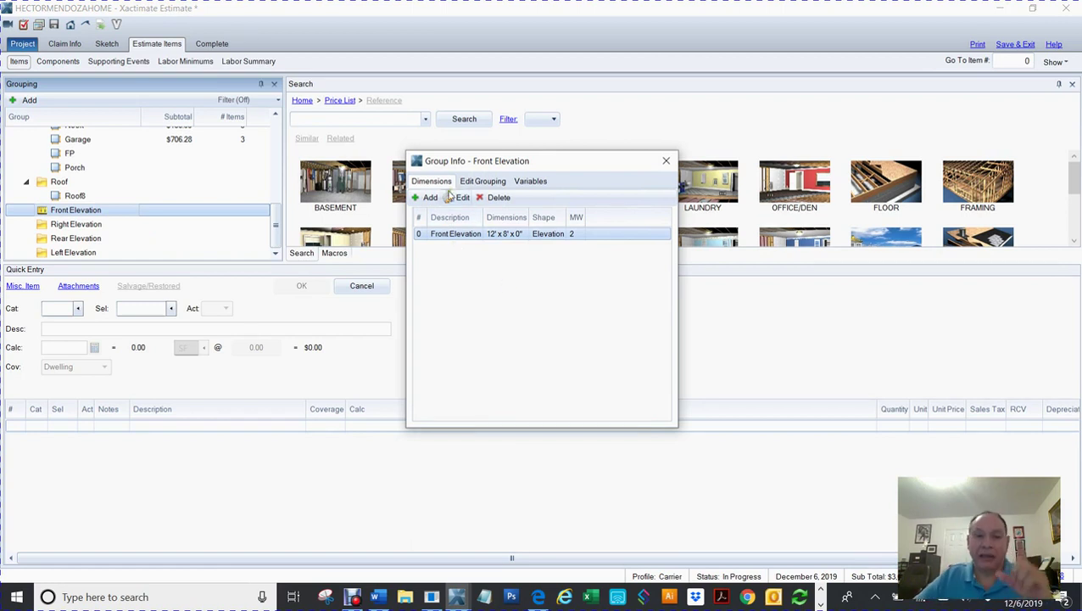
{"action": "left_click", "coordinate": [667, 161]}
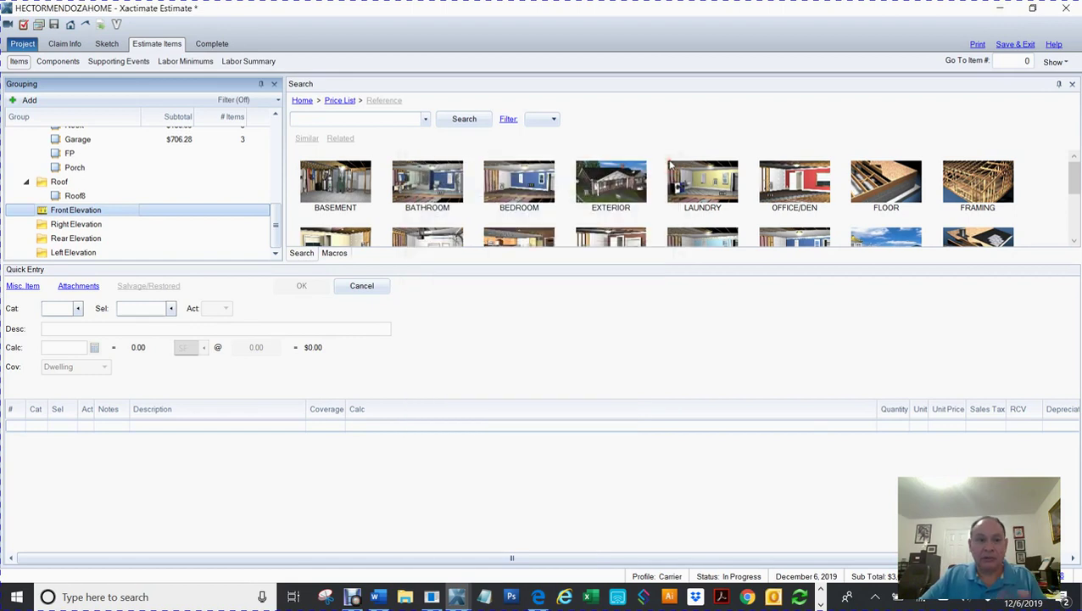
{"action": "left_click", "coordinate": [112, 43]}
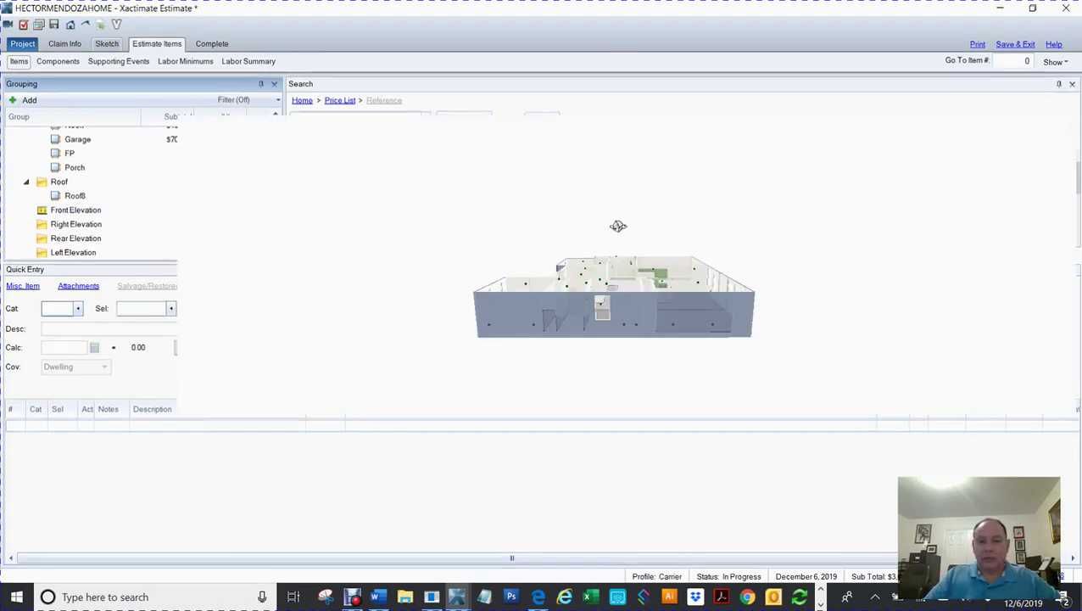
Step: Orbit and zoom the 3D house to inspect the middle front wall, then return to the 2D plan
{"action": "left_click_drag", "start_coordinate": [425, 307], "coordinate": [707, 321]}
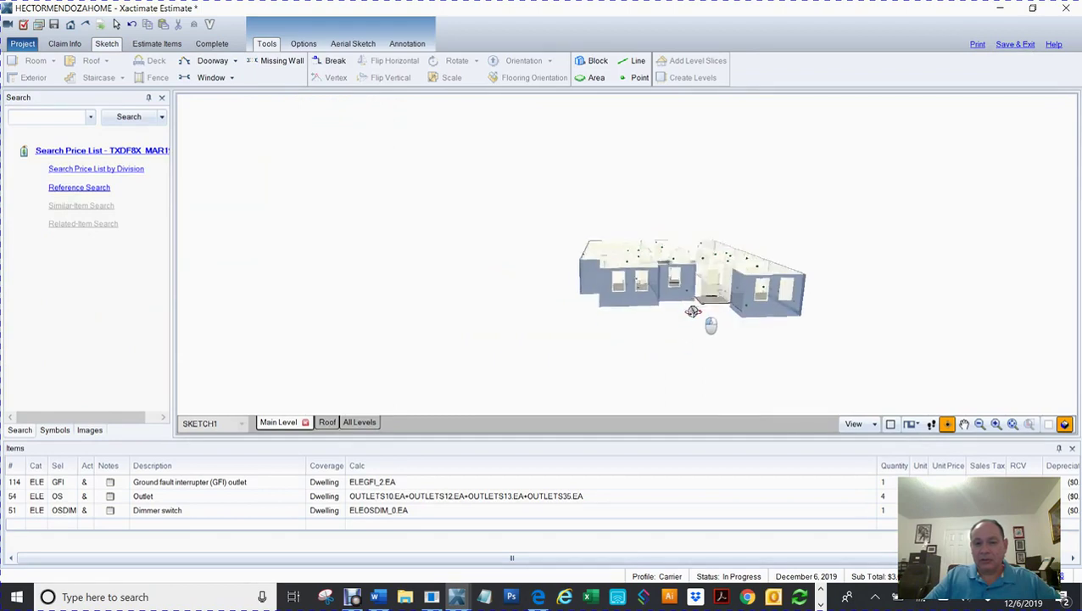
{"action": "left_click", "coordinate": [590, 276]}
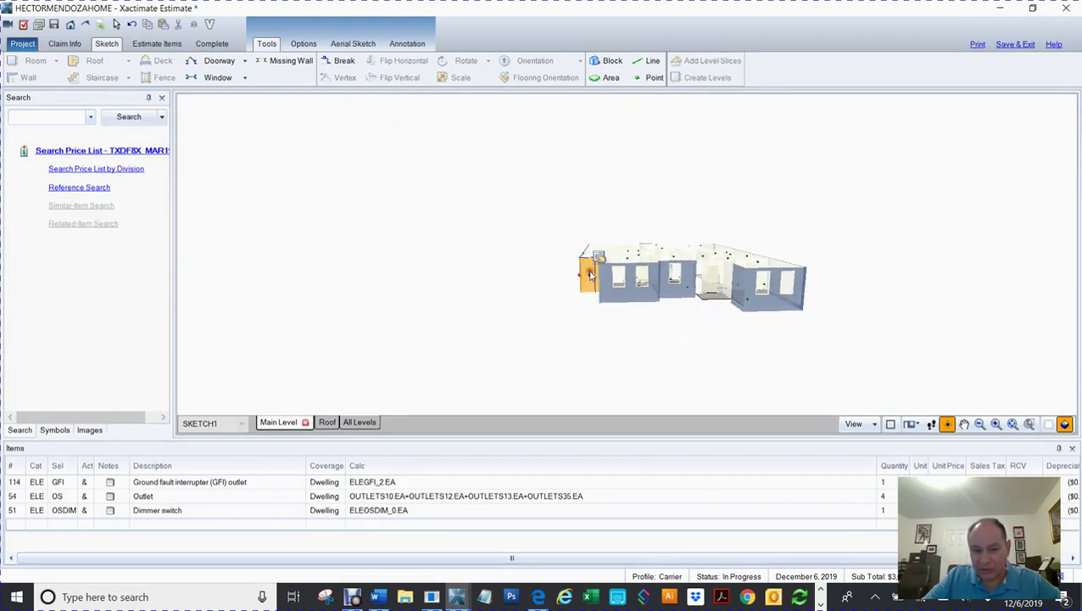
{"action": "left_click_drag", "start_coordinate": [550, 327], "coordinate": [647, 333]}
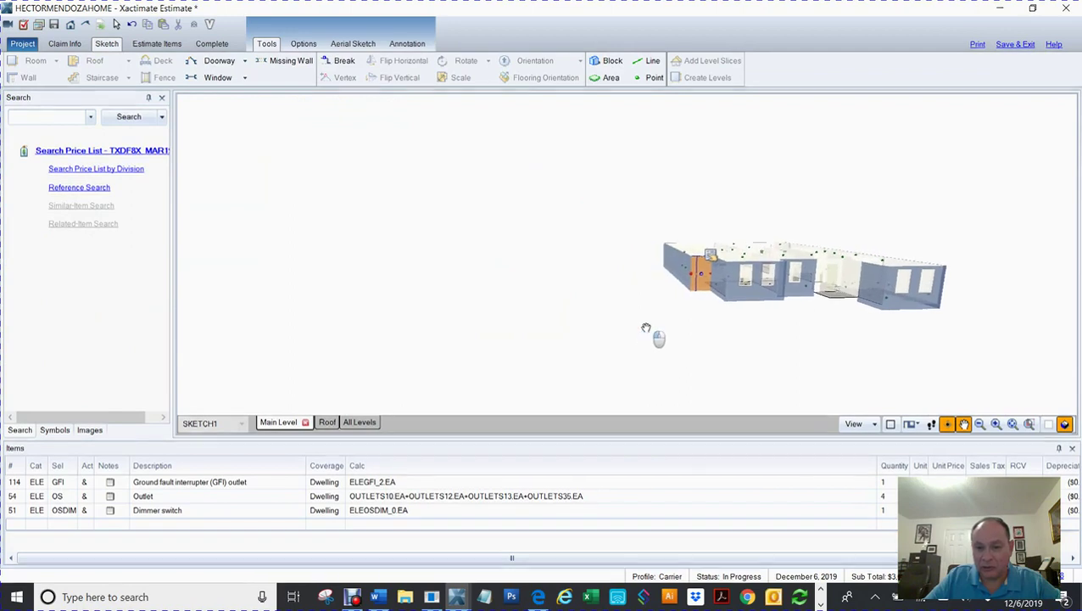
{"action": "left_click", "coordinate": [734, 295]}
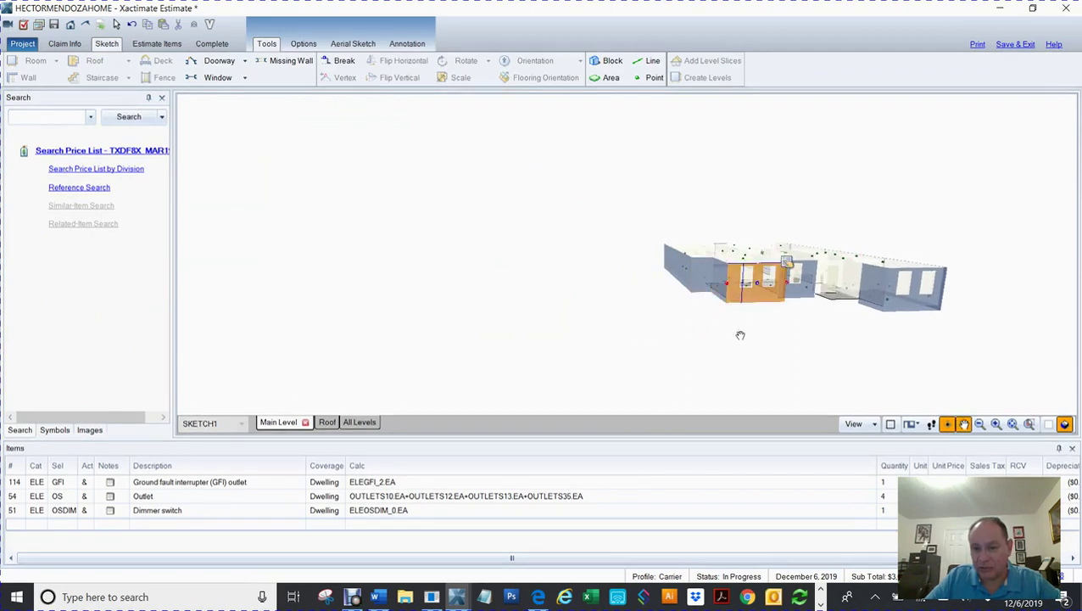
{"action": "left_click_drag", "start_coordinate": [644, 164], "coordinate": [585, 161]}
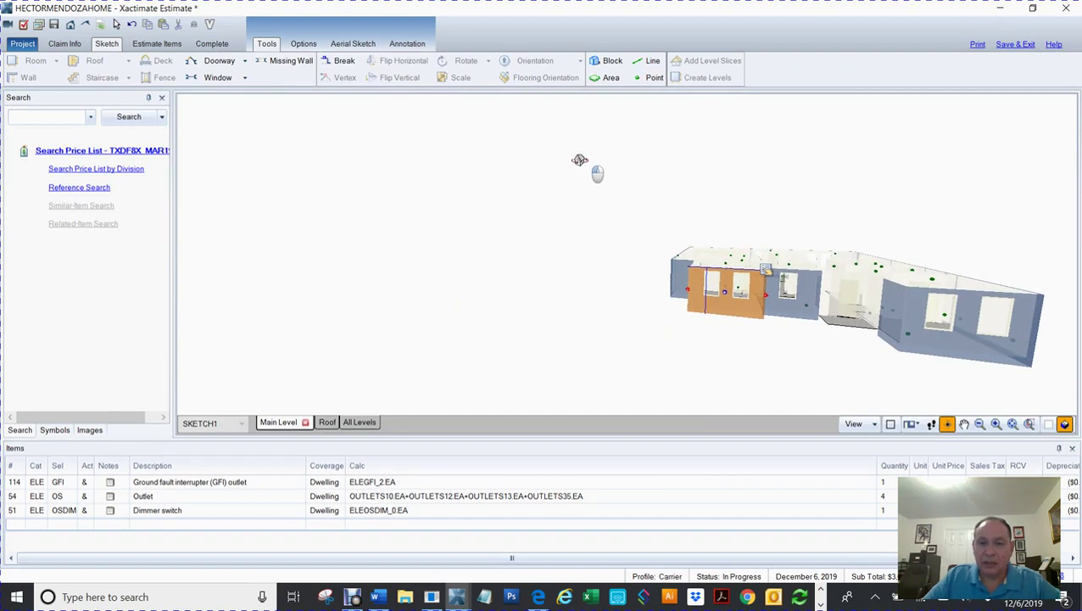
{"action": "key", "text": "F8"}
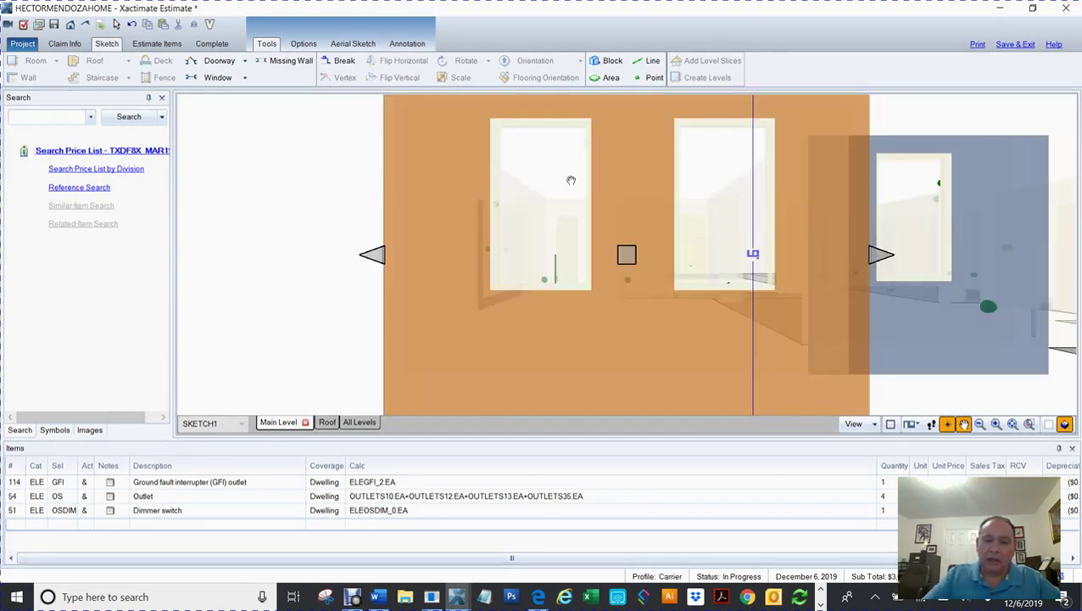
{"action": "scroll", "coordinate": [571, 179], "scroll_direction": "down", "scroll_amount": 5}
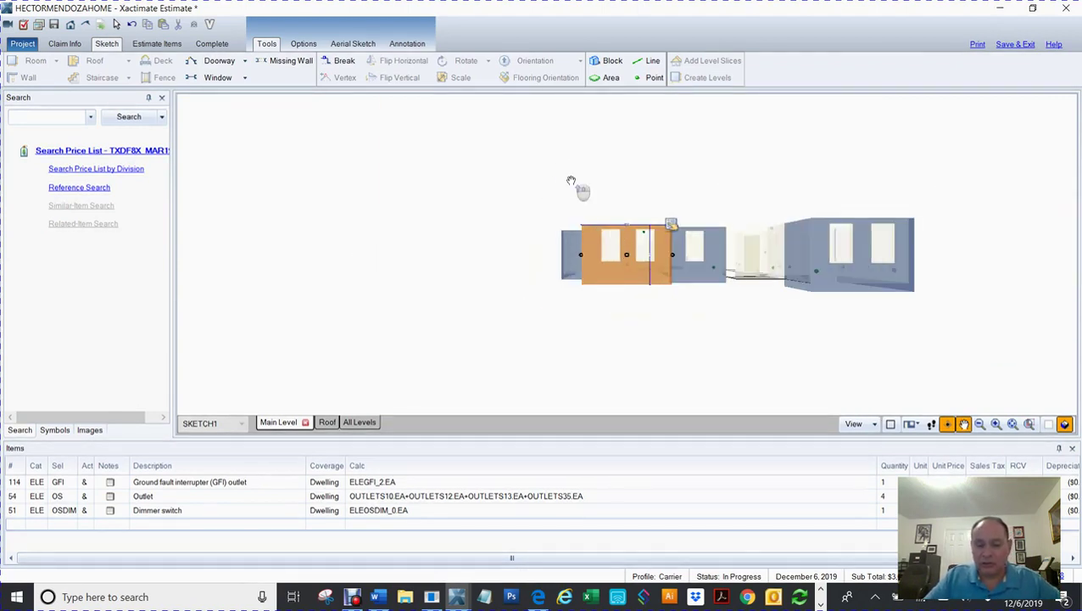
{"action": "left_click", "coordinate": [551, 168]}
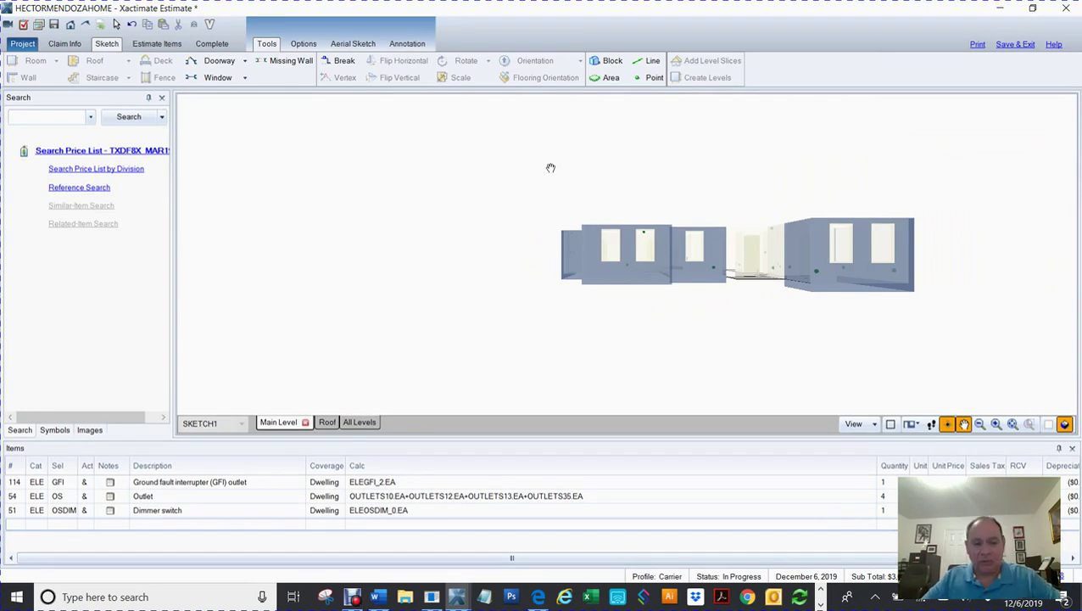
{"action": "key", "text": "F8"}
{"action": "mouse_move", "coordinate": [811, 260]}
{"action": "left_mouse_down"}
{"action": "mouse_move", "coordinate": [748, 153]}
{"action": "mouse_move", "coordinate": [737, 160]}
{"action": "mouse_move", "coordinate": [741, 146]}
{"action": "left_mouse_up"}
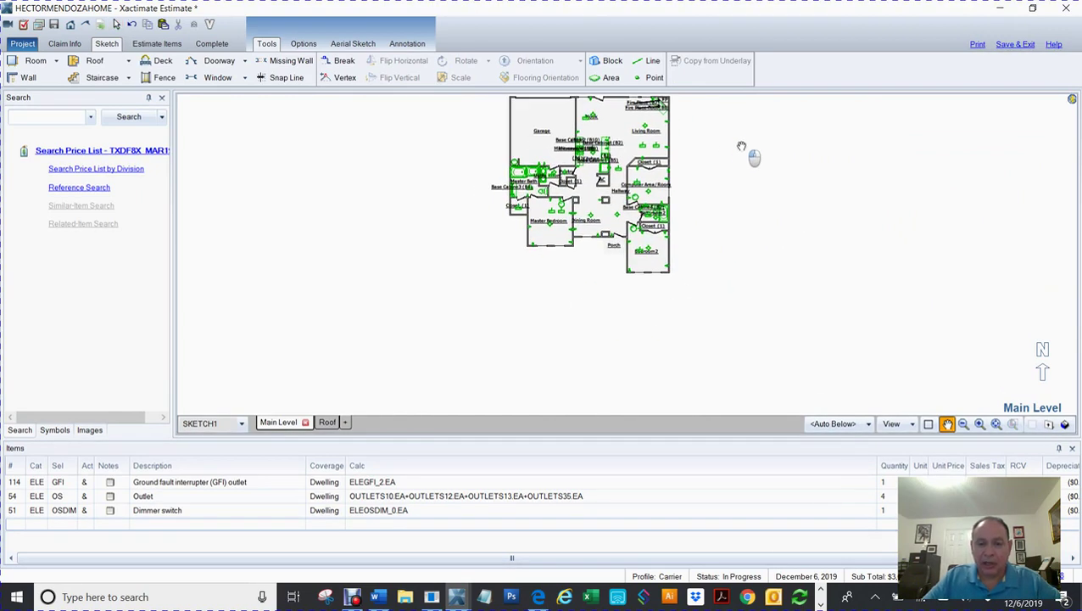
{"action": "key", "text": "Escape"}
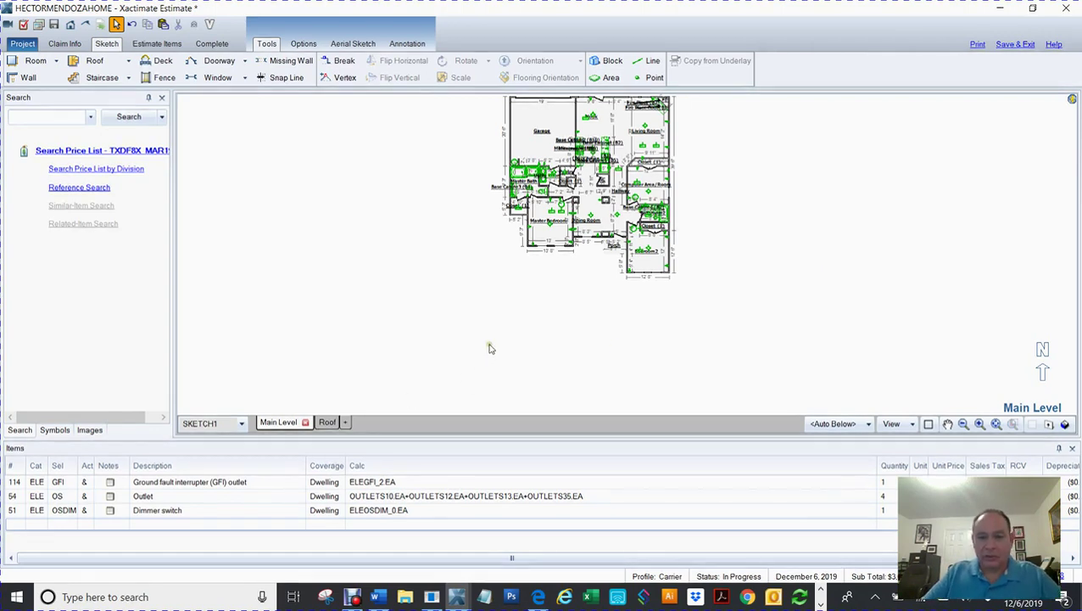
Step: Place a 12' × 12' Room1 in the empty space below the floor plan
{"action": "scroll", "coordinate": [492, 352], "scroll_direction": "up", "scroll_amount": 2}
{"action": "left_click_drag", "start_coordinate": [603, 301], "coordinate": [497, 311]}
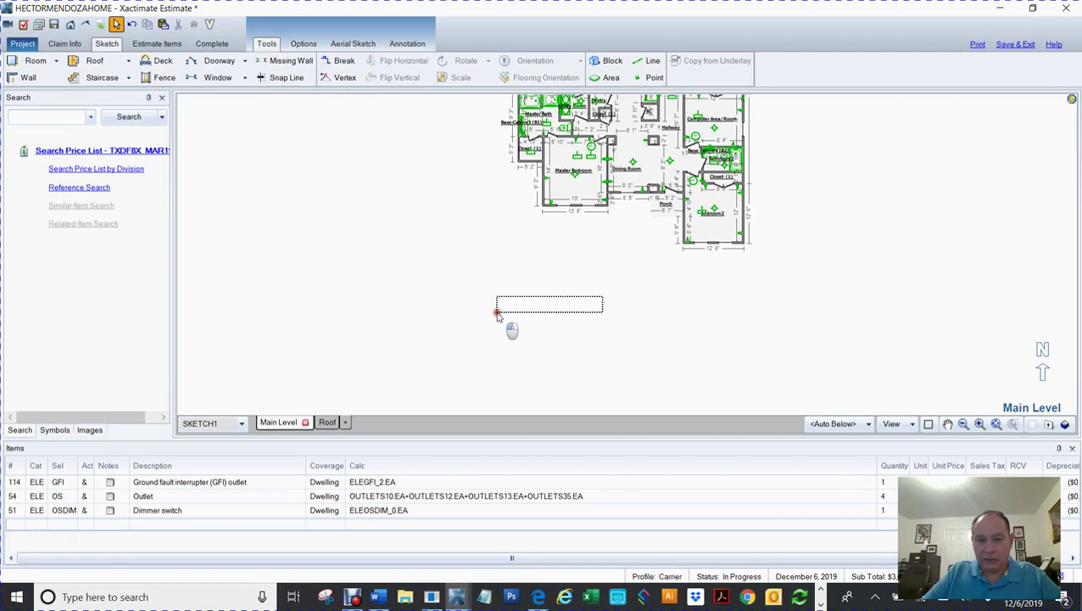
{"action": "left_click_drag", "start_coordinate": [558, 260], "coordinate": [478, 264]}
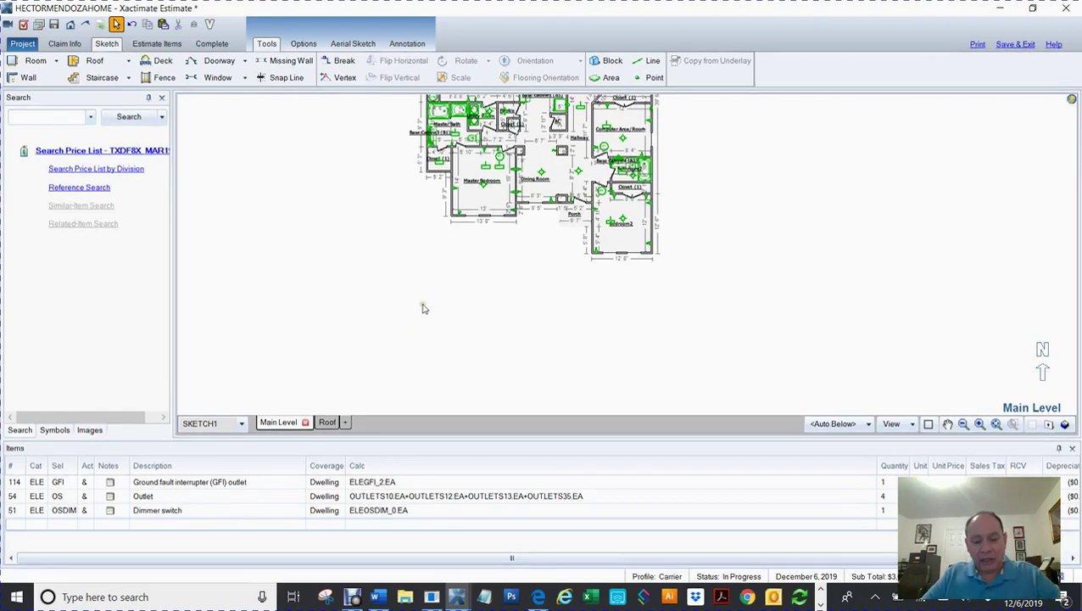
{"action": "key", "text": "r"}
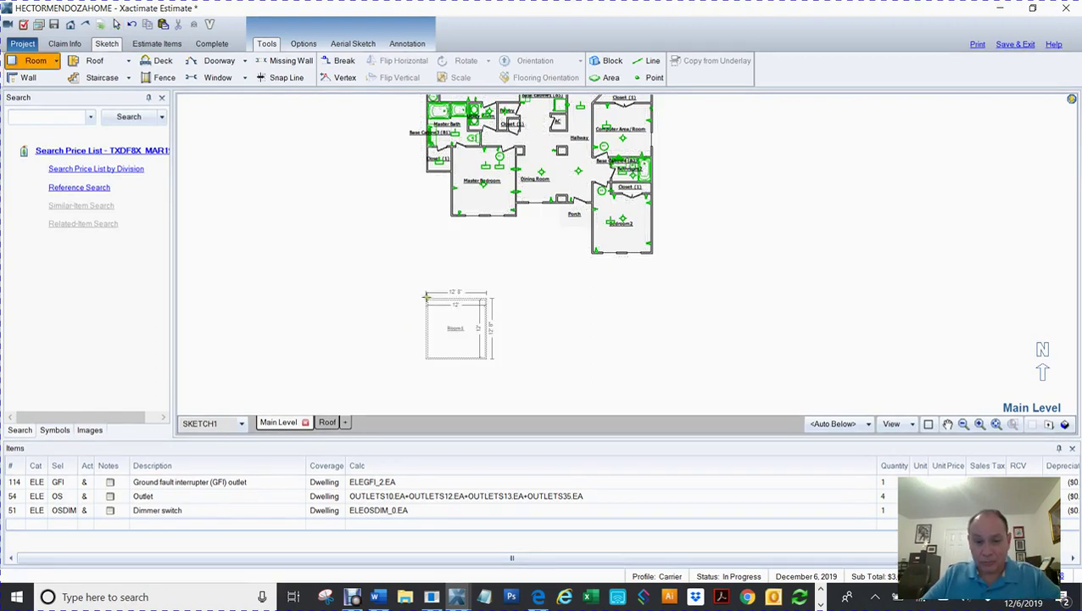
{"action": "left_click", "coordinate": [427, 293]}
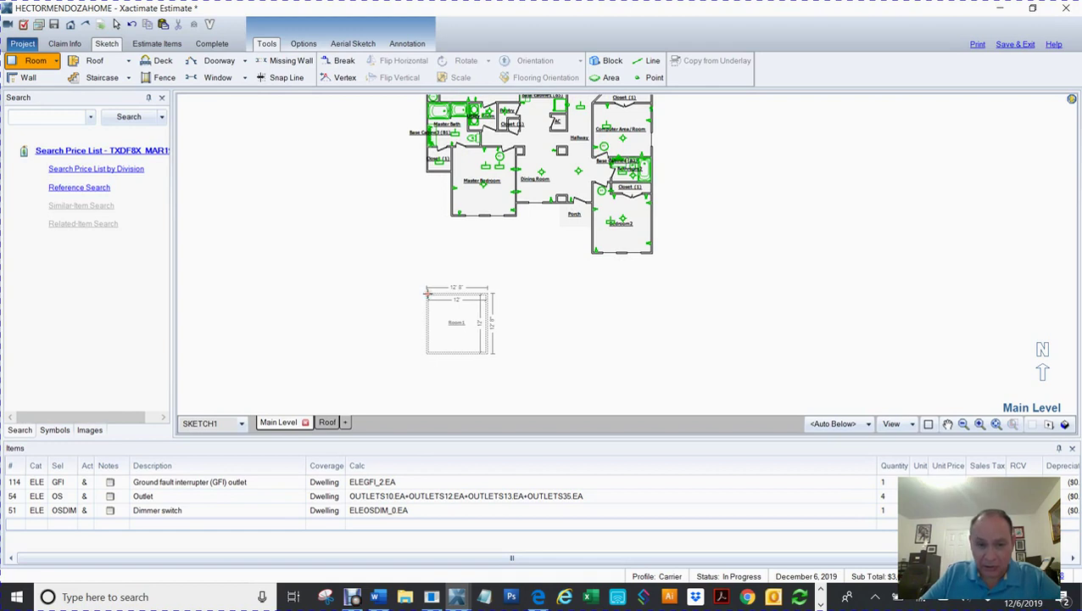
{"action": "left_click", "coordinate": [501, 301]}
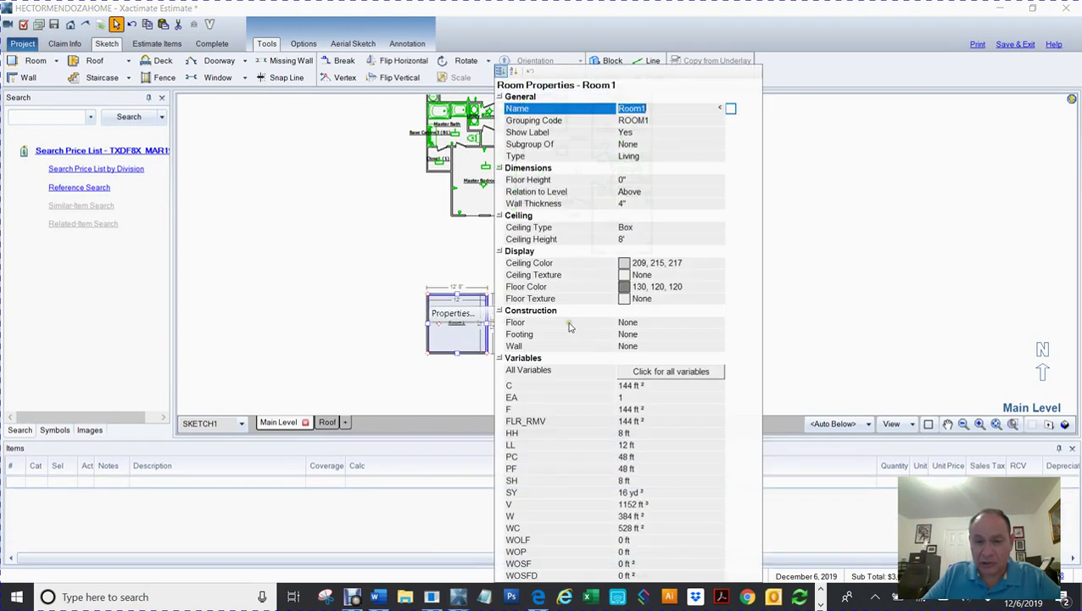
Step: Set Room1's wall thickness to 0 and ceiling height to 4, then close its properties
{"action": "left_click", "coordinate": [634, 205]}
{"action": "type", "text": "0"}
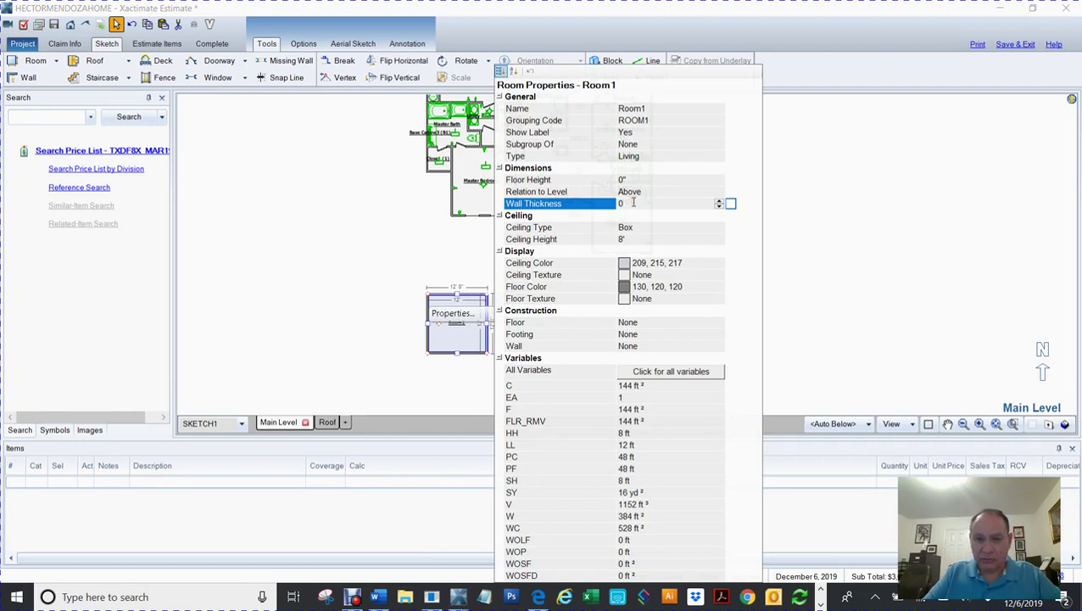
{"action": "key", "text": "Tab"}
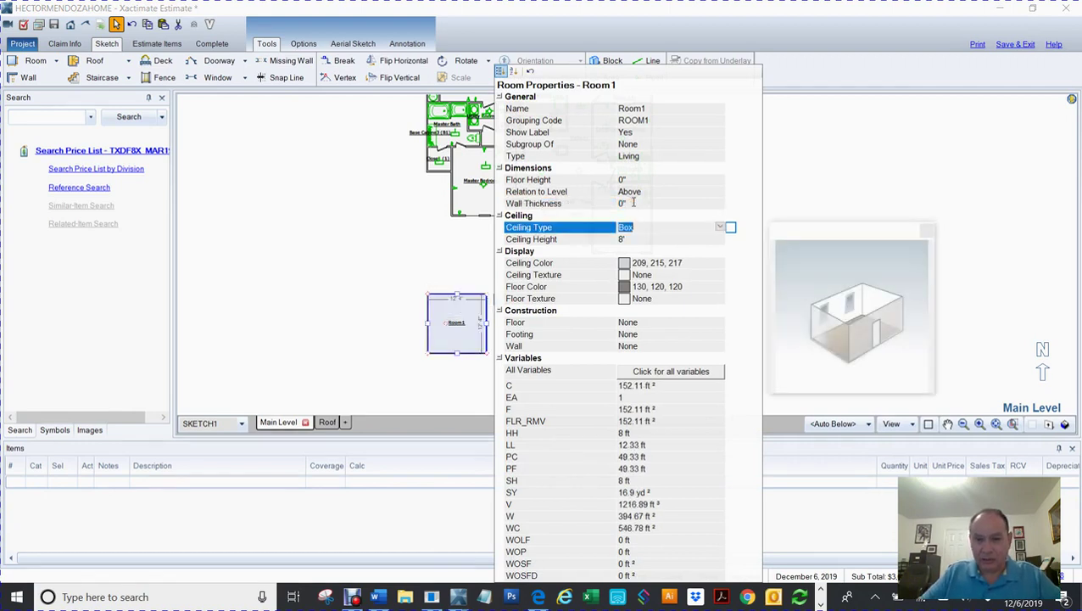
{"action": "key", "text": "Tab"}
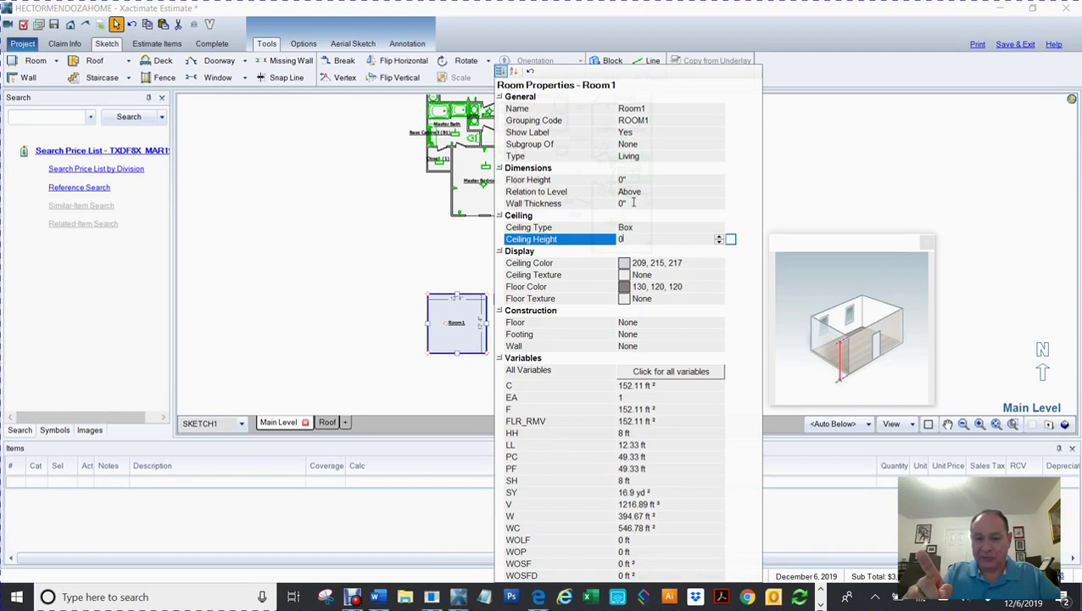
{"action": "type", "text": "4"}
{"action": "key", "text": "Tab"}
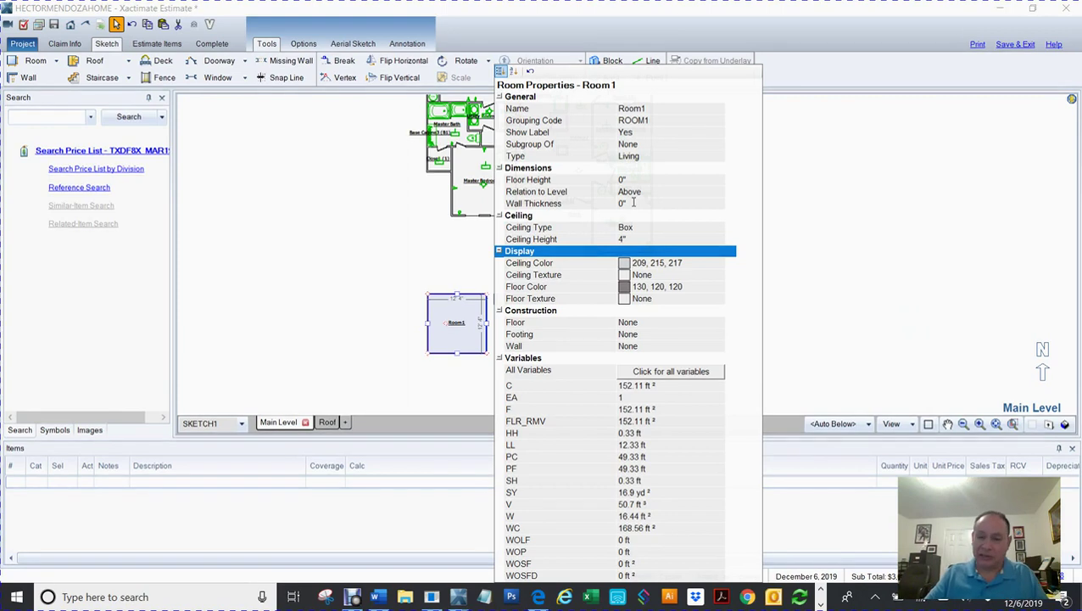
{"action": "left_click", "coordinate": [416, 241]}
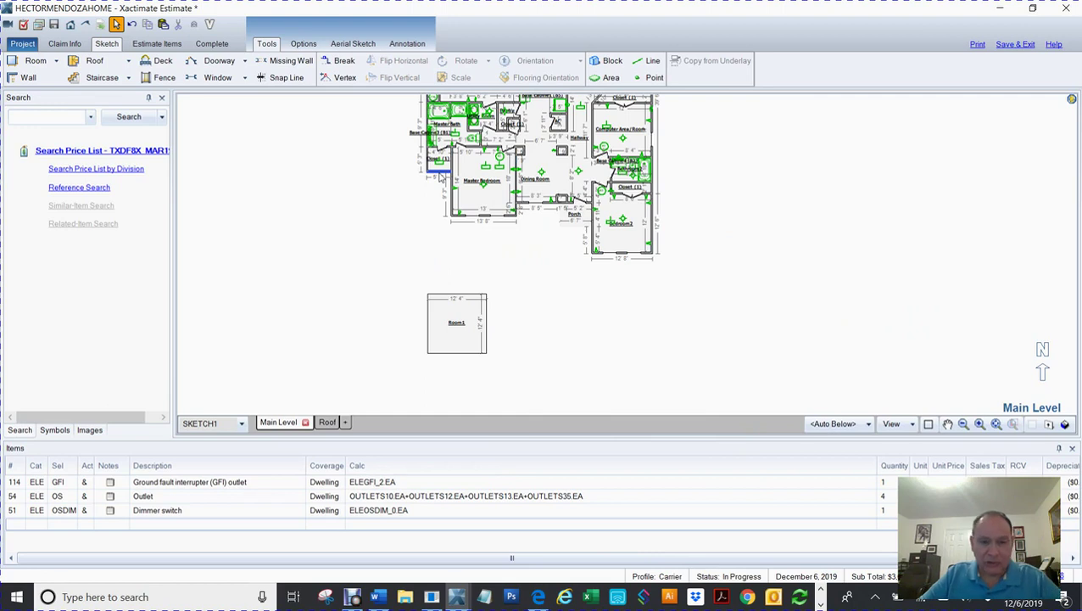
Step: Orbit the house in 3D to check Room1, then return to the 2D plan
{"action": "key", "text": "F3"}
{"action": "mouse_move", "coordinate": [437, 186]}
{"action": "left_mouse_down"}
{"action": "mouse_move", "coordinate": [442, 205]}
{"action": "mouse_move", "coordinate": [475, 227]}
{"action": "mouse_move", "coordinate": [476, 309]}
{"action": "left_mouse_up"}
{"action": "left_click_drag", "start_coordinate": [593, 272], "coordinate": [496, 273]}
{"action": "left_click_drag", "start_coordinate": [607, 361], "coordinate": [670, 333]}
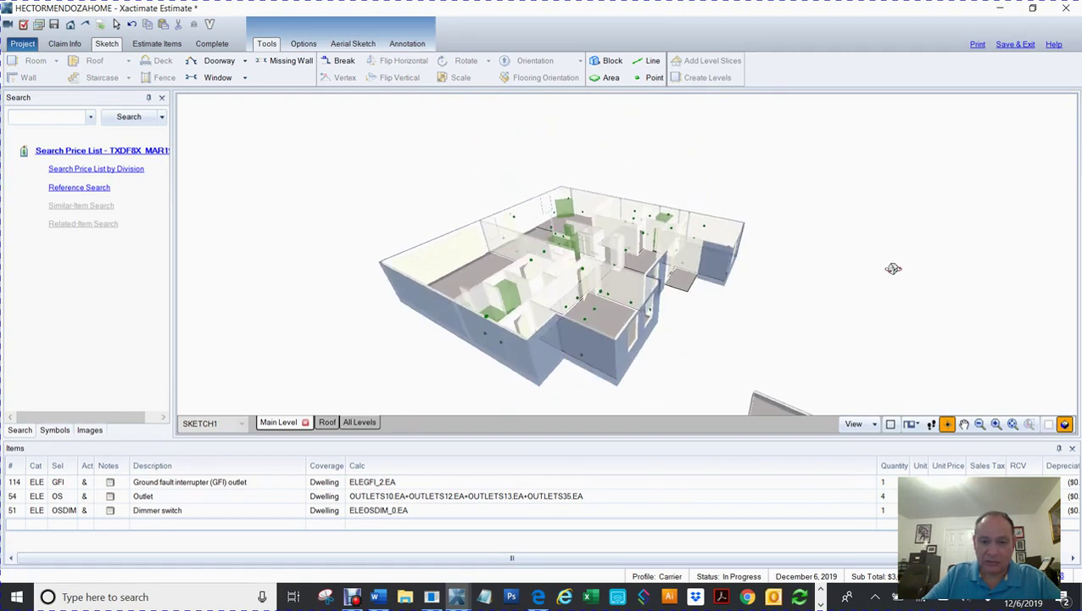
{"action": "key", "text": "F6"}
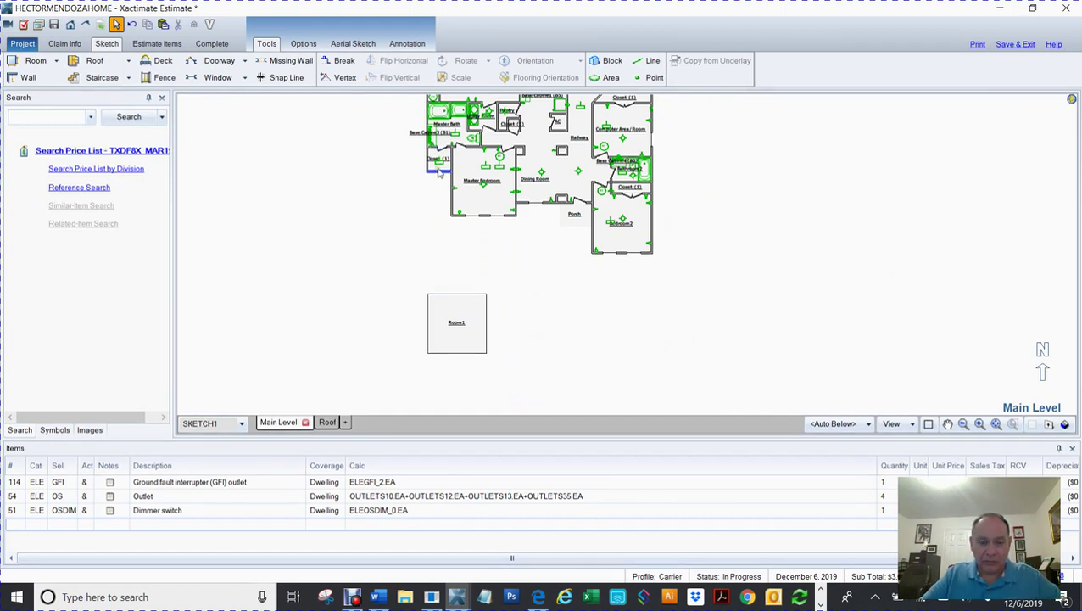
{"action": "scroll", "coordinate": [516, 266], "scroll_direction": "up", "scroll_amount": 1}
Step: Resize Room1 to 8' deep and 5' 2" wide to match the closet wall
{"action": "left_click", "coordinate": [411, 133]}
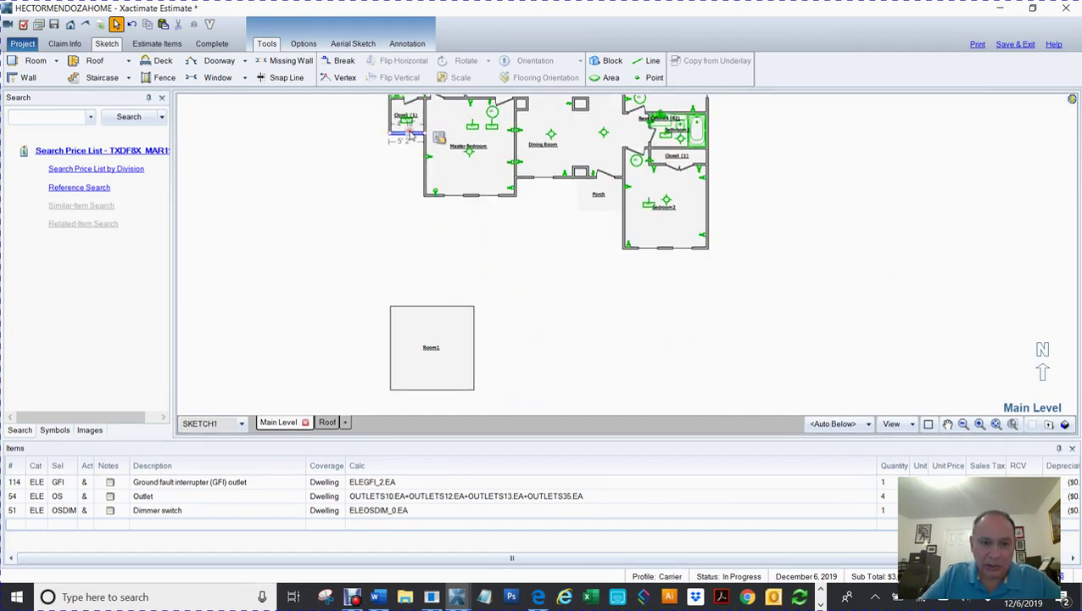
{"action": "left_click", "coordinate": [436, 346]}
{"action": "left_click_drag", "start_coordinate": [435, 310], "coordinate": [436, 321]}
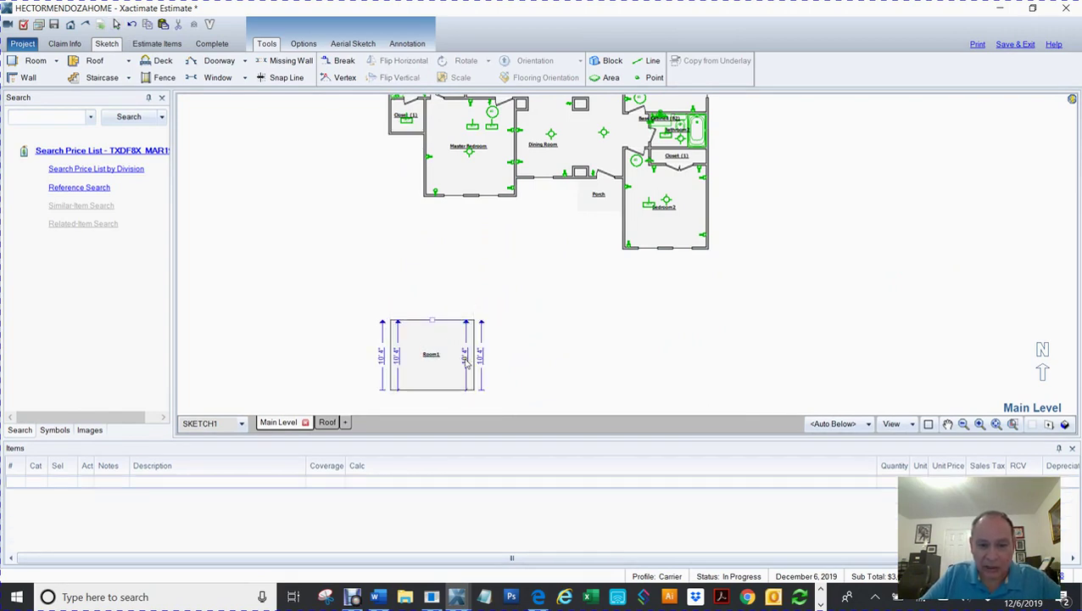
{"action": "double_click", "coordinate": [467, 358]}
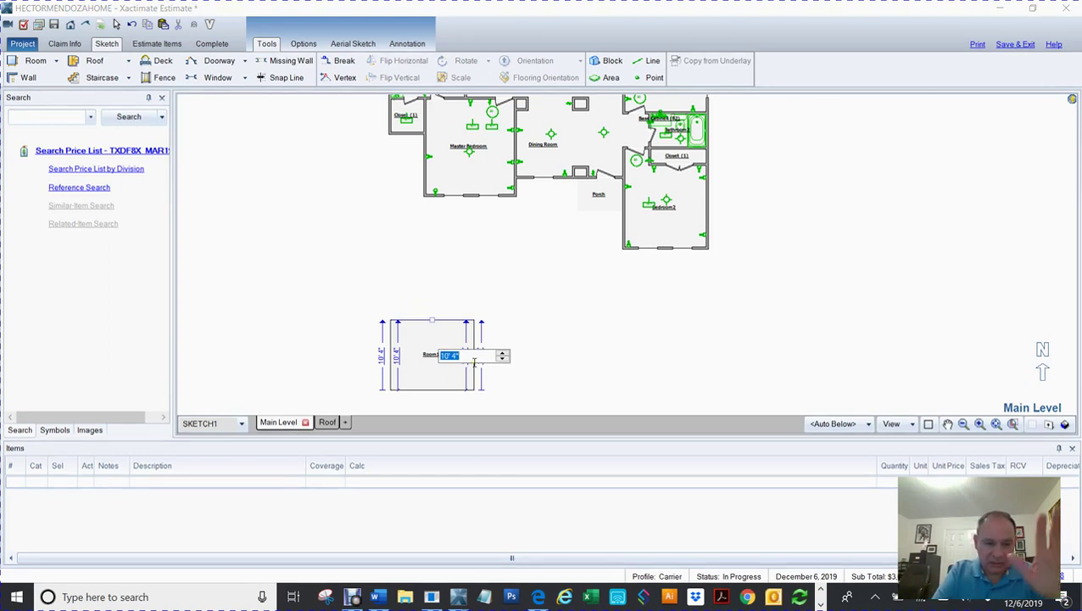
{"action": "type", "text": "8"}
{"action": "key", "text": "Return"}
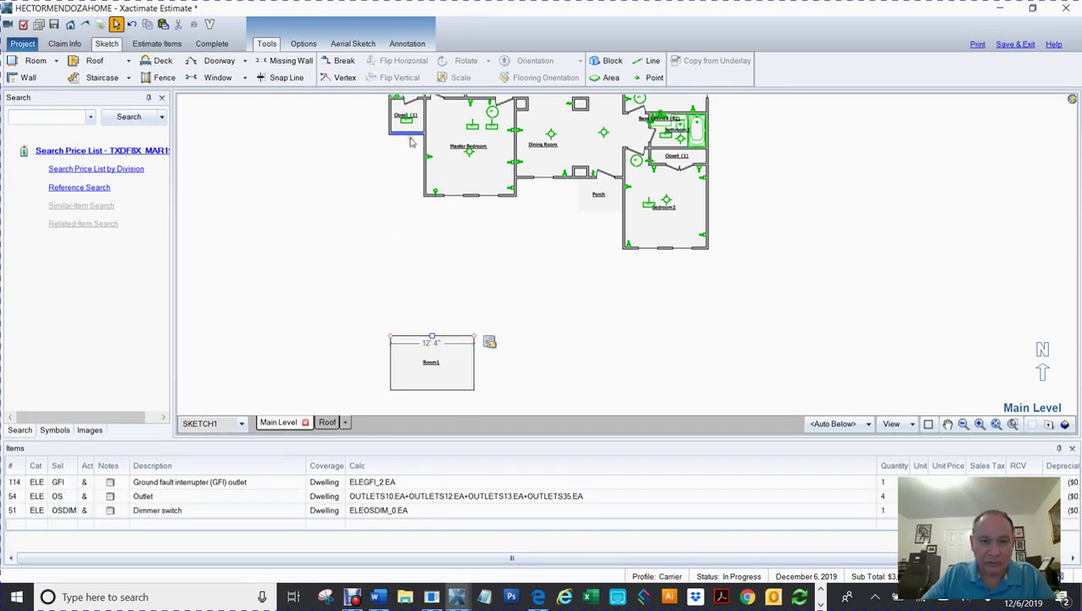
{"action": "left_click", "coordinate": [438, 377]}
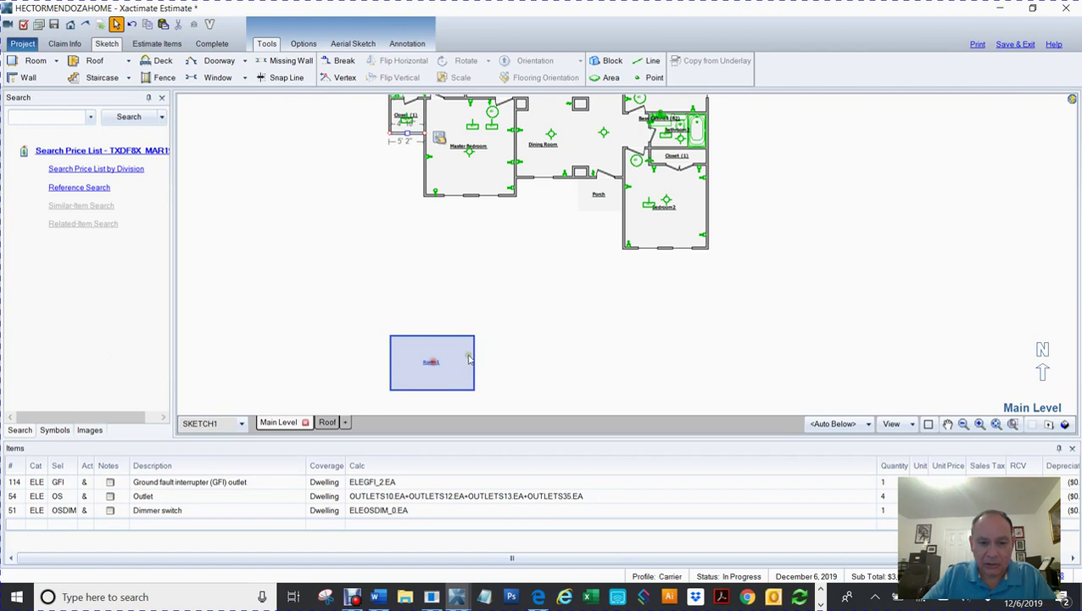
{"action": "left_click_drag", "start_coordinate": [475, 366], "coordinate": [490, 370]}
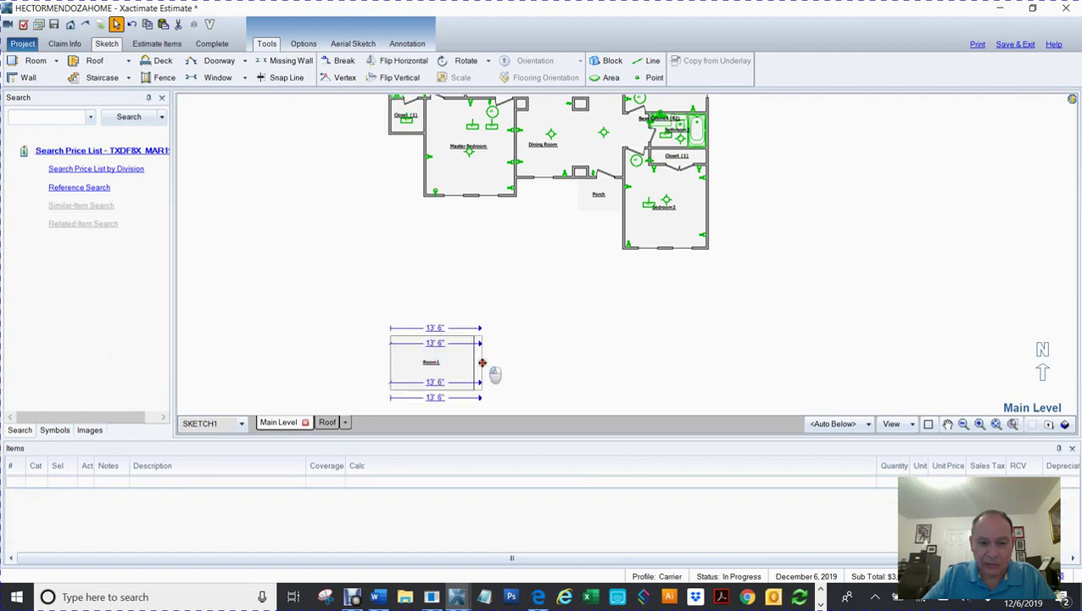
{"action": "left_click", "coordinate": [437, 344]}
{"action": "type", "text": "5.2"}
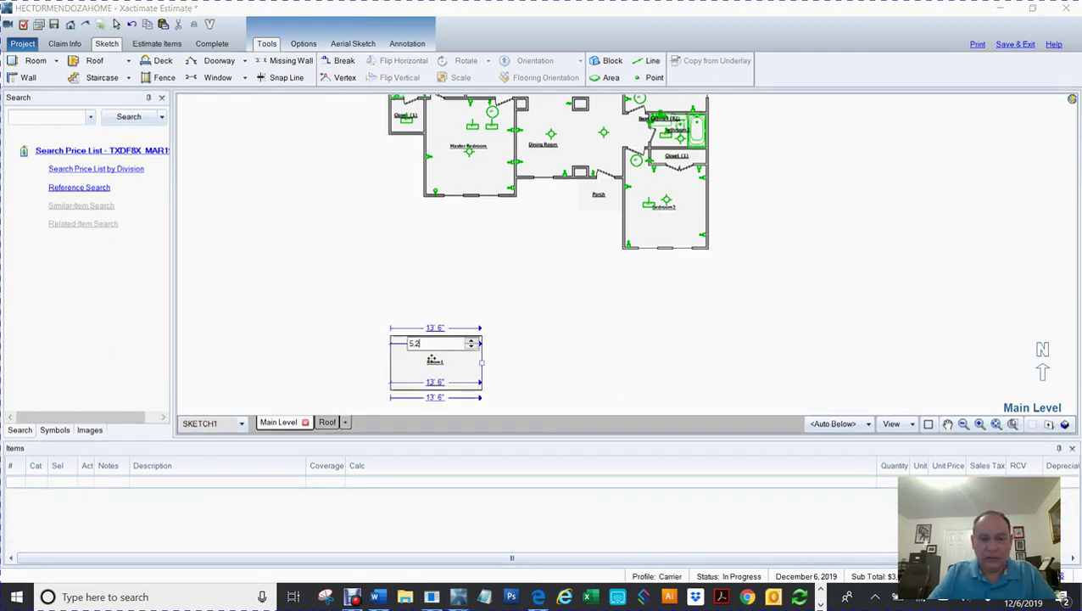
{"action": "key", "text": "Return"}
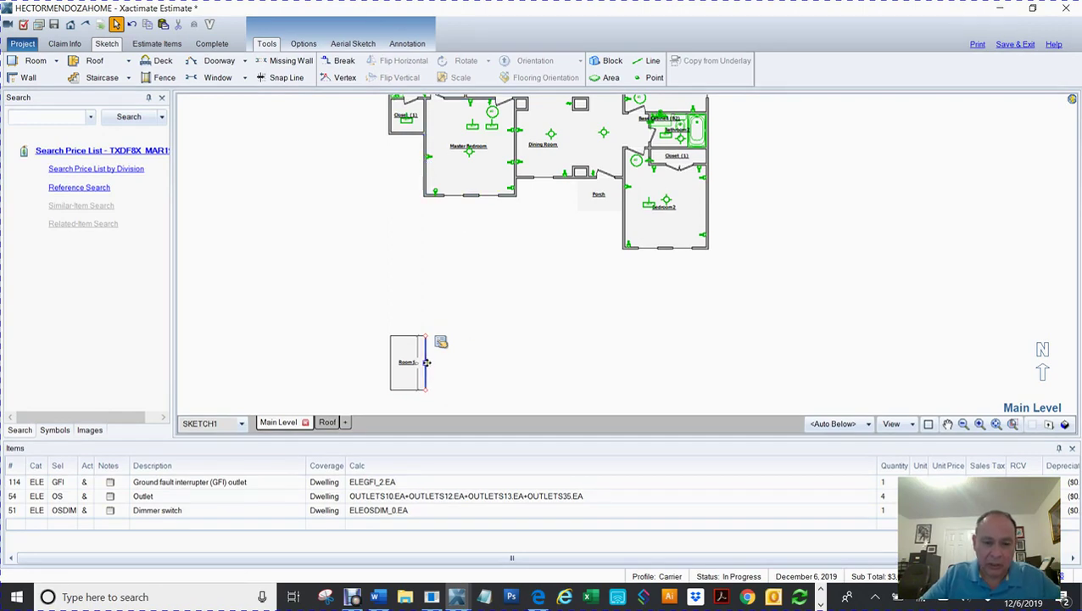
Step: Add Room5 adjoining Room1's right side and set its width to 9.3
{"action": "left_click_drag", "start_coordinate": [426, 363], "coordinate": [466, 362]}
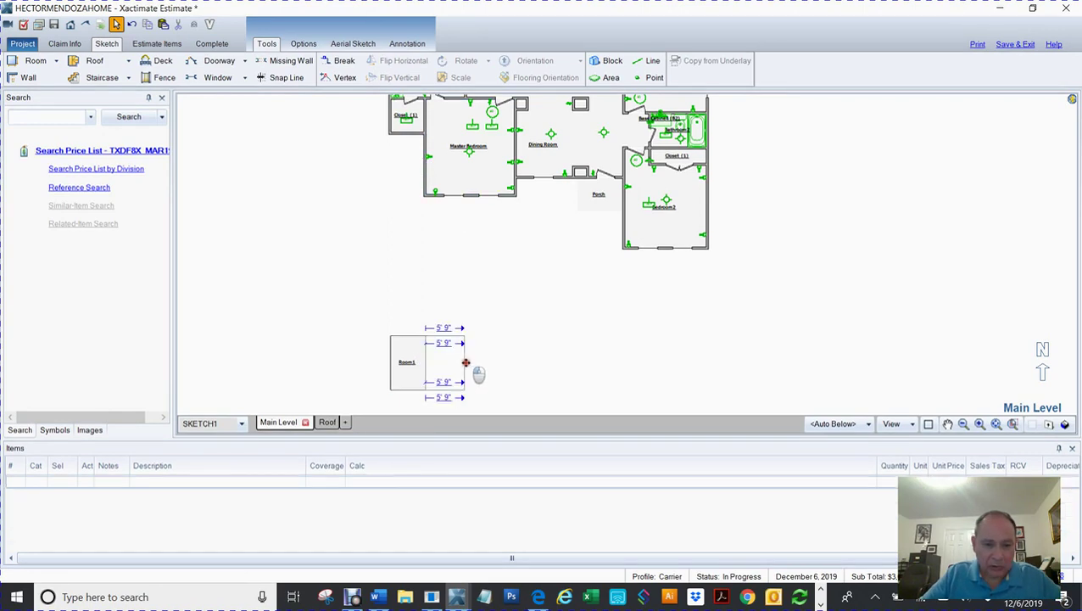
{"action": "left_click", "coordinate": [475, 333]}
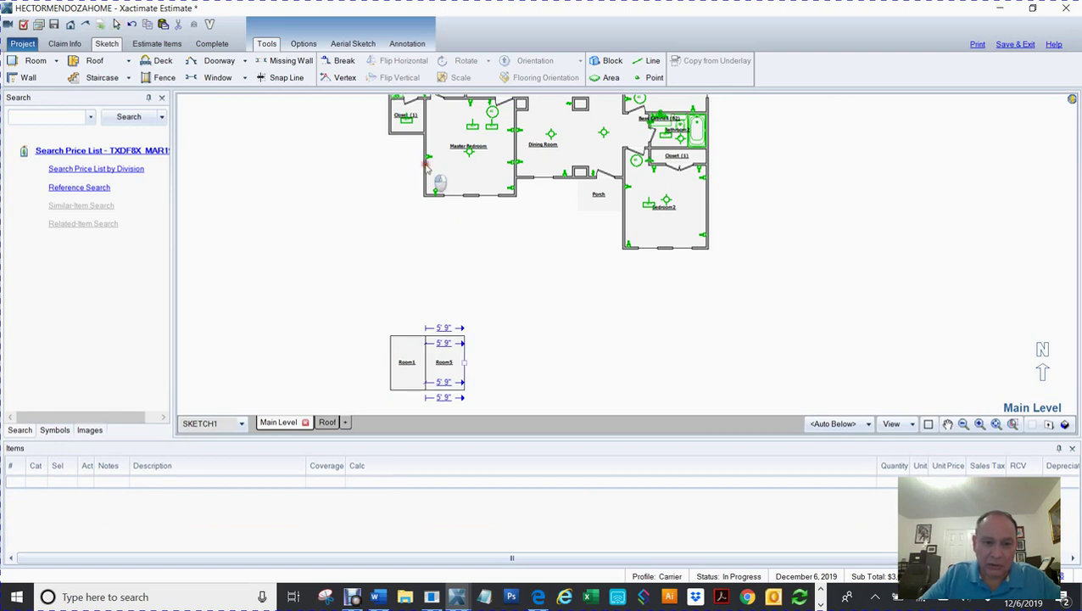
{"action": "left_click", "coordinate": [425, 164]}
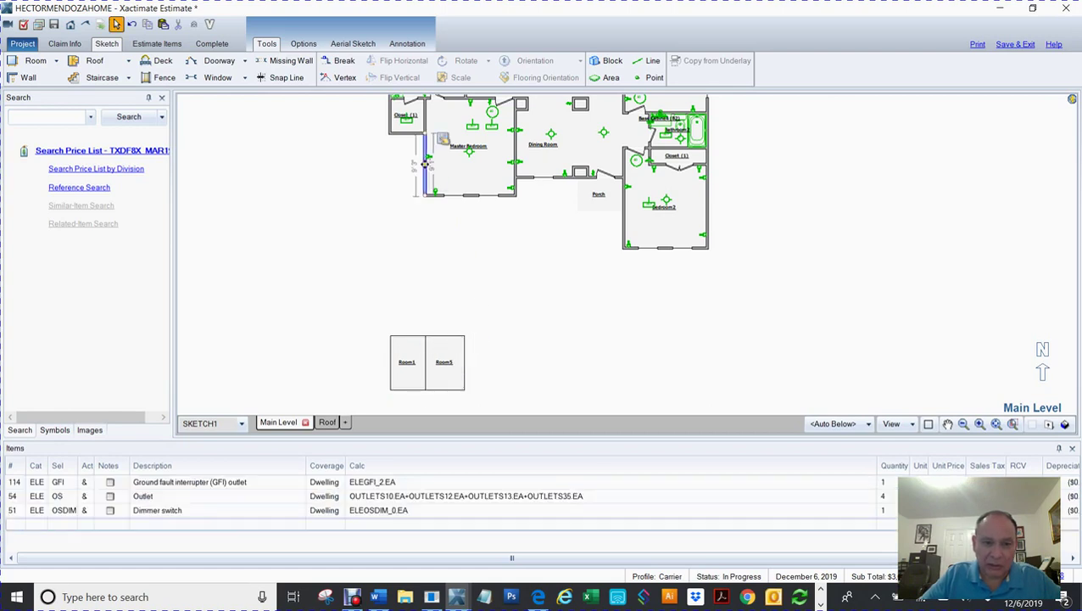
{"action": "left_click", "coordinate": [443, 360]}
{"action": "mouse_move", "coordinate": [465, 362]}
{"action": "left_mouse_down"}
{"action": "mouse_move", "coordinate": [483, 369]}
{"action": "mouse_move", "coordinate": [472, 353]}
{"action": "left_mouse_up"}
{"action": "type", "text": "9.3"}
{"action": "key", "text": "Return"}
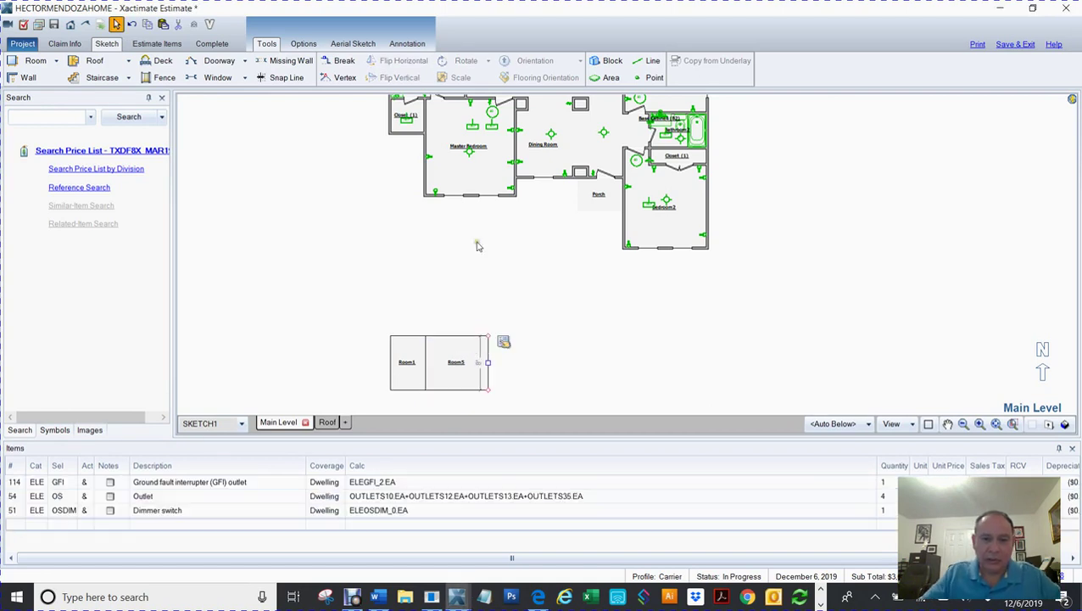
Step: Add Room6 to the right of Room5 with a 13.8 width
{"action": "left_click", "coordinate": [435, 198]}
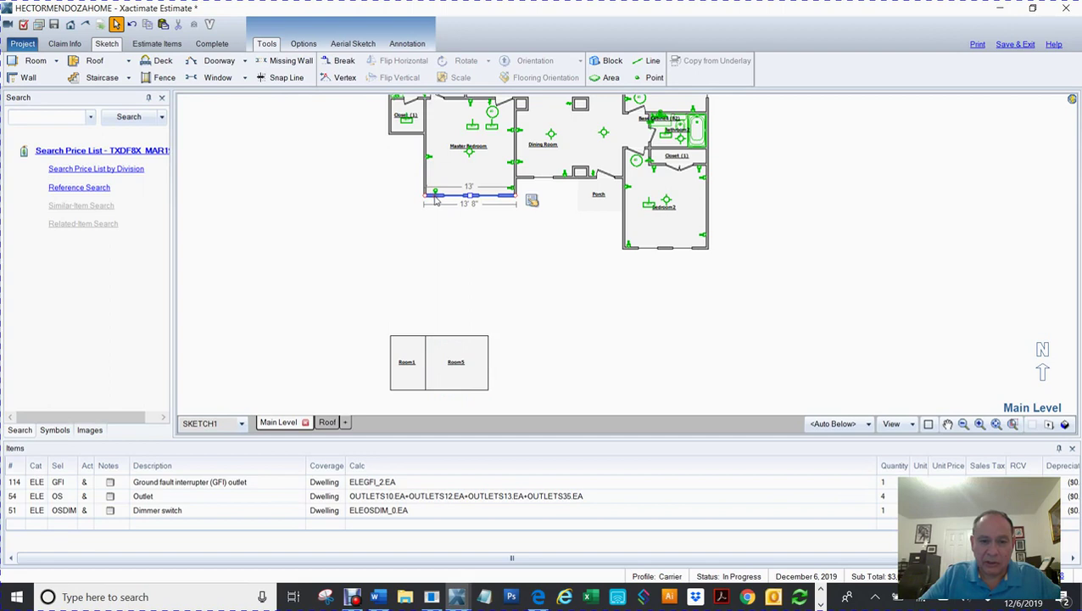
{"action": "left_click", "coordinate": [454, 362]}
{"action": "left_click_drag", "start_coordinate": [489, 362], "coordinate": [529, 361]}
{"action": "left_click", "coordinate": [500, 342]}
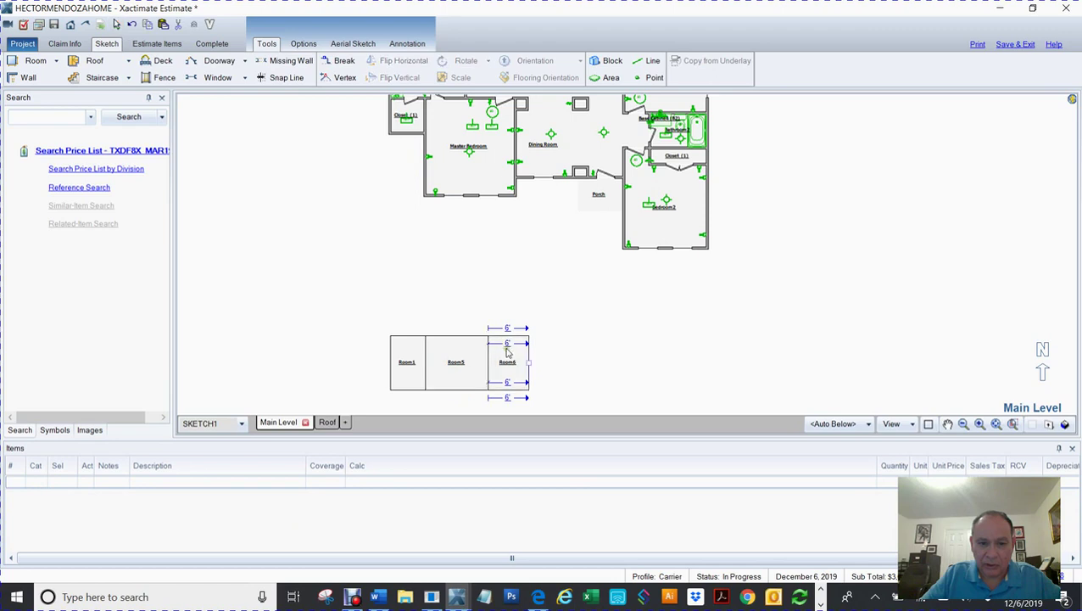
{"action": "left_click", "coordinate": [509, 343]}
{"action": "type", "text": "13.8"}
{"action": "key", "text": "Return"}
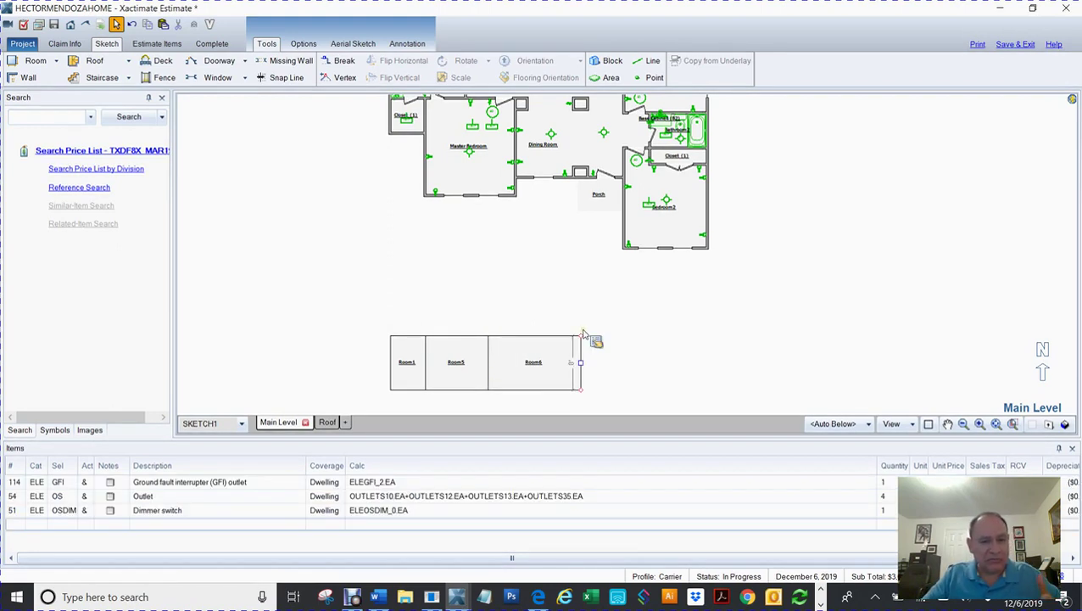
Step: Add Room7 to the right of Room6 with a 2.8 width
{"action": "left_click", "coordinate": [548, 374]}
{"action": "left_click", "coordinate": [535, 362]}
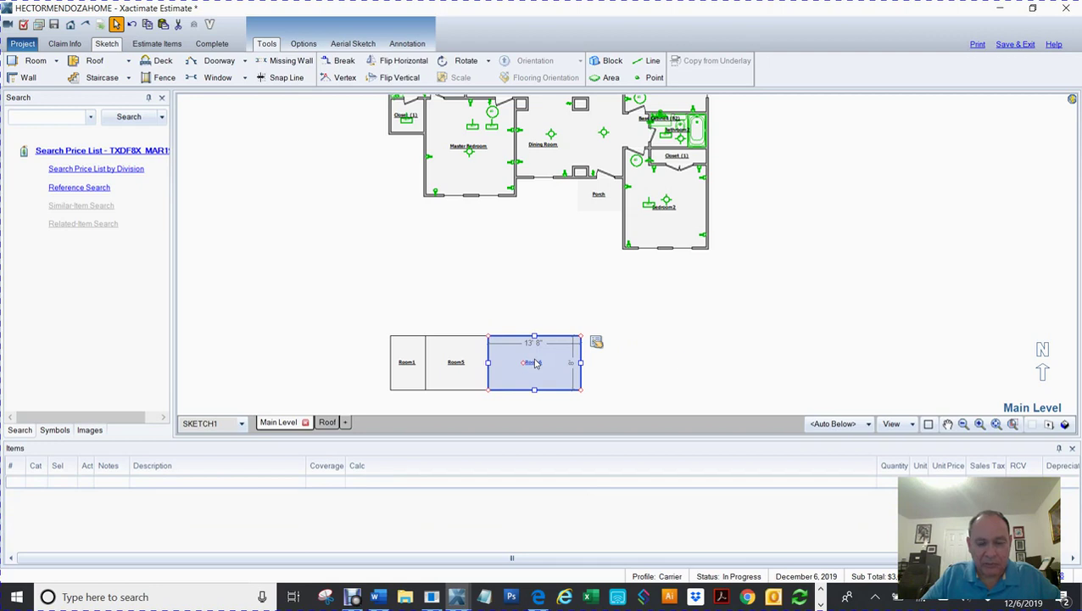
{"action": "left_click", "coordinate": [677, 343]}
{"action": "left_click", "coordinate": [519, 187]}
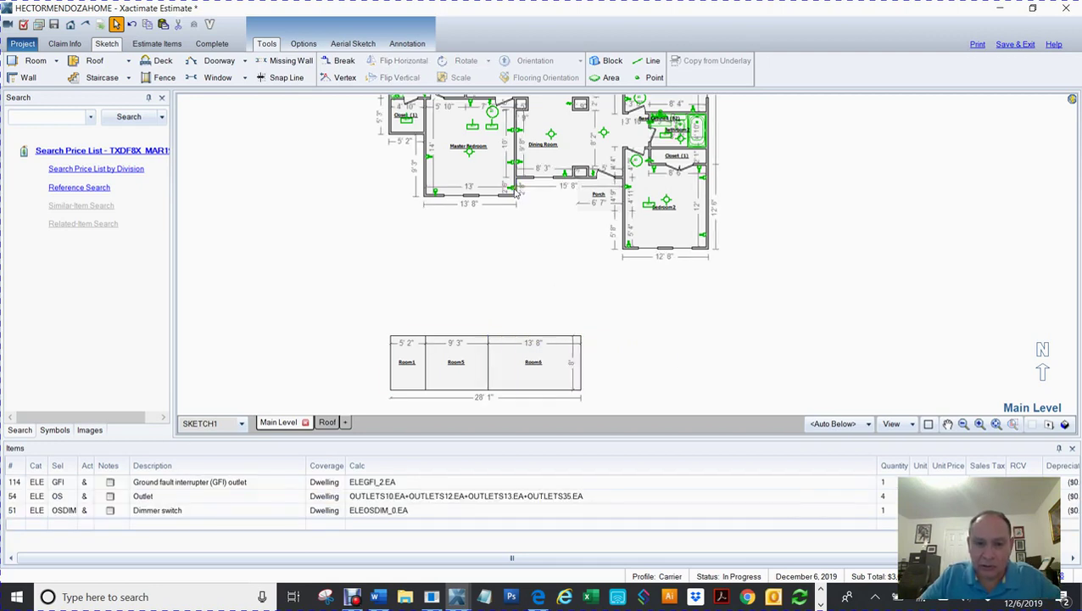
{"action": "left_click", "coordinate": [582, 363]}
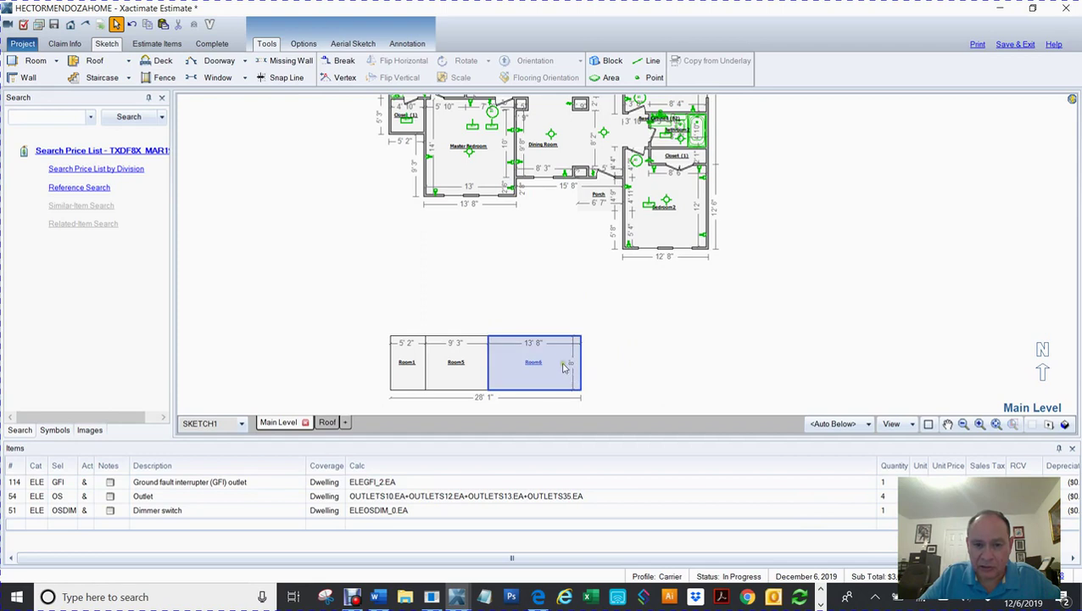
{"action": "left_click_drag", "start_coordinate": [581, 363], "coordinate": [618, 357]}
{"action": "left_click", "coordinate": [601, 345]}
{"action": "type", "text": "2.8"}
{"action": "key", "text": "Return"}
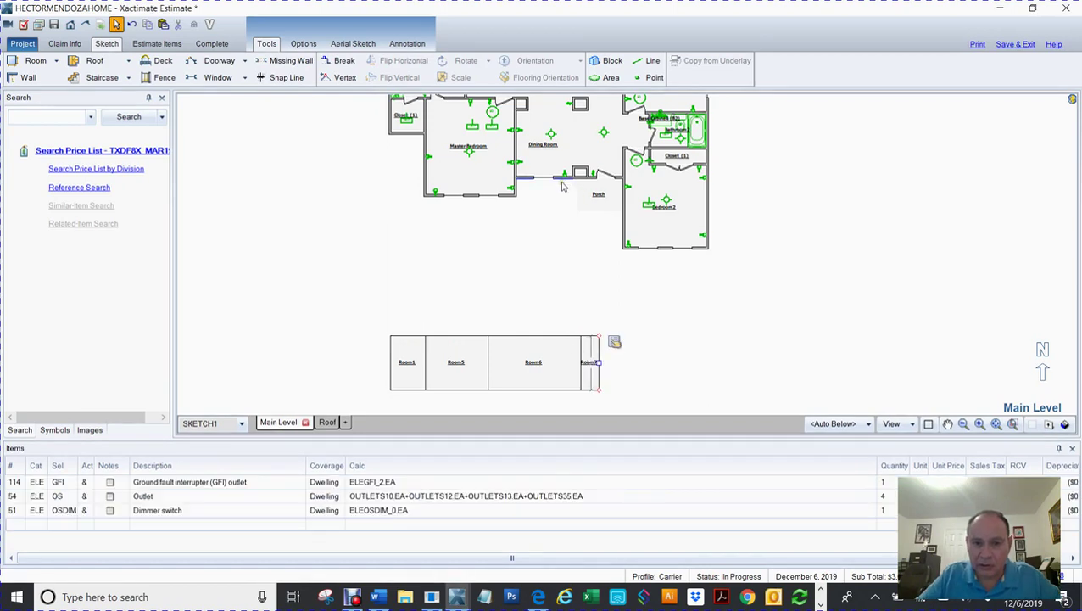
{"action": "left_click", "coordinate": [583, 207]}
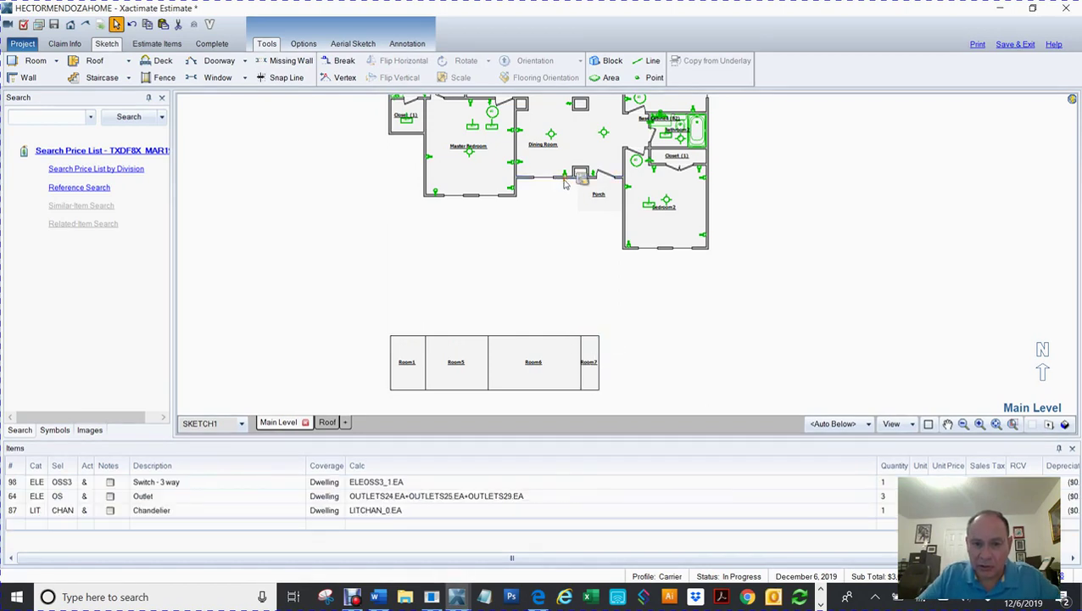
Step: Zoom in and read the porch's top front wall length
{"action": "left_click", "coordinate": [587, 213]}
{"action": "scroll", "coordinate": [588, 214], "scroll_direction": "up", "scroll_amount": 2}
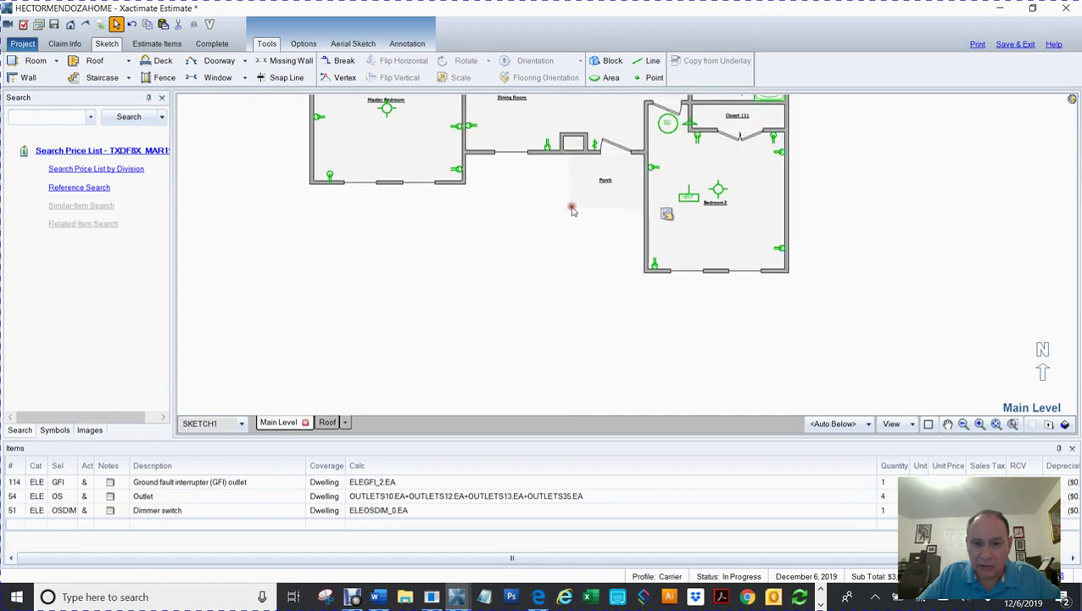
{"action": "left_click", "coordinate": [554, 158]}
{"action": "scroll", "coordinate": [583, 260], "scroll_direction": "down", "scroll_amount": 1}
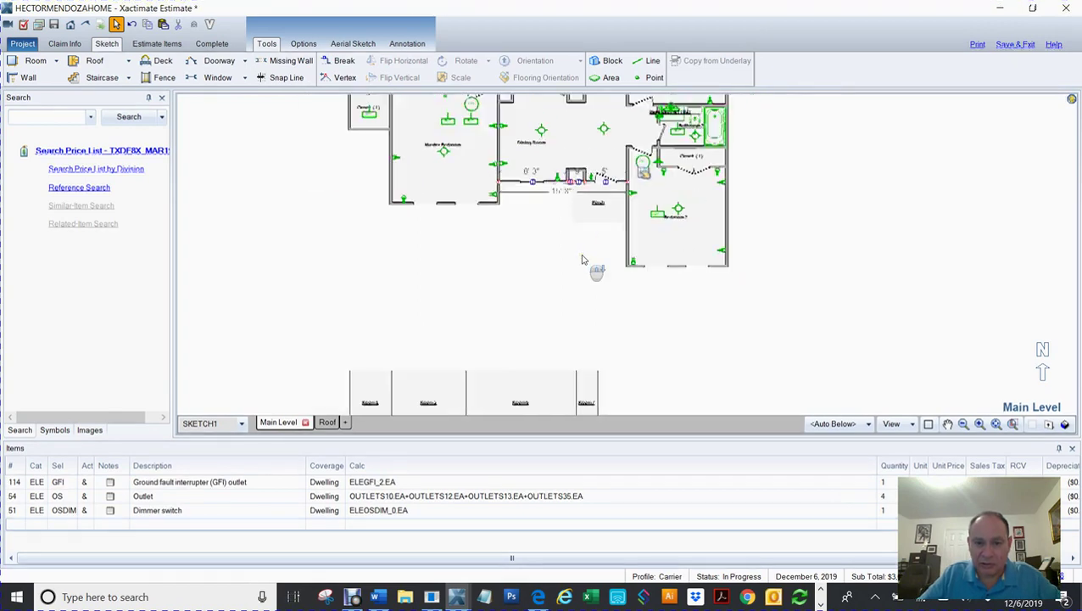
{"action": "scroll", "coordinate": [583, 260], "scroll_direction": "down", "scroll_amount": 1}
Step: Widen Room7 to 15' and add Room8 against its right side
{"action": "left_click", "coordinate": [591, 363]}
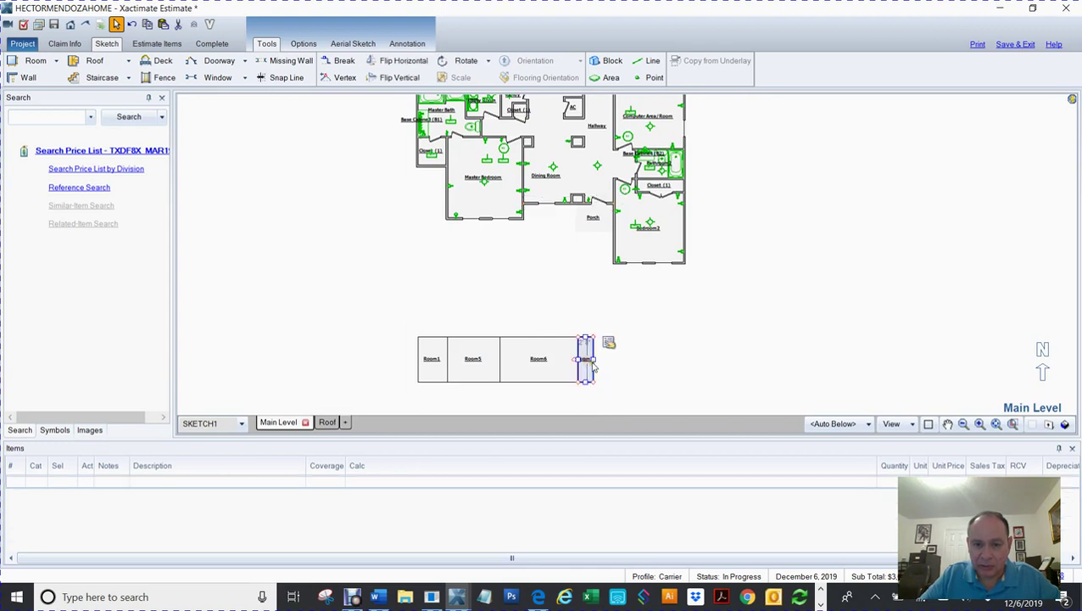
{"action": "left_click_drag", "start_coordinate": [595, 363], "coordinate": [620, 365]}
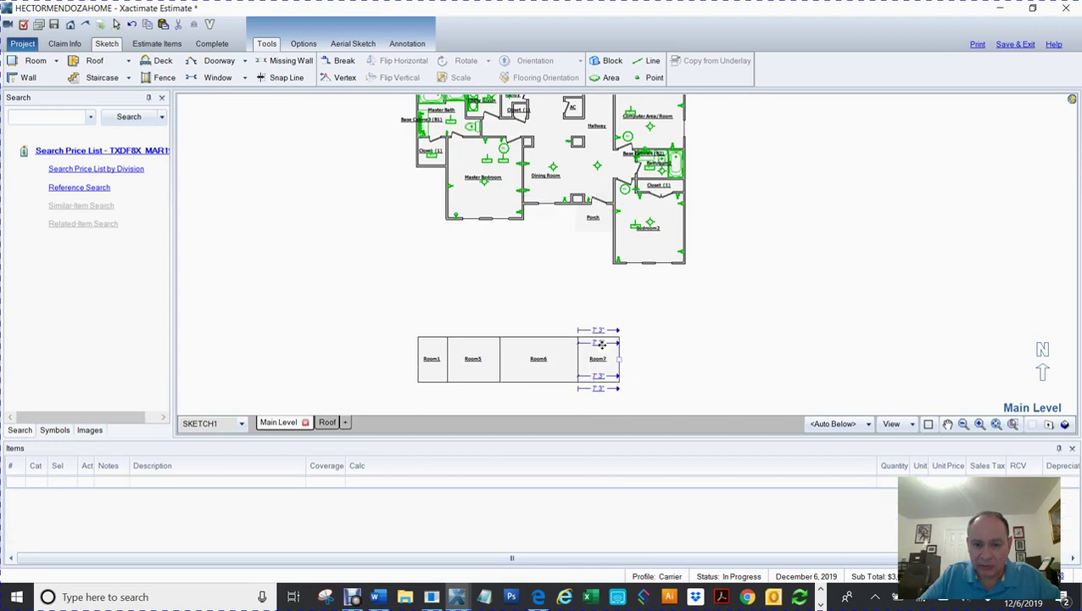
{"action": "left_click", "coordinate": [601, 344]}
{"action": "type", "text": "15,8"}
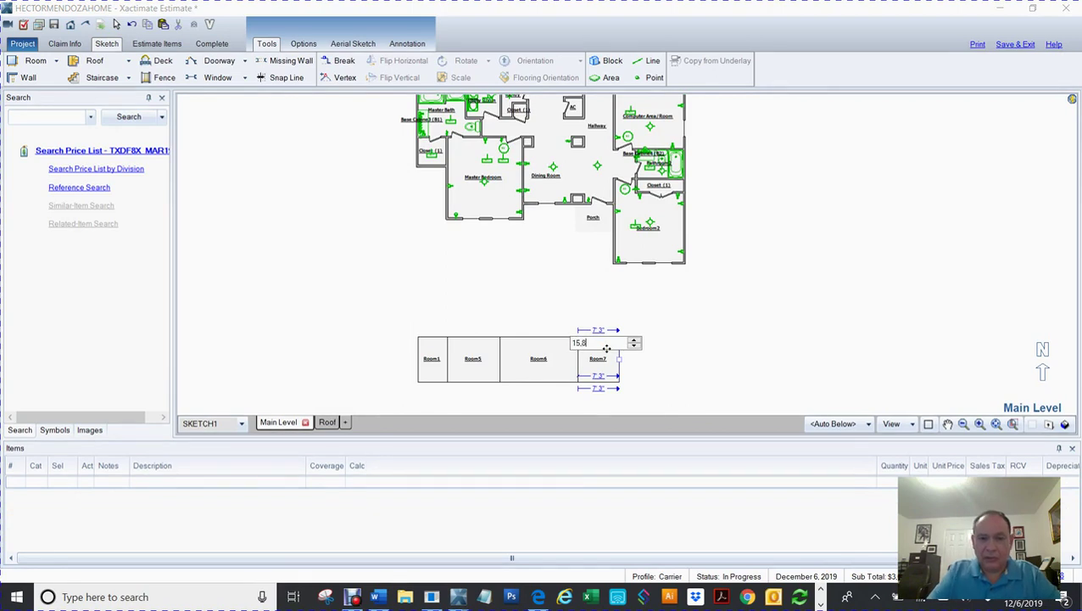
{"action": "key", "text": "Return"}
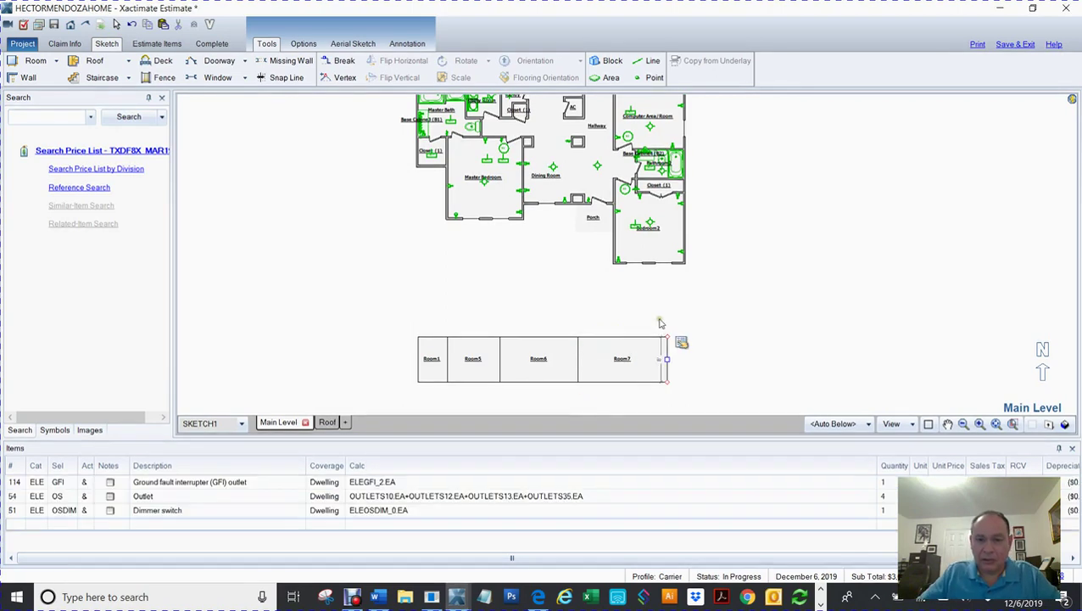
{"action": "left_click", "coordinate": [706, 352]}
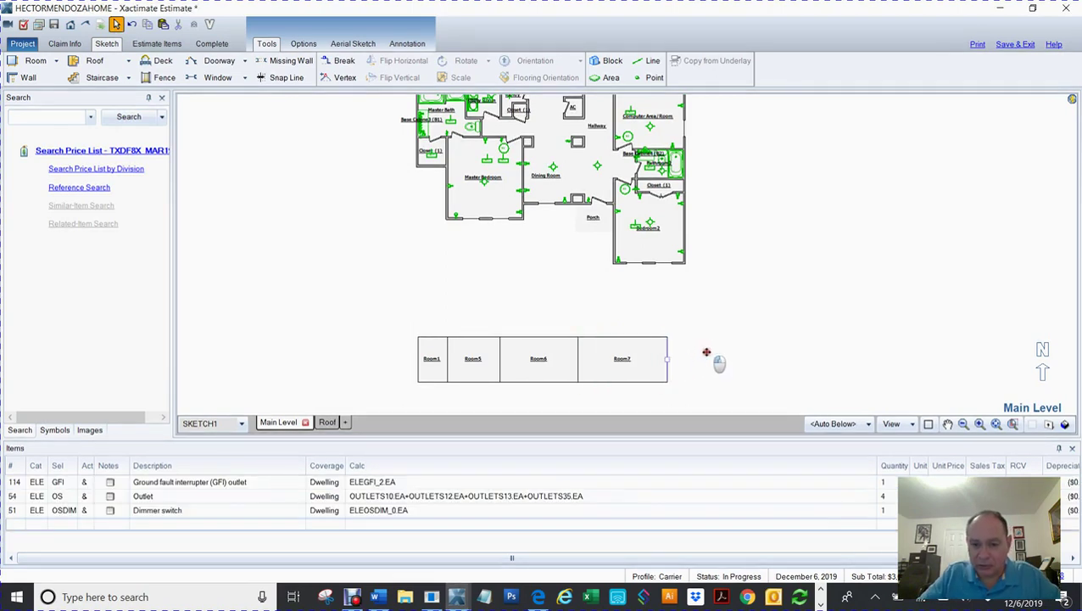
{"action": "left_click", "coordinate": [706, 354]}
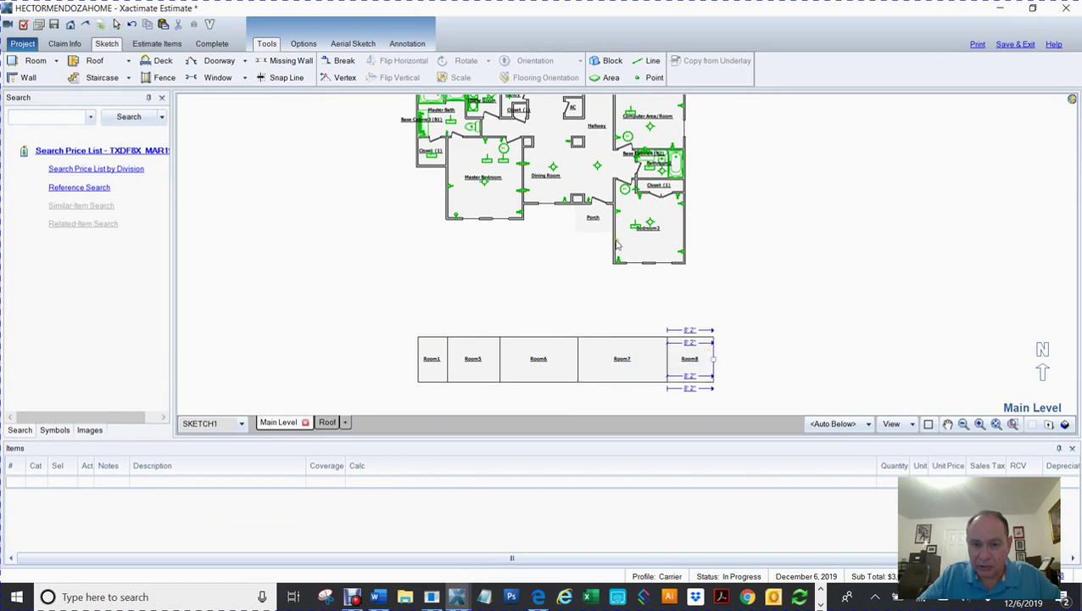
Step: Inspect the segment lengths of the wall between Porch and Bedroom2
{"action": "left_click", "coordinate": [615, 244]}
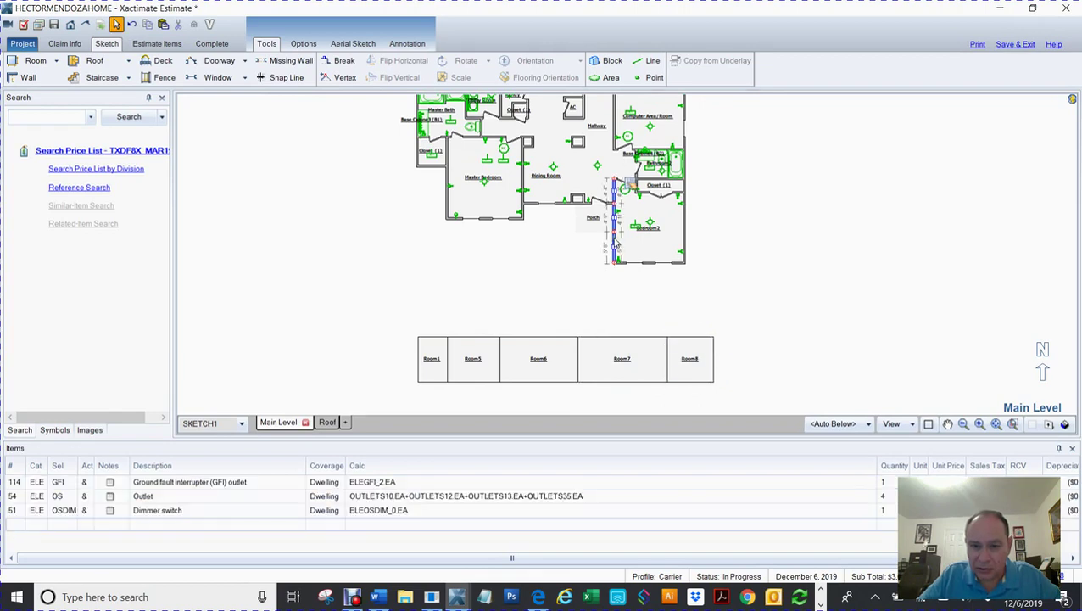
{"action": "scroll", "coordinate": [615, 244], "scroll_direction": "up", "scroll_amount": 4}
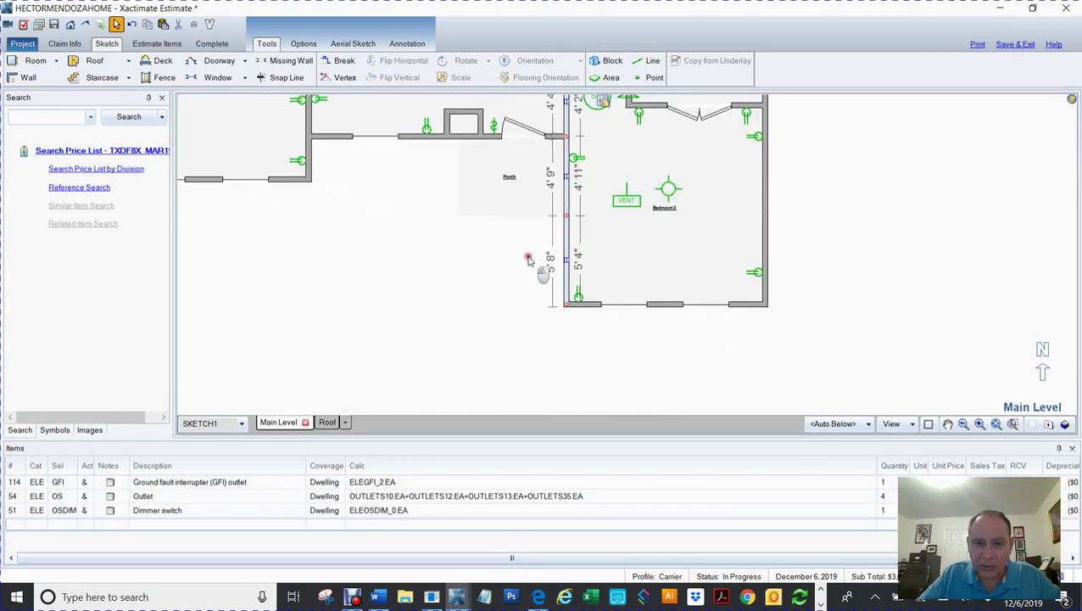
{"action": "left_click", "coordinate": [566, 223]}
{"action": "left_click", "coordinate": [568, 222]}
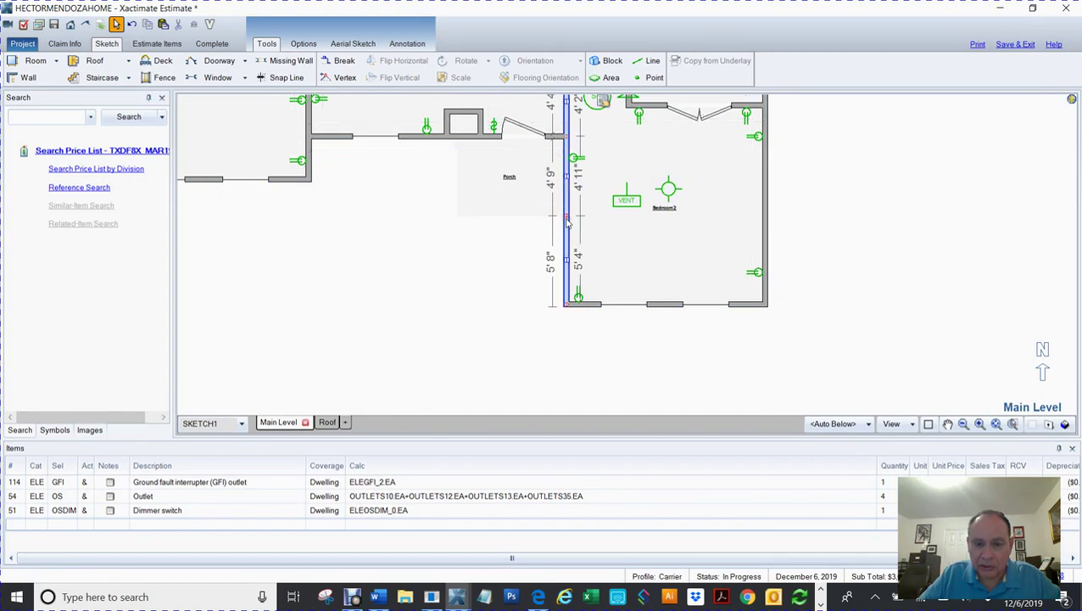
{"action": "left_click", "coordinate": [476, 283]}
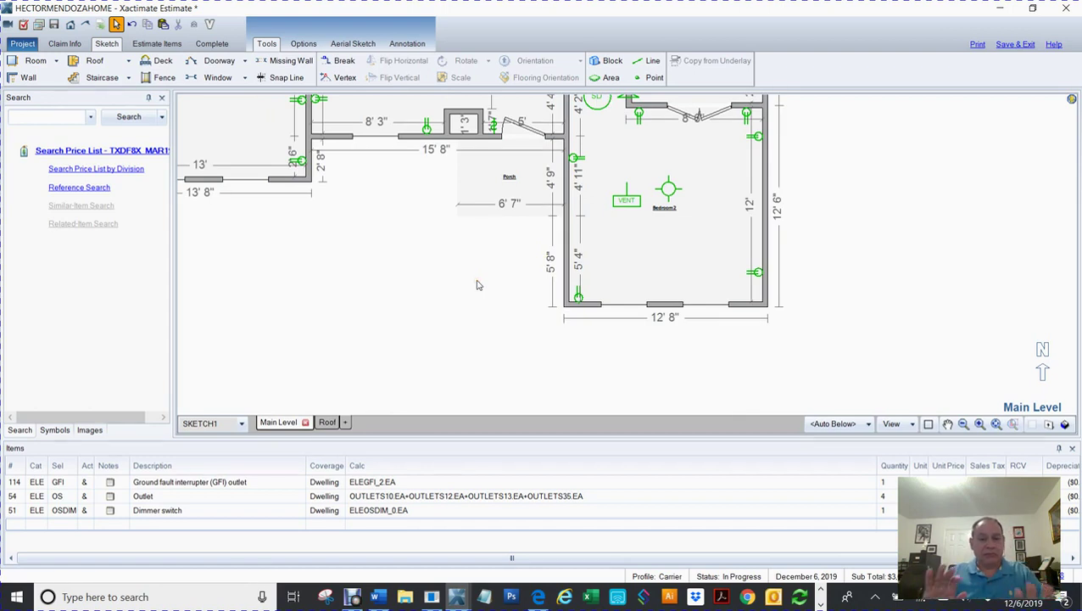
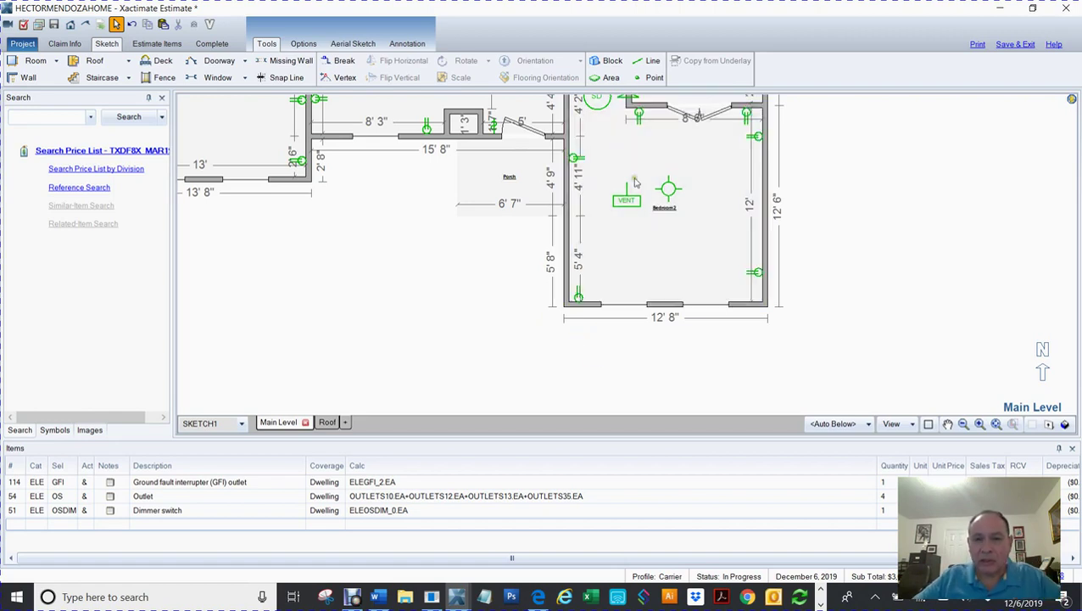
Step: Draw a 10' 5" vertical line from the porch wall corner down to the Bedroom2 corner
{"action": "left_click", "coordinate": [650, 61]}
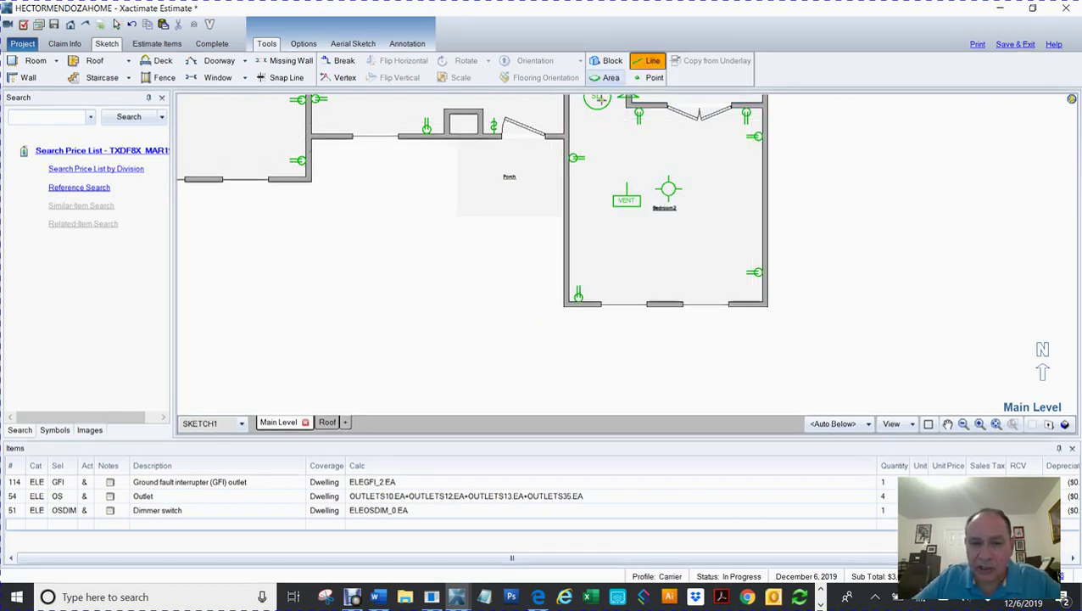
{"action": "left_click_drag", "start_coordinate": [558, 136], "coordinate": [564, 306]}
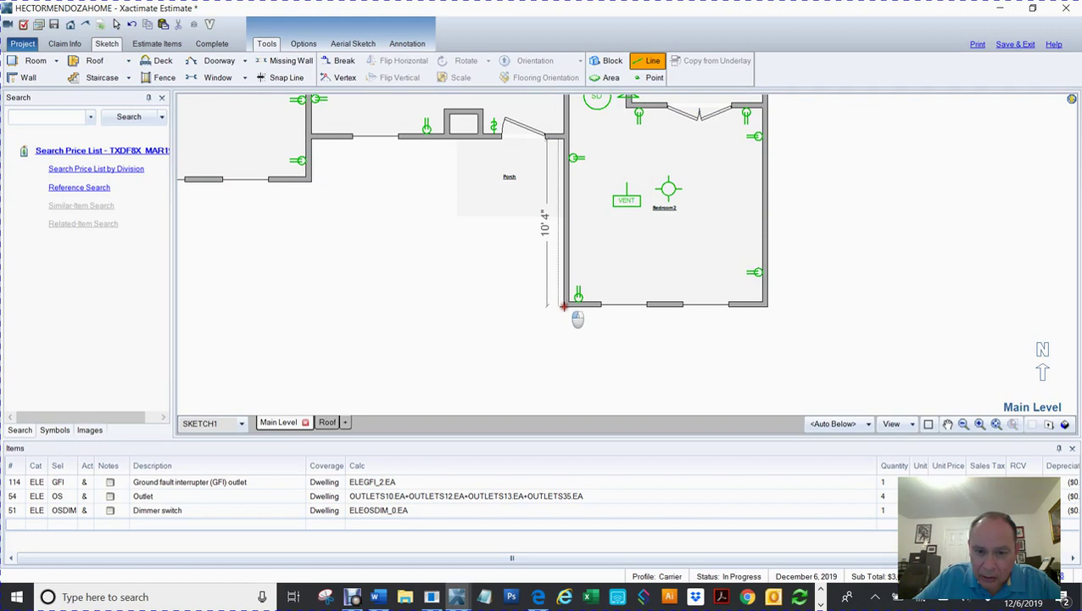
{"action": "key", "text": "Escape"}
{"action": "left_click", "coordinate": [560, 133]}
{"action": "key", "text": "Escape"}
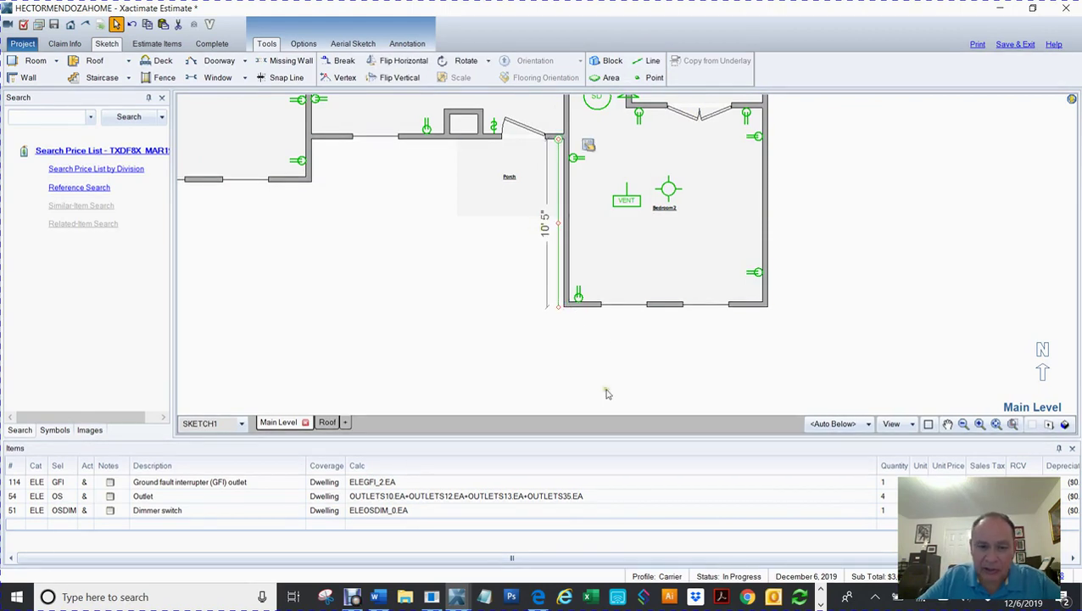
{"action": "left_click", "coordinate": [536, 355]}
{"action": "scroll", "coordinate": [536, 356], "scroll_direction": "down", "scroll_amount": 4}
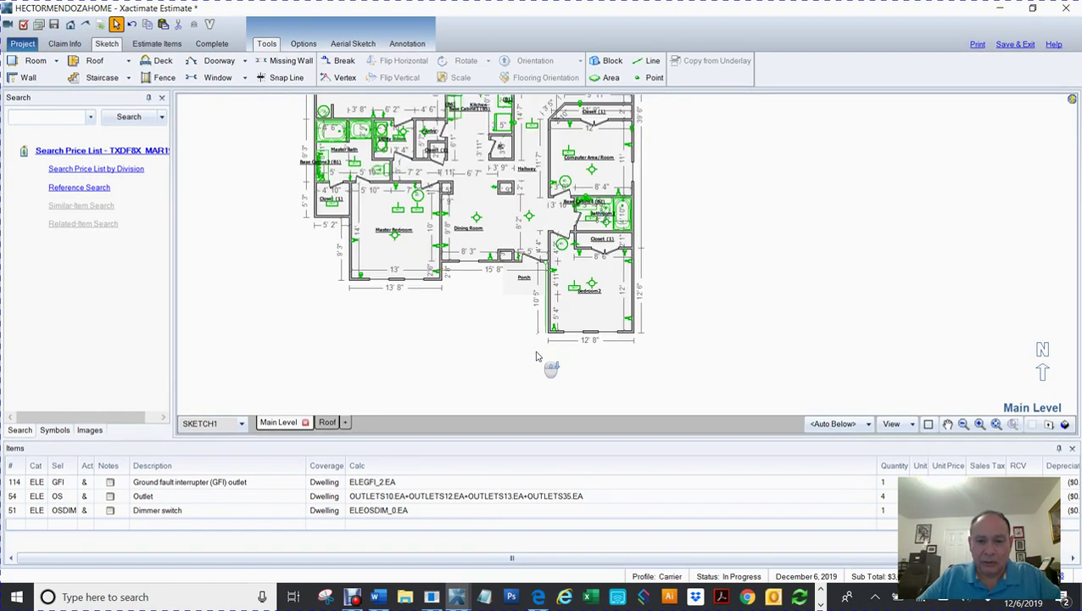
Step: Resize Room8 in the elevation strip to 10' 5" wide
{"action": "left_click_drag", "start_coordinate": [647, 369], "coordinate": [614, 254]}
{"action": "key", "text": "Escape"}
{"action": "left_click", "coordinate": [605, 312]}
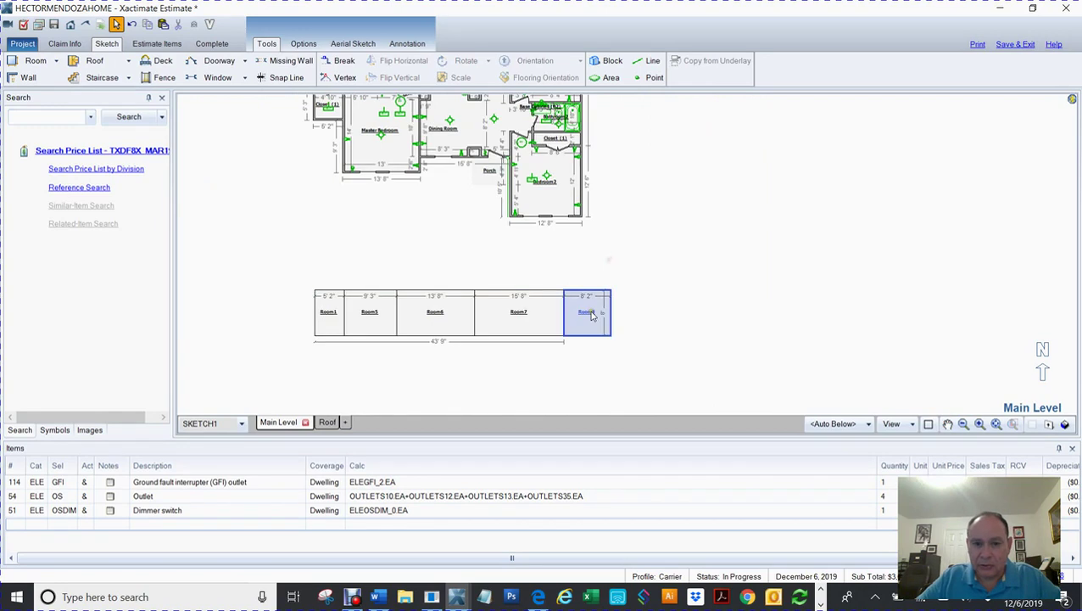
{"action": "left_click_drag", "start_coordinate": [630, 311], "coordinate": [633, 311]}
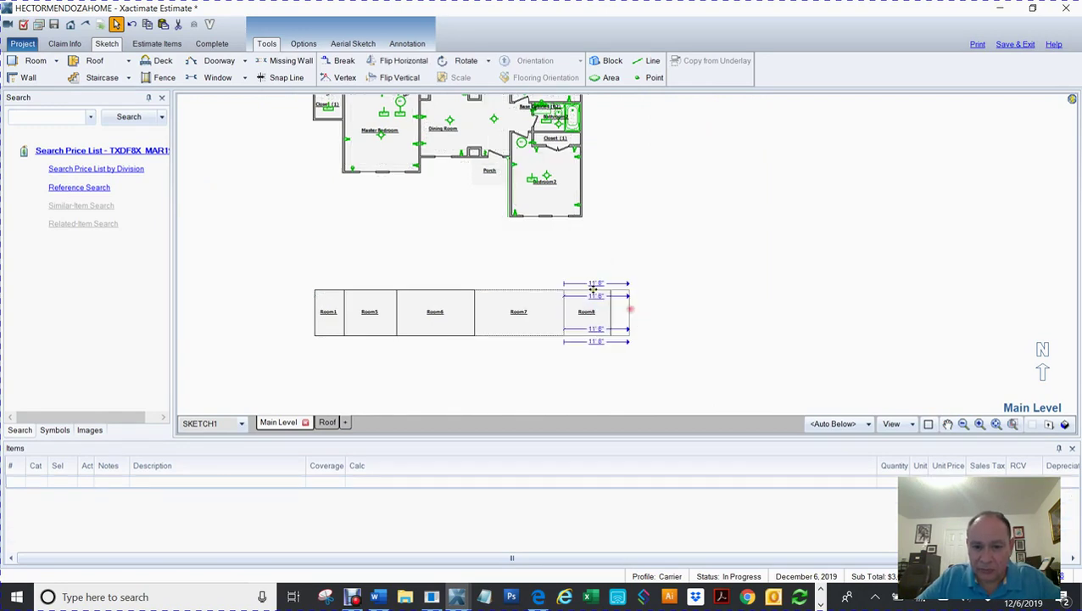
{"action": "type", "text": "10.5"}
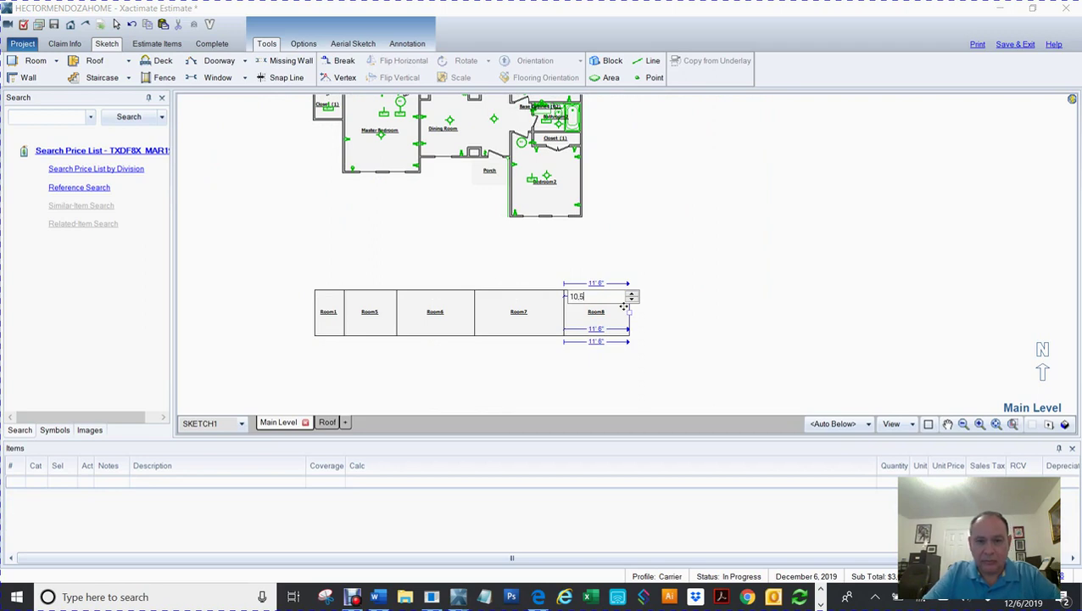
{"action": "type", "text": "0,5"}
{"action": "key", "text": "Return"}
{"action": "left_click", "coordinate": [609, 234]}
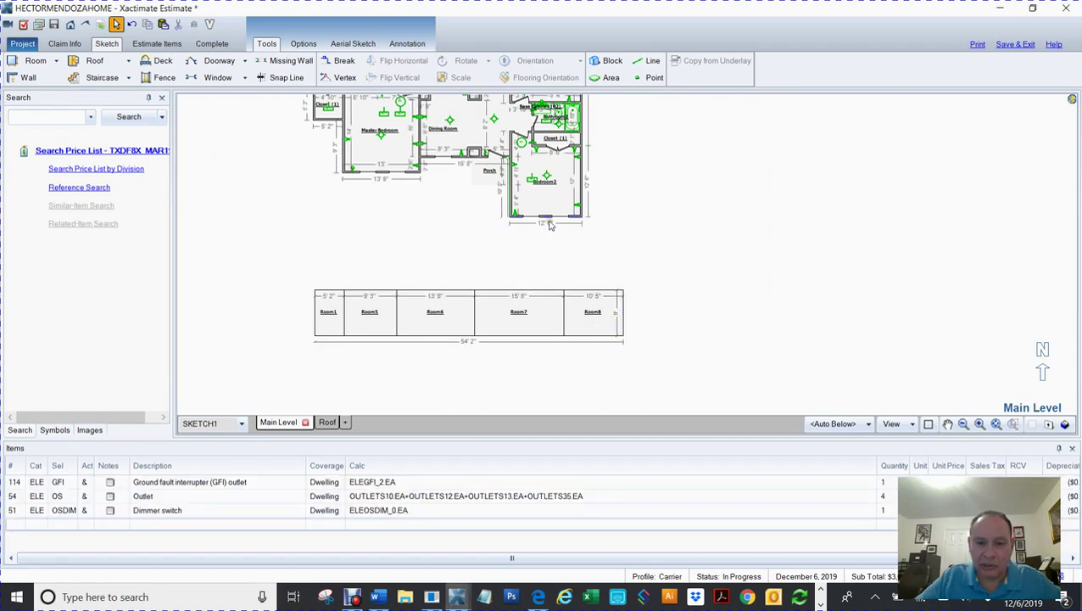
Step: Add Room9 to the right of Room8 with a 12' 8" width
{"action": "left_click", "coordinate": [608, 312]}
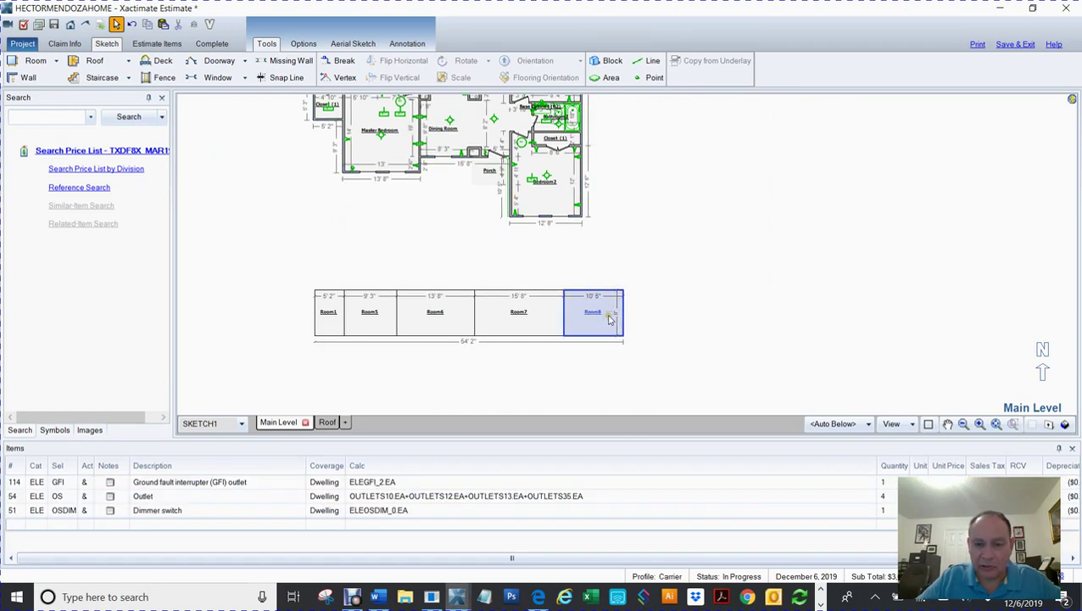
{"action": "left_click_drag", "start_coordinate": [629, 316], "coordinate": [649, 299]}
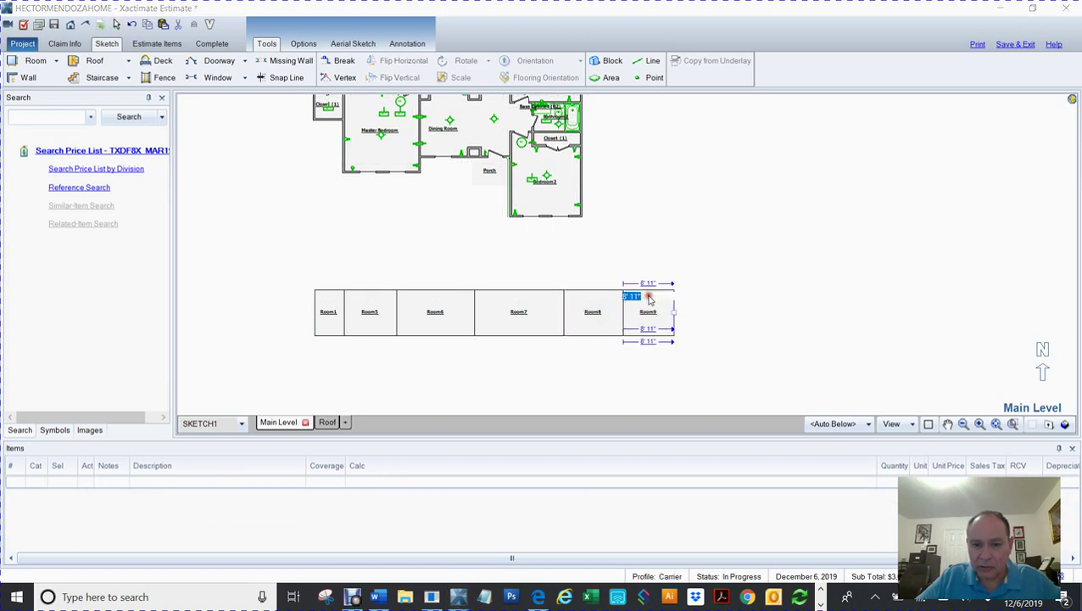
{"action": "type", "text": "12.8"}
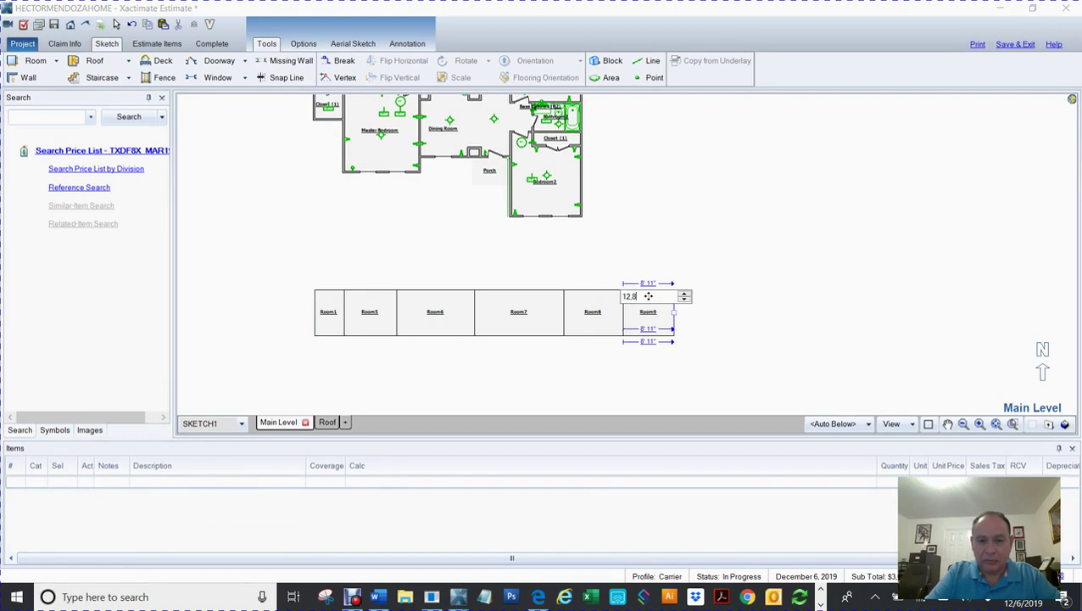
{"action": "key", "text": "Return"}
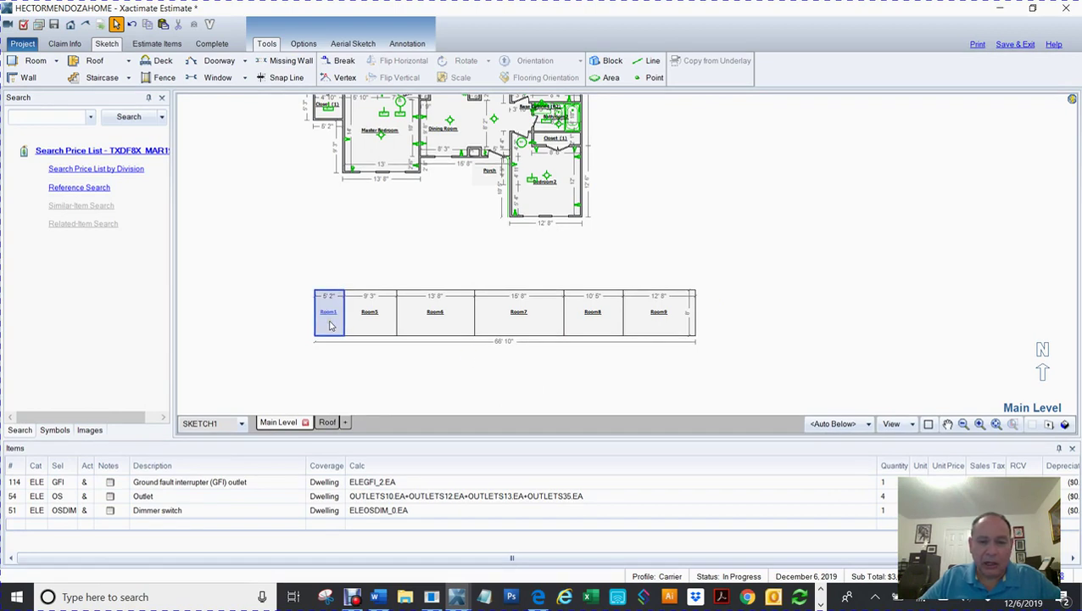
Step: Rename Room1 of the elevation strip to Front Elevation
{"action": "left_click", "coordinate": [679, 314]}
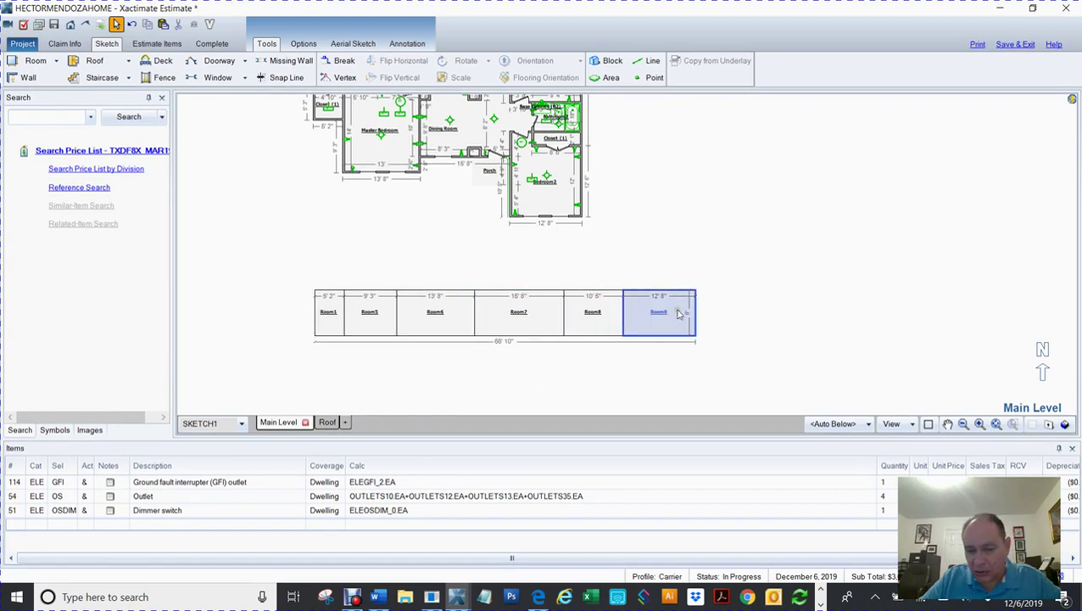
{"action": "double_click", "coordinate": [329, 314]}
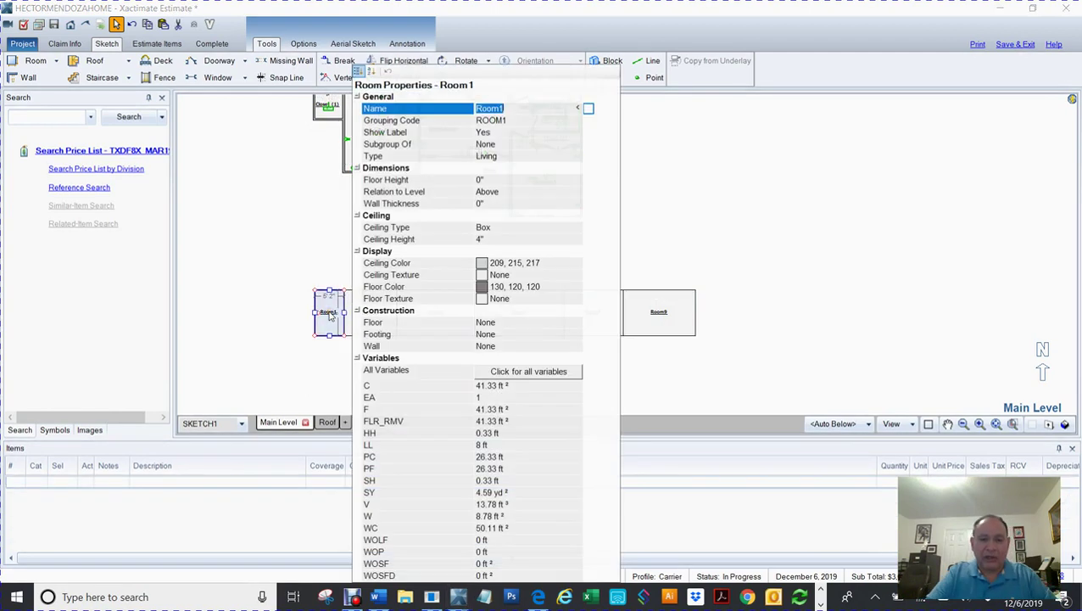
{"action": "type", "text": "Front Elevation"}
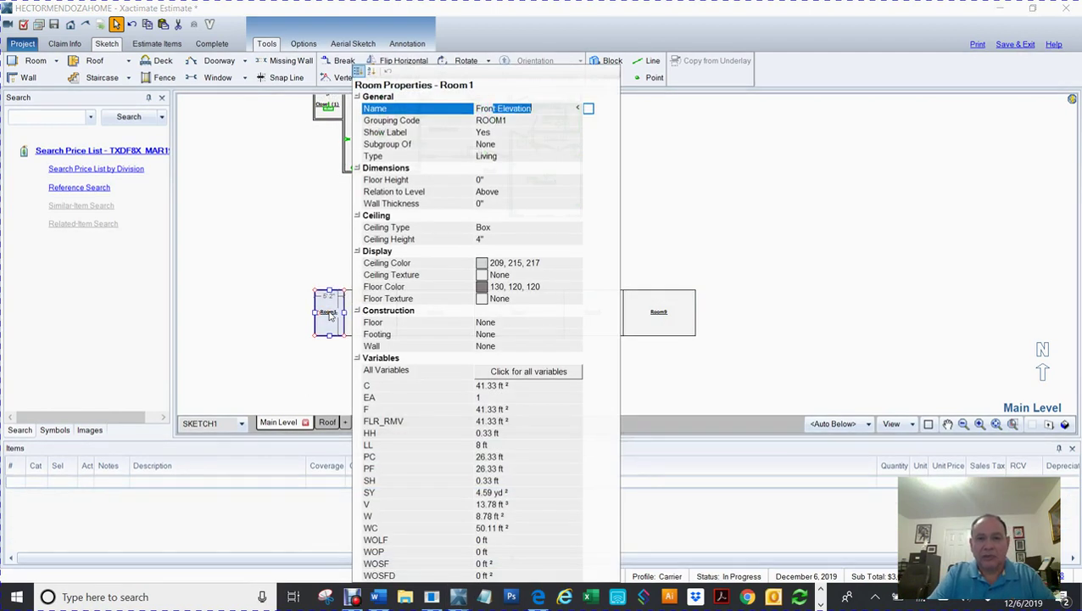
{"action": "key", "text": "Return"}
{"action": "left_click", "coordinate": [266, 270]}
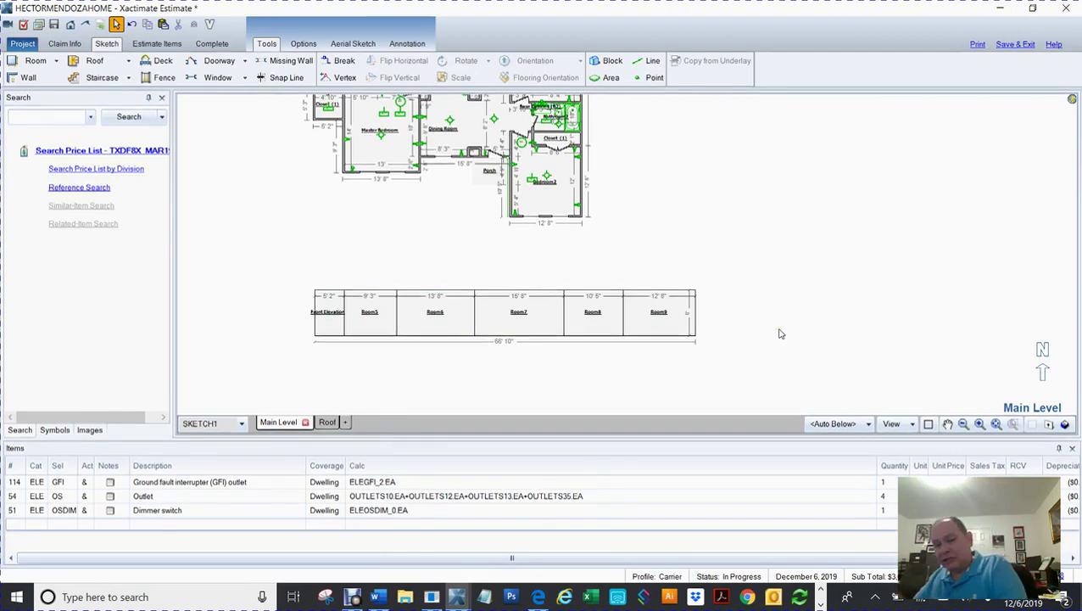
Step: Set Show Label to No for Room5 through Room9
{"action": "left_click", "coordinate": [364, 316]}
{"action": "left_click_drag", "start_coordinate": [493, 319], "coordinate": [664, 312]}
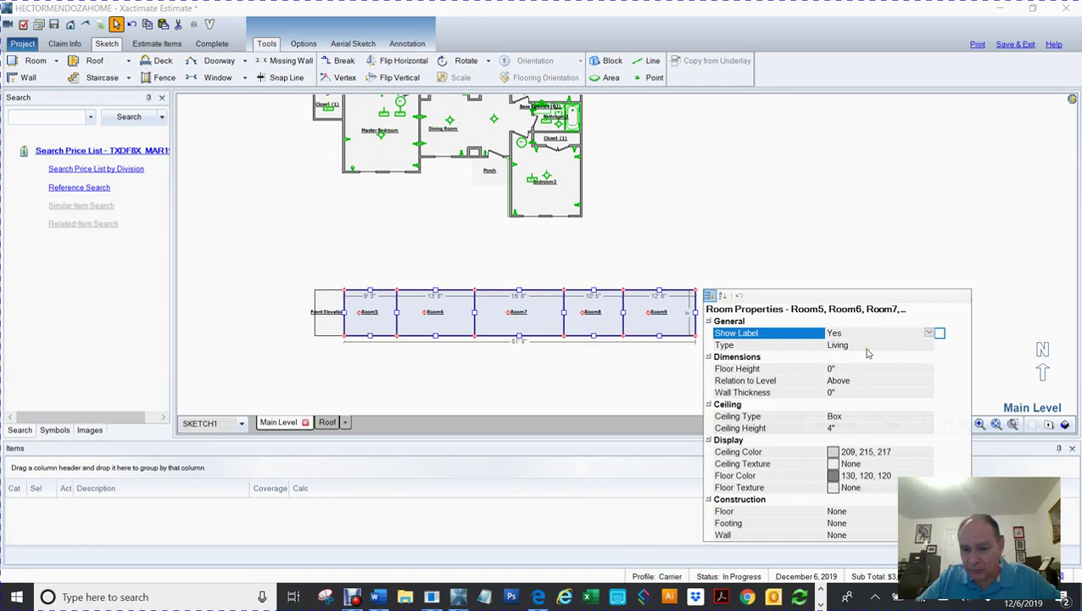
{"action": "left_click", "coordinate": [847, 331]}
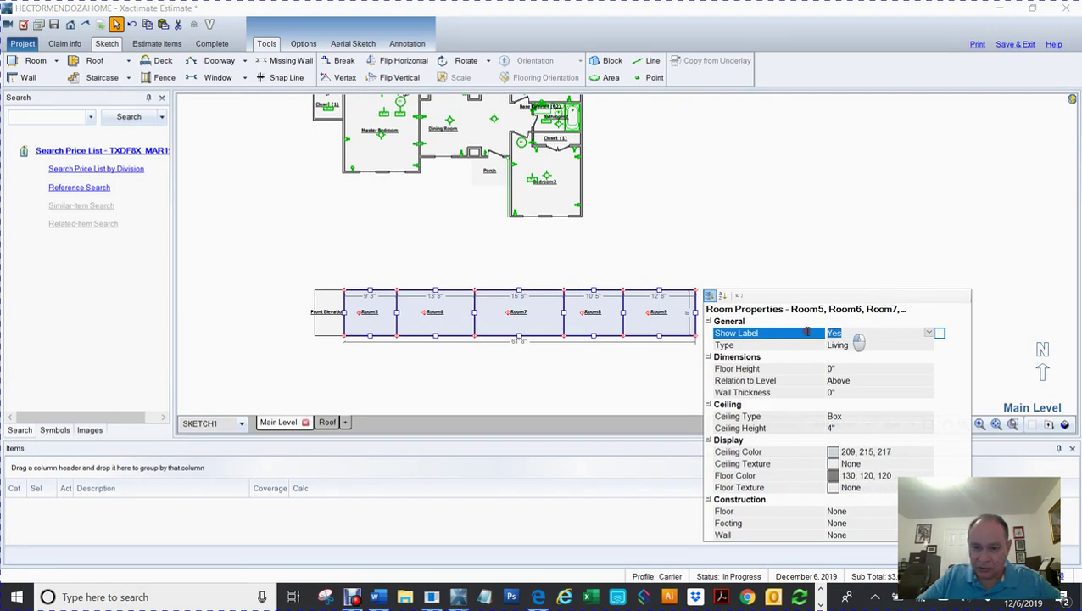
{"action": "left_click", "coordinate": [490, 366]}
{"action": "left_click_drag", "start_coordinate": [282, 258], "coordinate": [765, 369]}
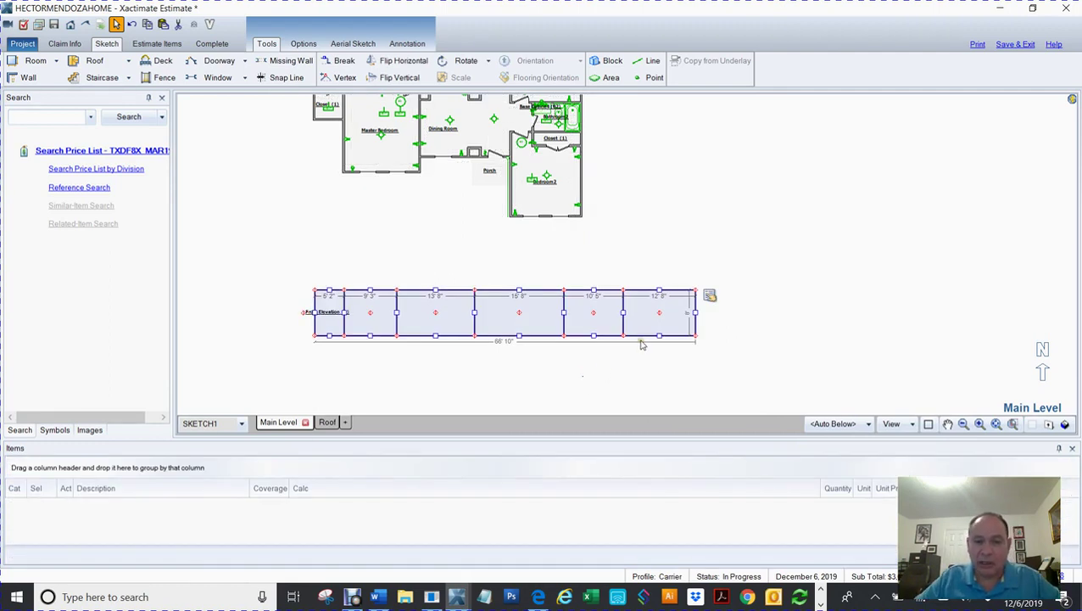
Step: Check the Main Level properties without changes, then show all levels in 3-D
{"action": "double_click", "coordinate": [626, 257]}
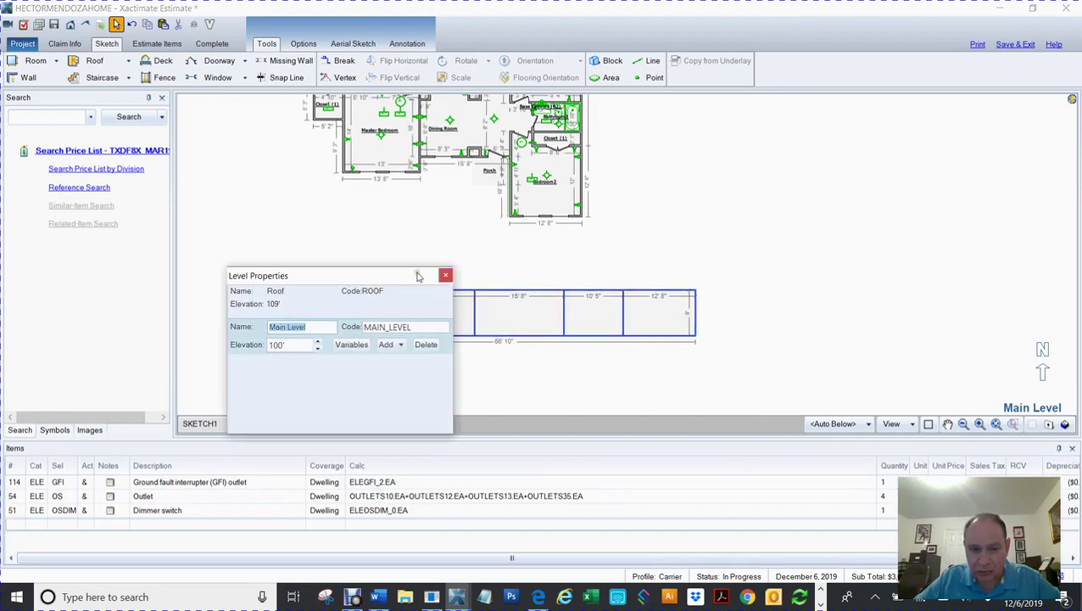
{"action": "left_click", "coordinate": [445, 275]}
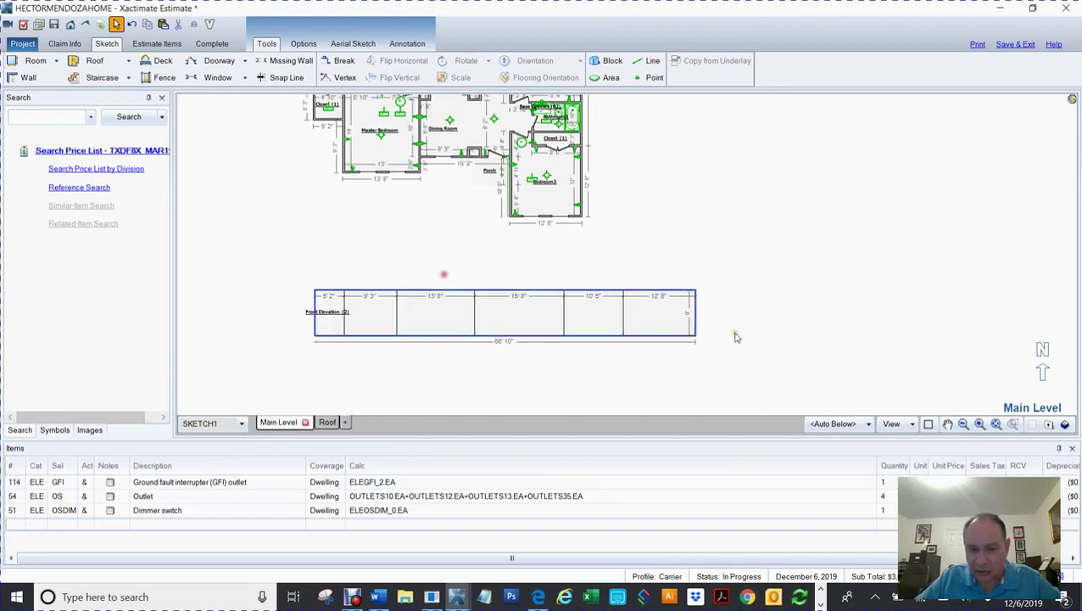
{"action": "left_click", "coordinate": [652, 316]}
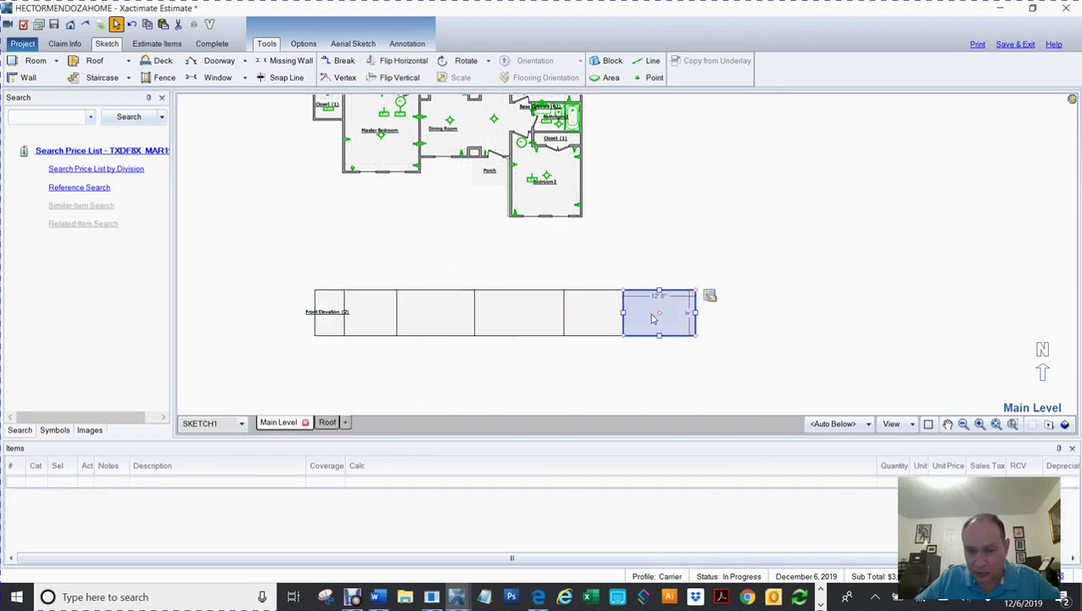
{"action": "left_click", "coordinate": [623, 357]}
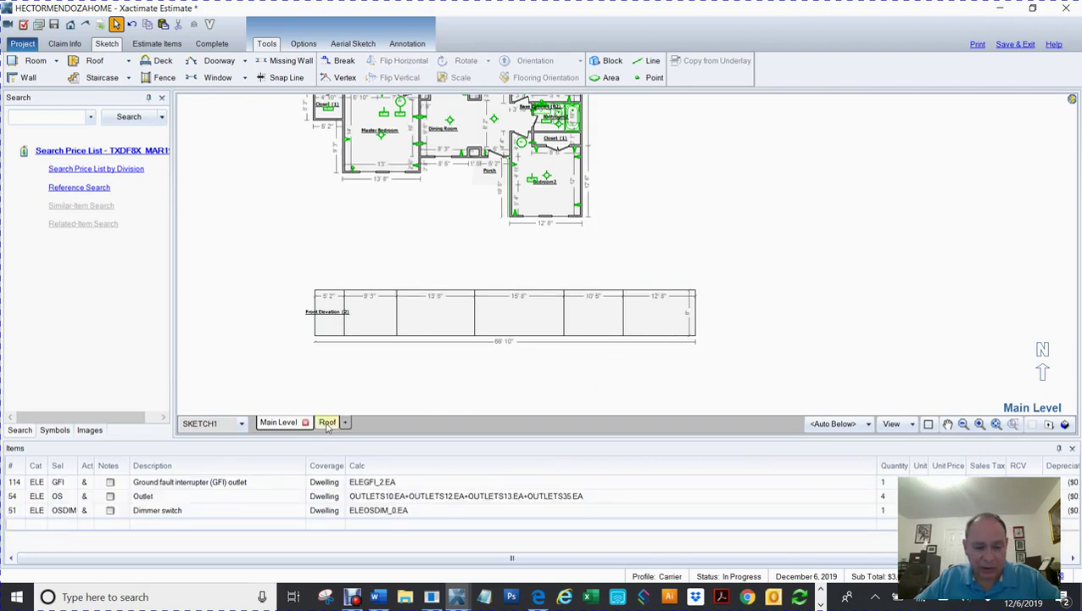
{"action": "left_click", "coordinate": [352, 422]}
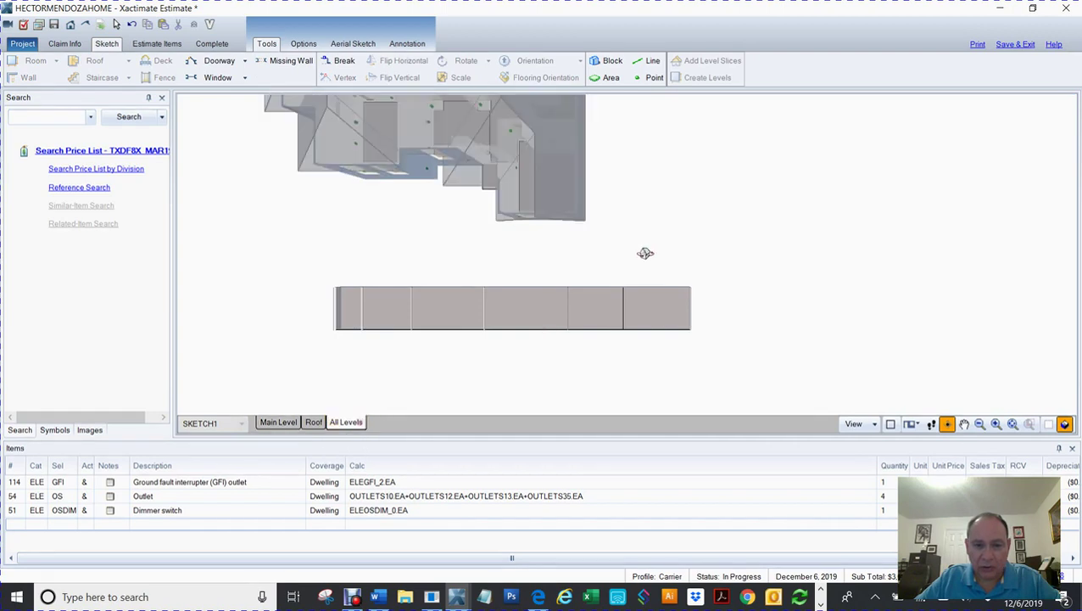
Step: Orbit and zoom the All Levels 3-D model, then return to the 2-D Main Level sketch
{"action": "left_click_drag", "start_coordinate": [655, 221], "coordinate": [666, 124]}
{"action": "left_click_drag", "start_coordinate": [678, 63], "coordinate": [511, 158]}
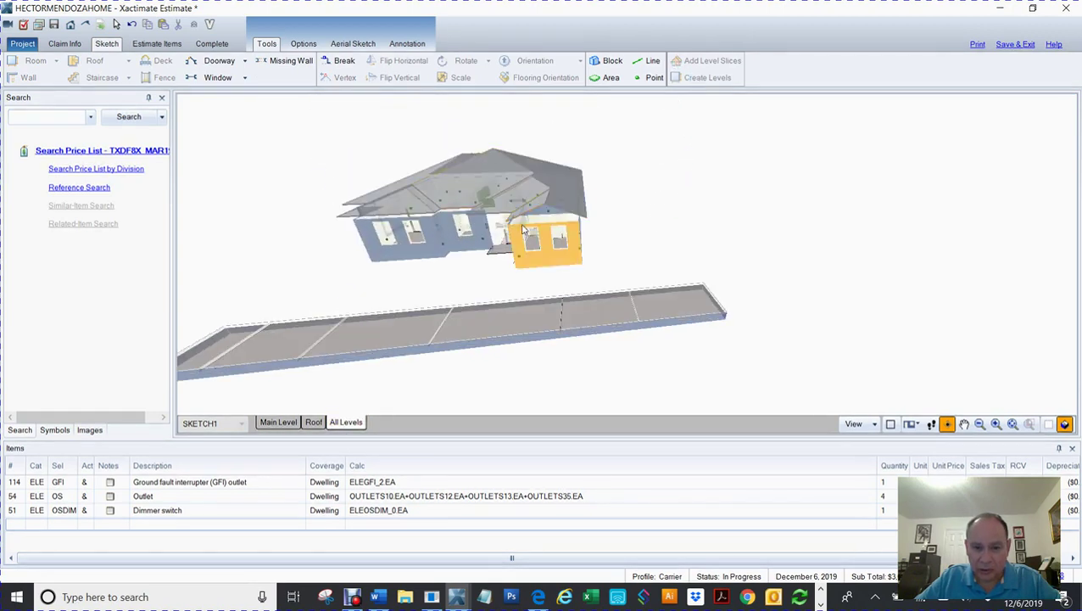
{"action": "left_click_drag", "start_coordinate": [596, 210], "coordinate": [670, 192]}
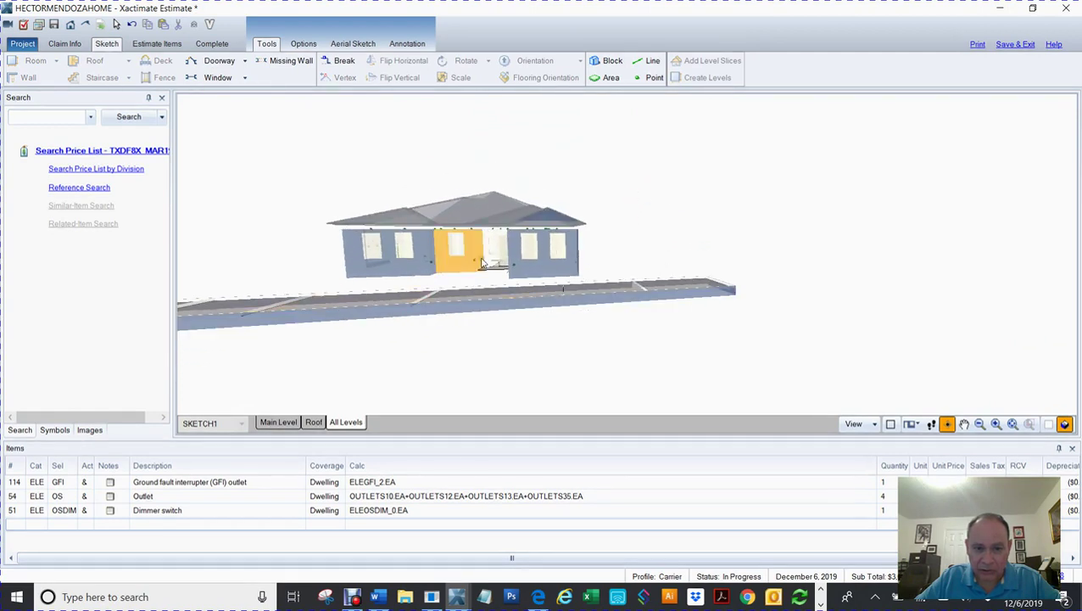
{"action": "left_click_drag", "start_coordinate": [641, 229], "coordinate": [647, 221]}
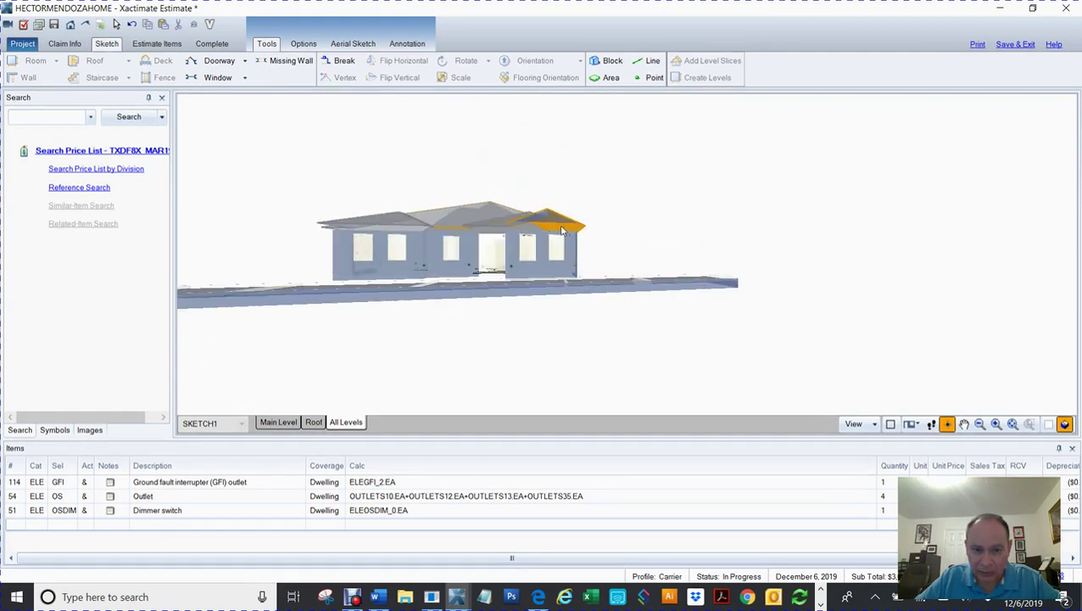
{"action": "scroll", "coordinate": [649, 244], "scroll_direction": "up", "scroll_amount": 6}
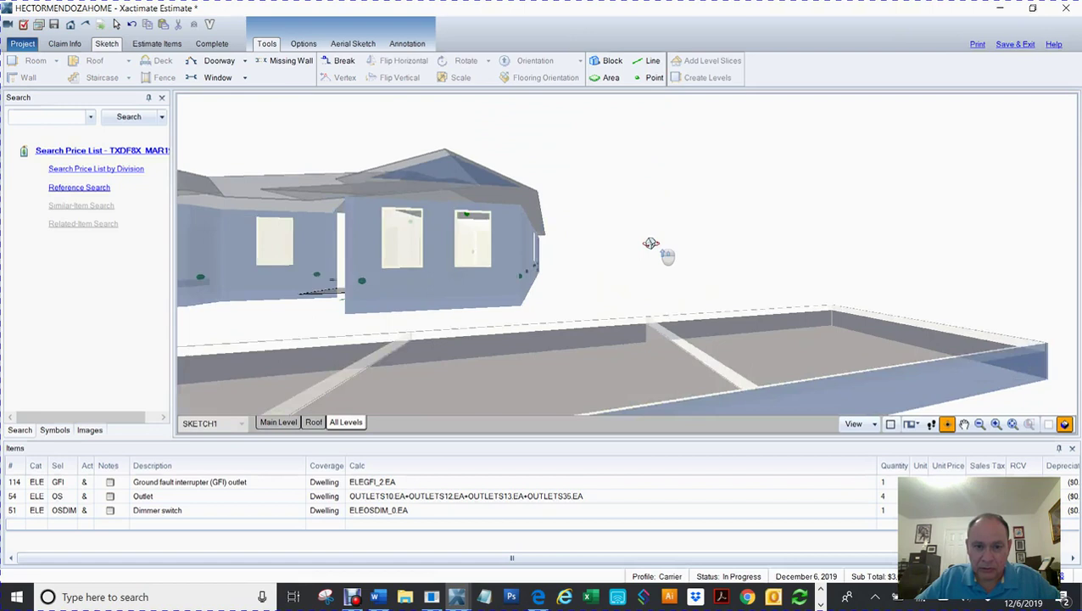
{"action": "mouse_move", "coordinate": [591, 268]}
{"action": "left_mouse_down"}
{"action": "mouse_move", "coordinate": [604, 234]}
{"action": "mouse_move", "coordinate": [601, 257]}
{"action": "left_mouse_up"}
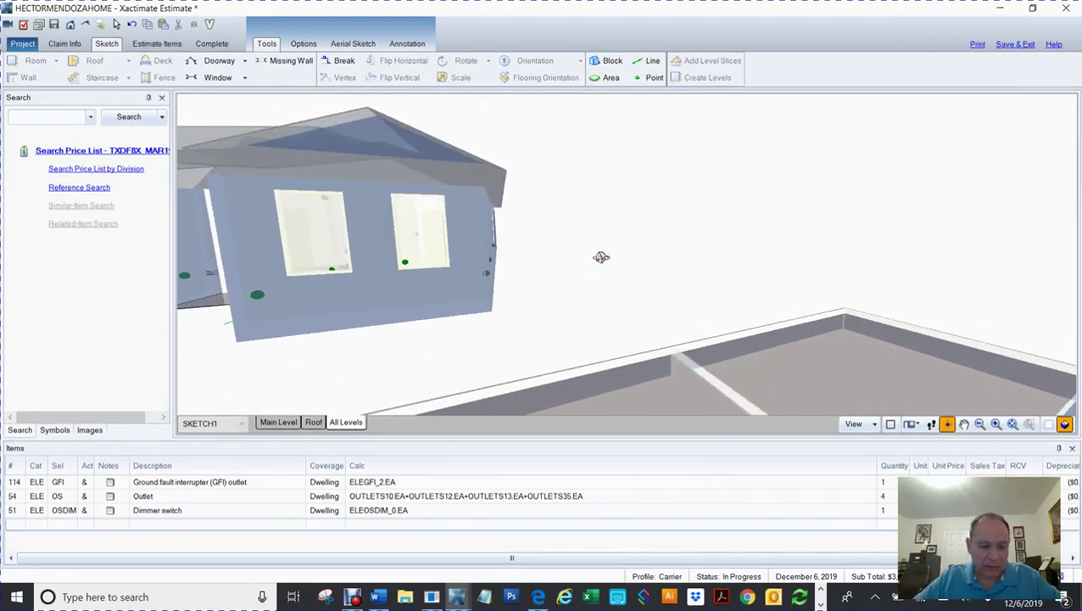
{"action": "key", "text": "F8"}
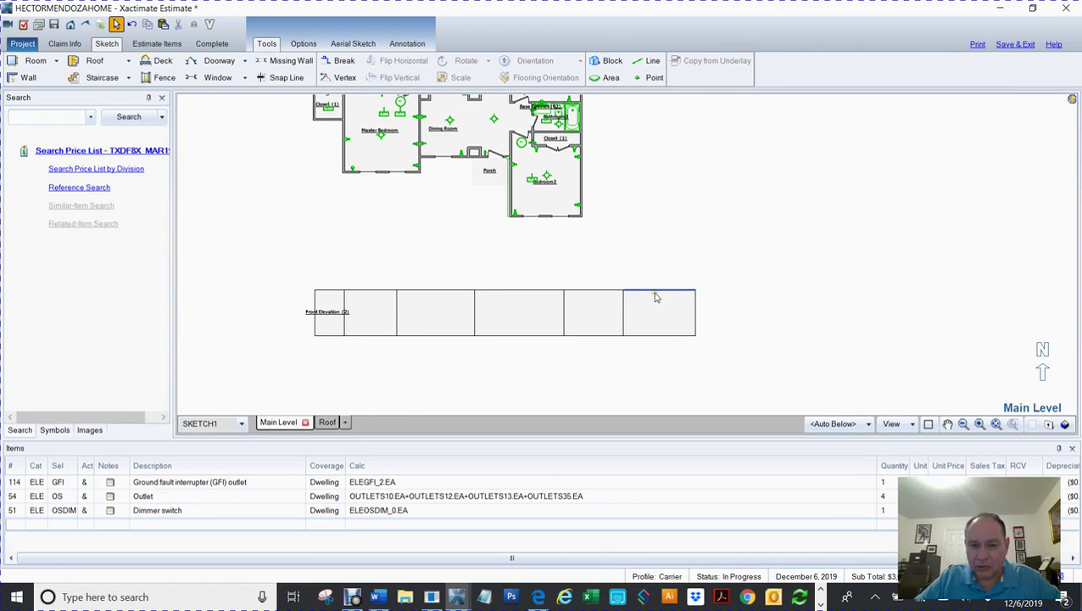
Step: Raise the rightmost box's top-wall midpoint into a gable peak with 6' 10" slopes
{"action": "left_click", "coordinate": [658, 292]}
{"action": "left_click_drag", "start_coordinate": [658, 291], "coordinate": [661, 280]}
{"action": "left_click", "coordinate": [749, 302]}
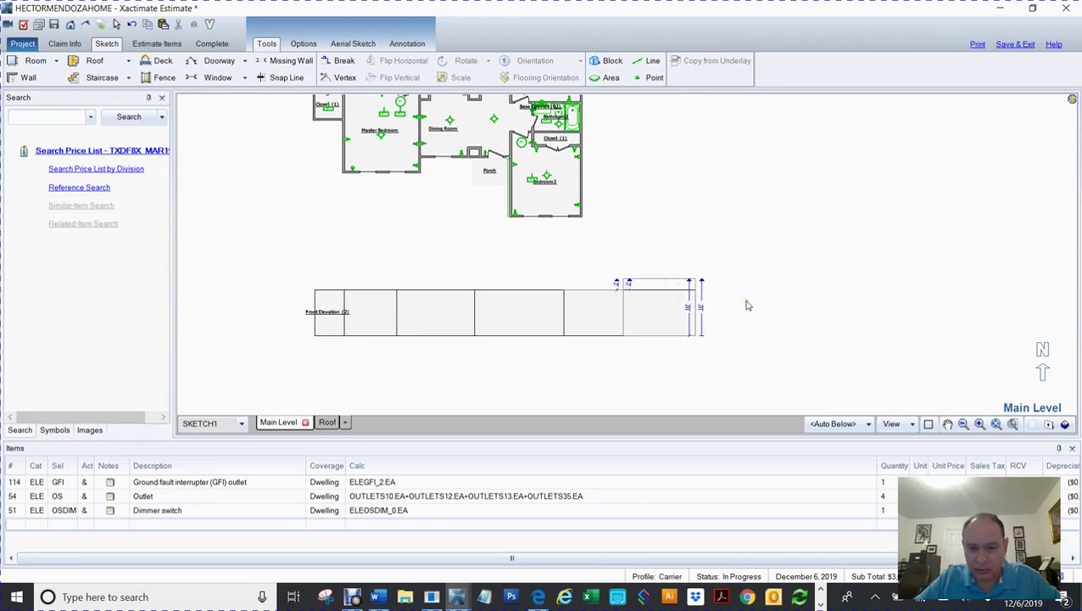
{"action": "key", "text": "ctrl+z"}
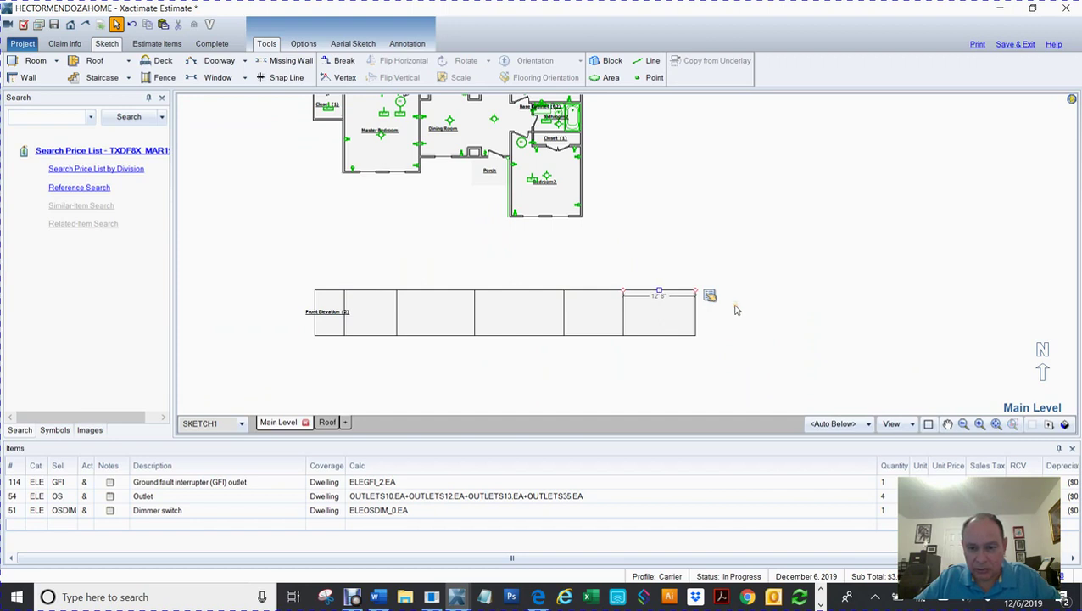
{"action": "left_click", "coordinate": [674, 316]}
{"action": "left_click", "coordinate": [661, 314]}
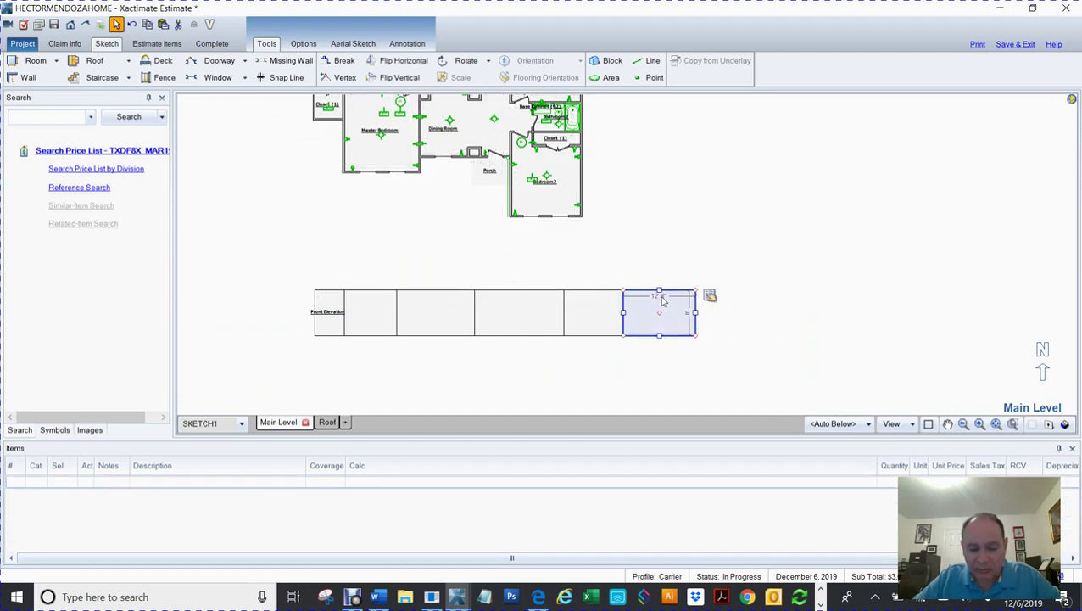
{"action": "key", "text": "v"}
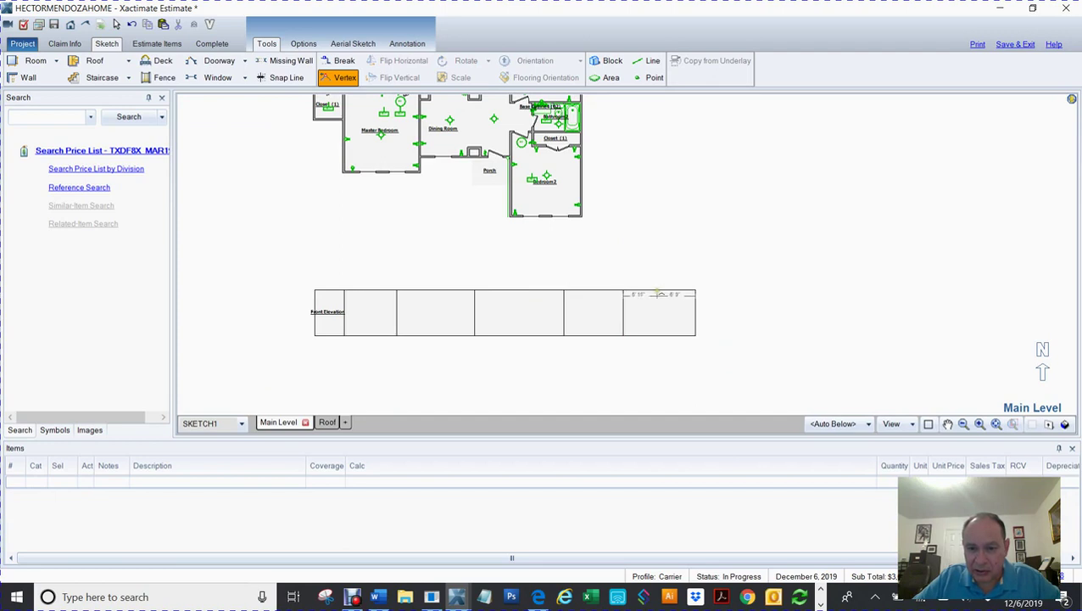
{"action": "left_click", "coordinate": [658, 290]}
{"action": "left_click_drag", "start_coordinate": [658, 290], "coordinate": [659, 278]}
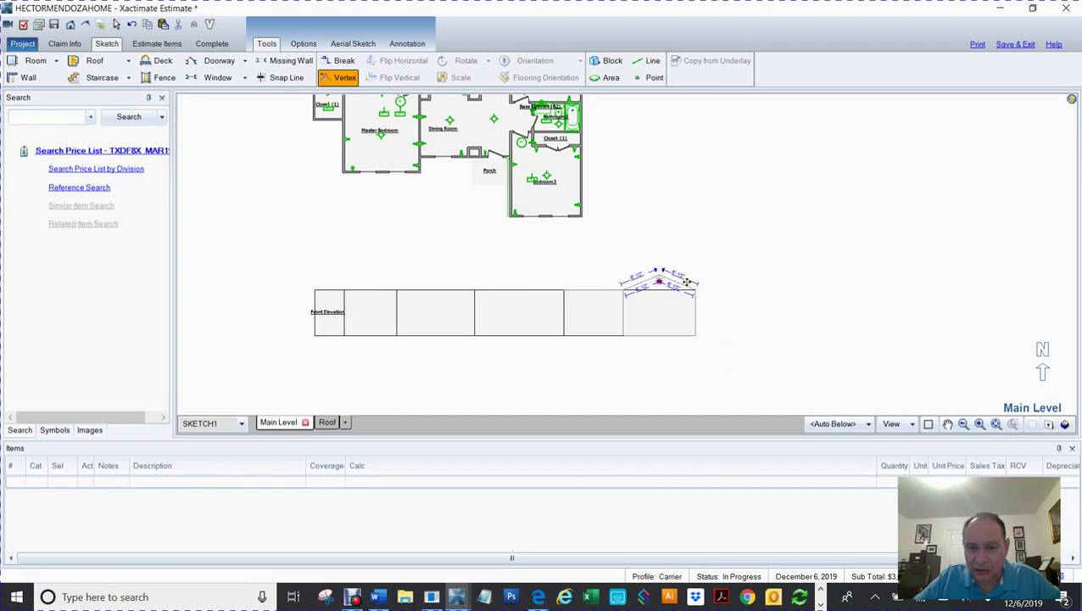
{"action": "left_click", "coordinate": [779, 273]}
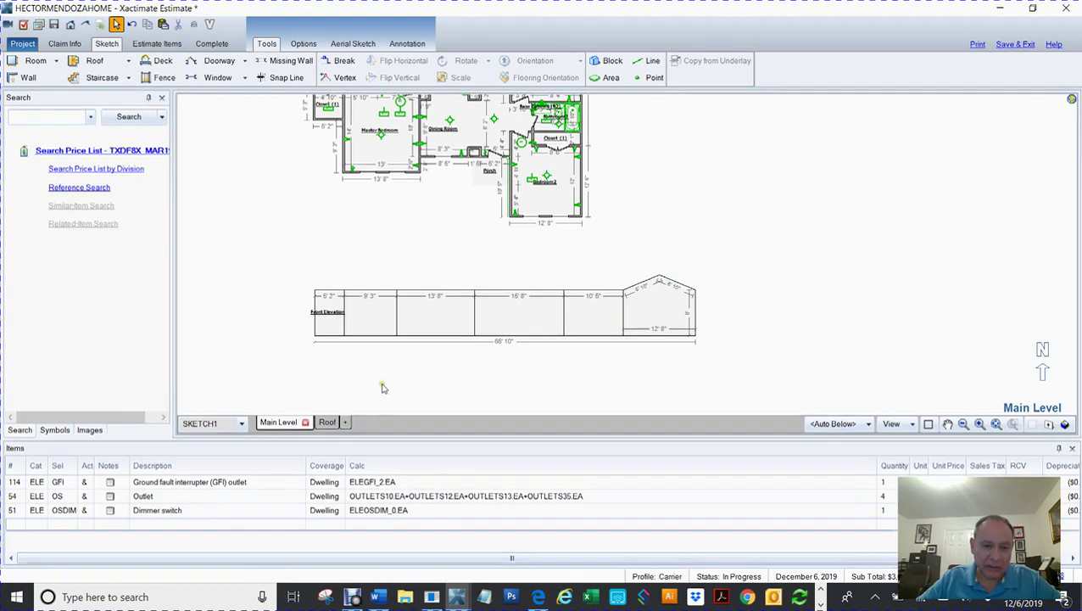
Step: Reselect the gabled end room and zoom in to centre it for placing openings
{"action": "left_click", "coordinate": [653, 315]}
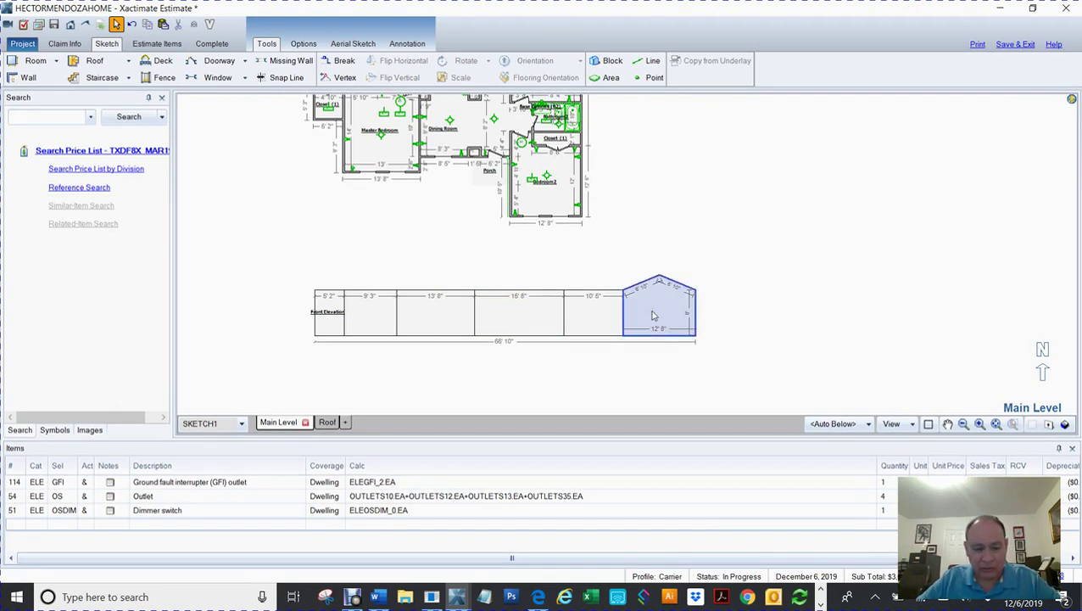
{"action": "key", "text": "w"}
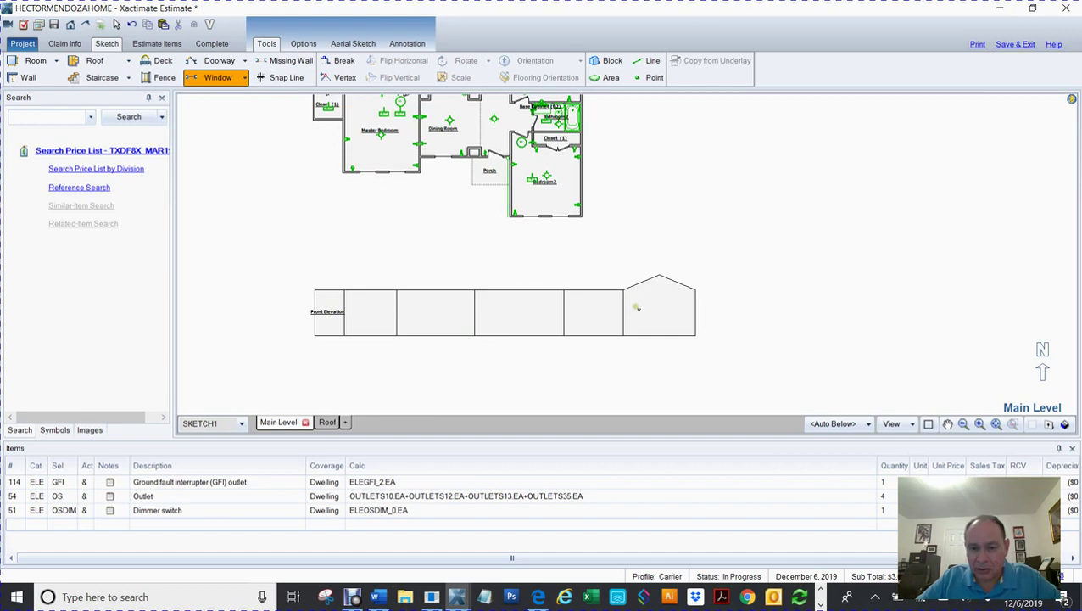
{"action": "key", "text": "Escape"}
{"action": "left_click", "coordinate": [651, 324]}
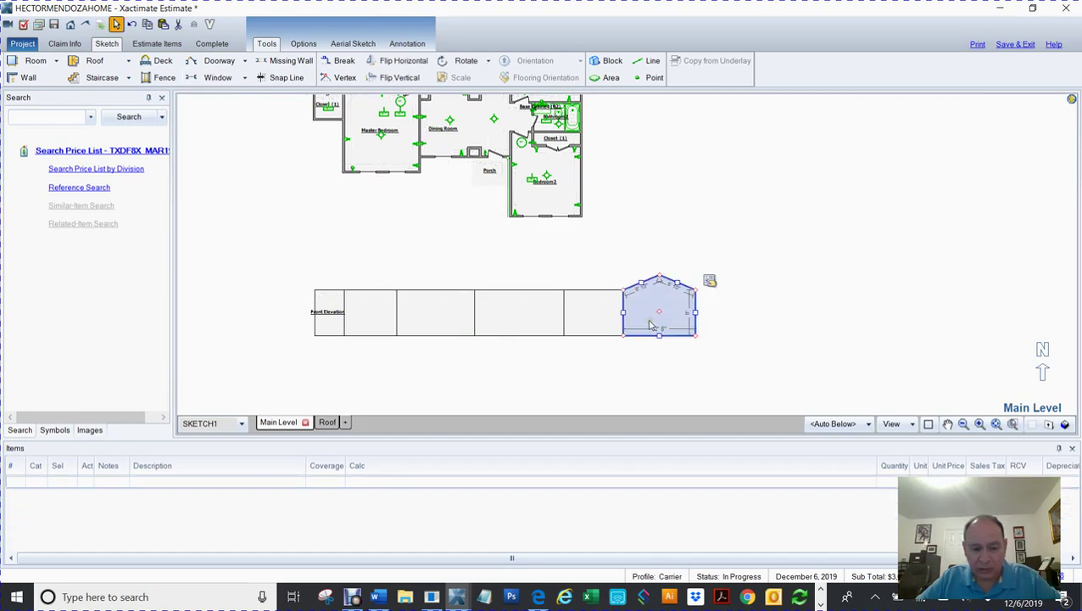
{"action": "key", "text": "w"}
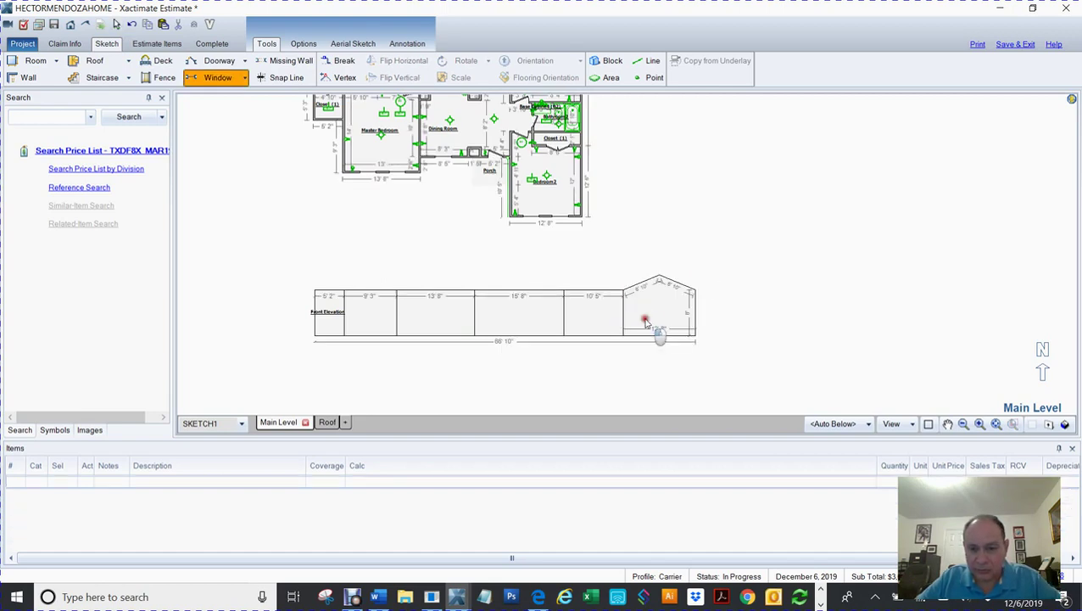
{"action": "key", "text": "Escape"}
{"action": "left_click", "coordinate": [646, 321]}
{"action": "scroll", "coordinate": [777, 357], "scroll_direction": "up", "scroll_amount": 3}
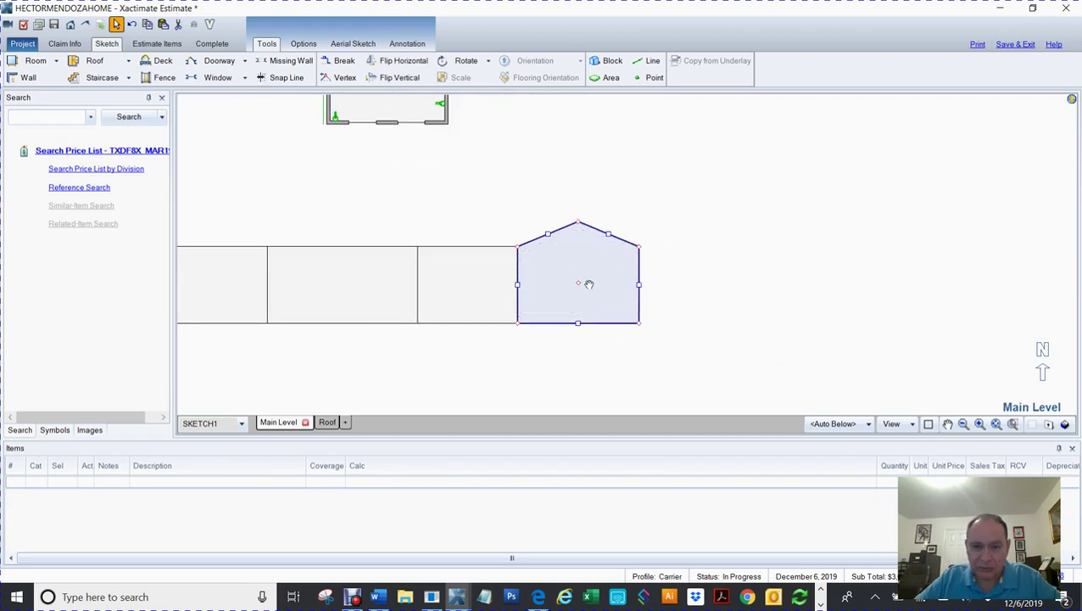
{"action": "left_click_drag", "start_coordinate": [584, 288], "coordinate": [589, 313]}
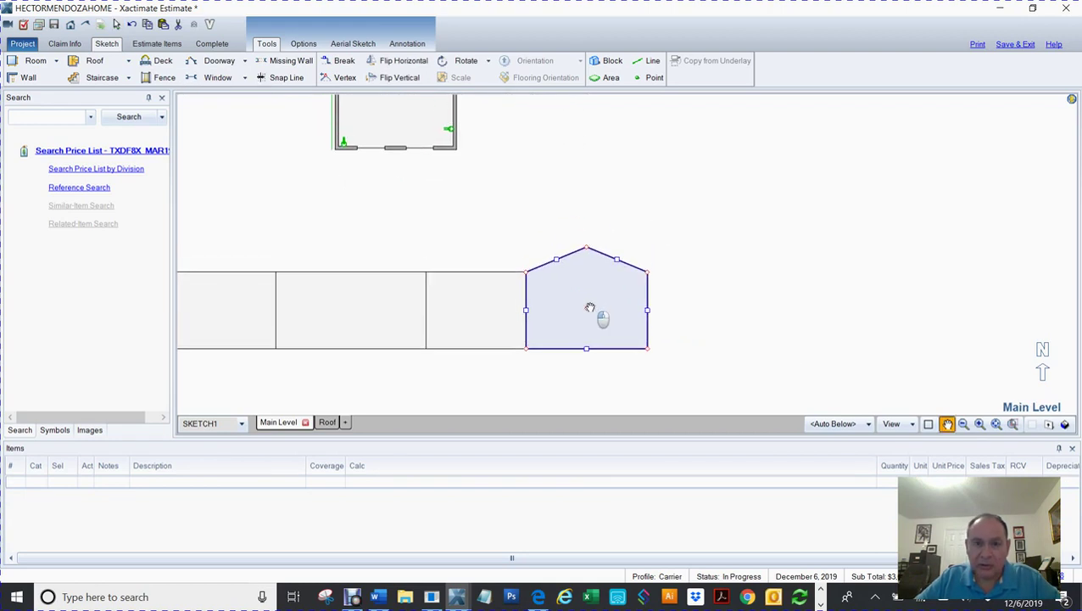
{"action": "left_click", "coordinate": [598, 80]}
Step: Draw a small area in the gabled room, name it Windows, and set Hole to Yes
{"action": "left_click_drag", "start_coordinate": [552, 300], "coordinate": [576, 330]}
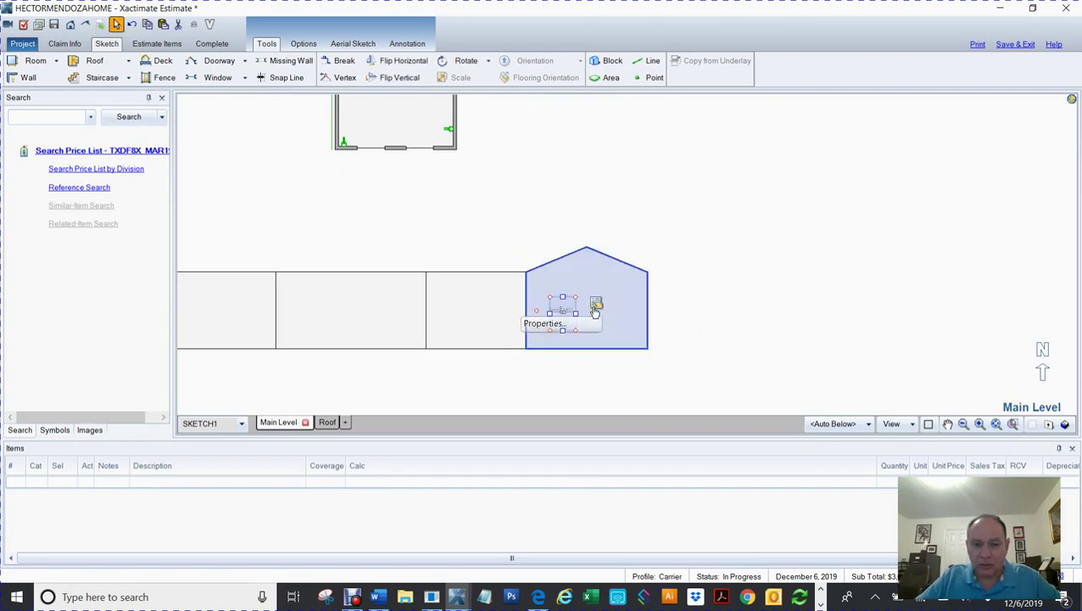
{"action": "double_click", "coordinate": [561, 315]}
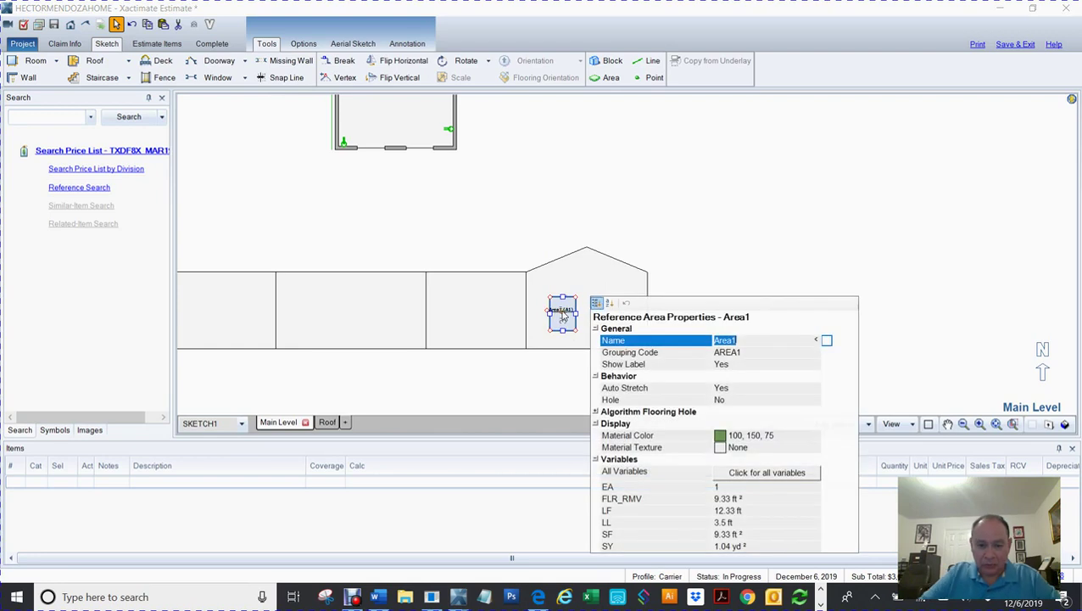
{"action": "type", "text": "Win"}
{"action": "key", "text": "Return"}
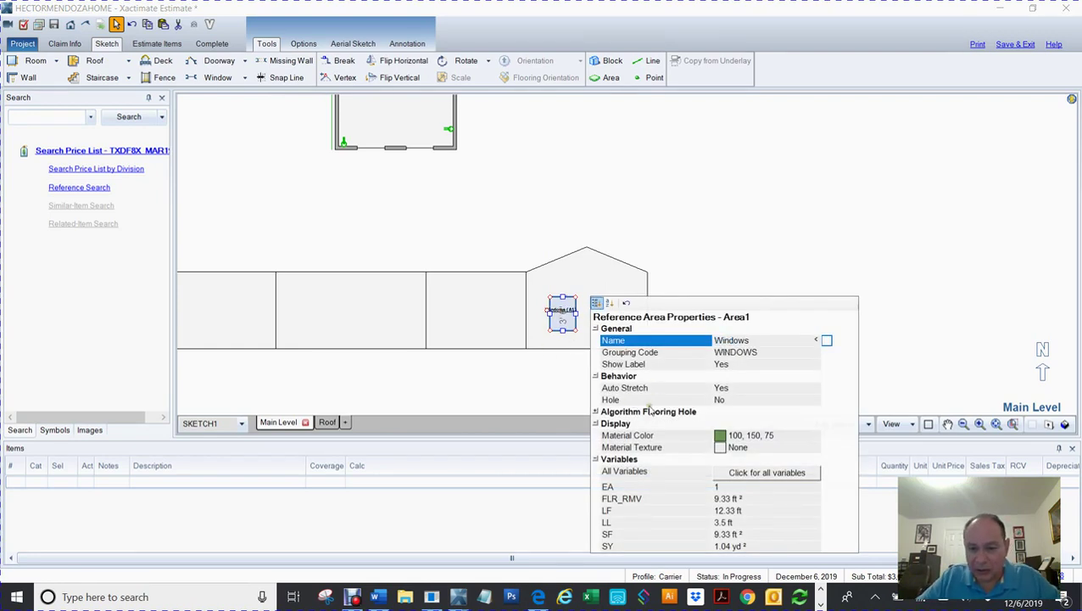
{"action": "left_click", "coordinate": [728, 401]}
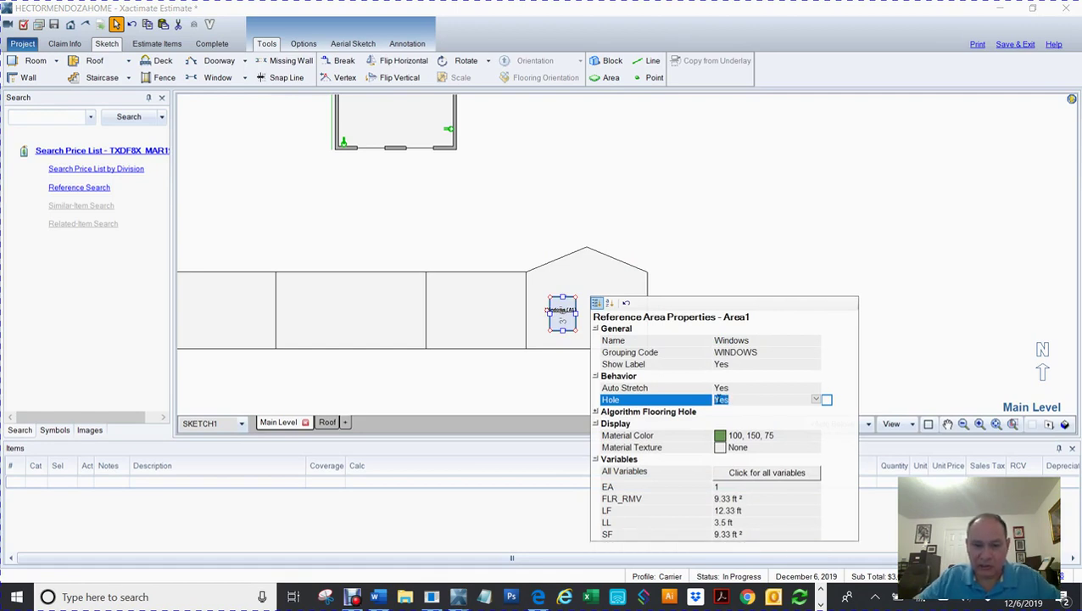
{"action": "left_click", "coordinate": [563, 316]}
{"action": "left_click", "coordinate": [564, 317]}
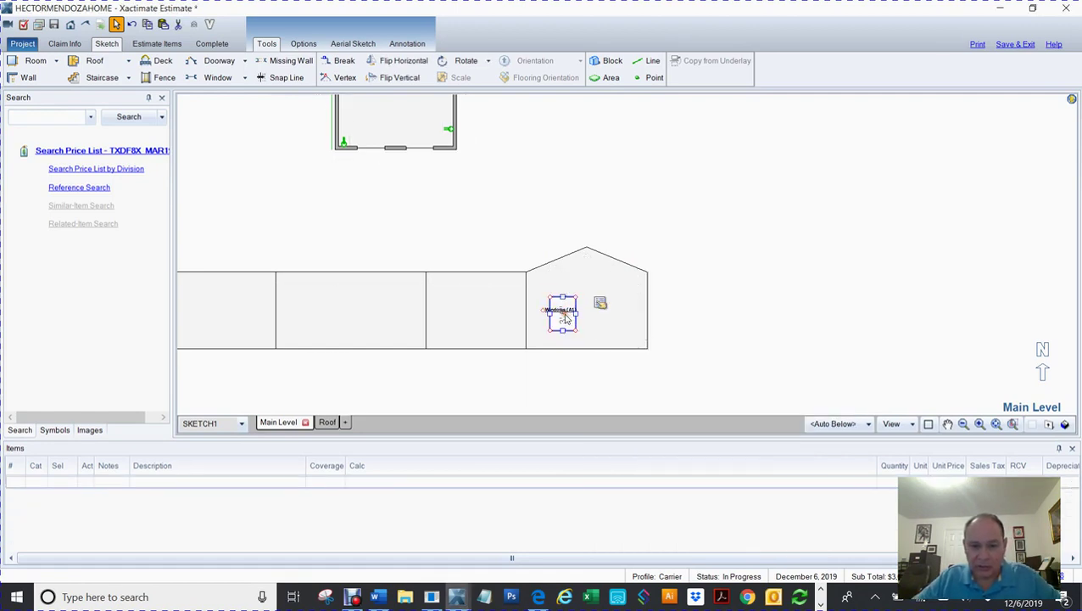
Step: Paste Windows copies into the gabled room, centre room and second room (Windows1–Windows4)
{"action": "key", "text": "ctrl+v"}
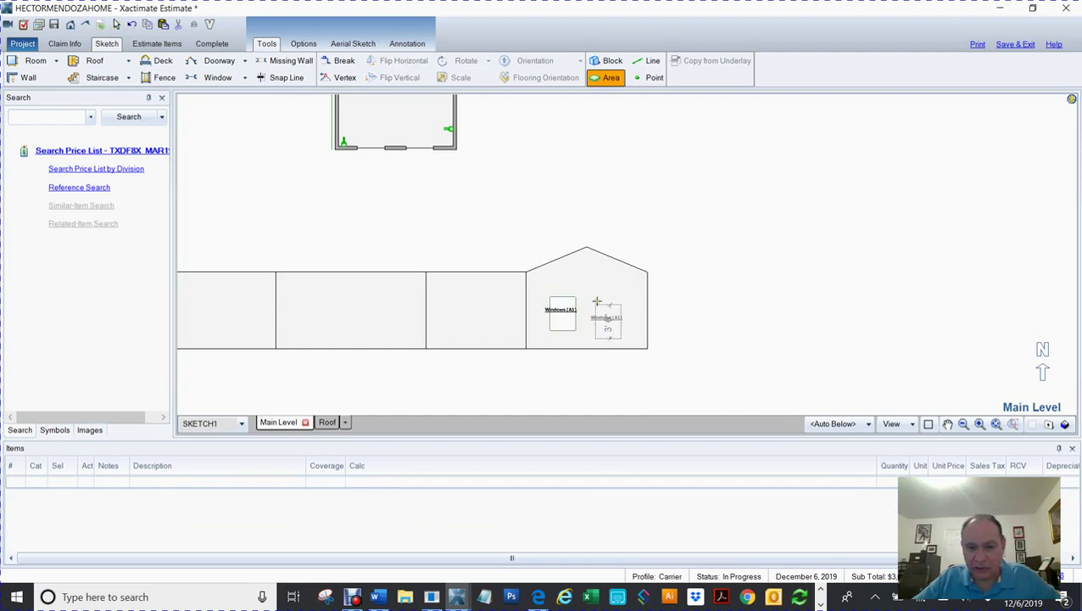
{"action": "left_click", "coordinate": [585, 298]}
{"action": "mouse_move", "coordinate": [424, 391]}
{"action": "left_mouse_down"}
{"action": "mouse_move", "coordinate": [755, 360]}
{"action": "mouse_move", "coordinate": [695, 374]}
{"action": "left_mouse_up"}
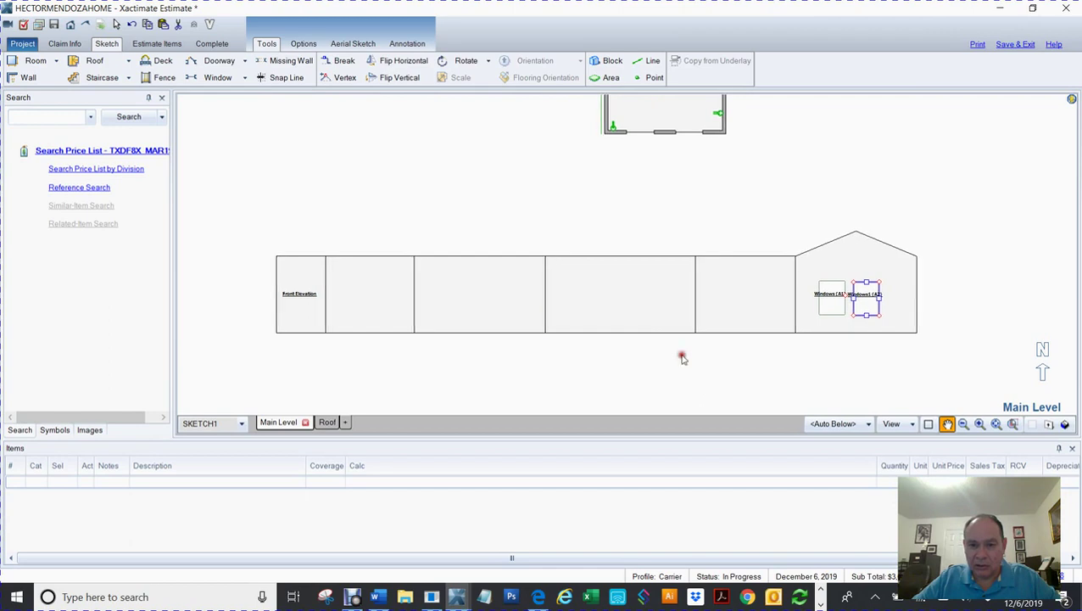
{"action": "key", "text": "Escape"}
{"action": "left_click", "coordinate": [642, 301]}
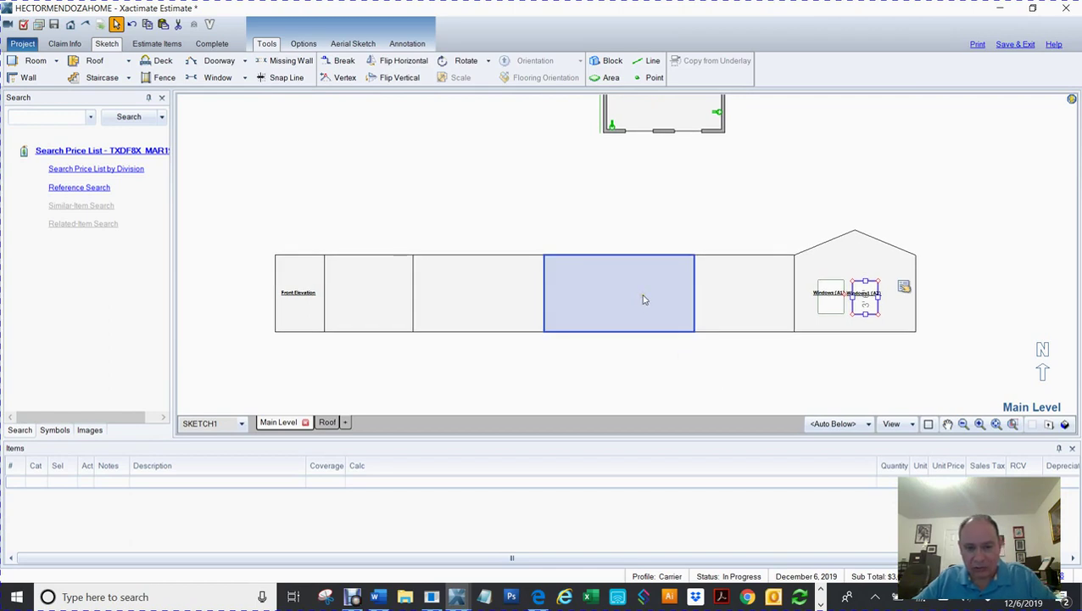
{"action": "key", "text": "ctrl+v"}
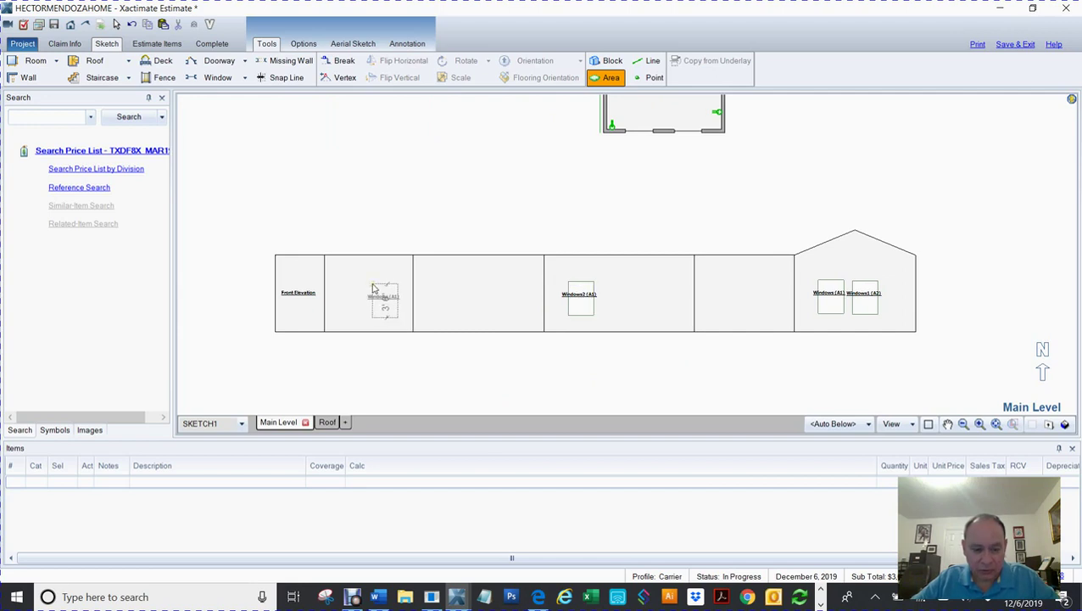
{"action": "left_click", "coordinate": [337, 294]}
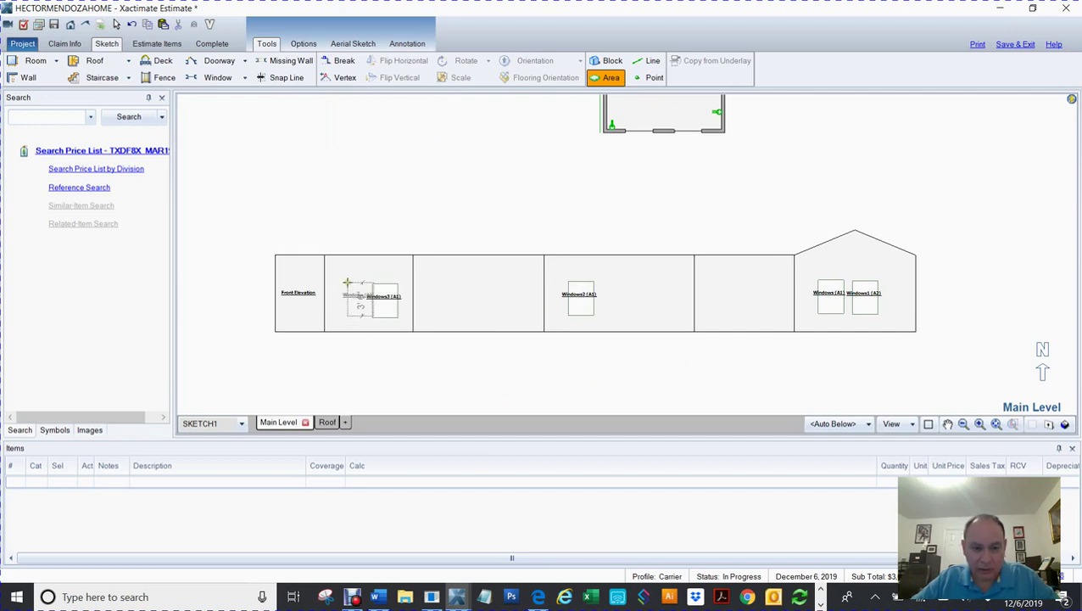
{"action": "left_click", "coordinate": [343, 283]}
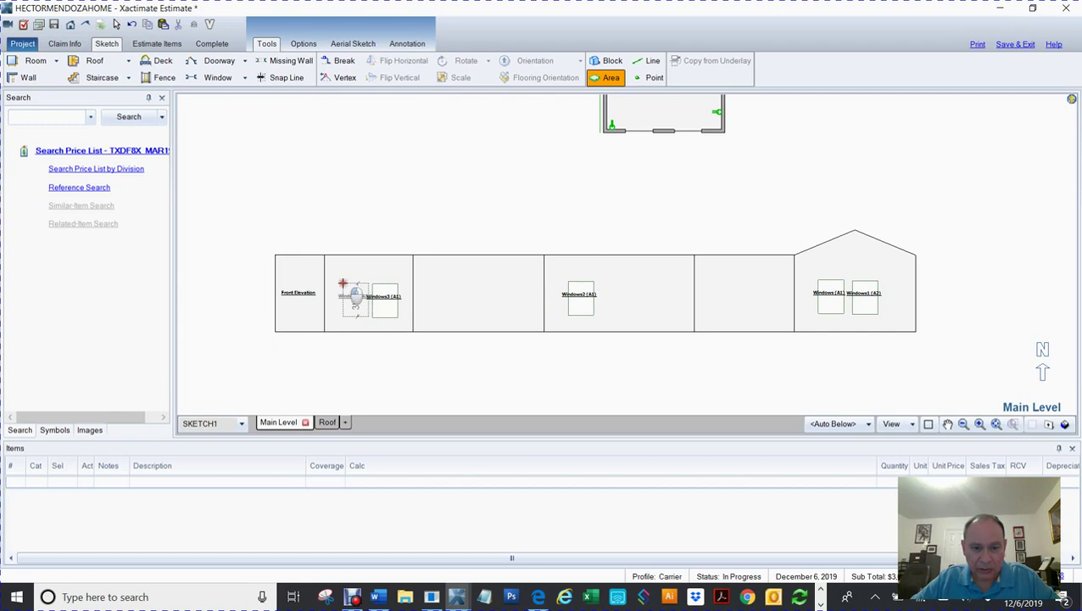
{"action": "left_click", "coordinate": [611, 350]}
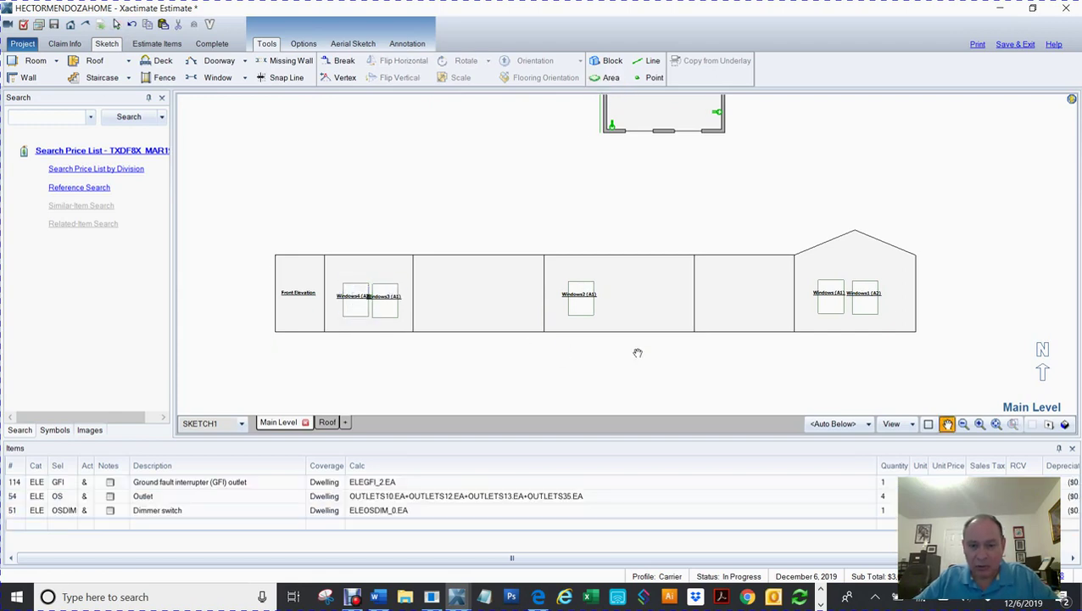
{"action": "key", "text": "ctrl+v"}
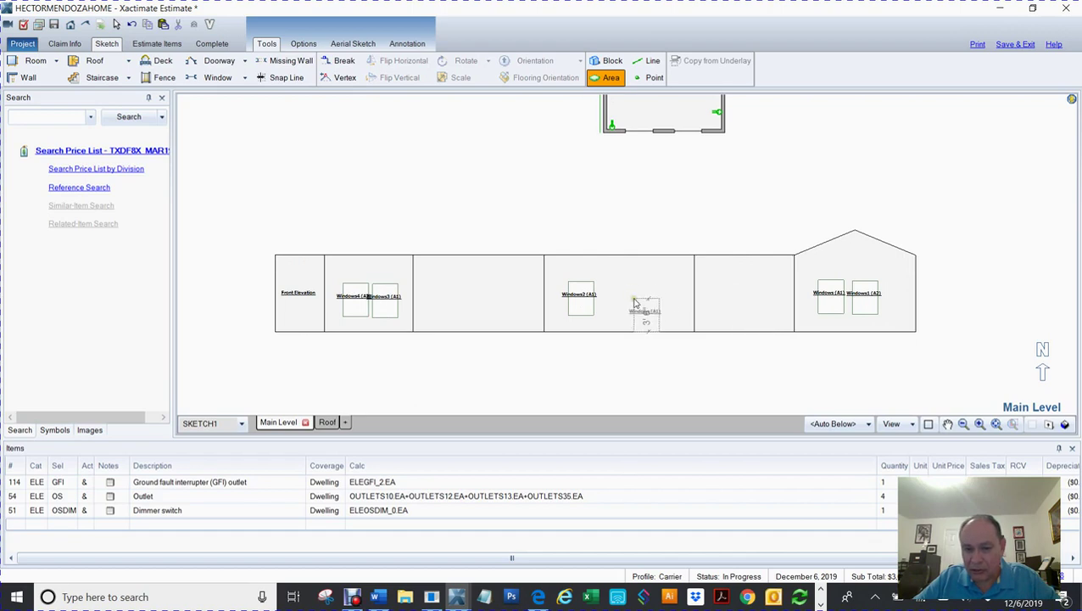
Step: Place Windows5 beside Windows2 and make it a 2' 8" by 6' 8" door-sized opening
{"action": "left_click", "coordinate": [636, 304]}
{"action": "scroll", "coordinate": [672, 318], "scroll_direction": "up", "scroll_amount": 4}
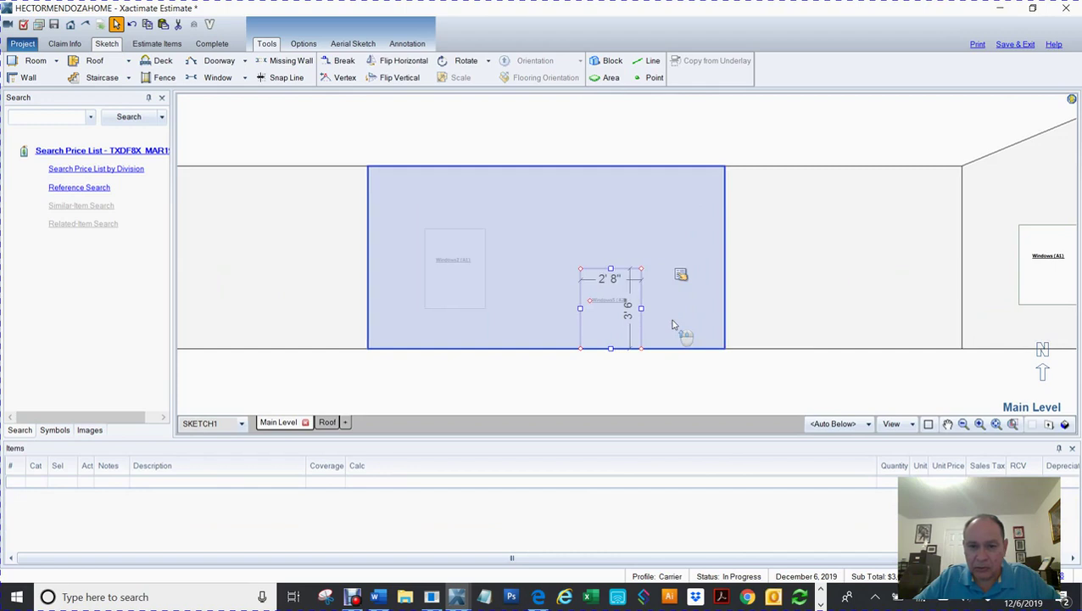
{"action": "left_click_drag", "start_coordinate": [611, 270], "coordinate": [611, 244]}
{"action": "left_click", "coordinate": [629, 297]}
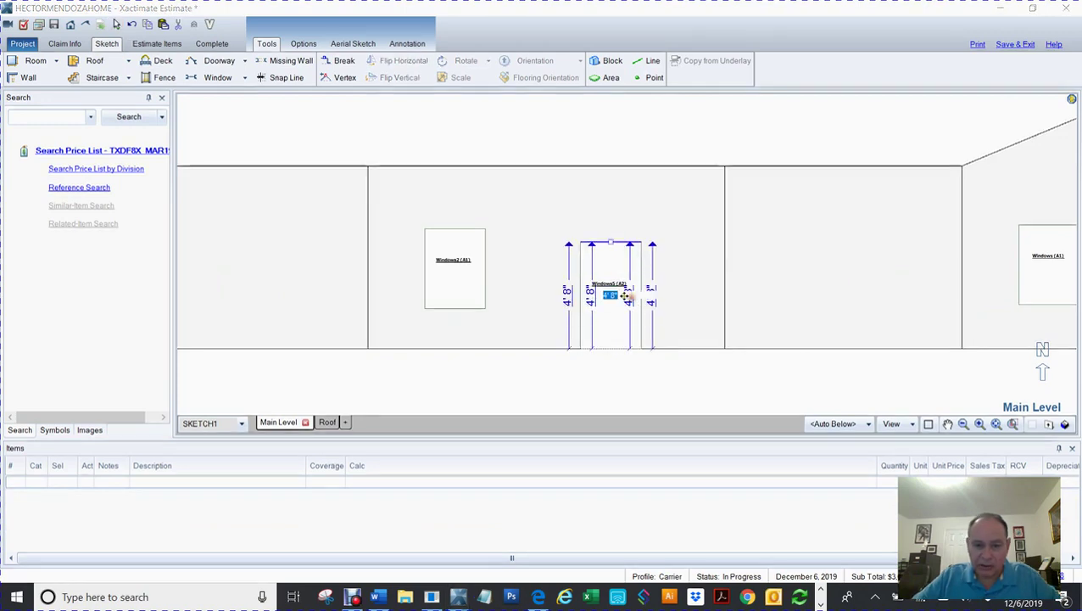
{"action": "type", "text": "6.8"}
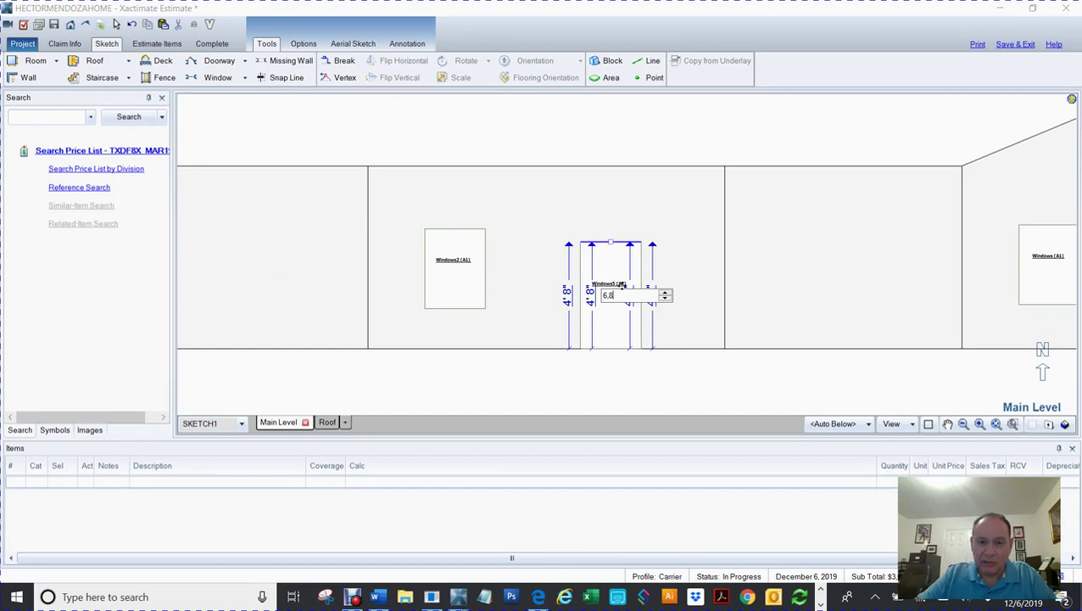
{"action": "key", "text": "Return"}
{"action": "left_click", "coordinate": [591, 272]}
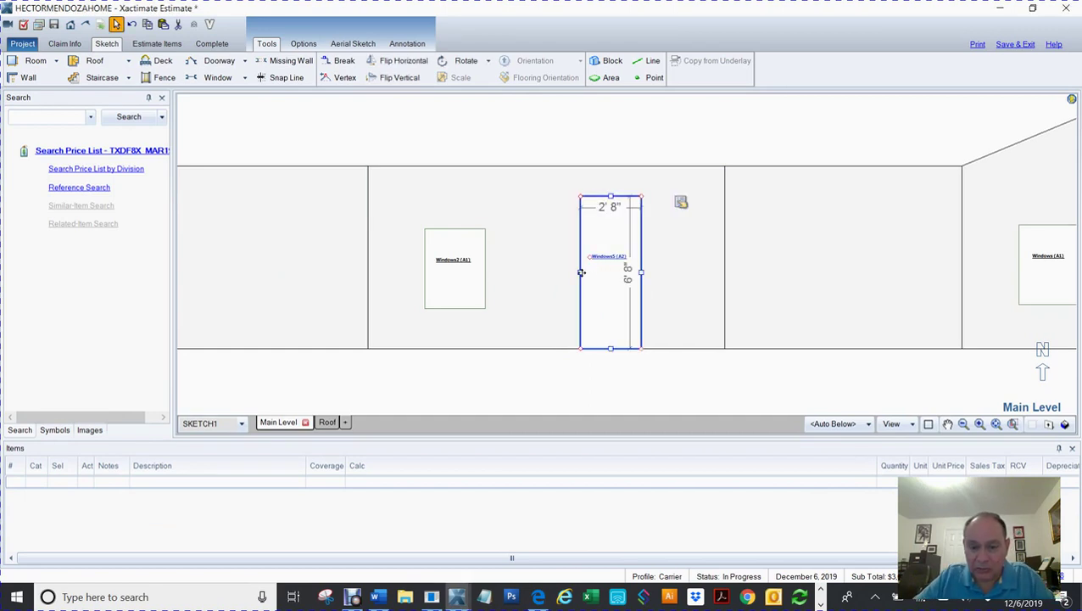
{"action": "left_click", "coordinate": [581, 361]}
{"action": "scroll", "coordinate": [585, 360], "scroll_direction": "down", "scroll_amount": 2}
{"action": "scroll", "coordinate": [584, 360], "scroll_direction": "down", "scroll_amount": 2}
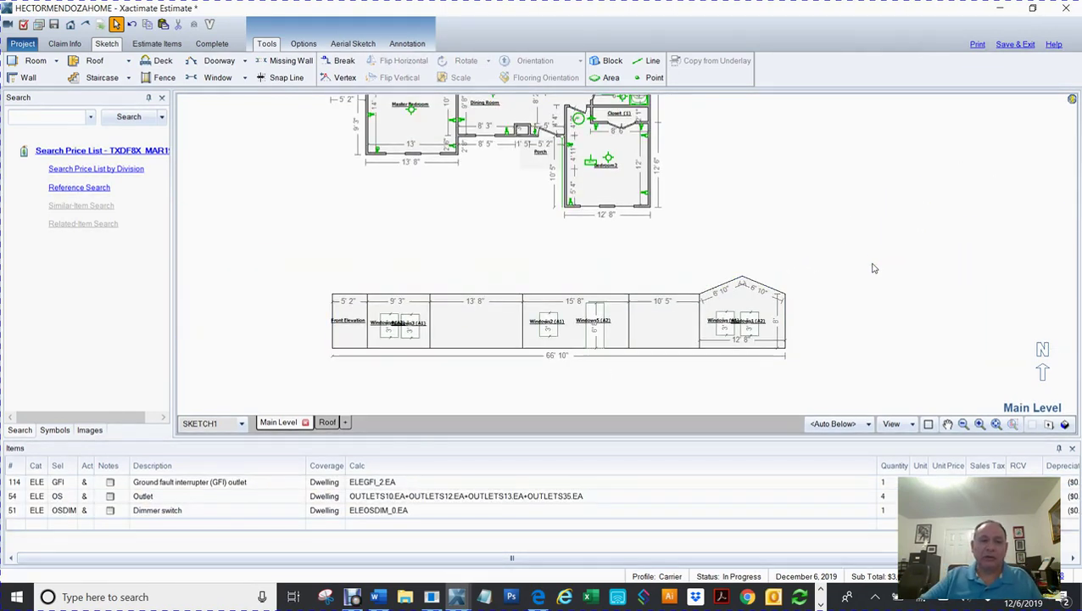
{"action": "left_click", "coordinate": [158, 44]}
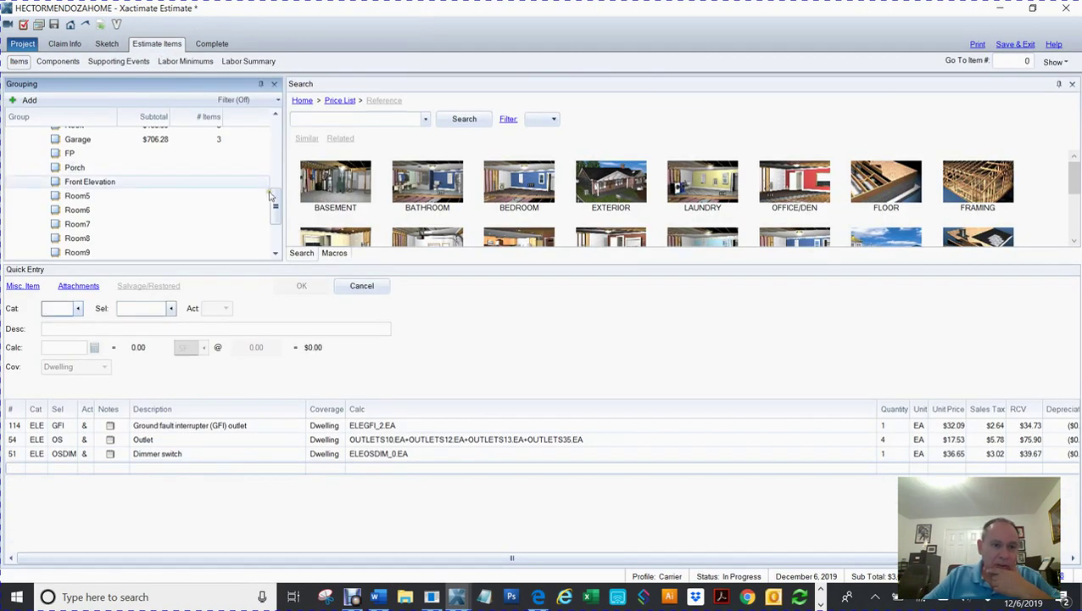
Step: Select the Front Elevation group in Estimate Items and confirm it has no line items
{"action": "mouse_move", "coordinate": [275, 204]}
{"action": "left_mouse_down"}
{"action": "mouse_move", "coordinate": [270, 251]}
{"action": "mouse_move", "coordinate": [293, 177]}
{"action": "mouse_move", "coordinate": [288, 131]}
{"action": "mouse_move", "coordinate": [285, 201]}
{"action": "left_mouse_up"}
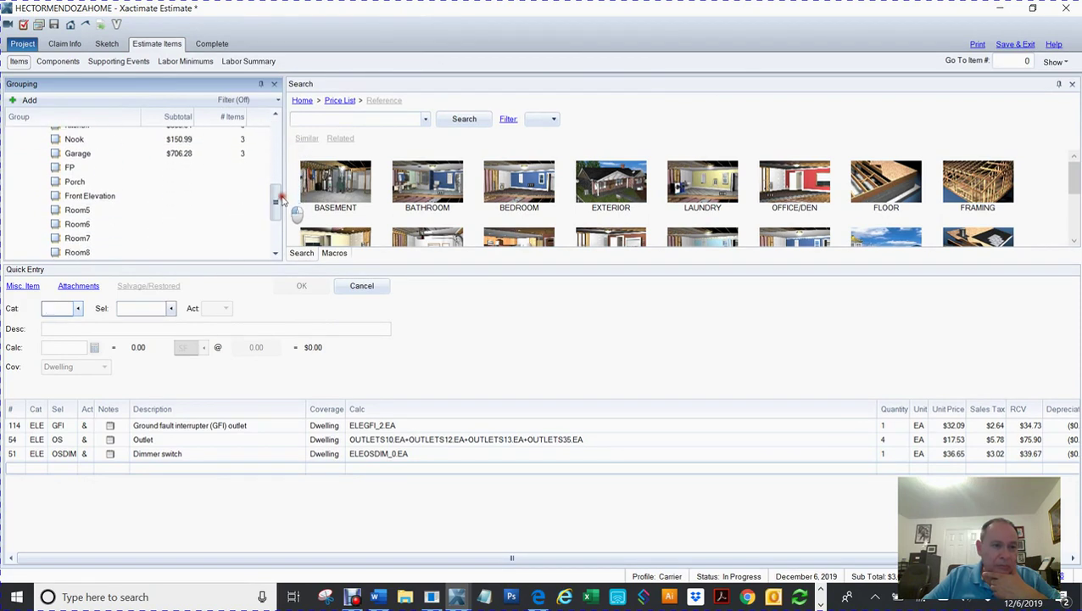
{"action": "left_click", "coordinate": [116, 196]}
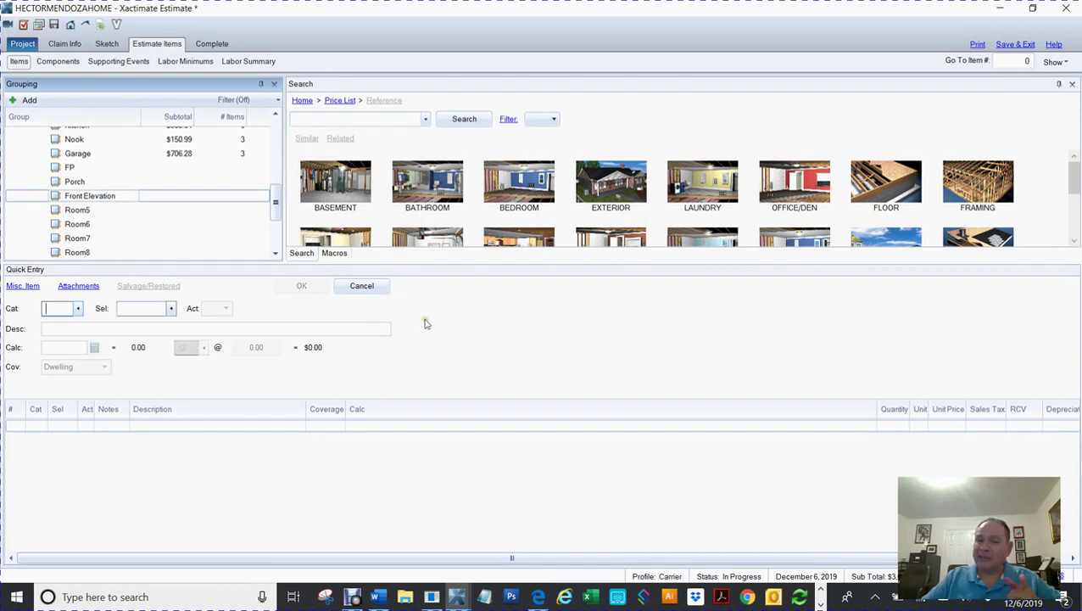
{"action": "left_click", "coordinate": [516, 332]}
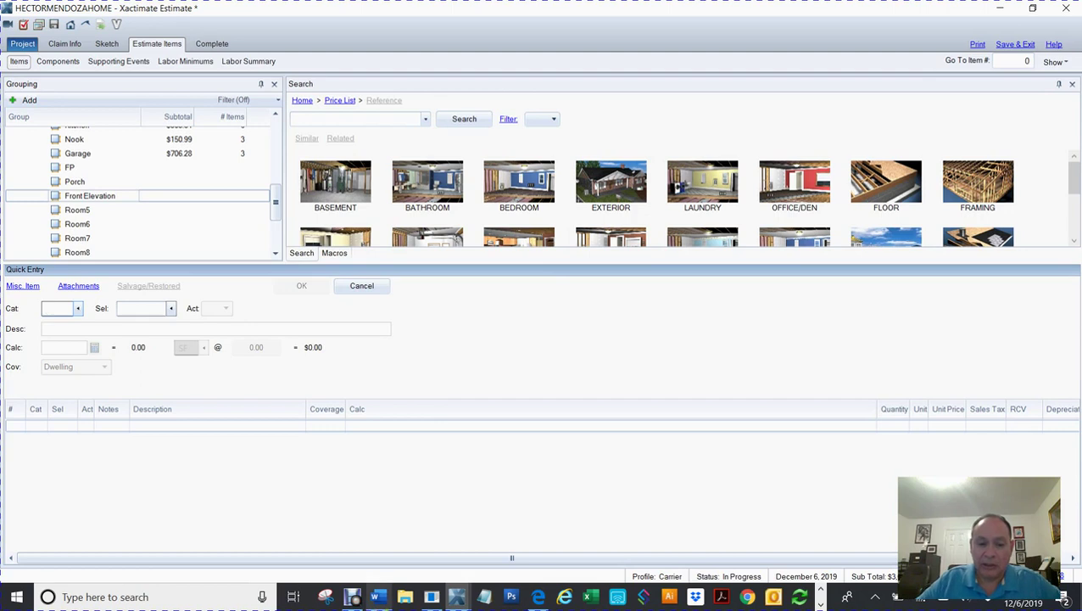
Step: Switch to the 'Becoming an independent Adjuster.docx' Word document
{"action": "left_click", "coordinate": [355, 601]}
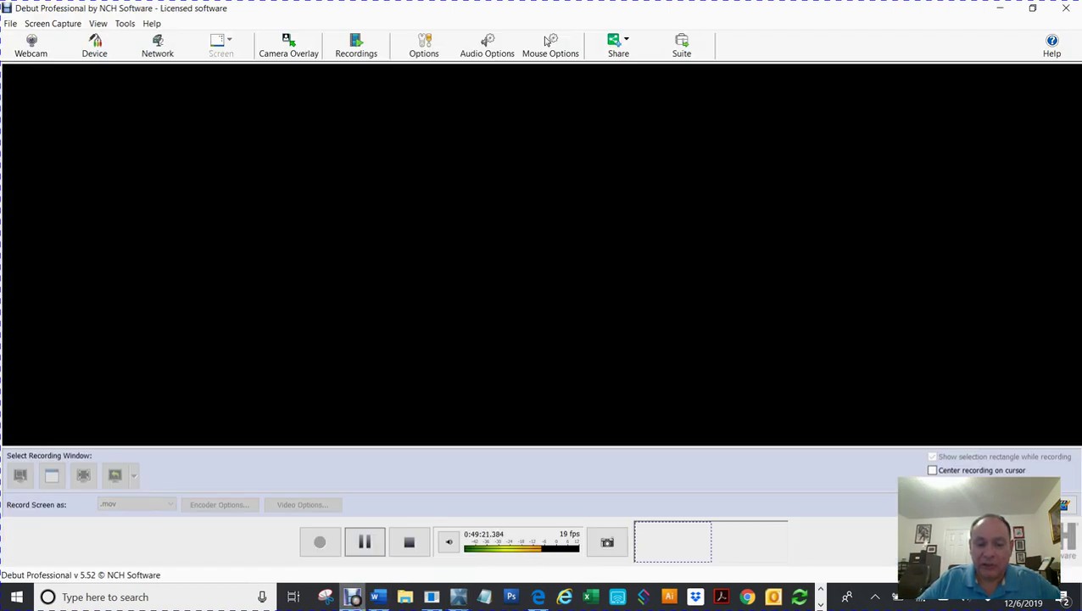
{"action": "mouse_move", "coordinate": [378, 597]}
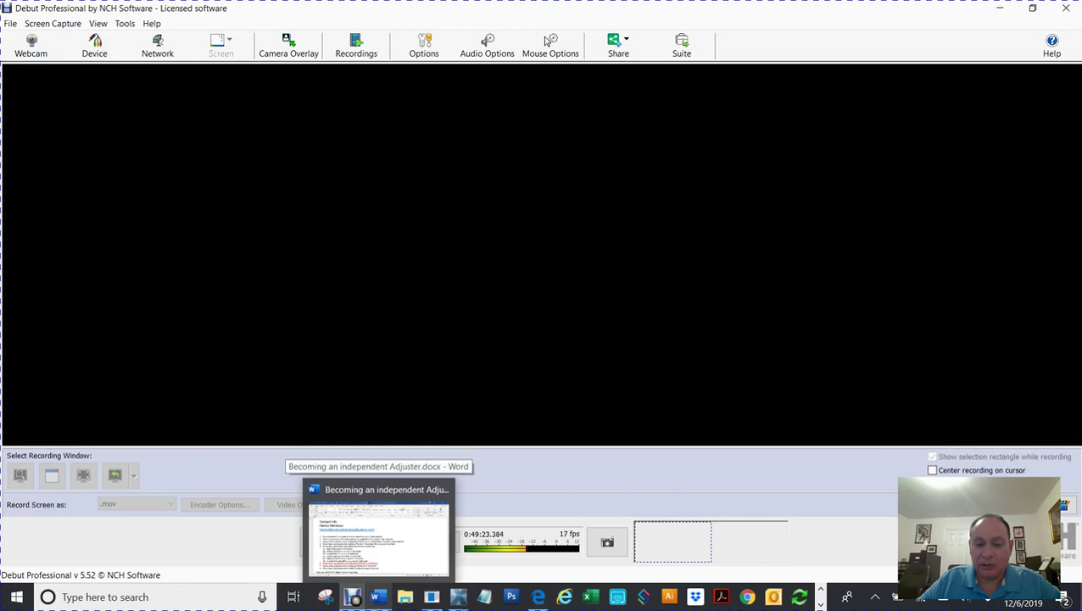
{"action": "left_click", "coordinate": [378, 539]}
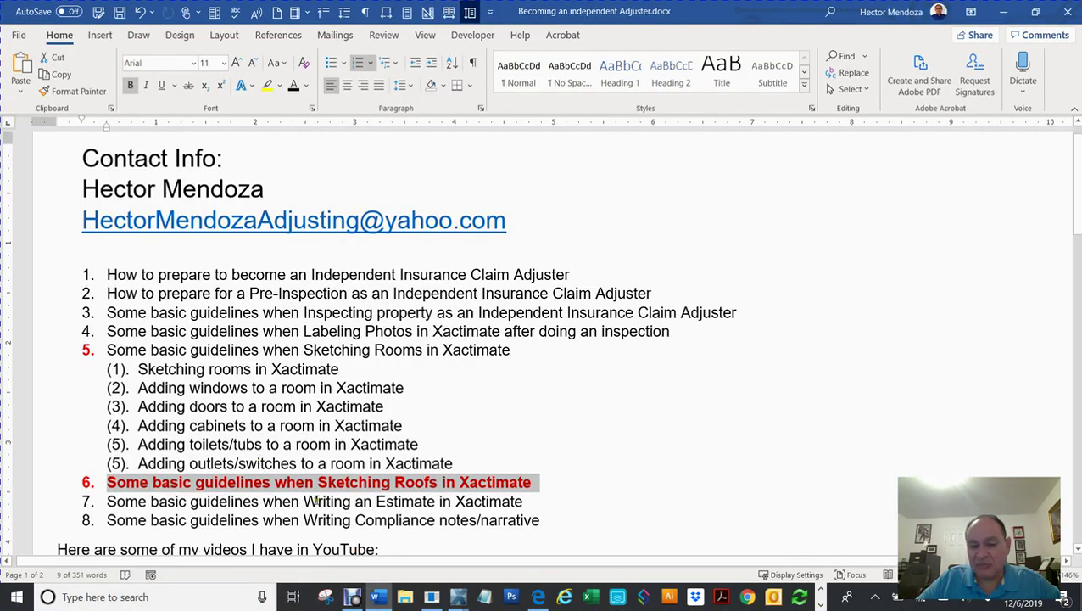
Step: Highlight topics 7 (Writing an Estimate) and 8 (compliance notes), then bring Debut Professional forward
{"action": "left_click_drag", "start_coordinate": [316, 501], "coordinate": [487, 505]}
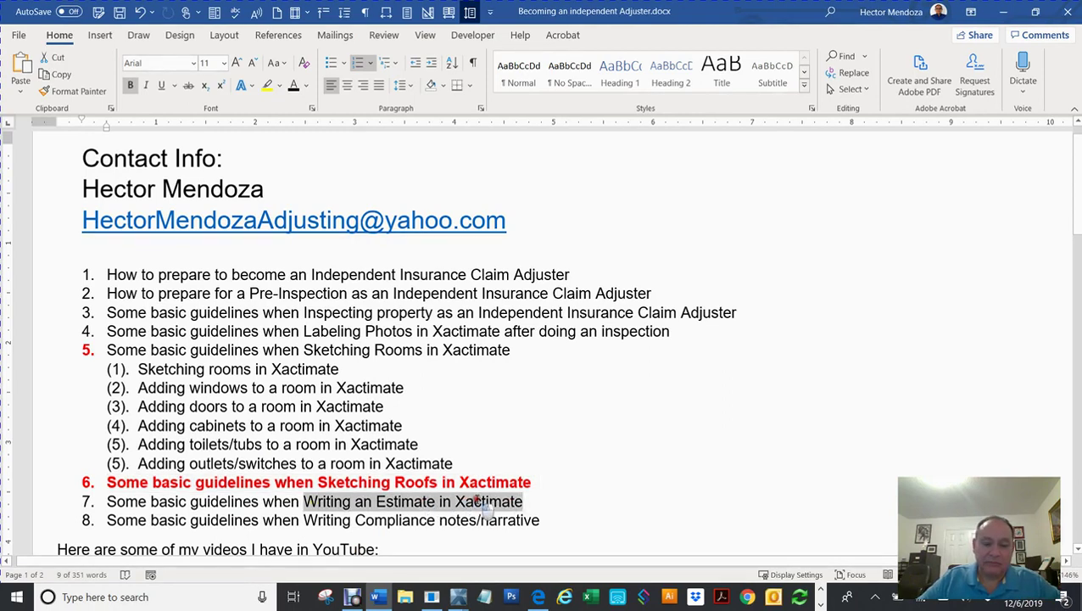
{"action": "left_click_drag", "start_coordinate": [304, 520], "coordinate": [455, 518]}
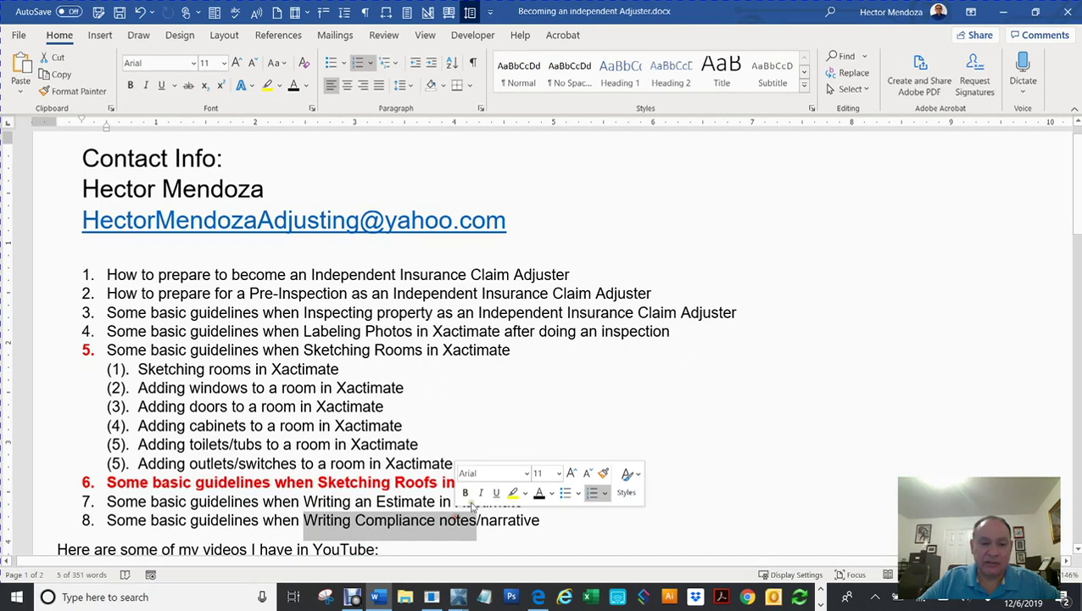
{"action": "left_click", "coordinate": [551, 440]}
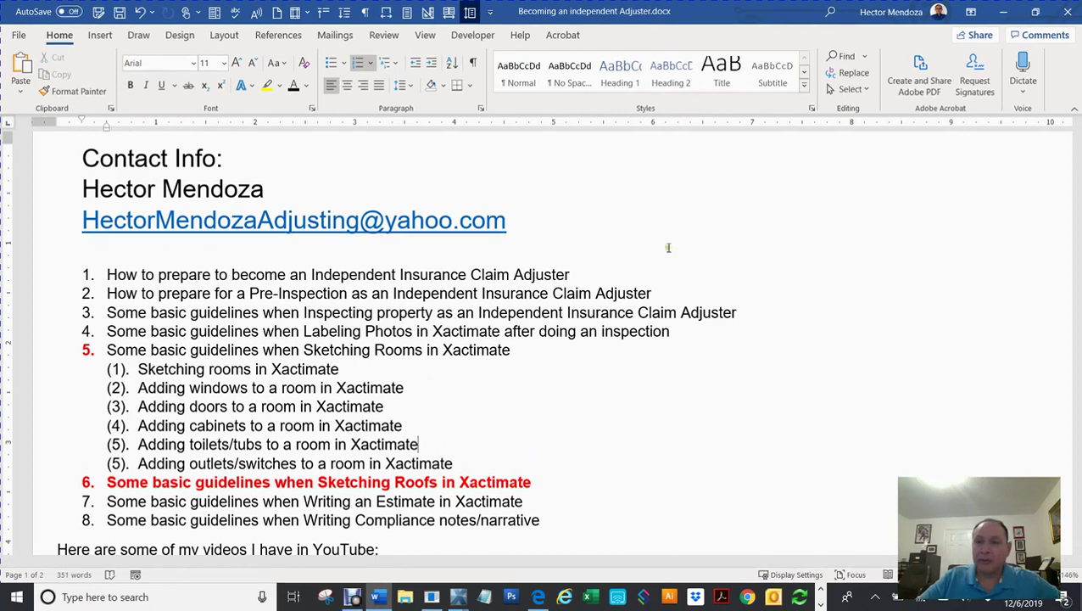
{"action": "left_click", "coordinate": [353, 598]}
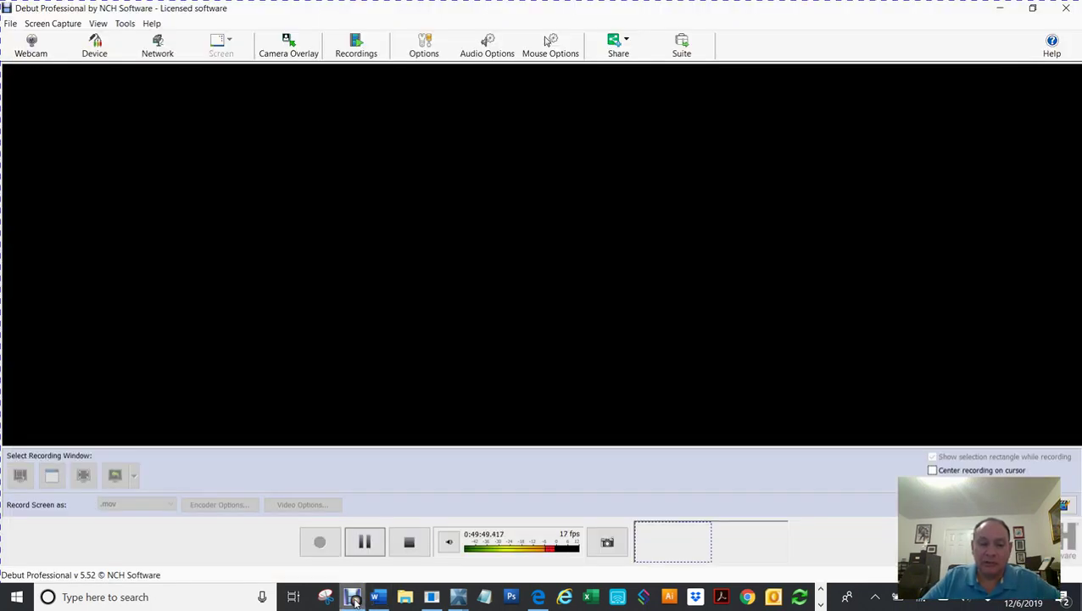